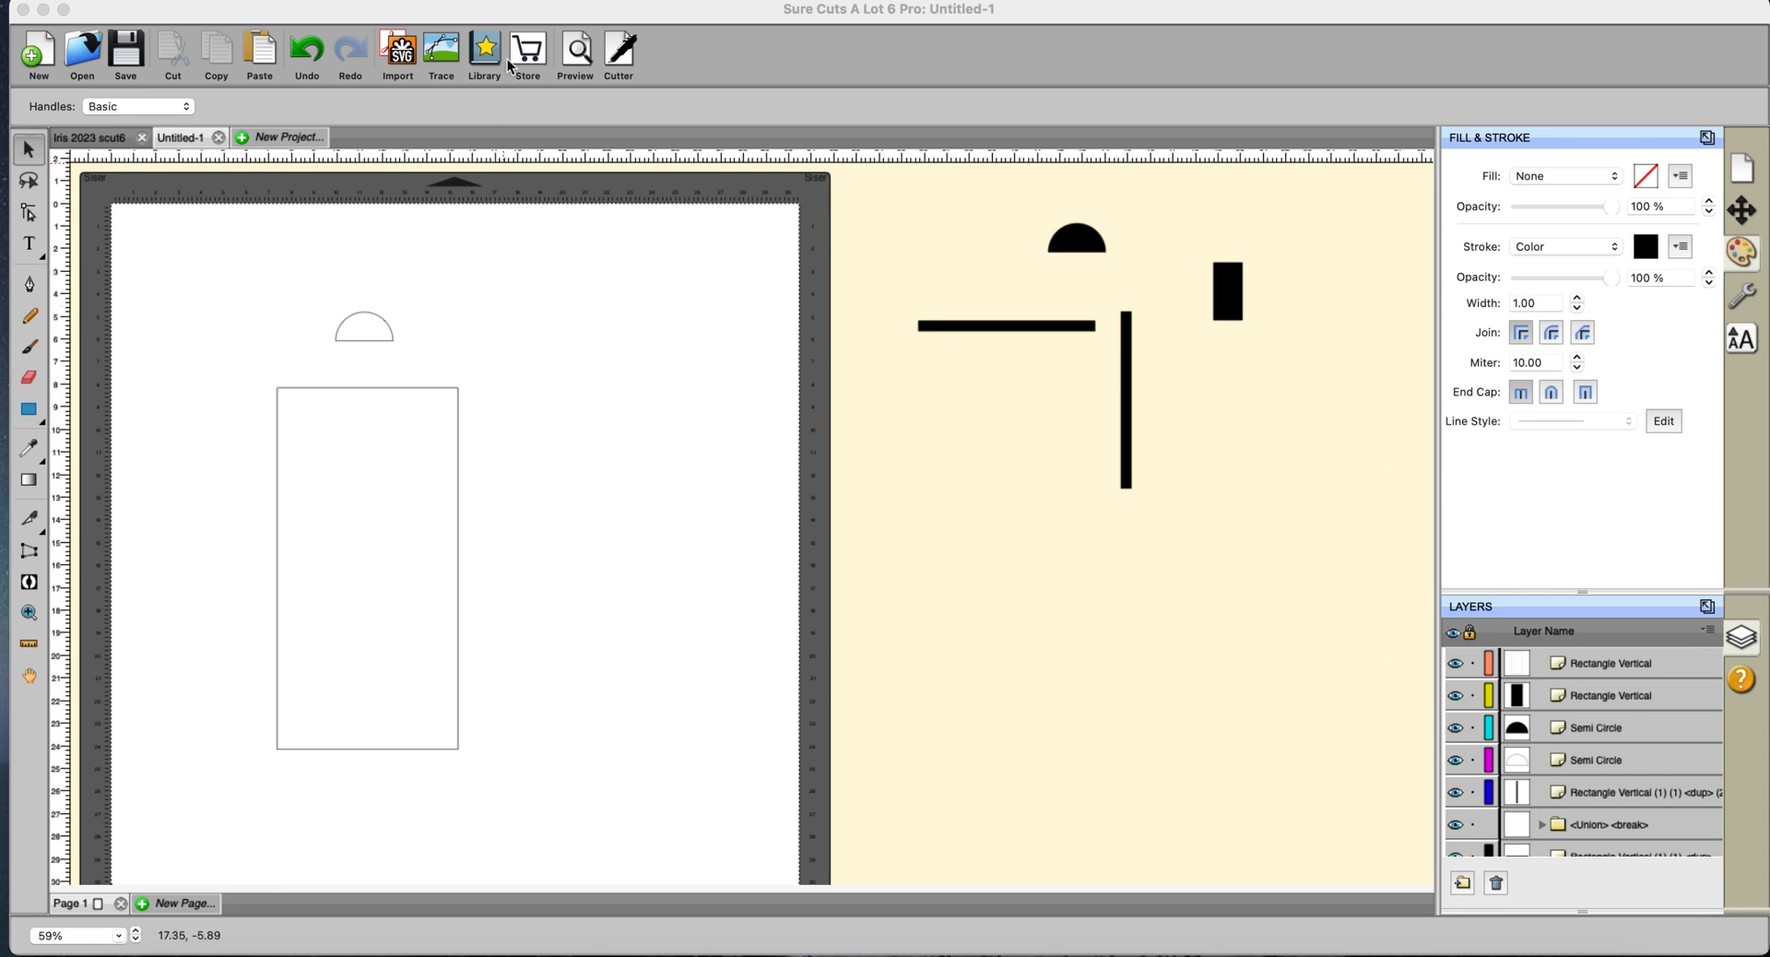
Display the tall rectangle's position and size.
{"action": "left_click", "coordinate": [459, 413]}
{"action": "left_click", "coordinate": [457, 395]}
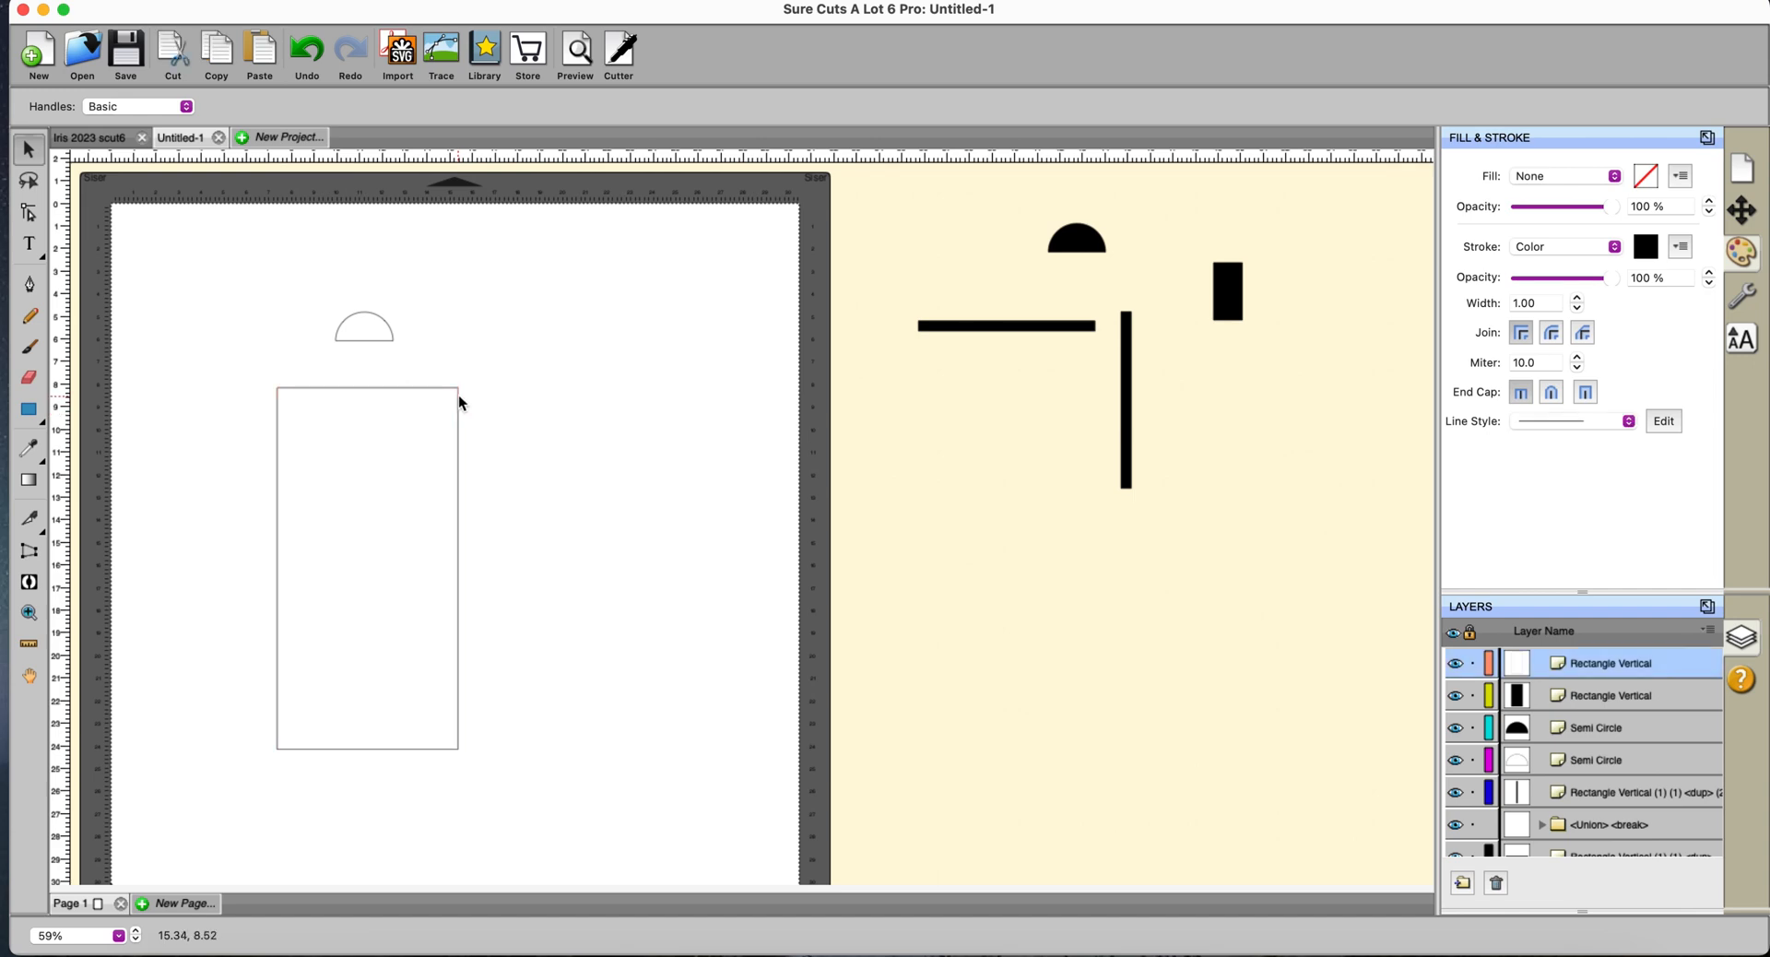
{"action": "left_click", "coordinate": [1745, 210]}
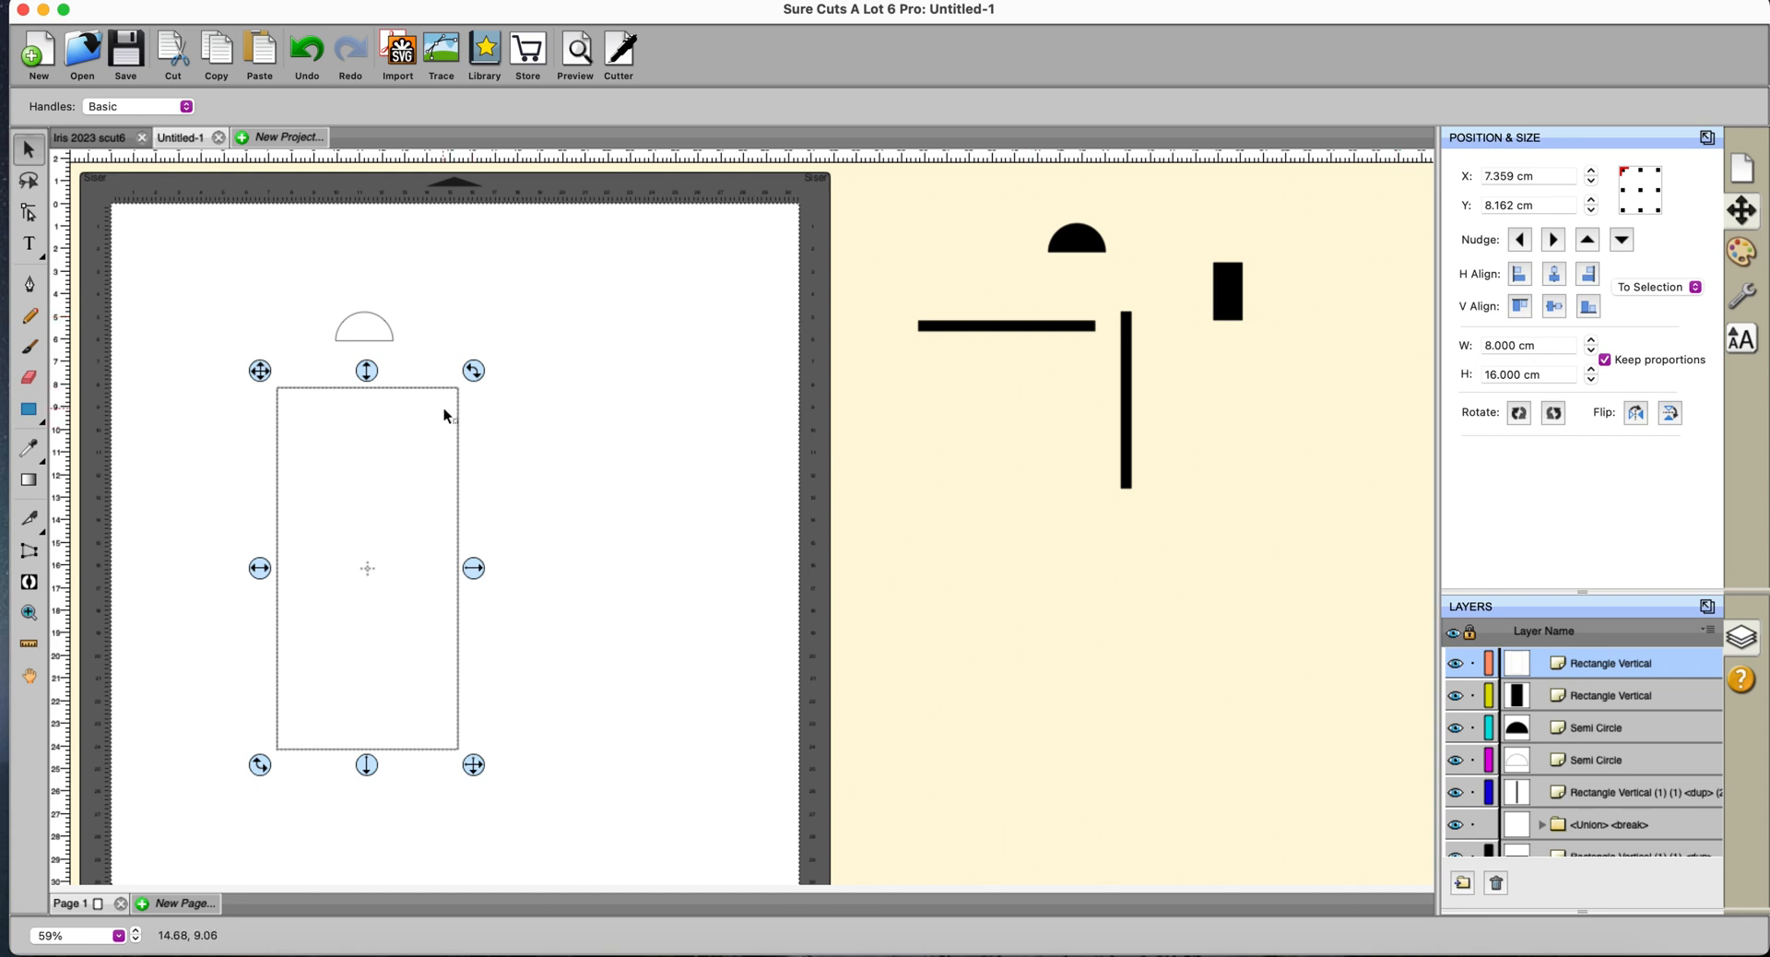
Set the outlined semicircle's width to 8 cm with proportions kept and place it on the rectangle's top edge.
{"action": "left_click", "coordinate": [389, 345]}
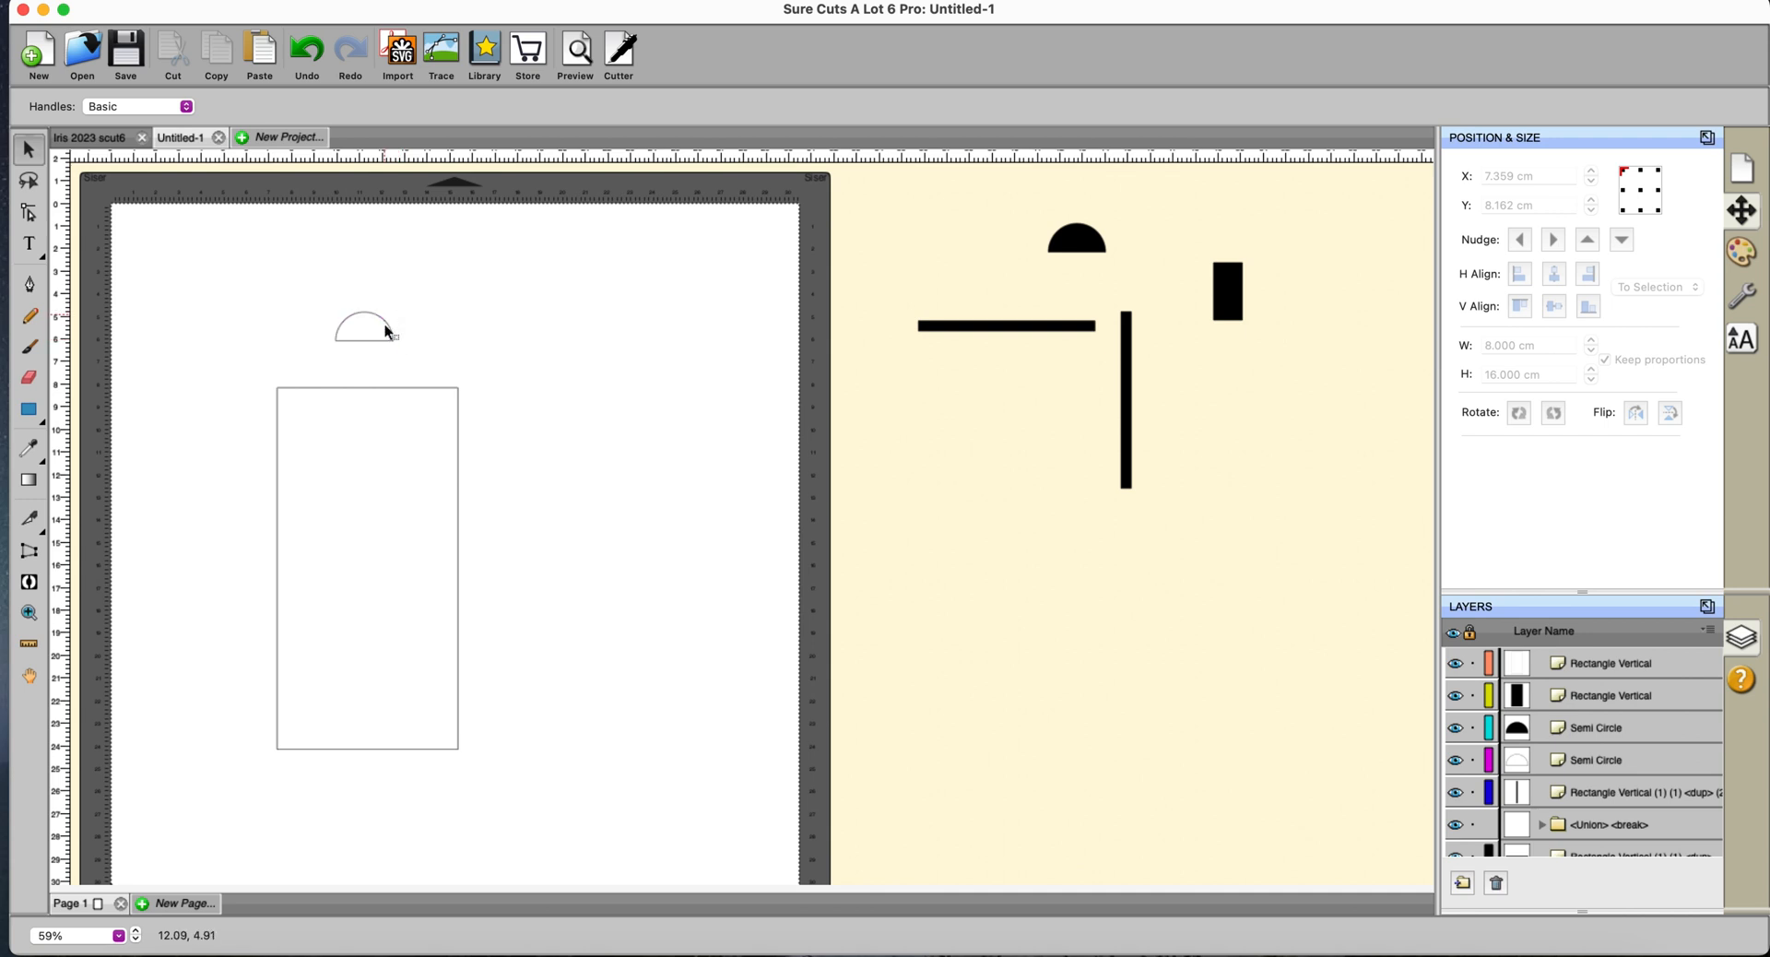
{"action": "left_click", "coordinate": [384, 323]}
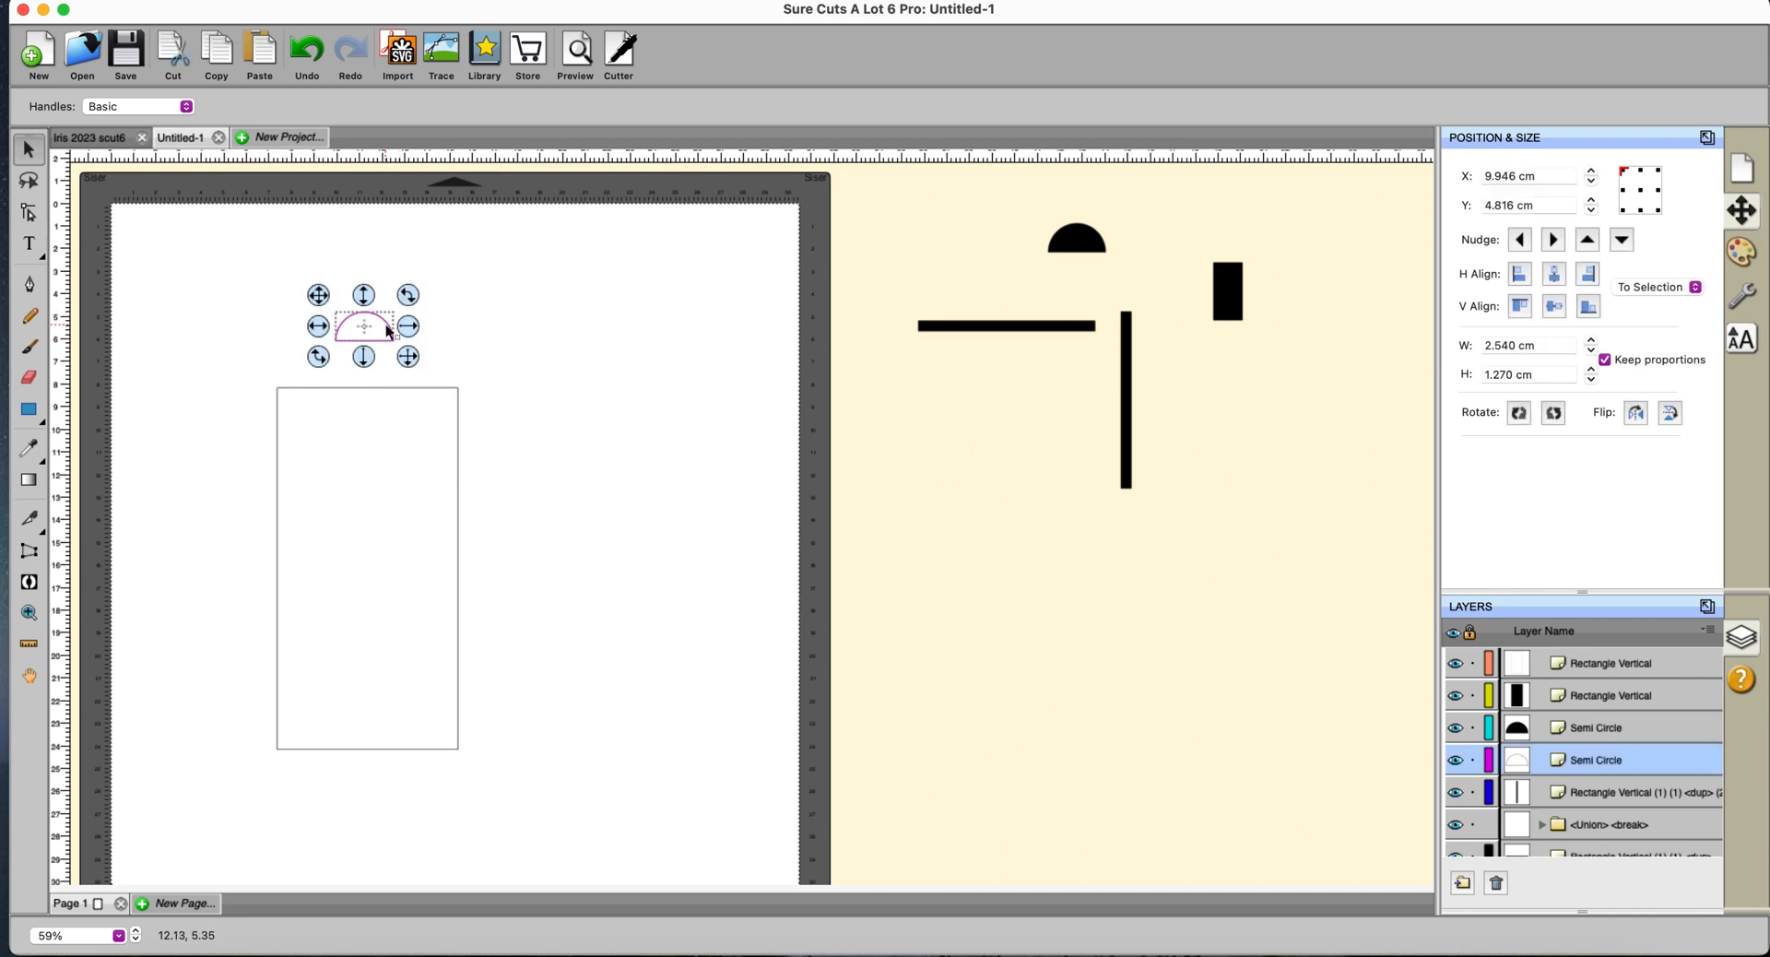
{"action": "left_click", "coordinate": [1521, 345]}
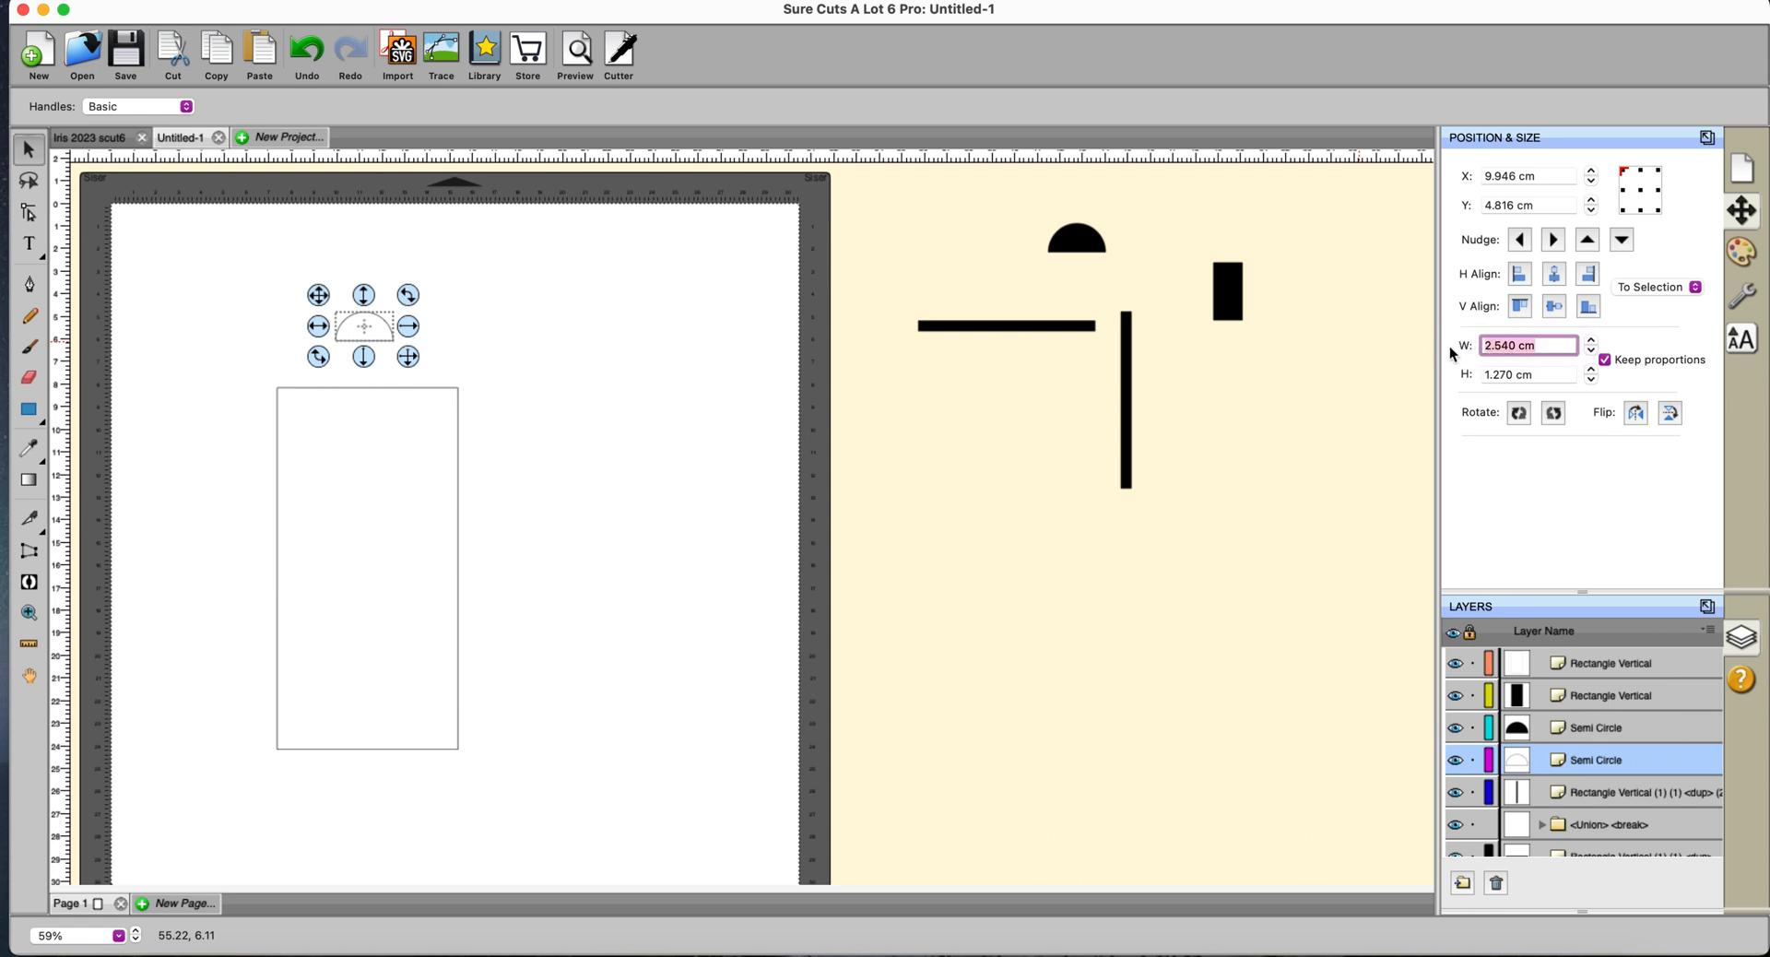
{"action": "type", "text": "8"}
{"action": "key", "text": "Return"}
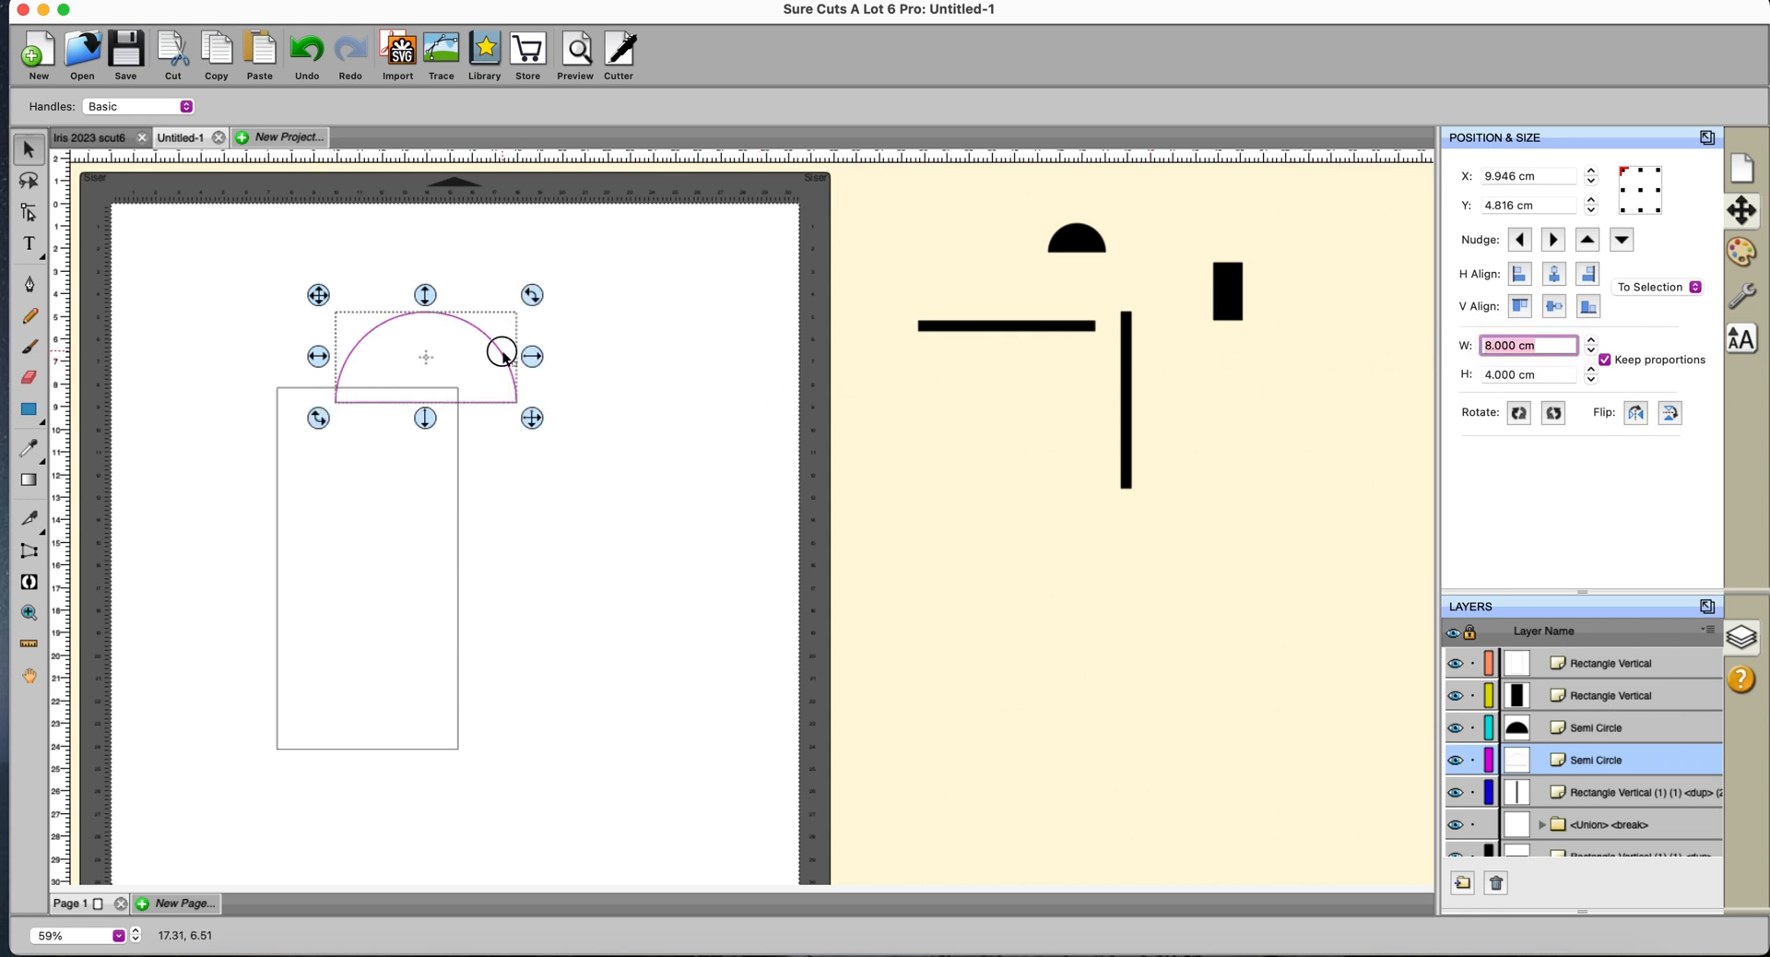
{"action": "left_click_drag", "start_coordinate": [500, 353], "coordinate": [445, 341]}
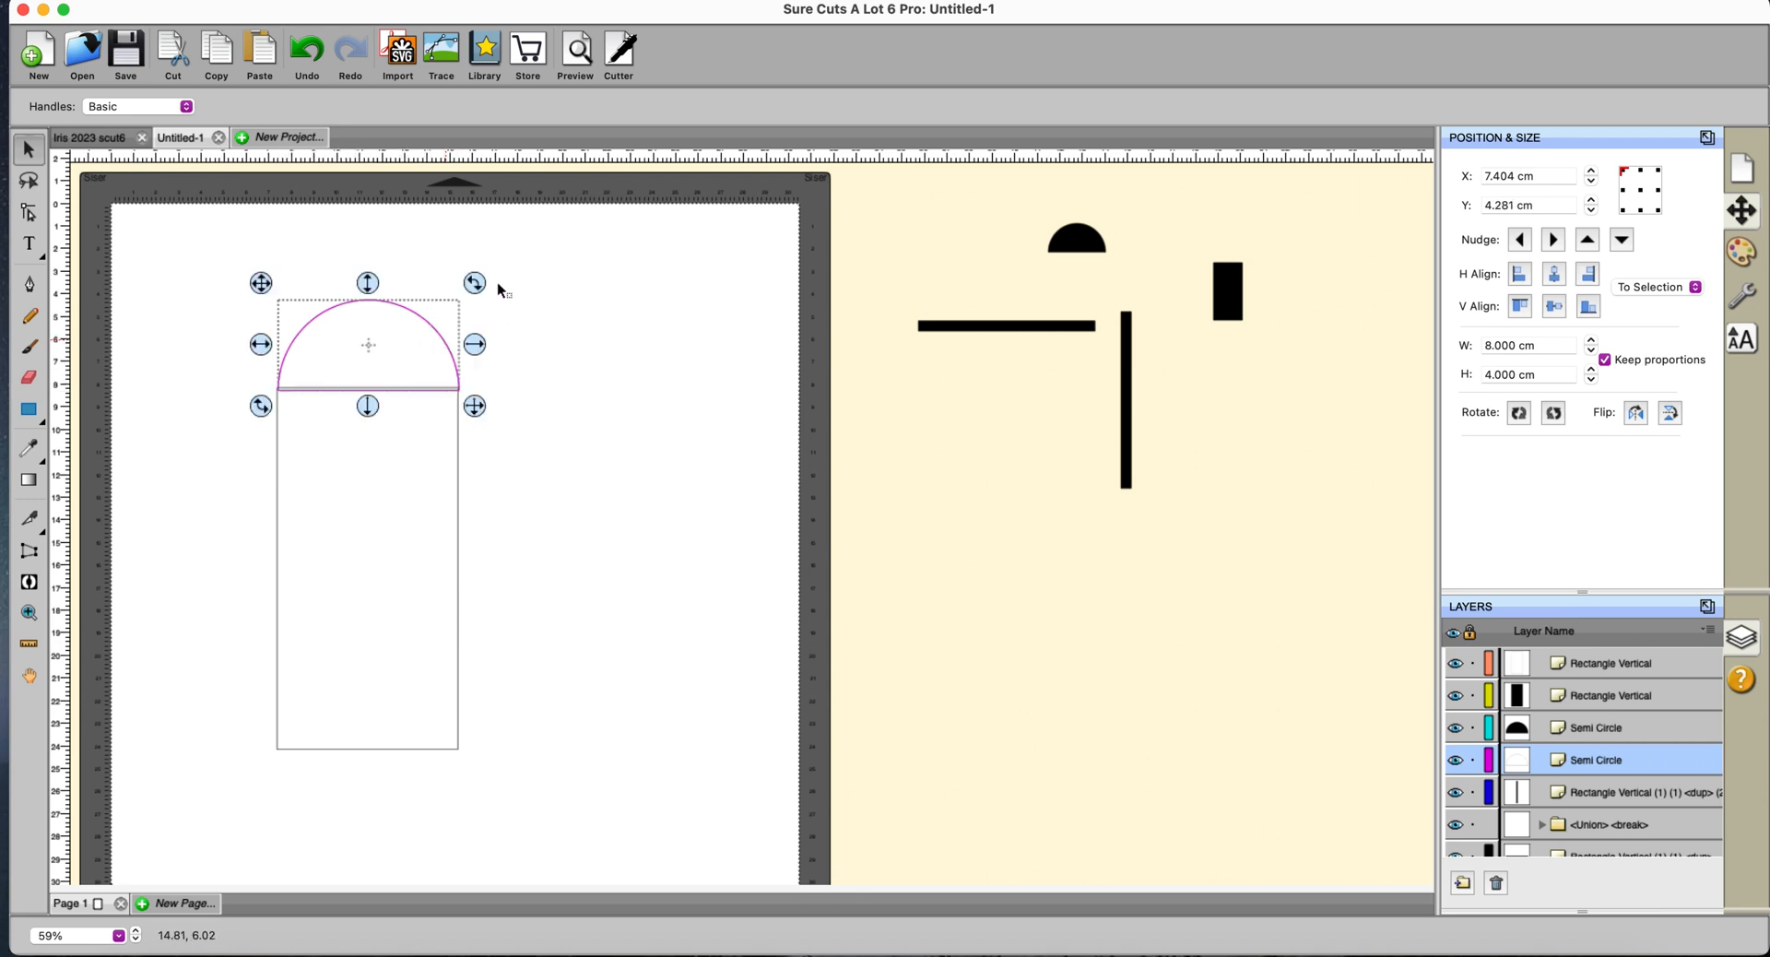
Center the semicircle and rectangle on each other horizontally and unite them into one arch.
{"action": "left_click", "coordinate": [573, 287]}
{"action": "left_click_drag", "start_coordinate": [168, 258], "coordinate": [621, 849]}
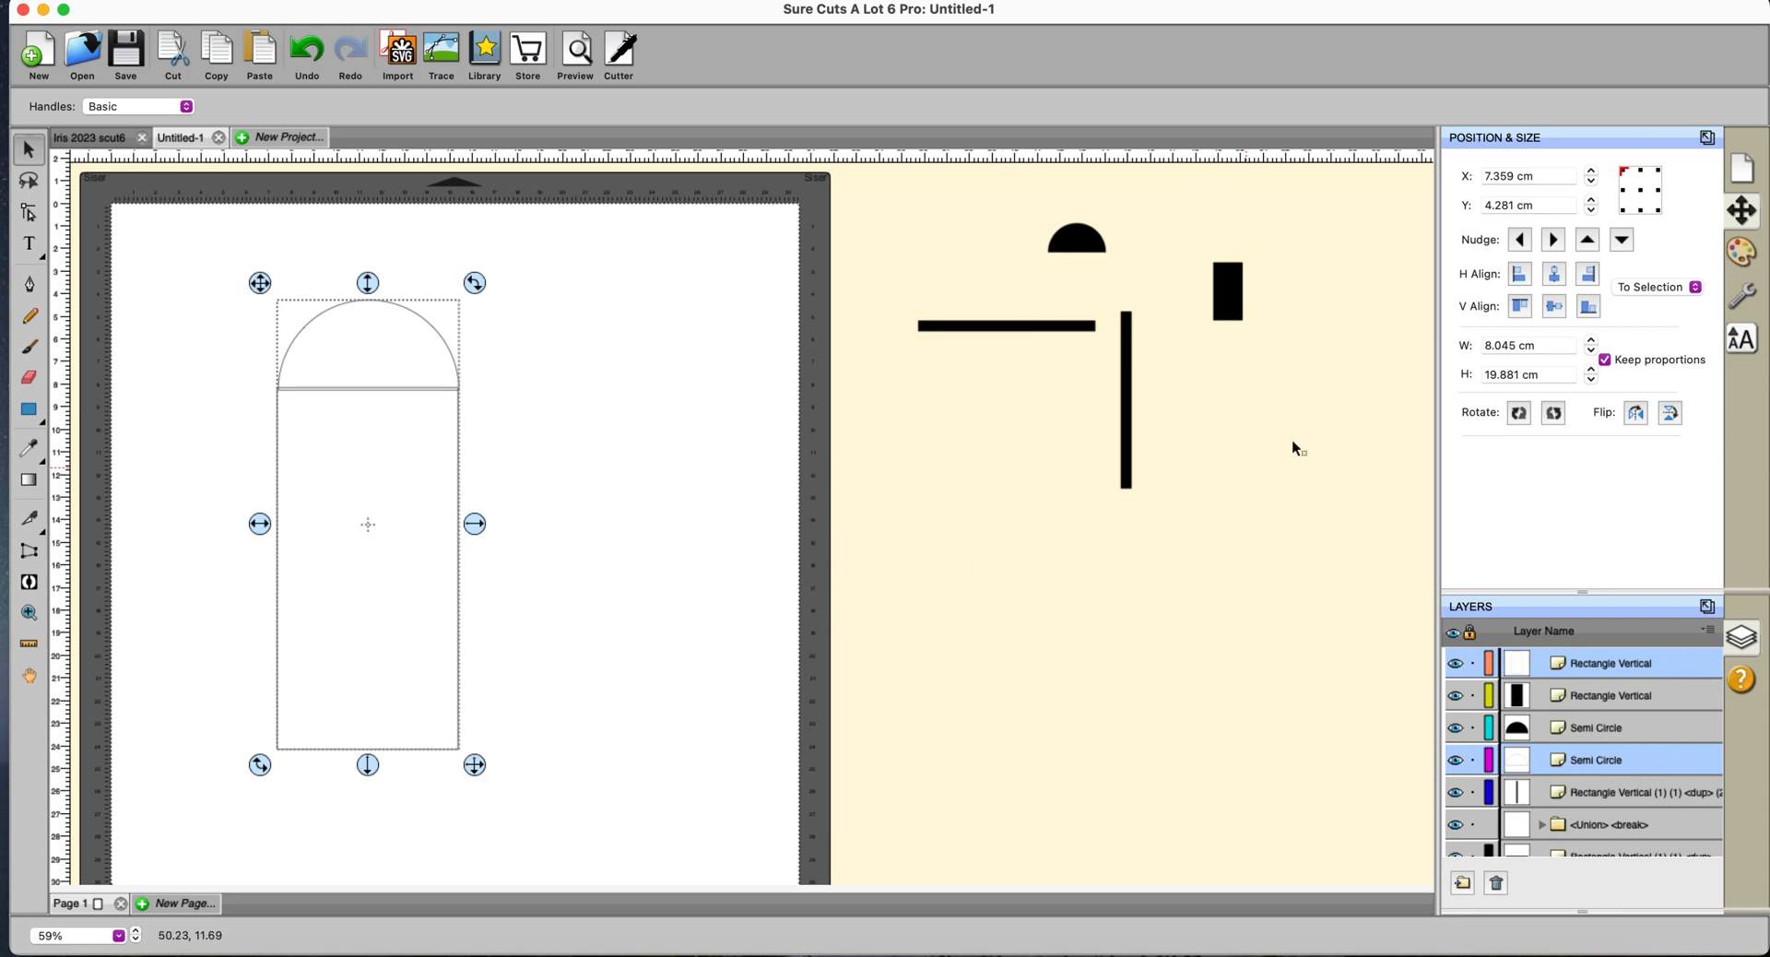
{"action": "left_click", "coordinate": [1556, 273]}
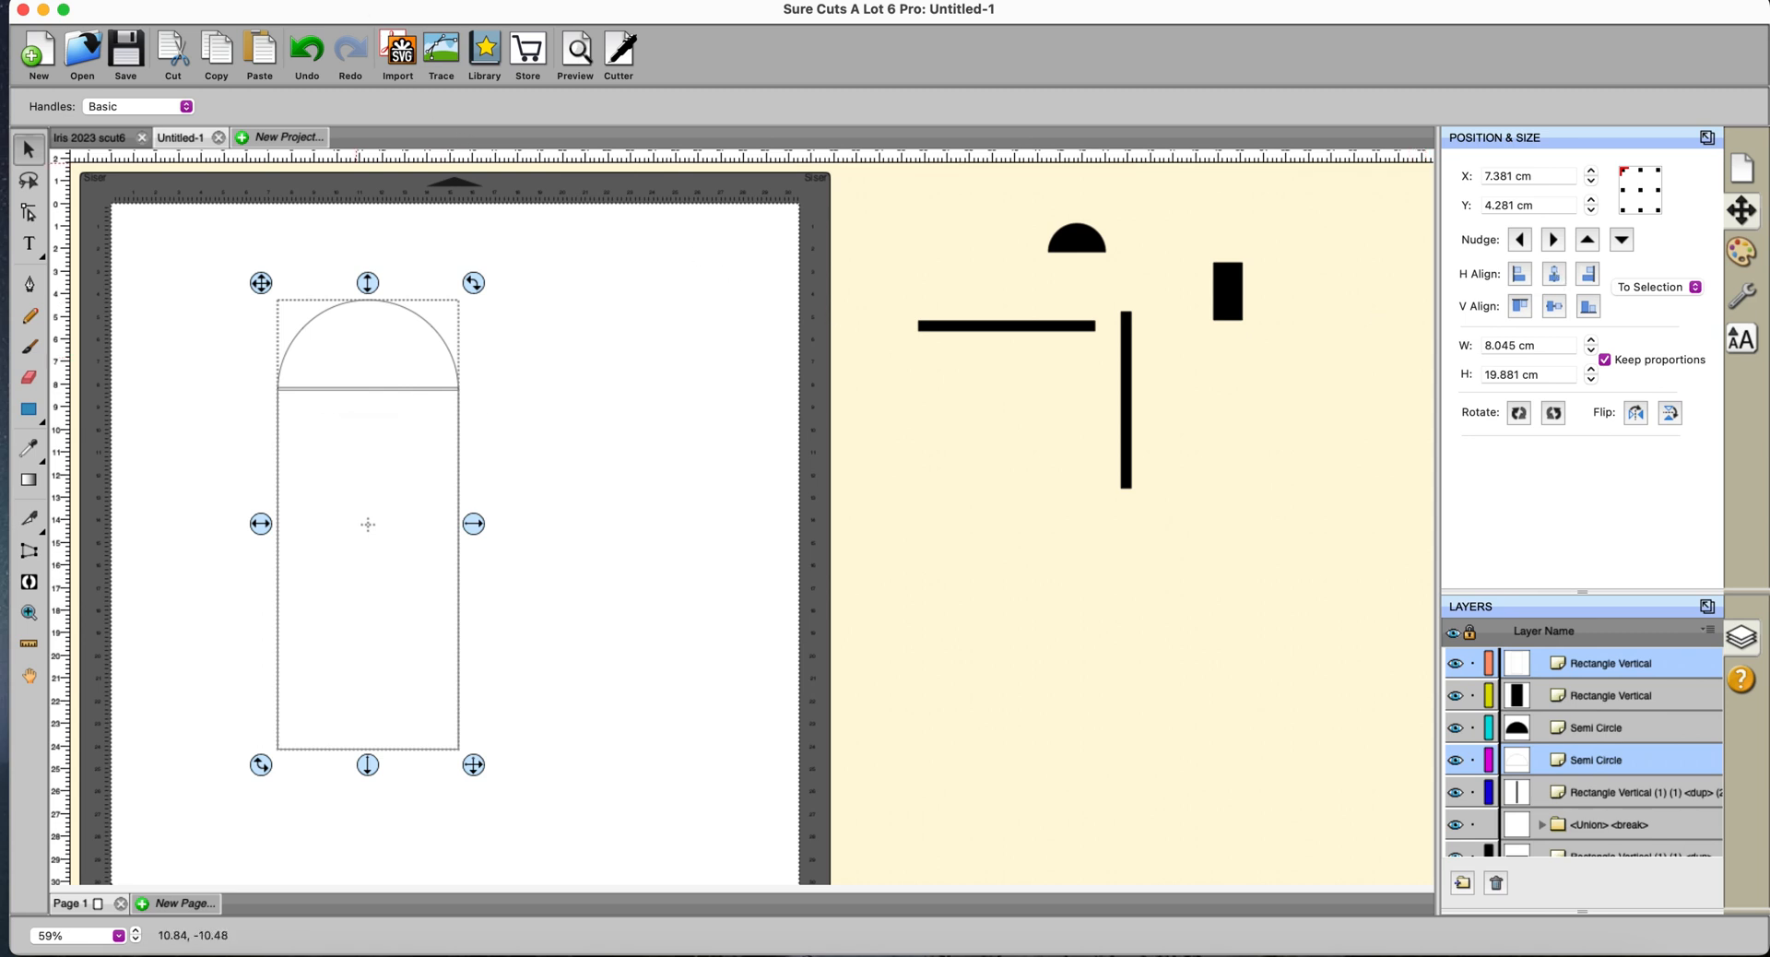
{"action": "left_click", "coordinate": [364, 1]}
{"action": "left_click", "coordinate": [369, 2]}
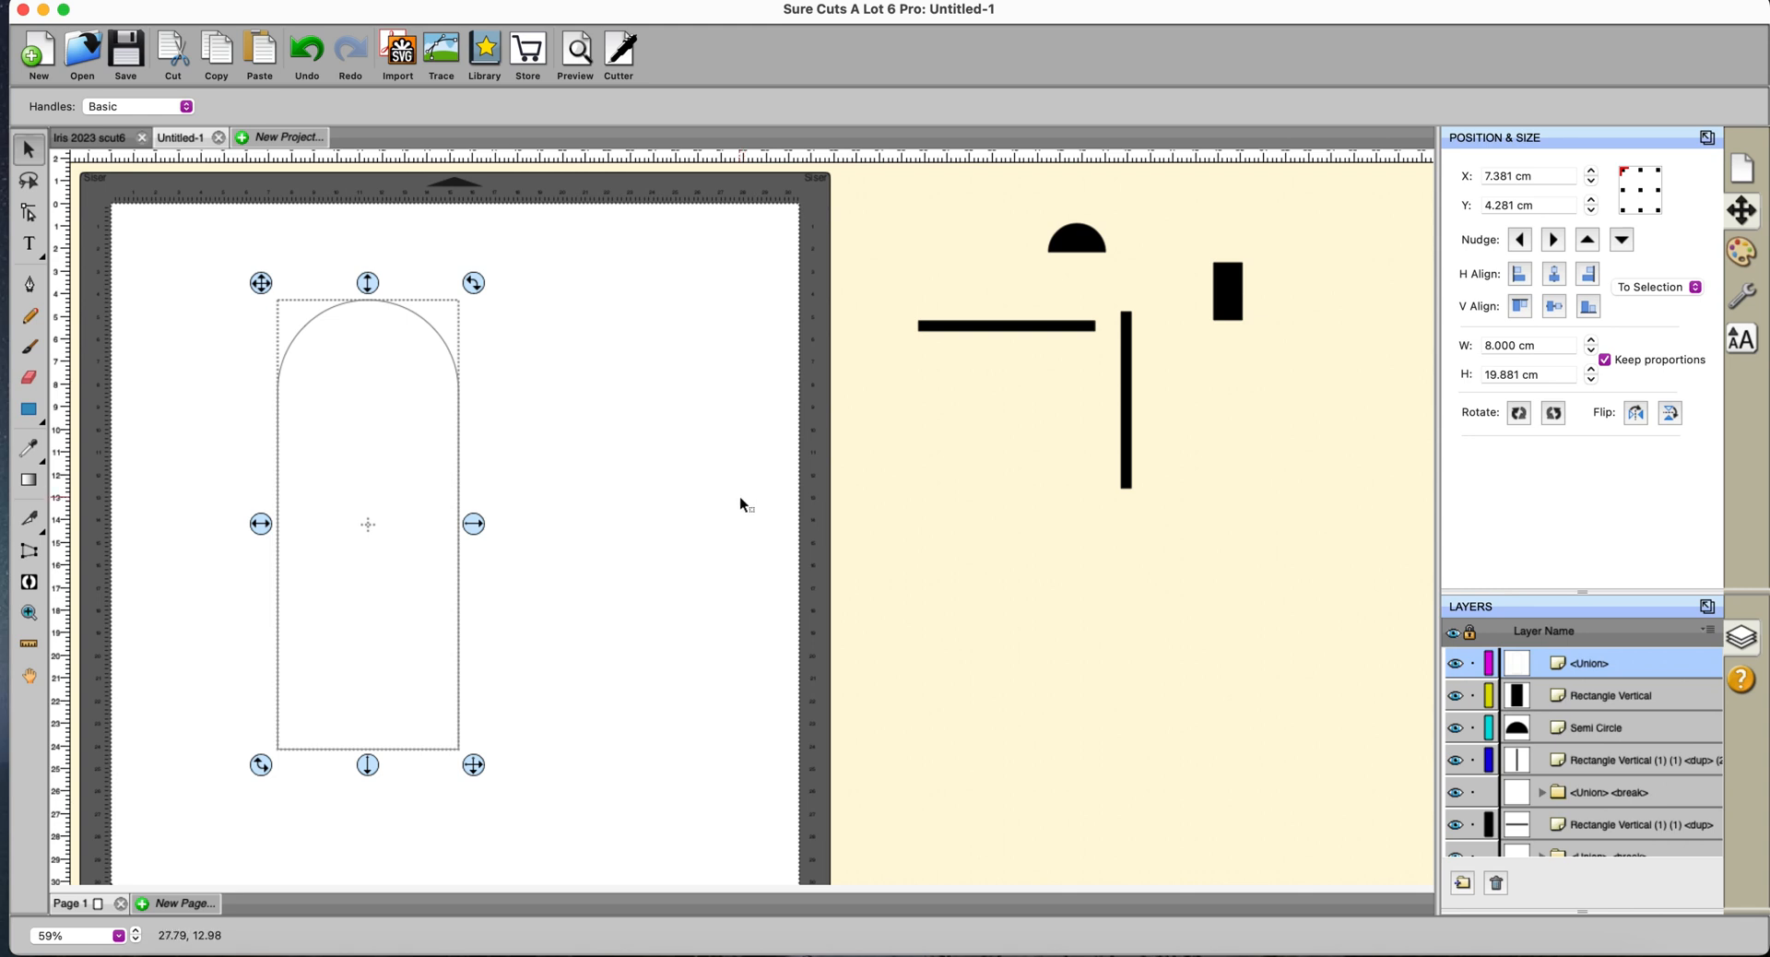
Add an inset, outline-only shadow layer of 0.530 cm to the arch.
{"action": "left_click", "coordinate": [504, 1]}
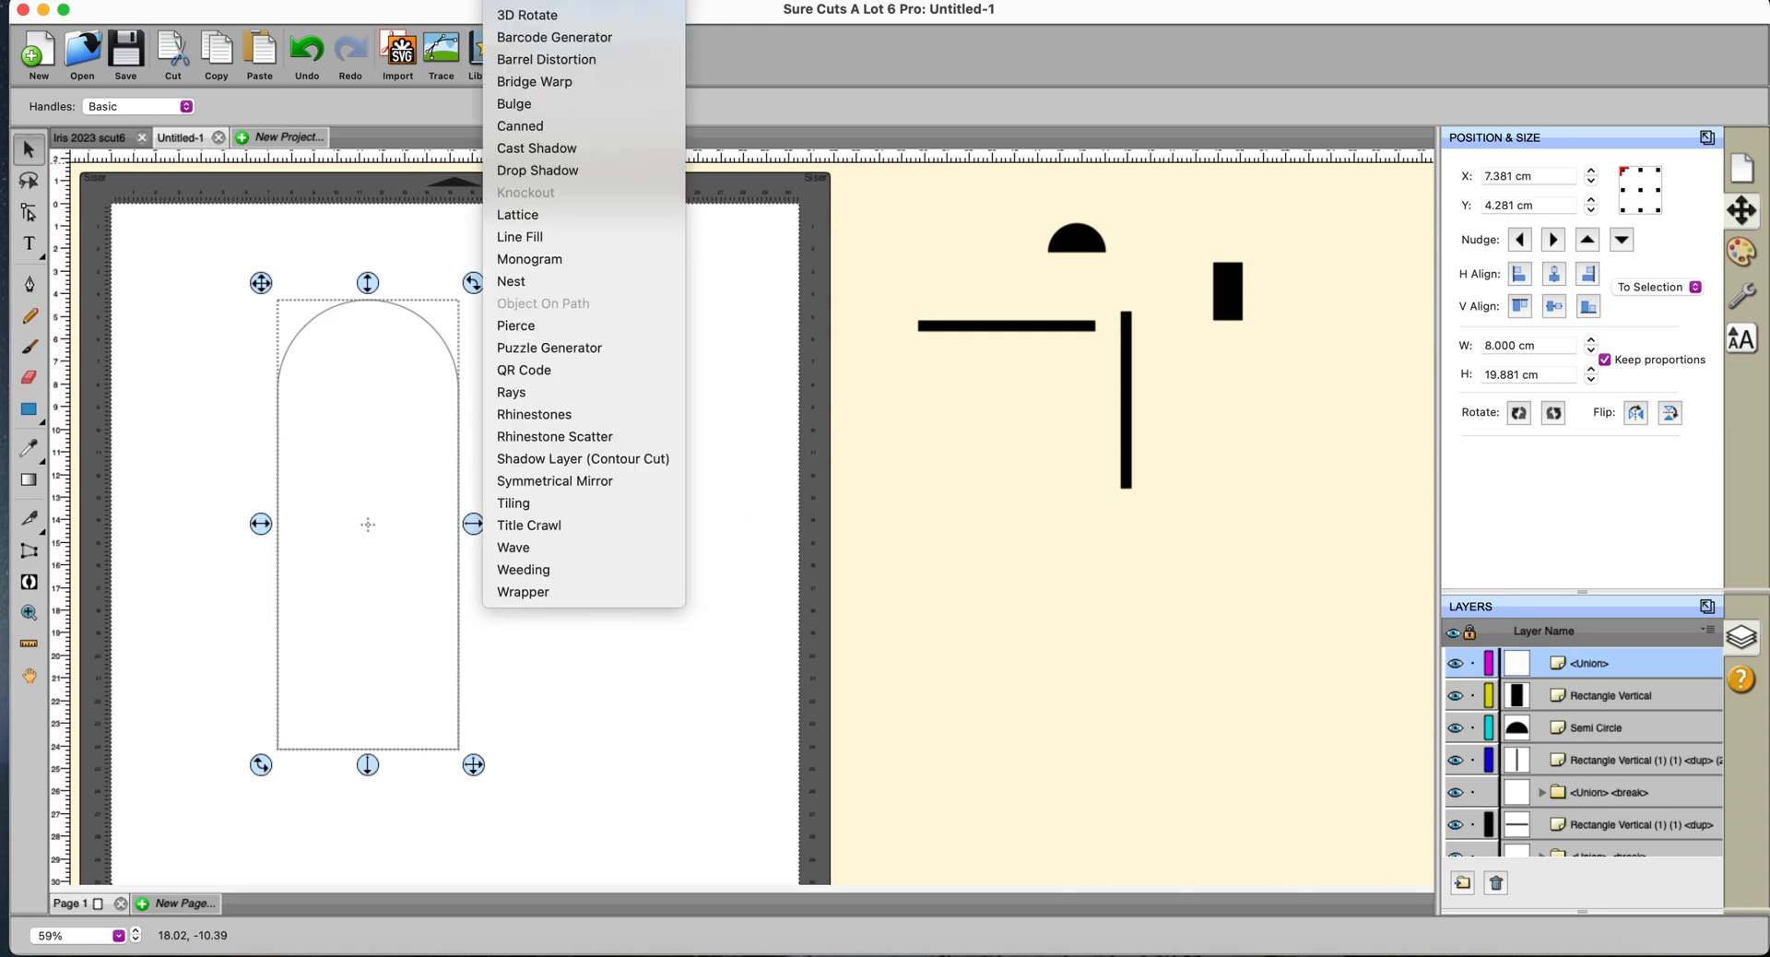
{"action": "left_click", "coordinate": [581, 458]}
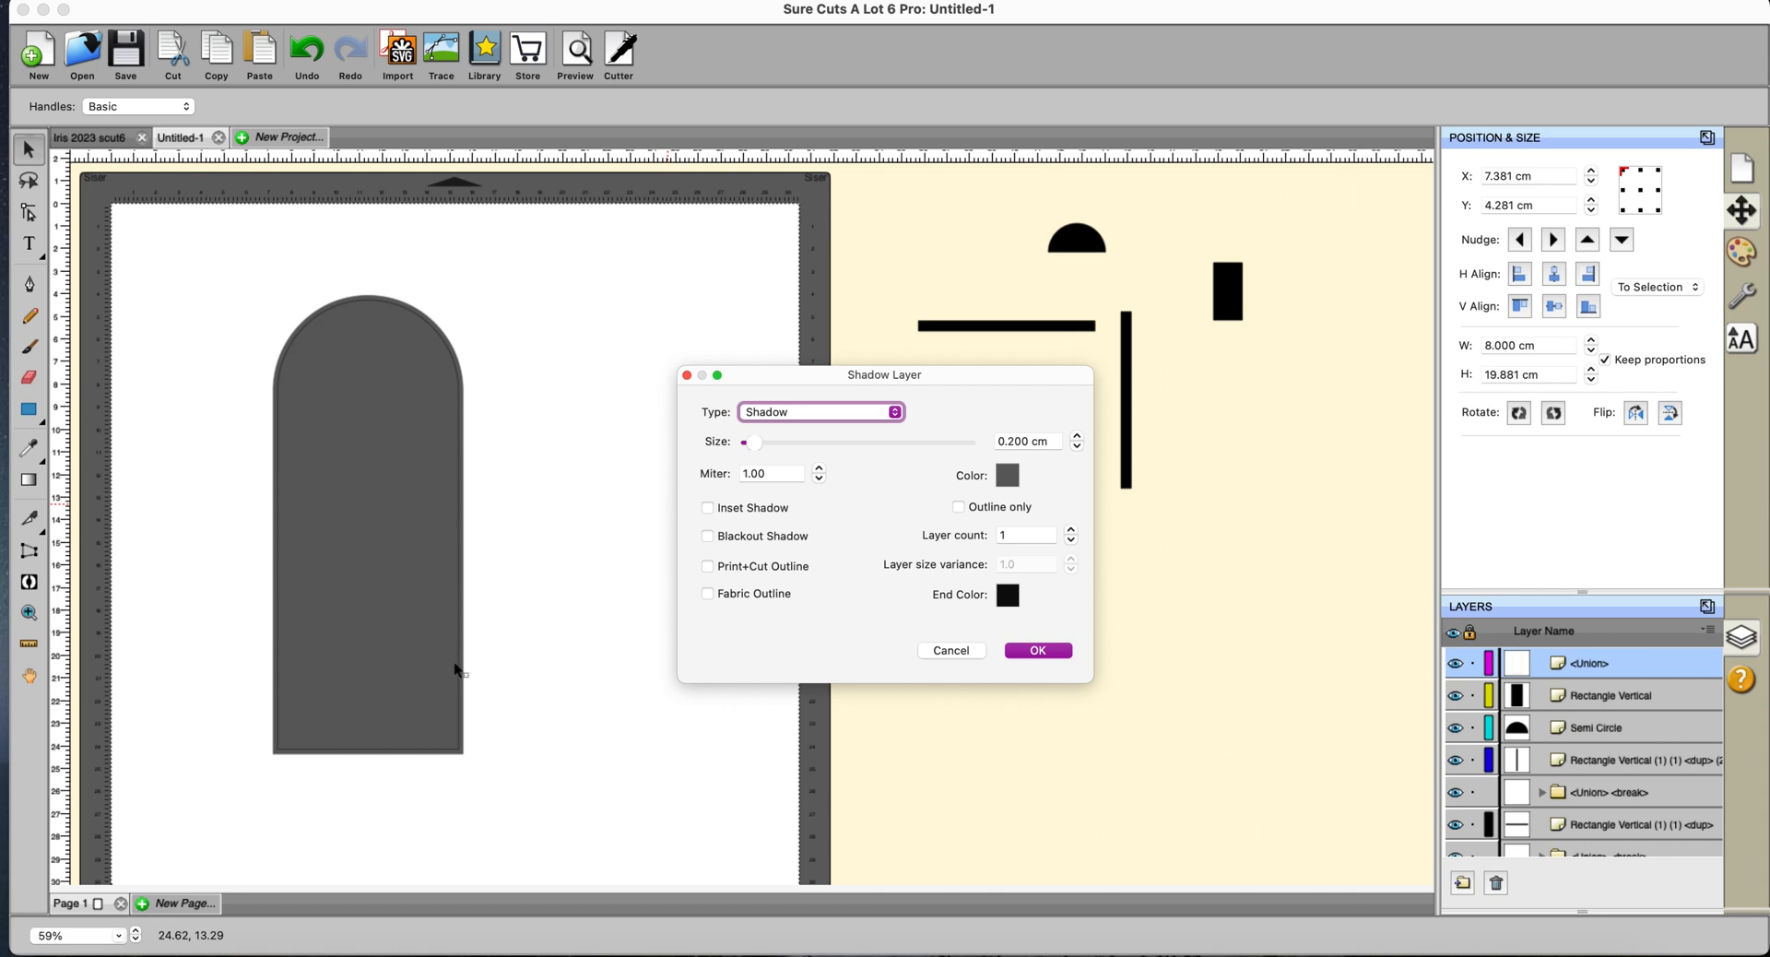
{"action": "left_click", "coordinate": [708, 508]}
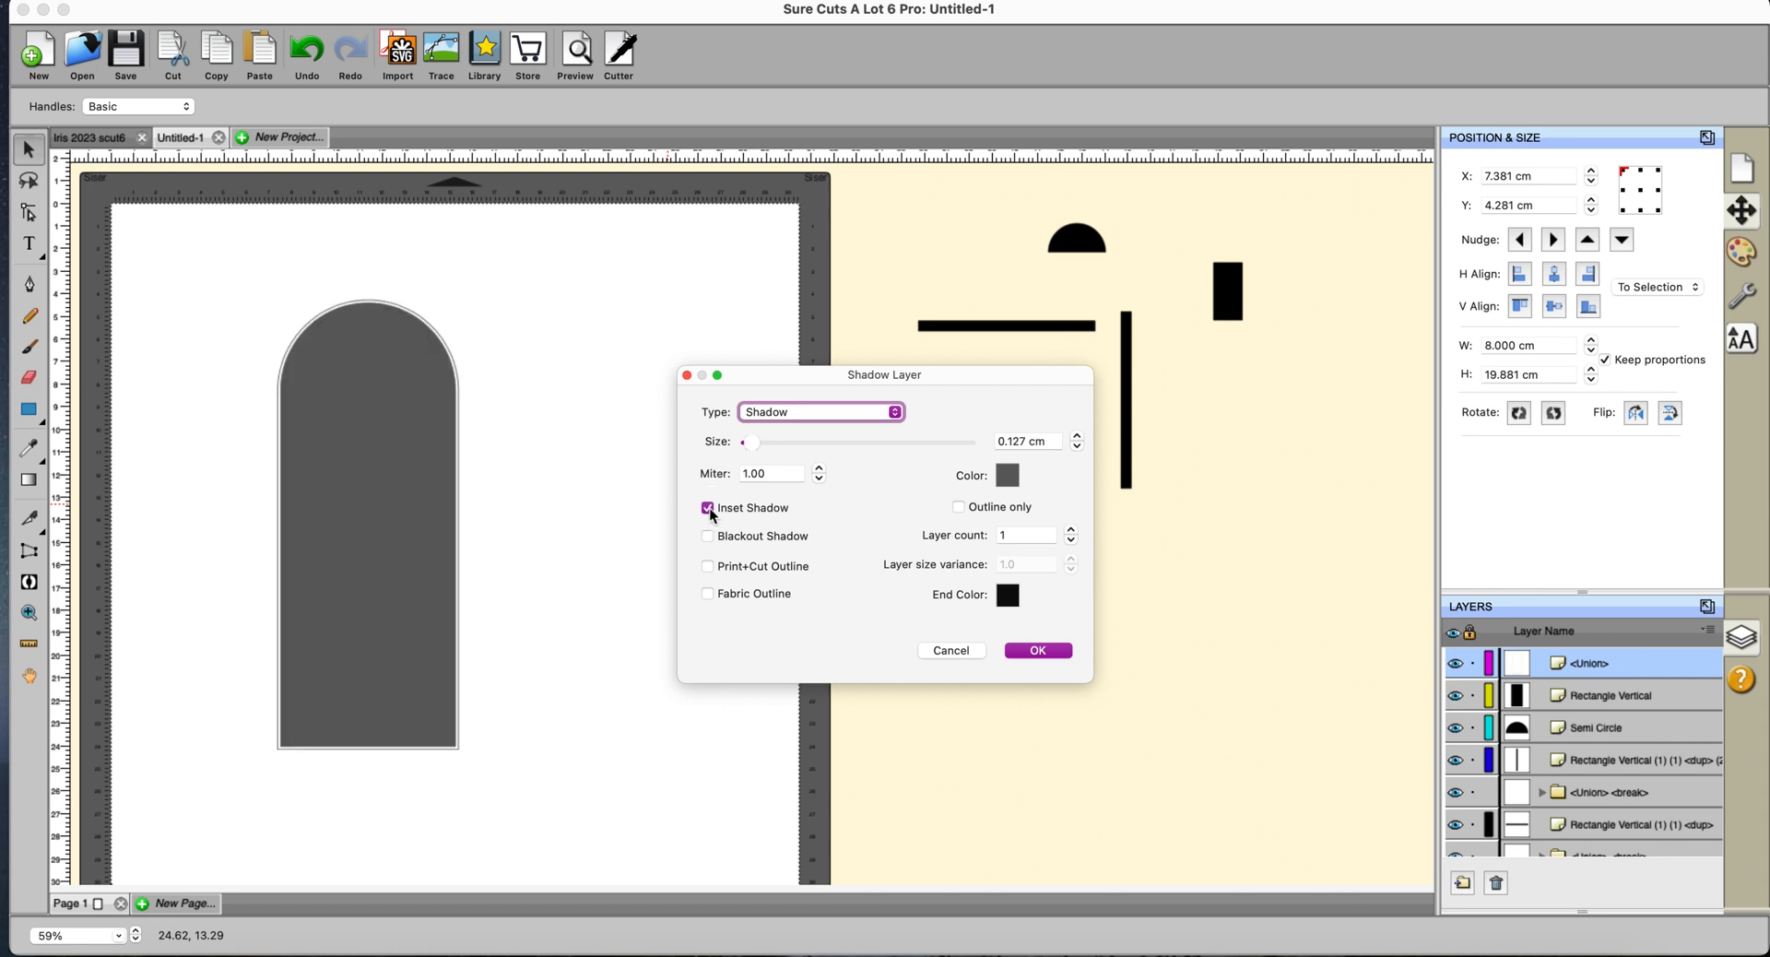
{"action": "left_click", "coordinate": [1077, 437]}
{"action": "left_click", "coordinate": [1077, 438]}
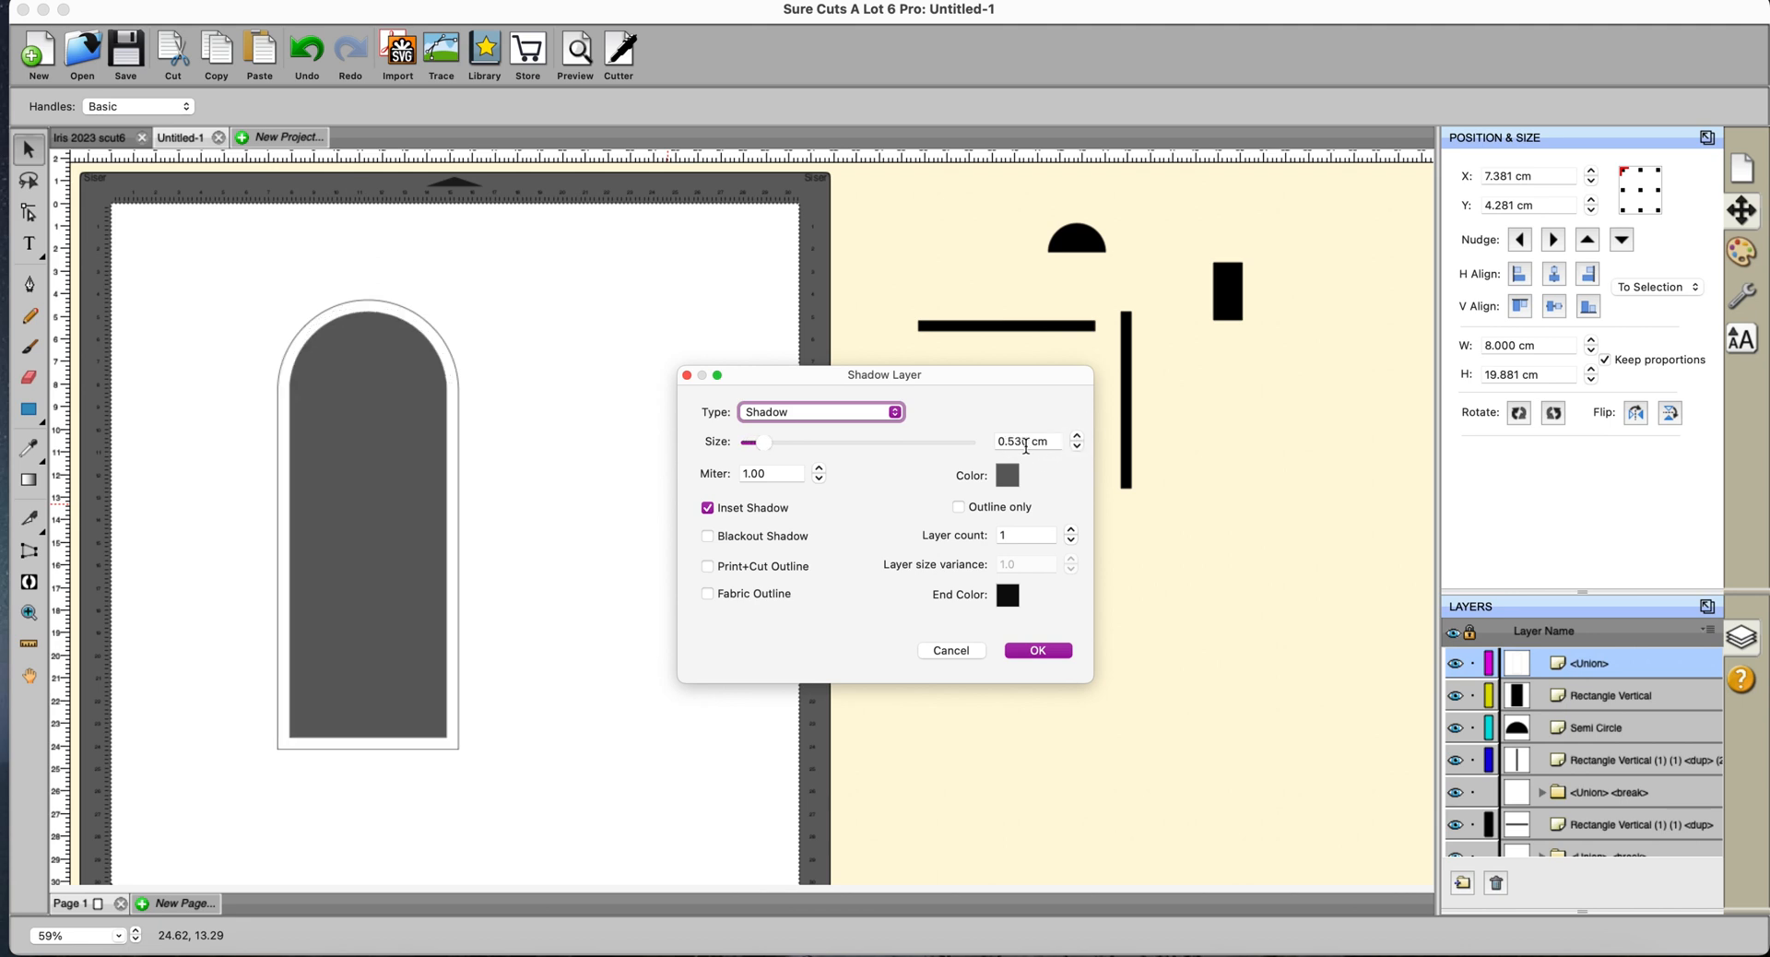
{"action": "left_click", "coordinate": [959, 507]}
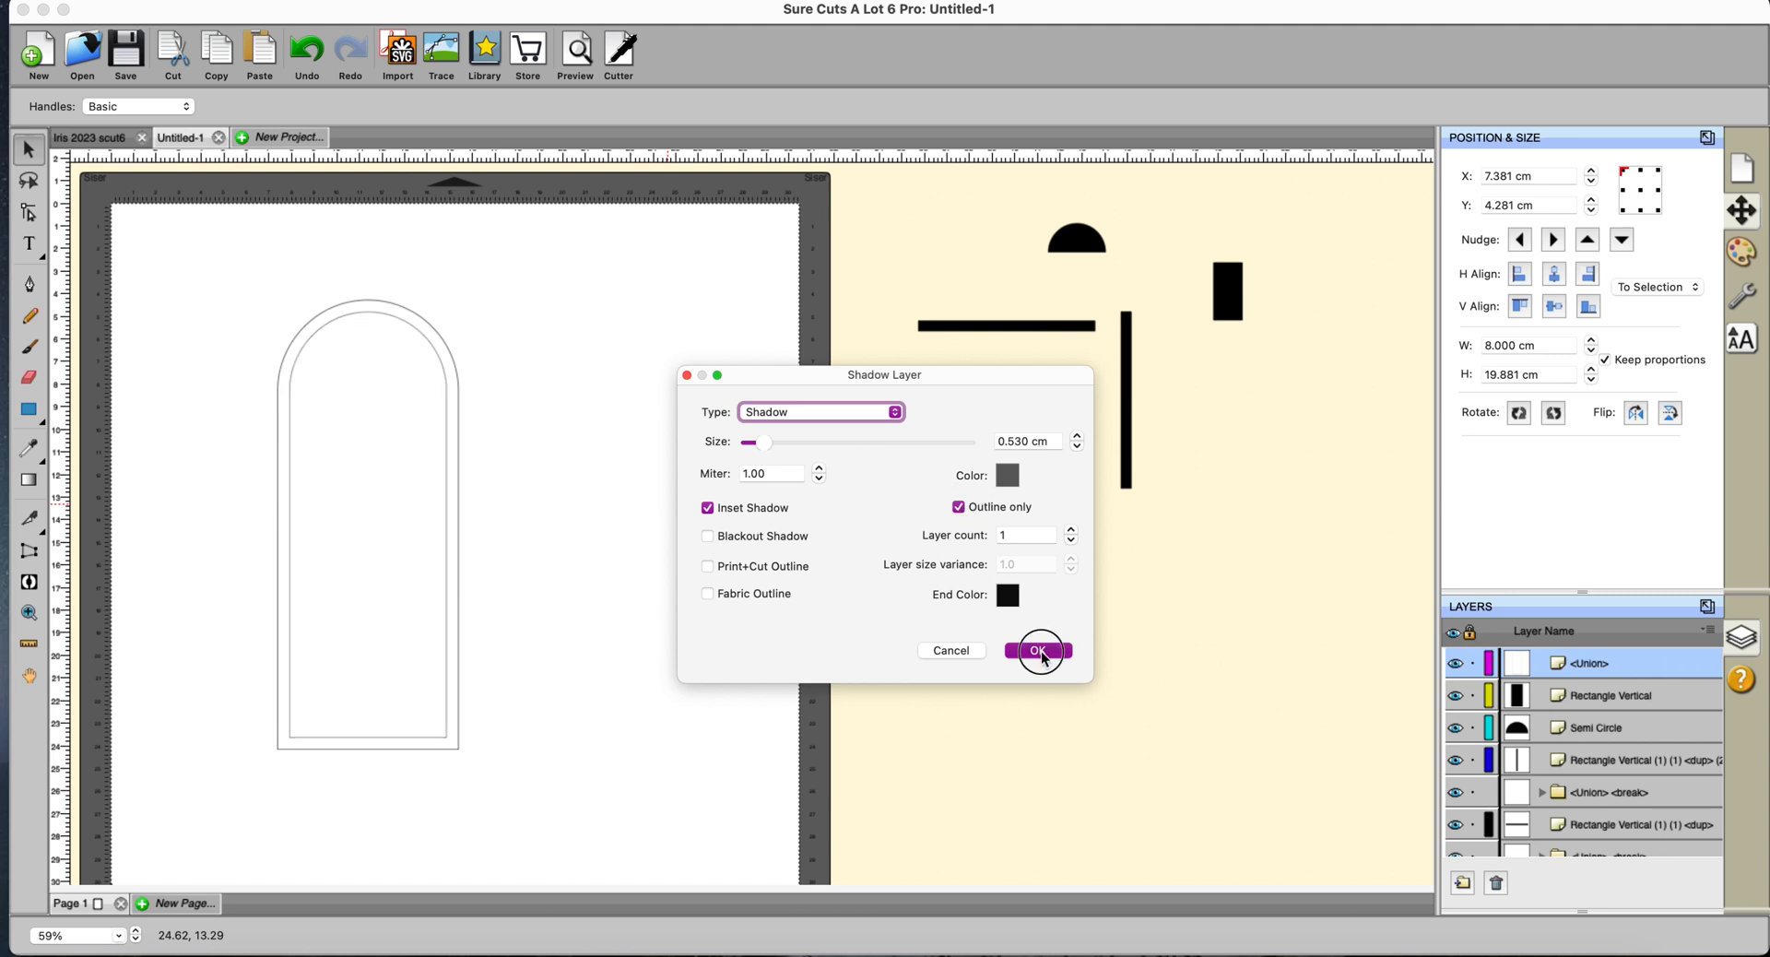
{"action": "left_click", "coordinate": [1038, 651]}
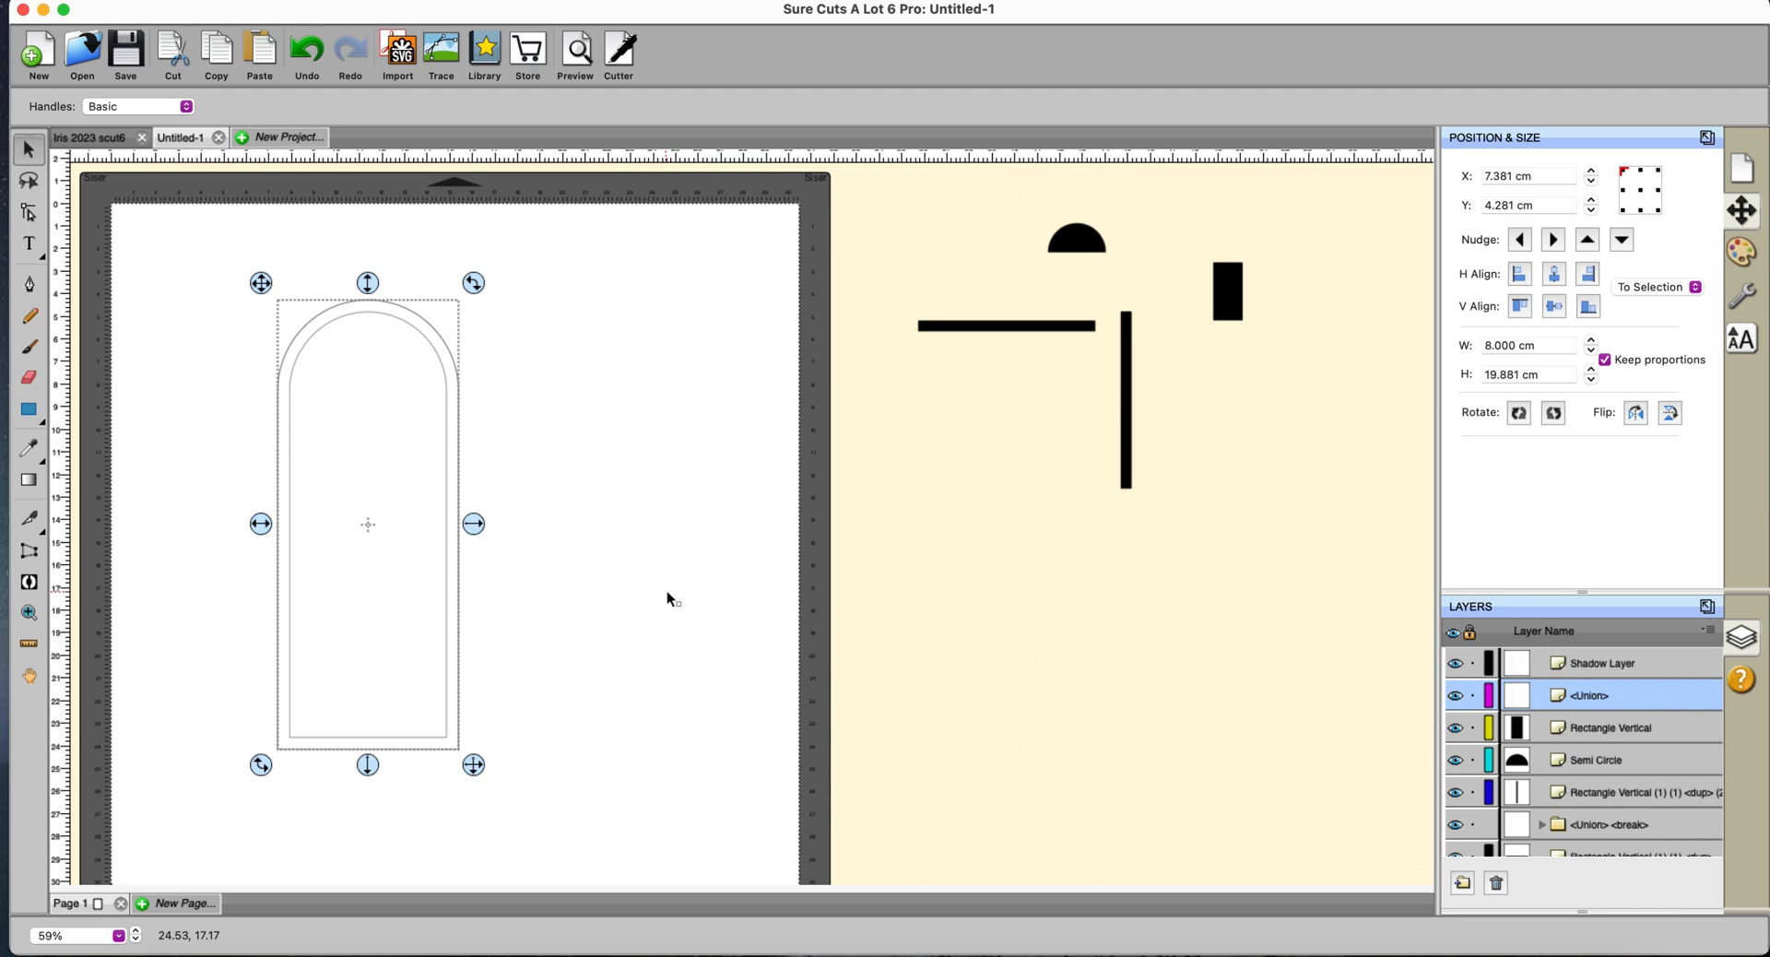
Combine the arch and its inset outline with the Exclude path operation to form a frame.
{"action": "left_click", "coordinate": [638, 456]}
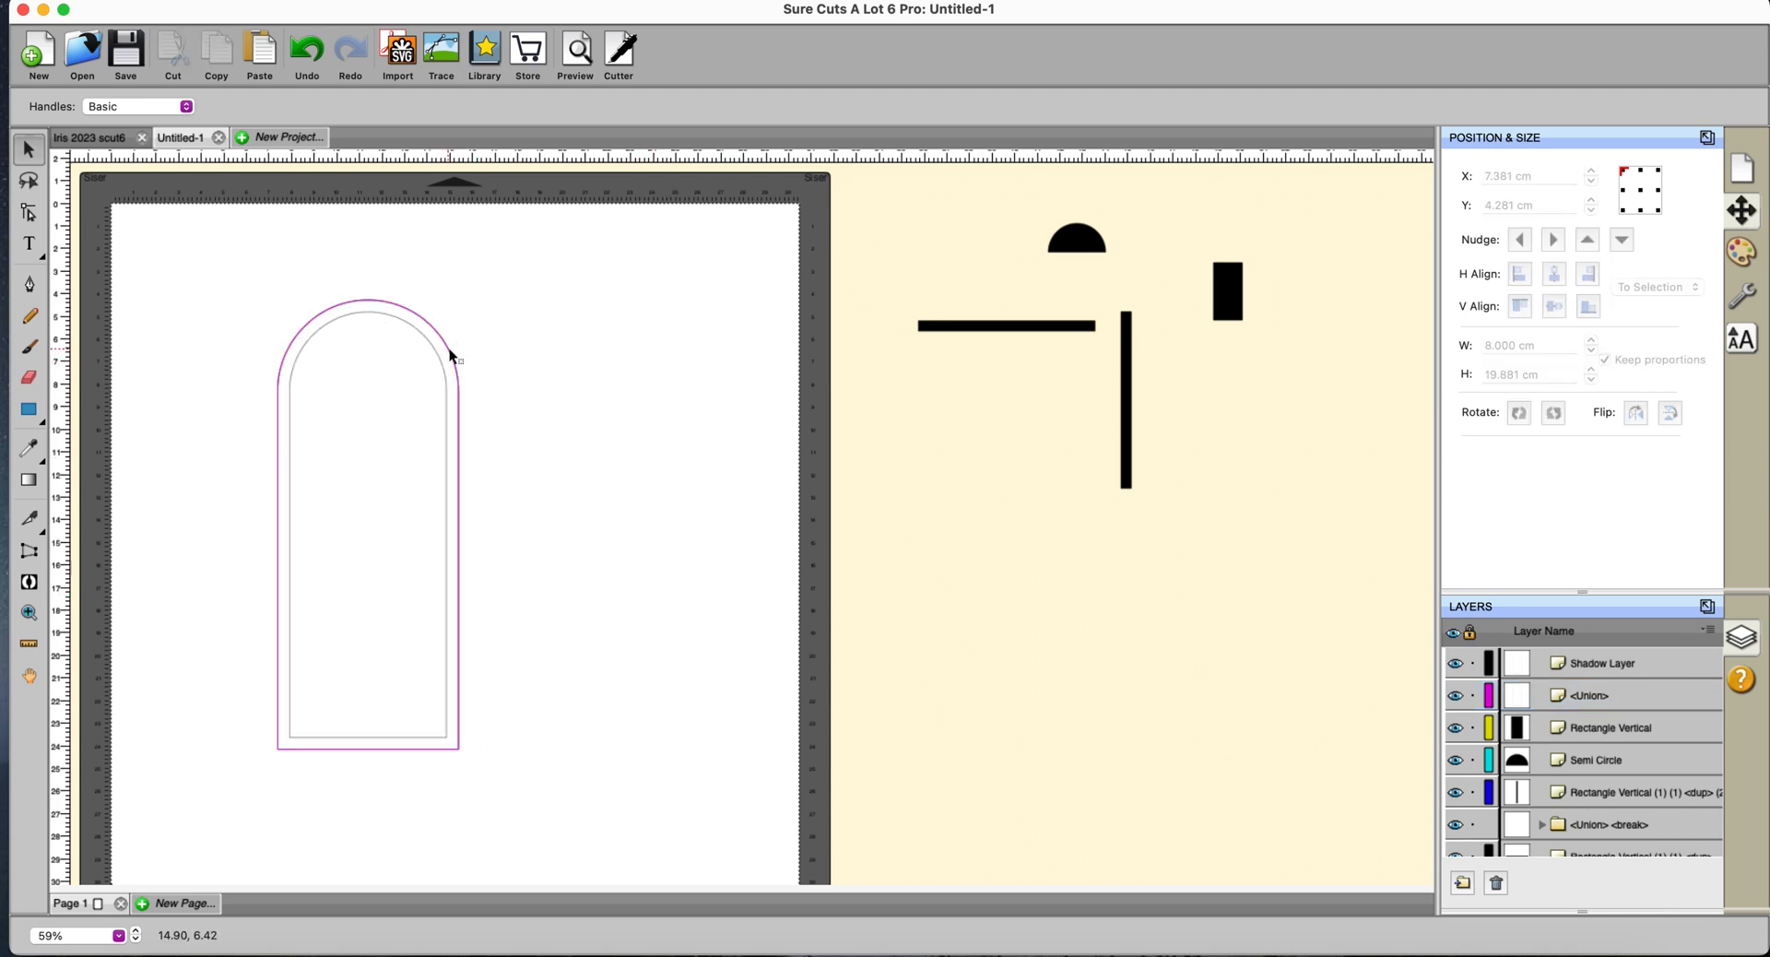
{"action": "left_click_drag", "start_coordinate": [213, 272], "coordinate": [566, 859]}
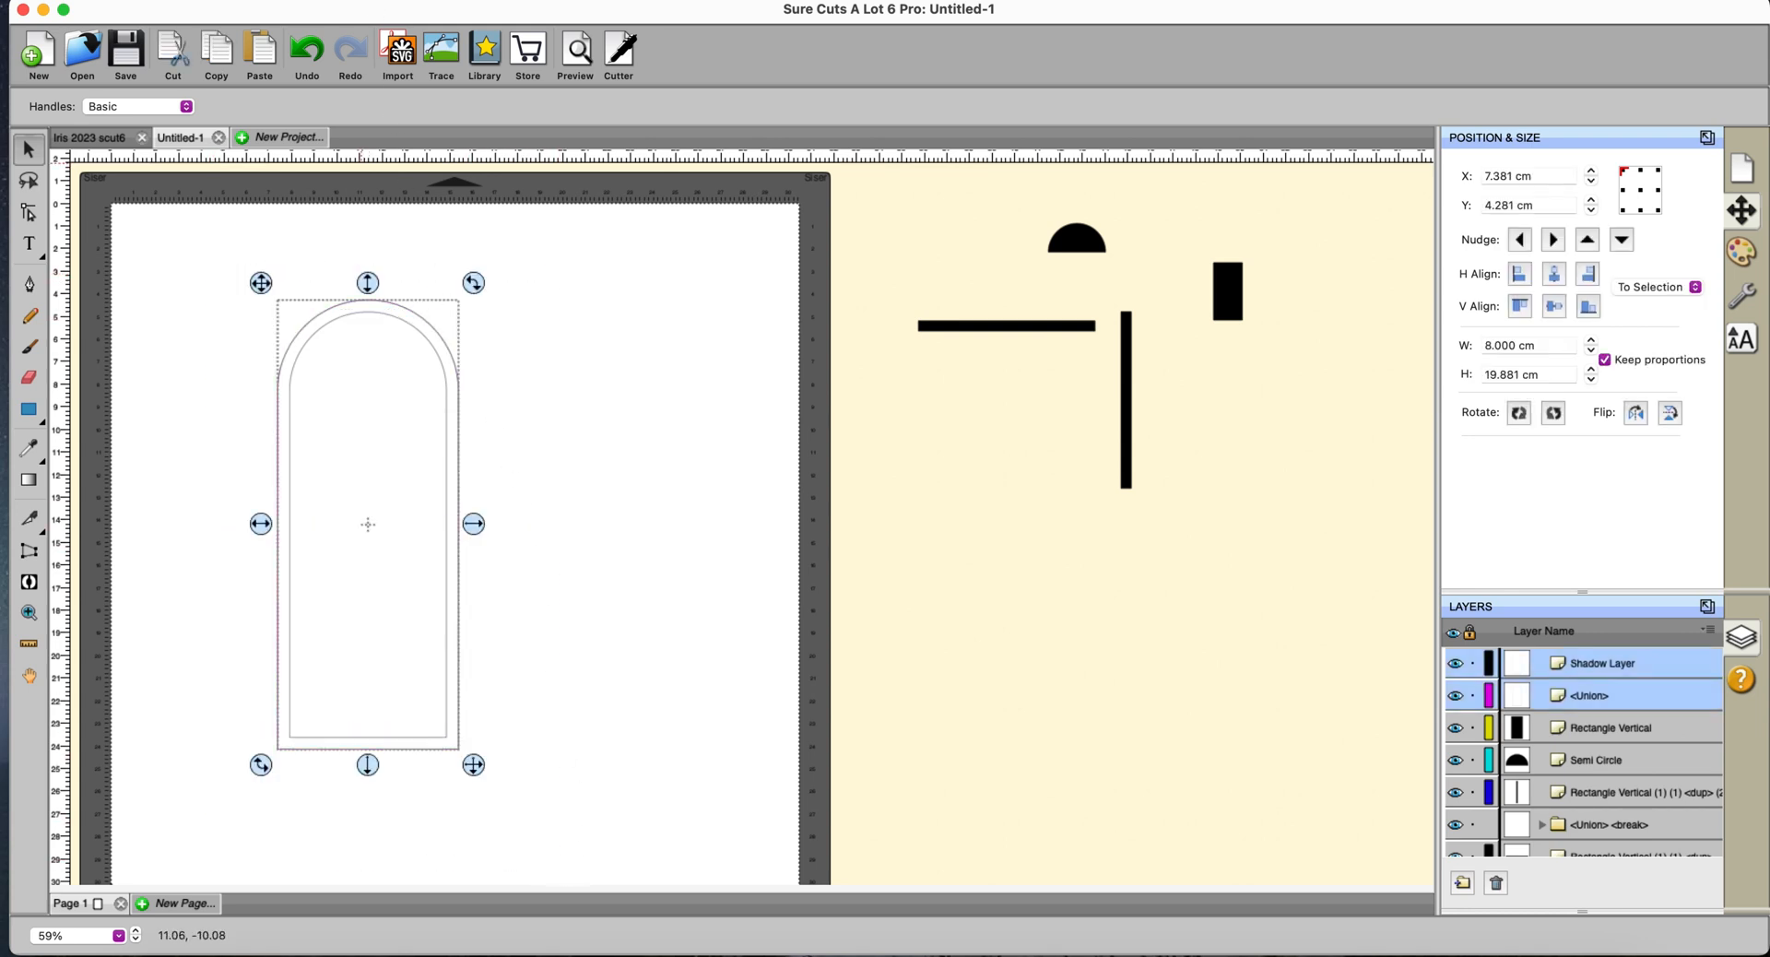
{"action": "left_click", "coordinate": [358, 0]}
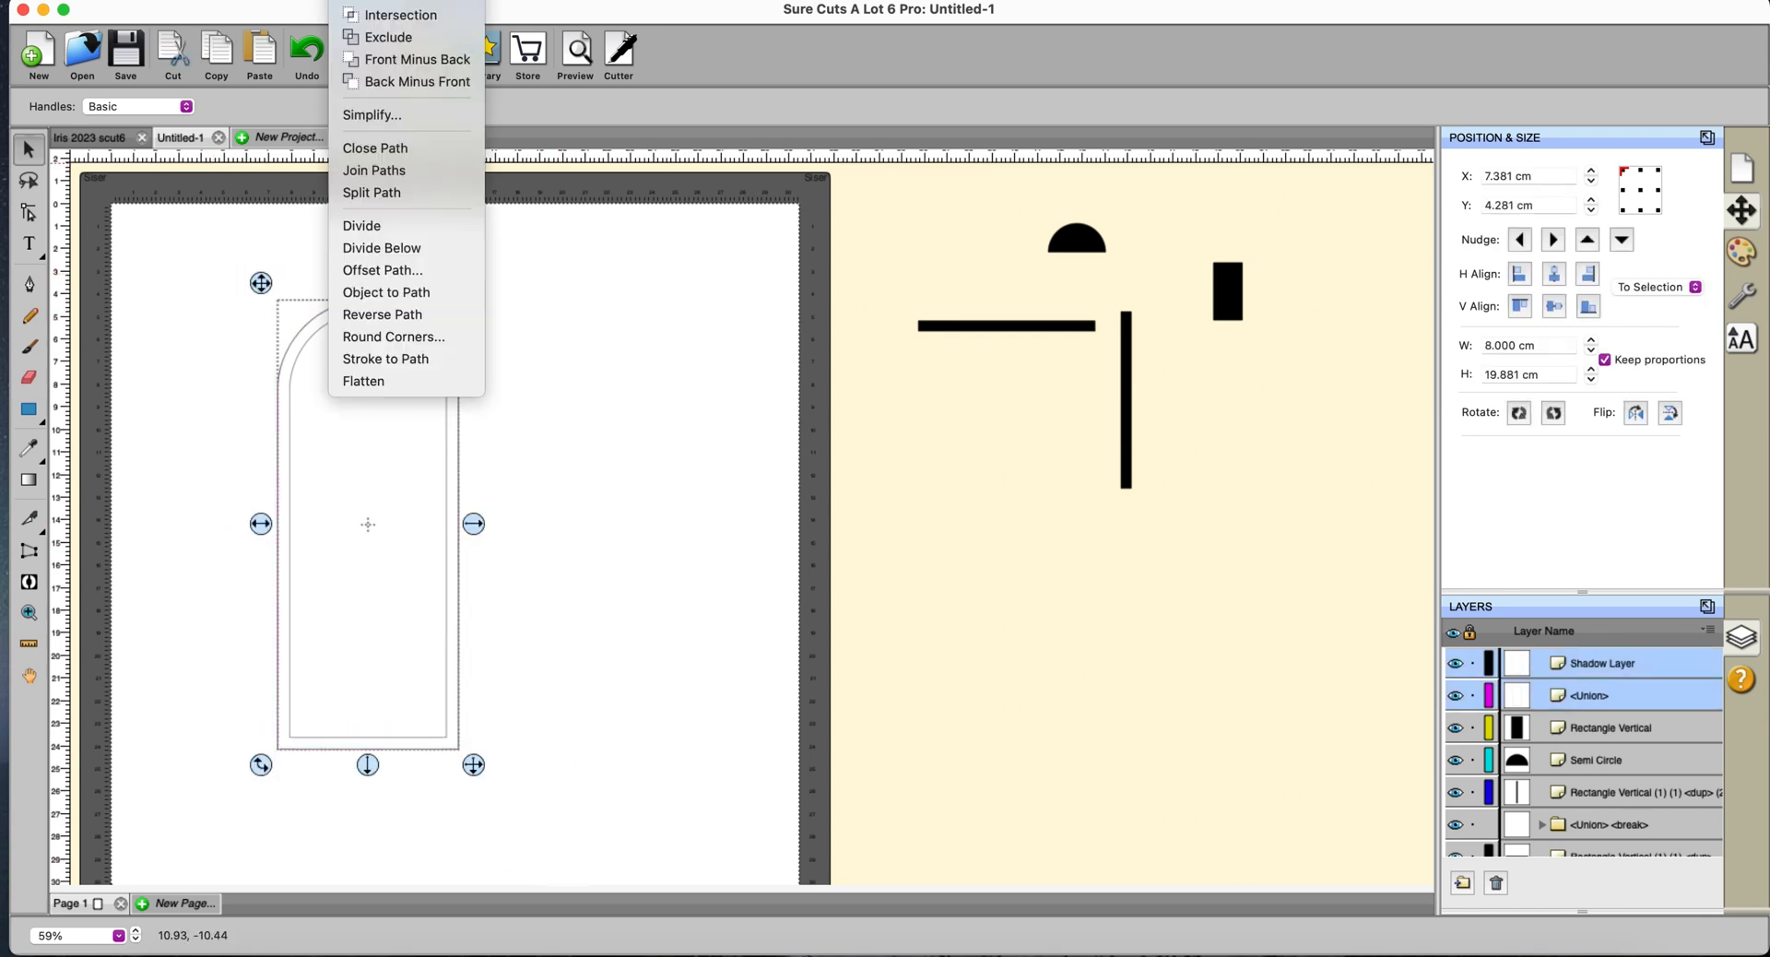
{"action": "left_click", "coordinate": [387, 37]}
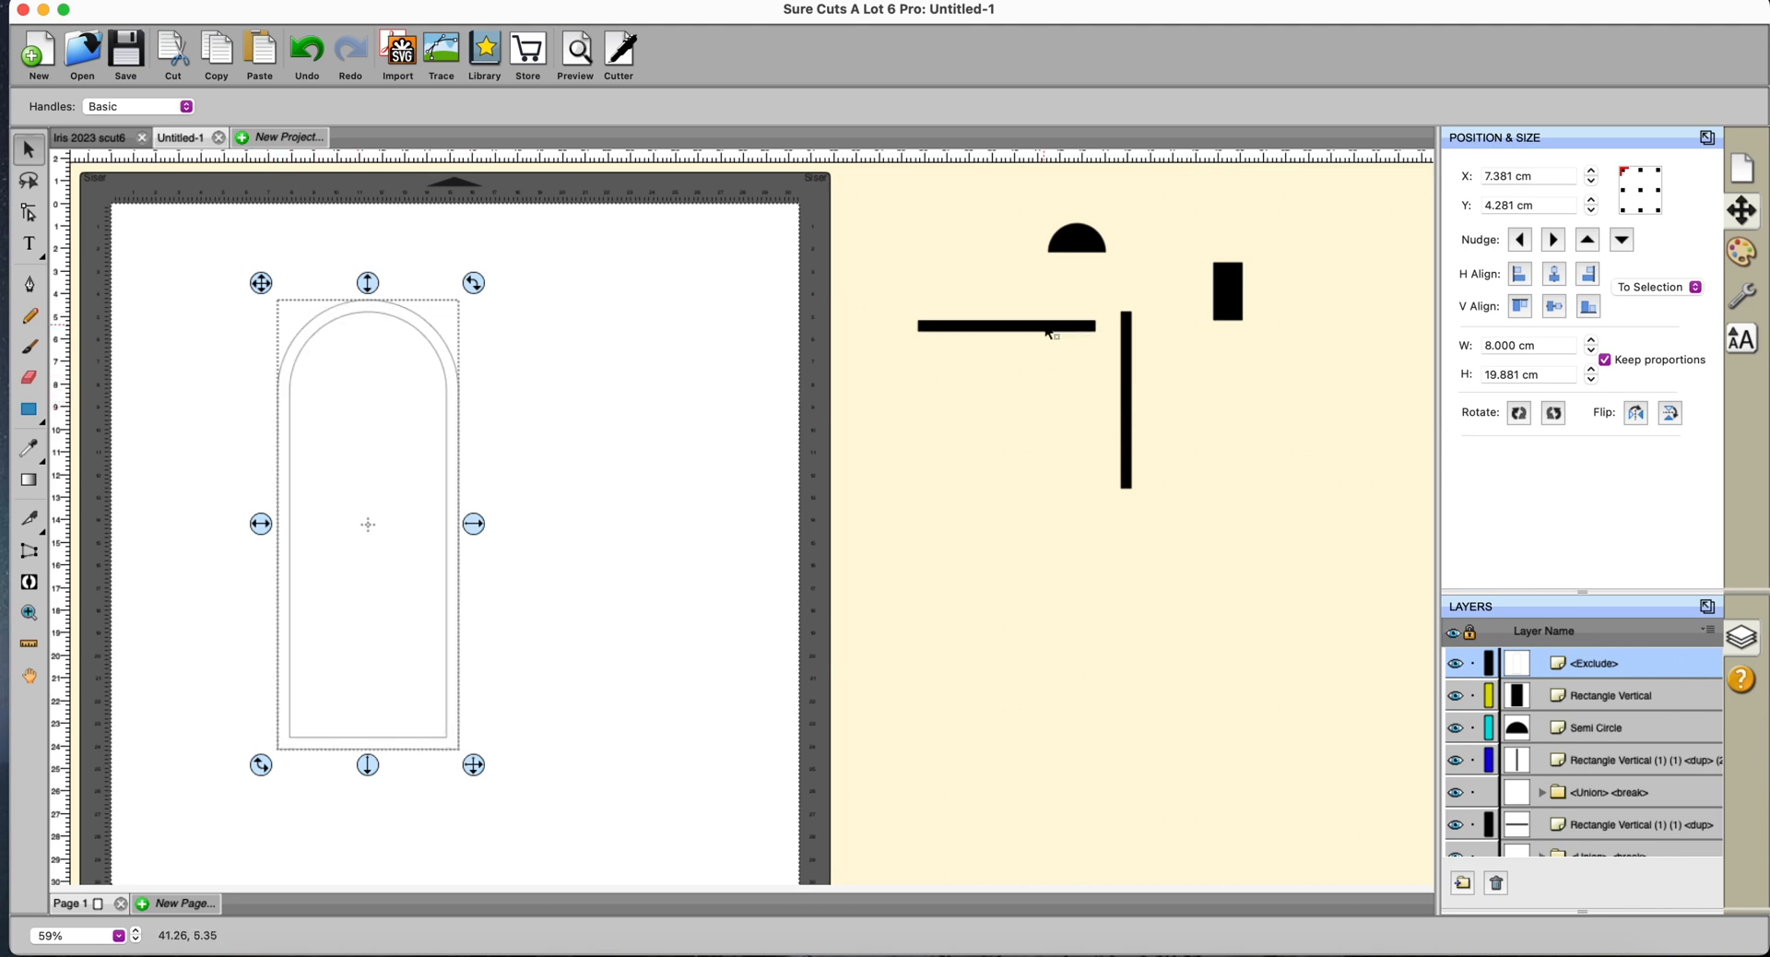
Place the black horizontal bar across the frame at the arch's base and set its height to 0.53 cm without keeping proportions.
{"action": "left_click_drag", "start_coordinate": [1049, 332], "coordinate": [407, 394]}
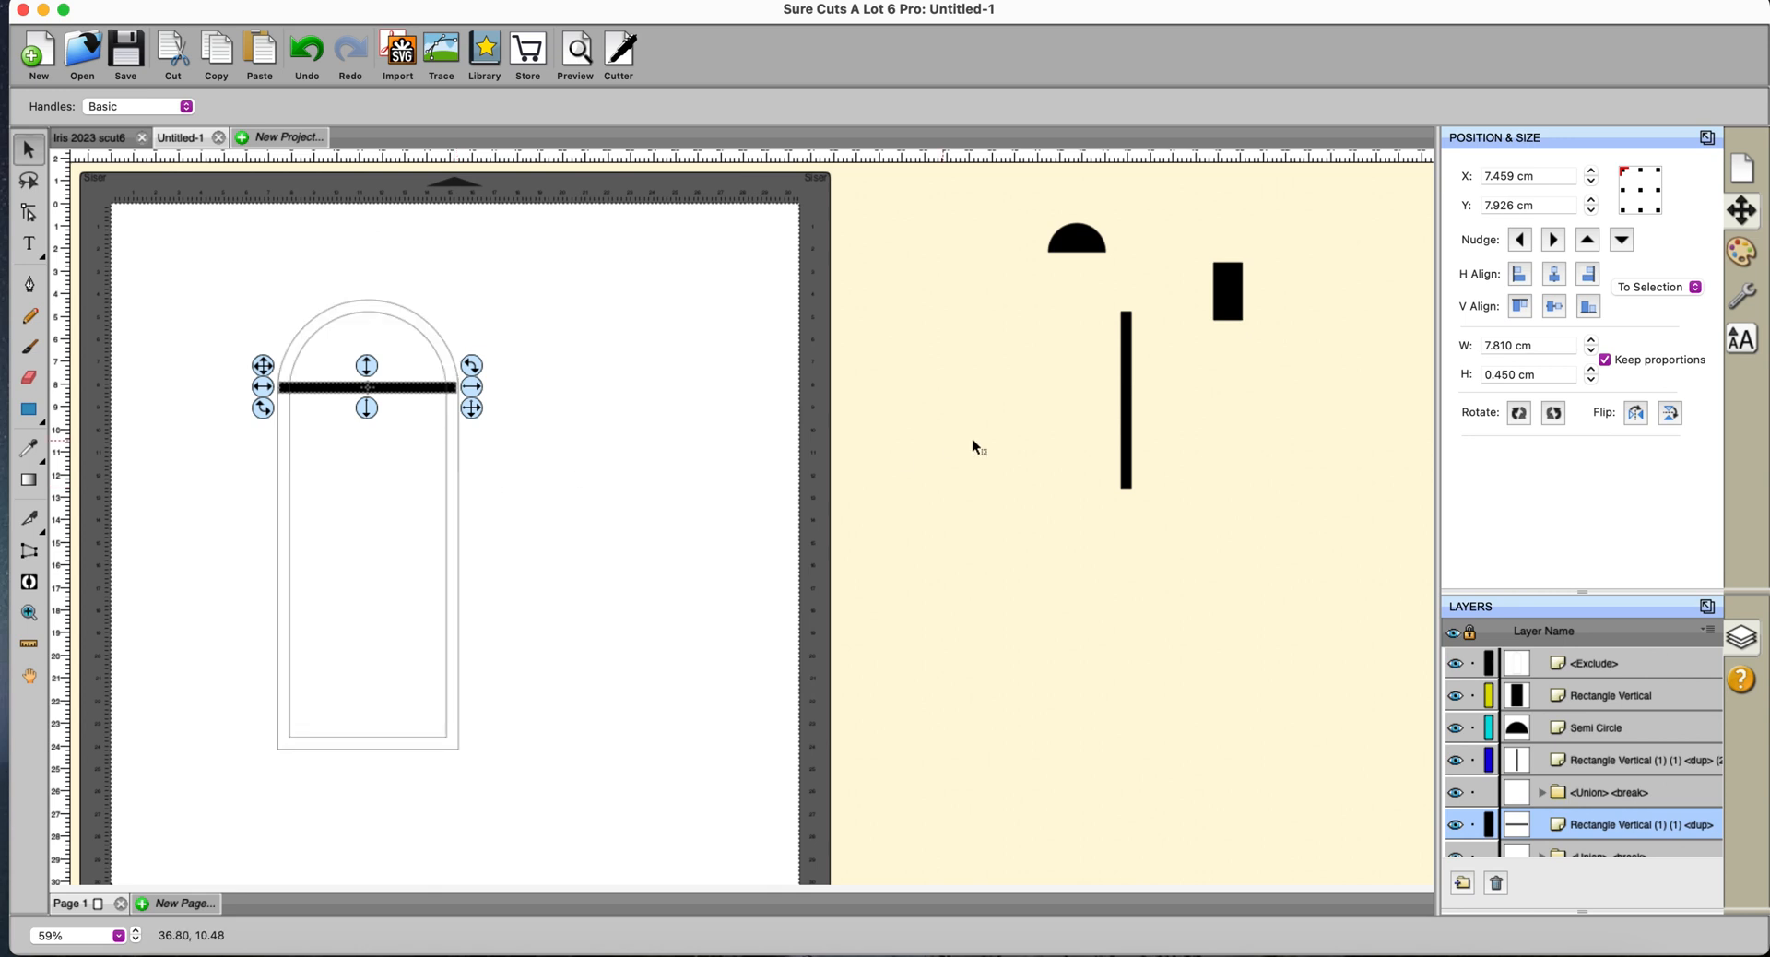
{"action": "left_click", "coordinate": [1604, 359]}
{"action": "left_click", "coordinate": [1551, 374]}
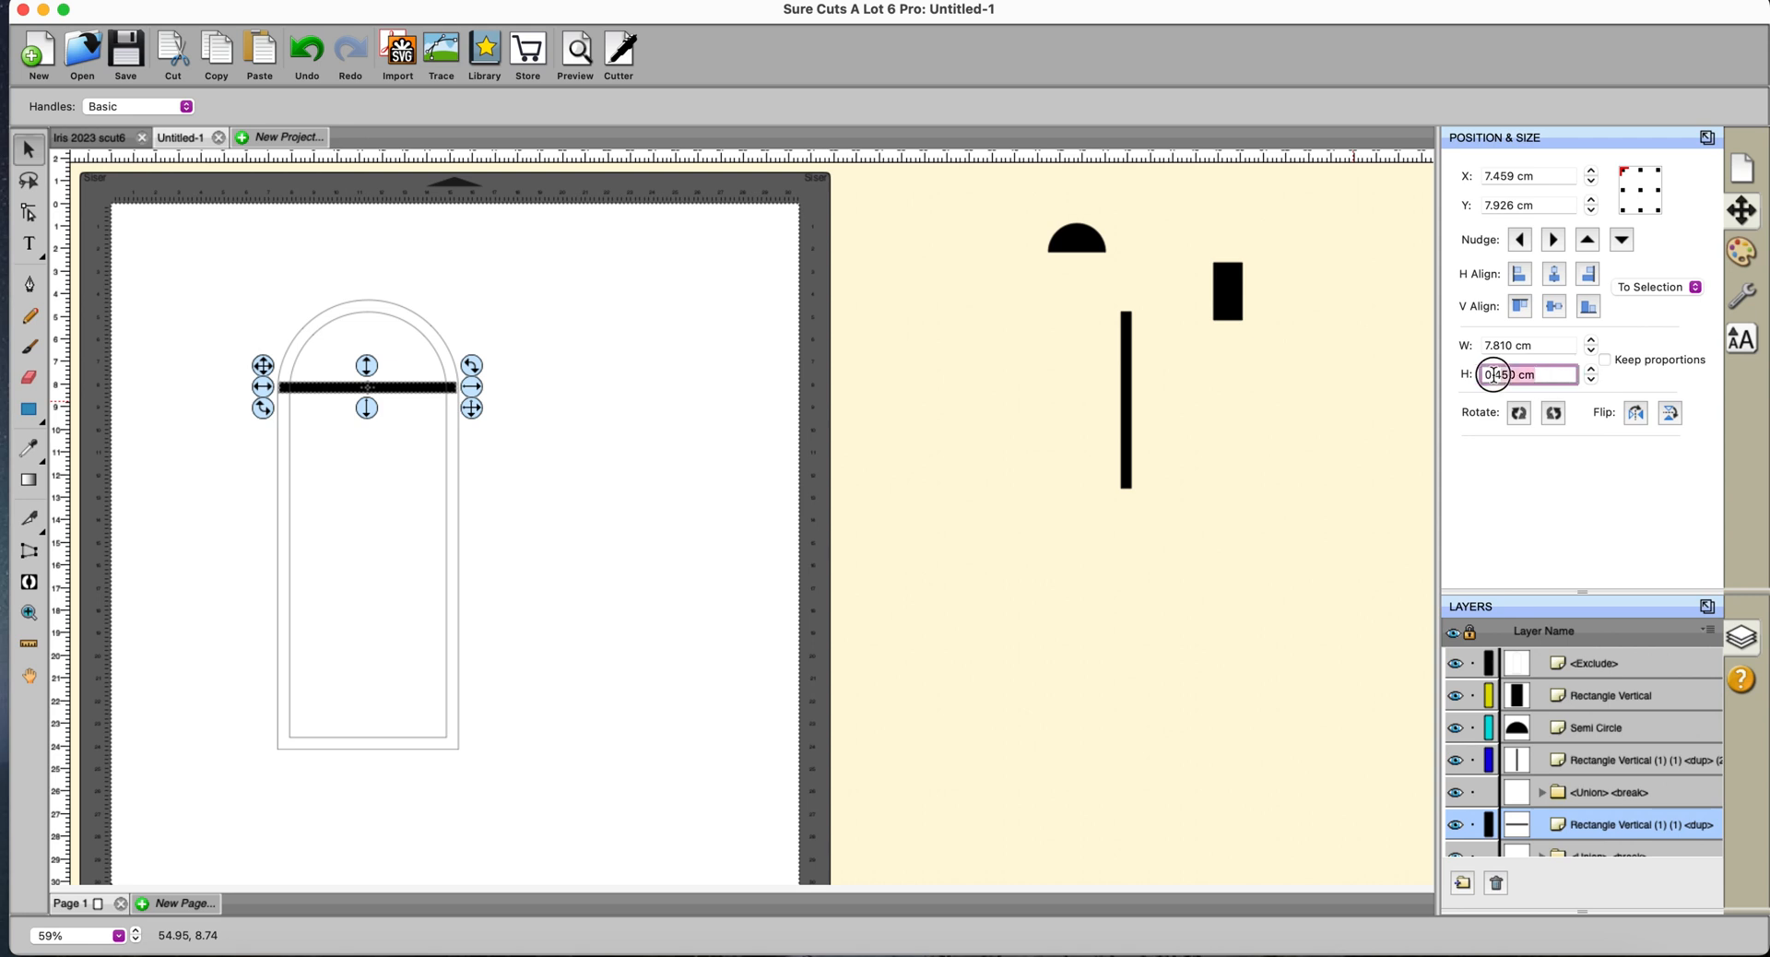
{"action": "type", "text": "0.53"}
{"action": "key", "text": "Return"}
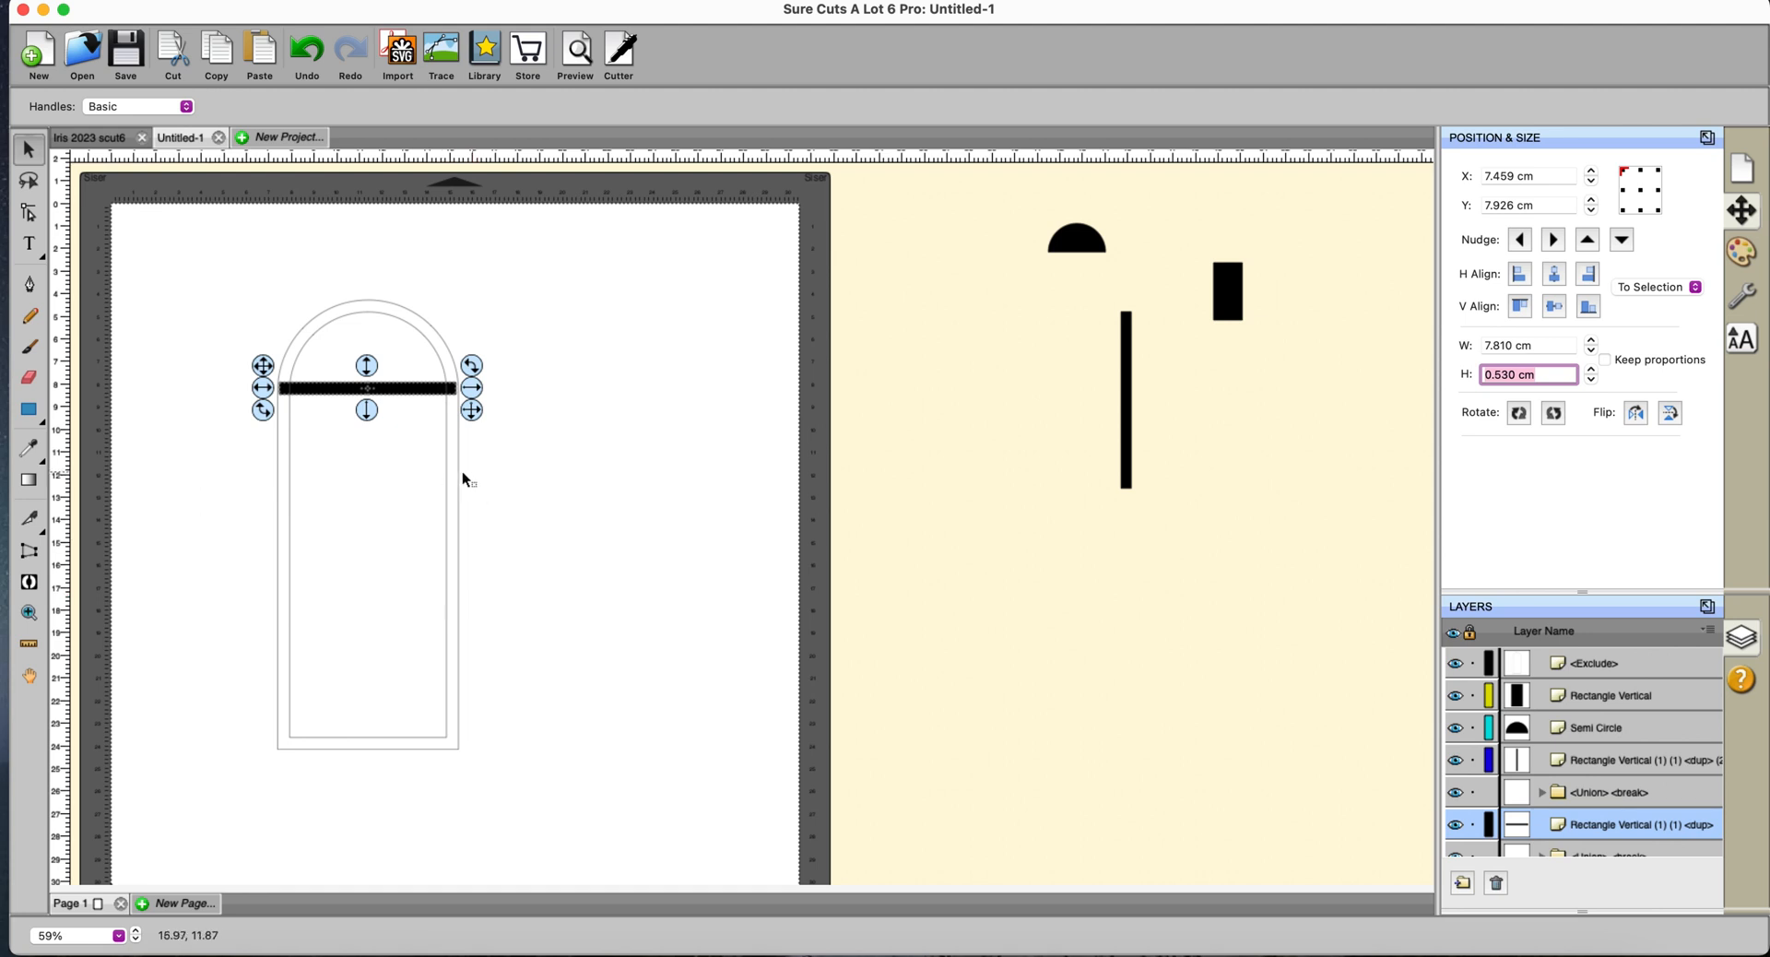
Center the crossbar and the arched frame on each other horizontally and unite them.
{"action": "left_click", "coordinate": [518, 440]}
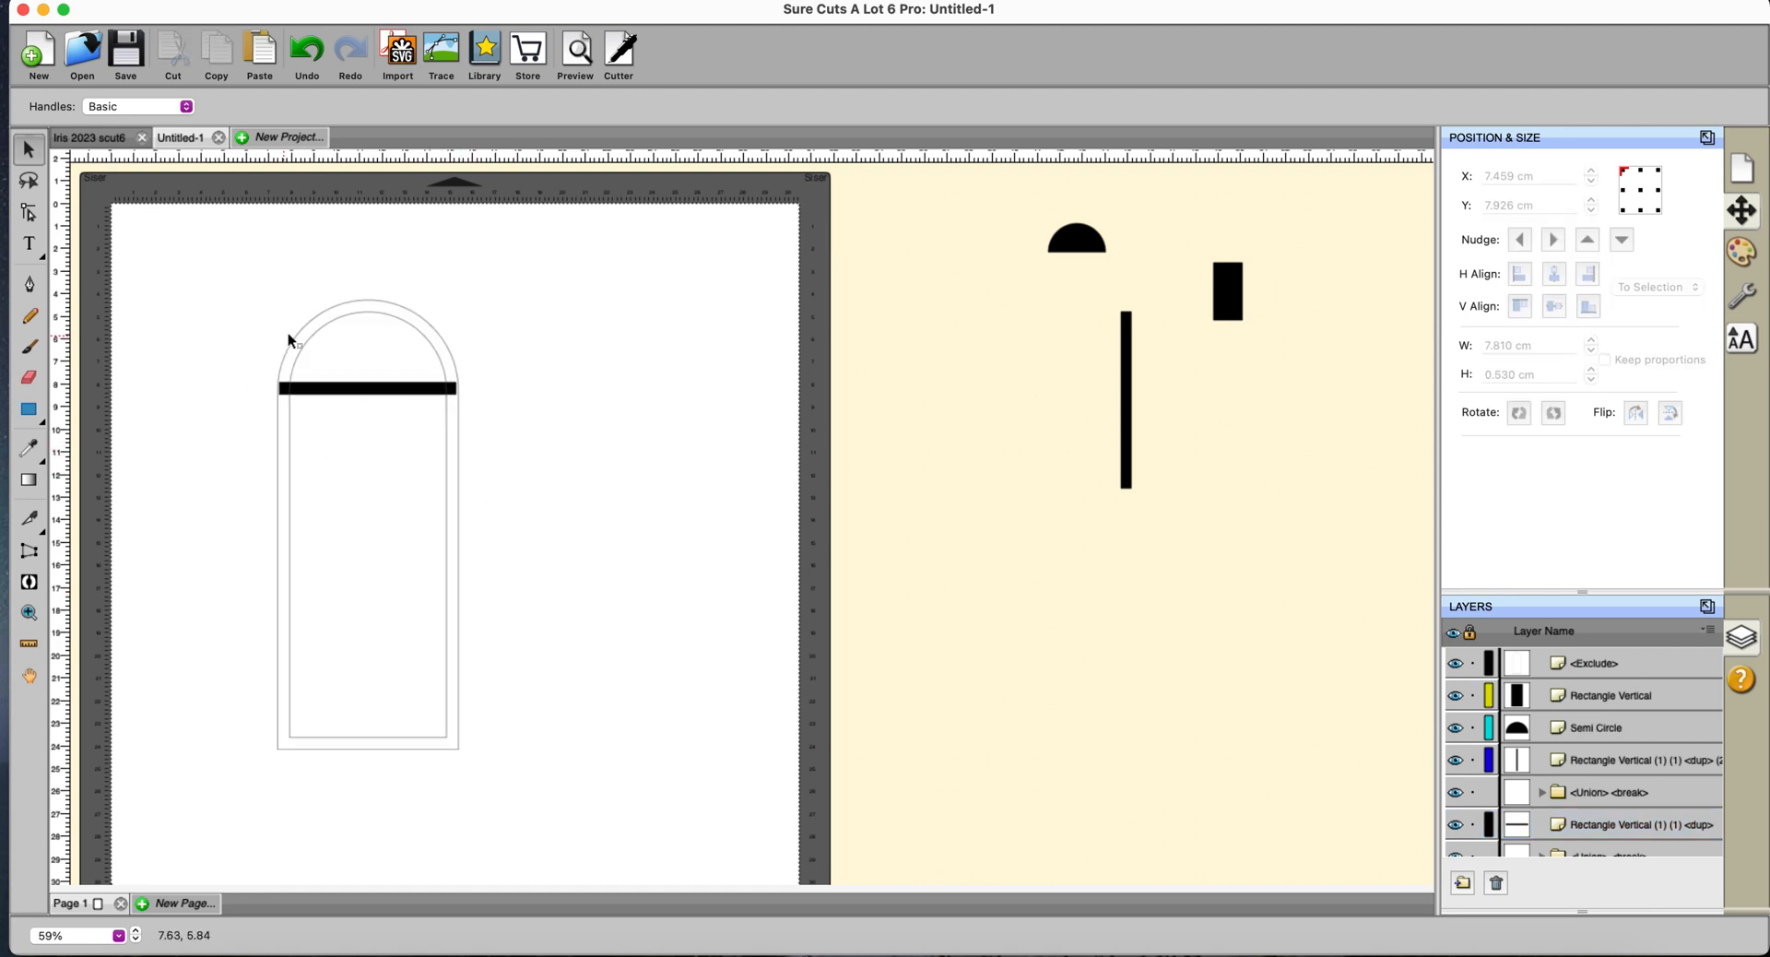
{"action": "left_click", "coordinate": [223, 269]}
{"action": "left_click_drag", "start_coordinate": [221, 266], "coordinate": [562, 789]}
{"action": "left_click_drag", "start_coordinate": [584, 791], "coordinate": [584, 791]}
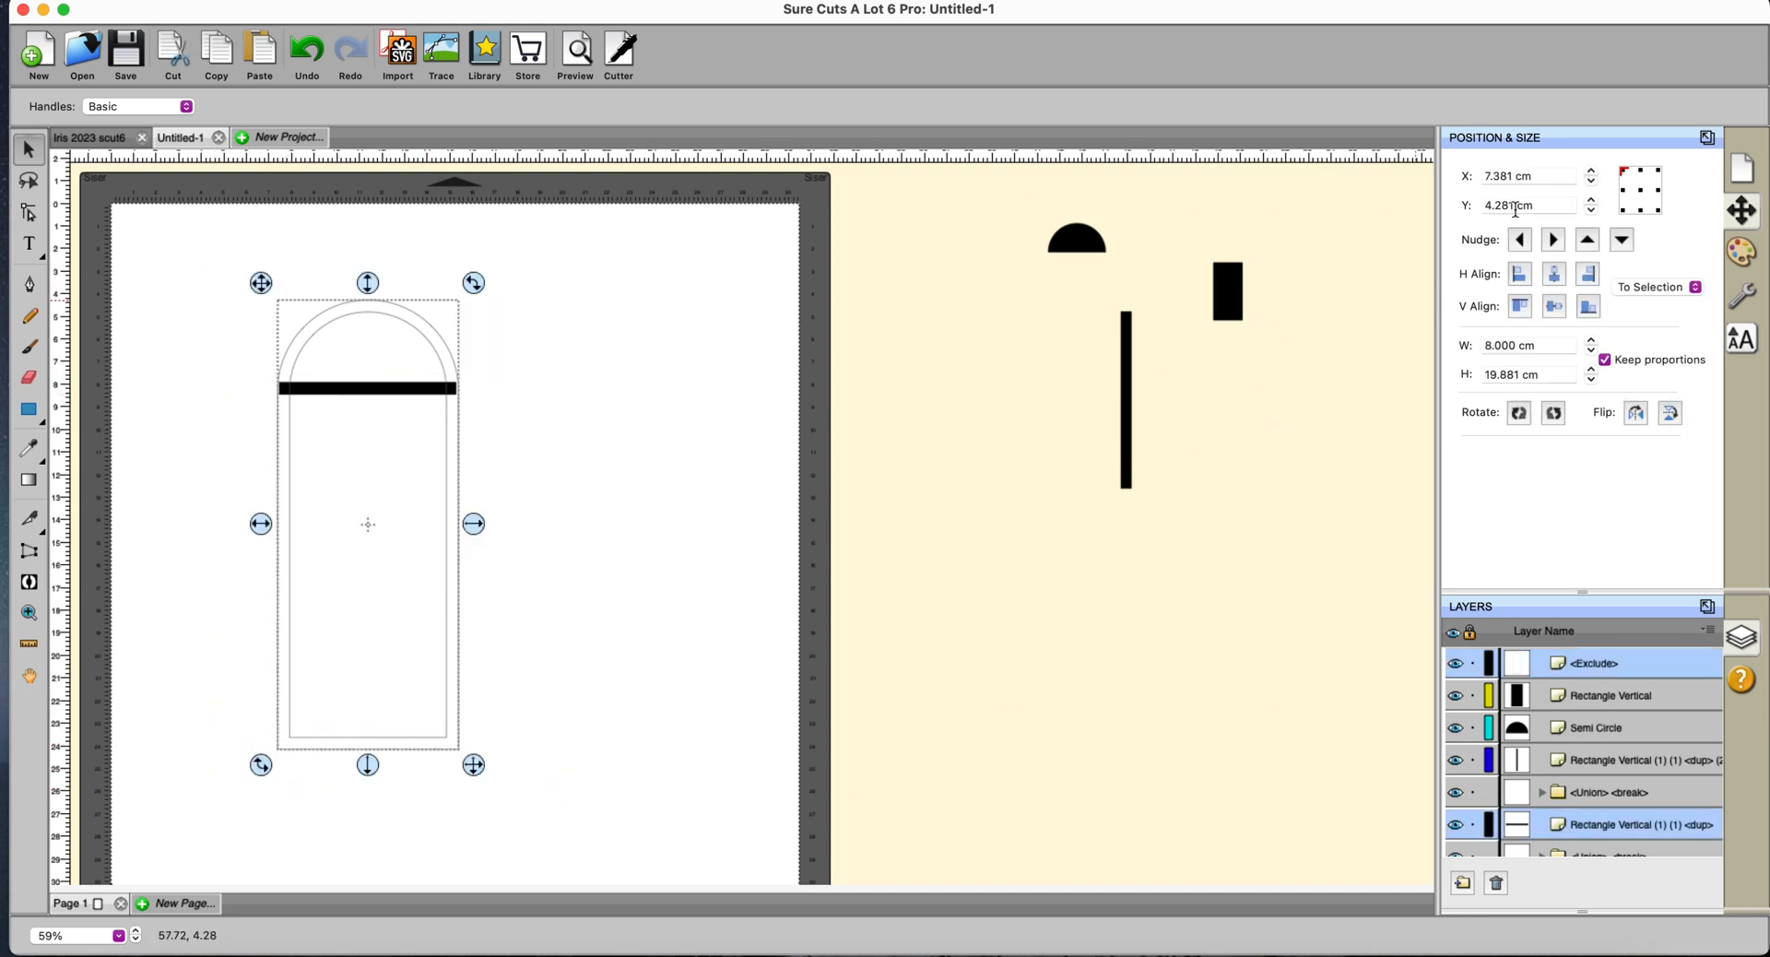
{"action": "left_click", "coordinate": [1557, 279]}
{"action": "left_click", "coordinate": [360, 0]}
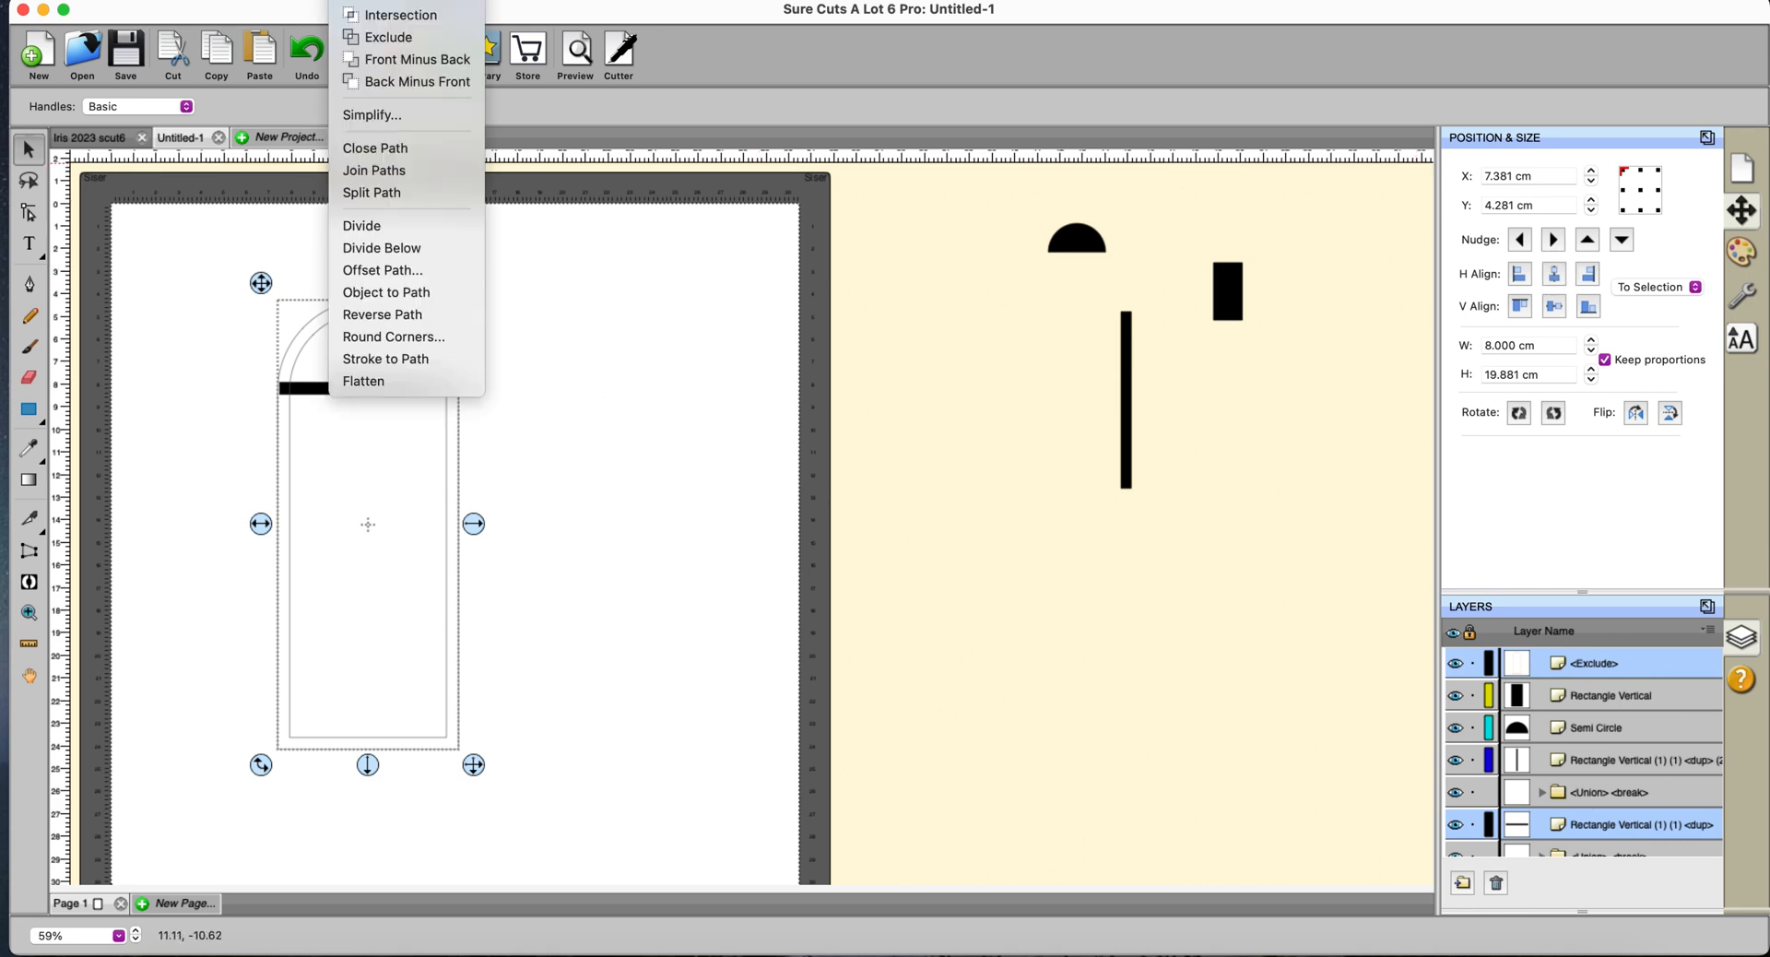
{"action": "left_click", "coordinate": [368, 2]}
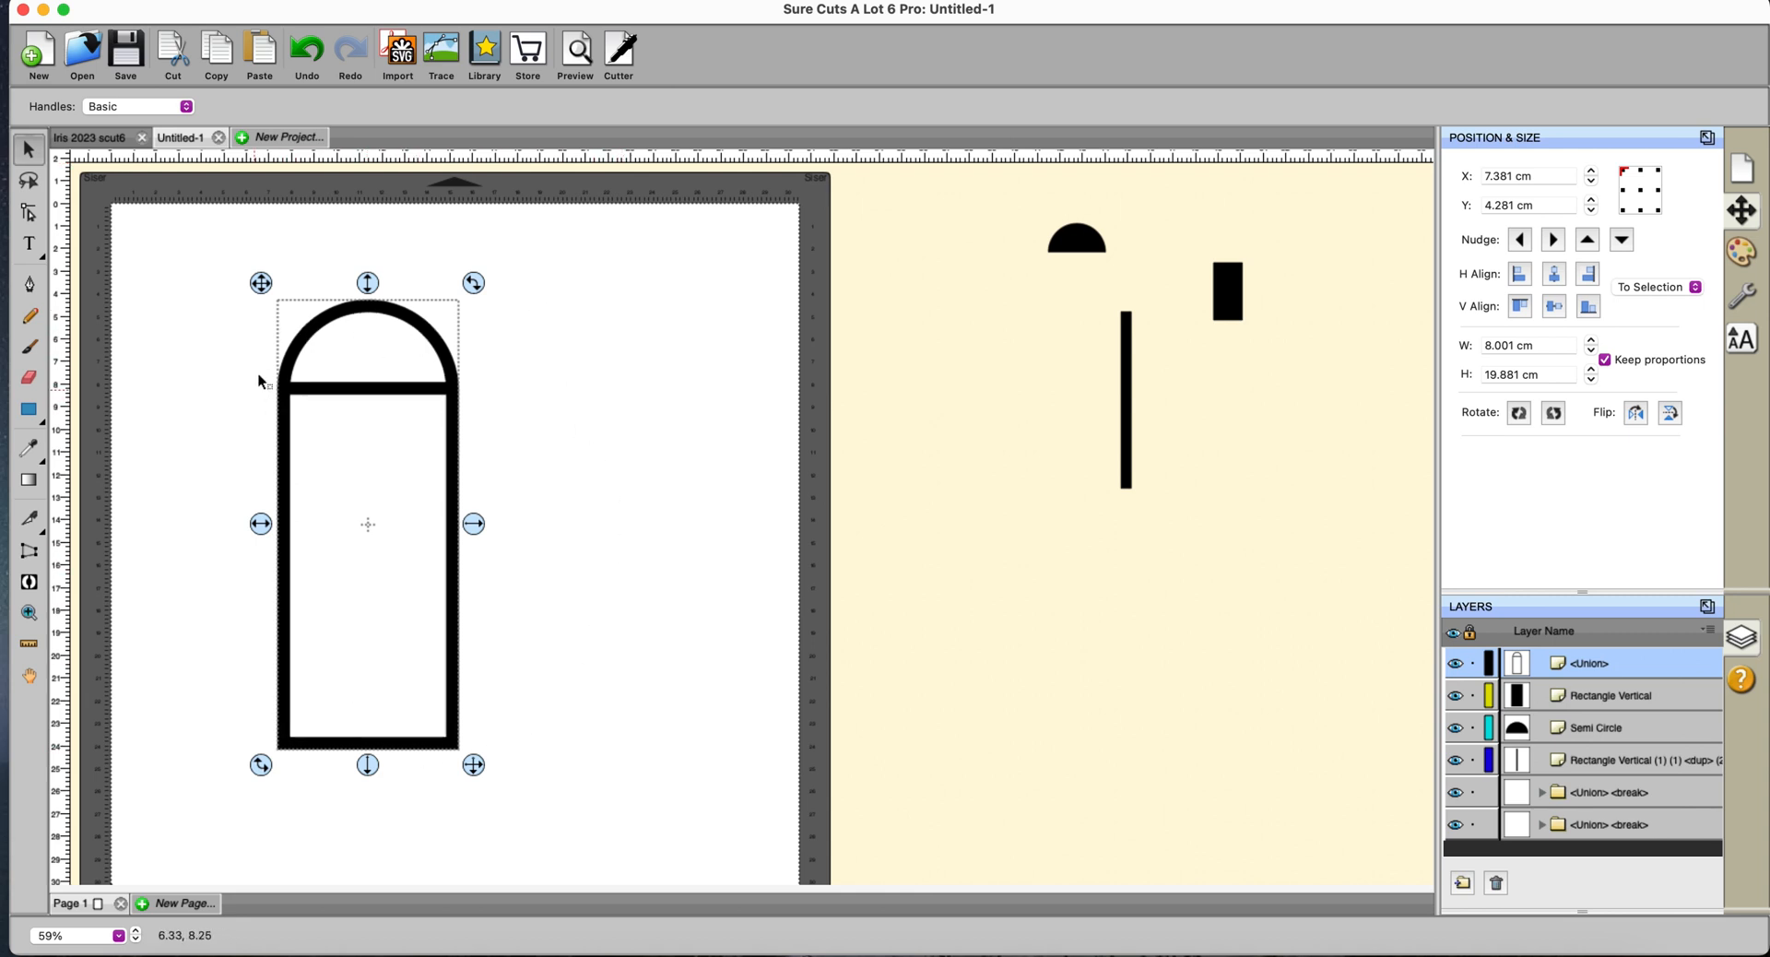
Duplicate the arched frame by copy and paste and place the copy in the blank area beside the mat.
{"action": "right_click", "coordinate": [330, 378]}
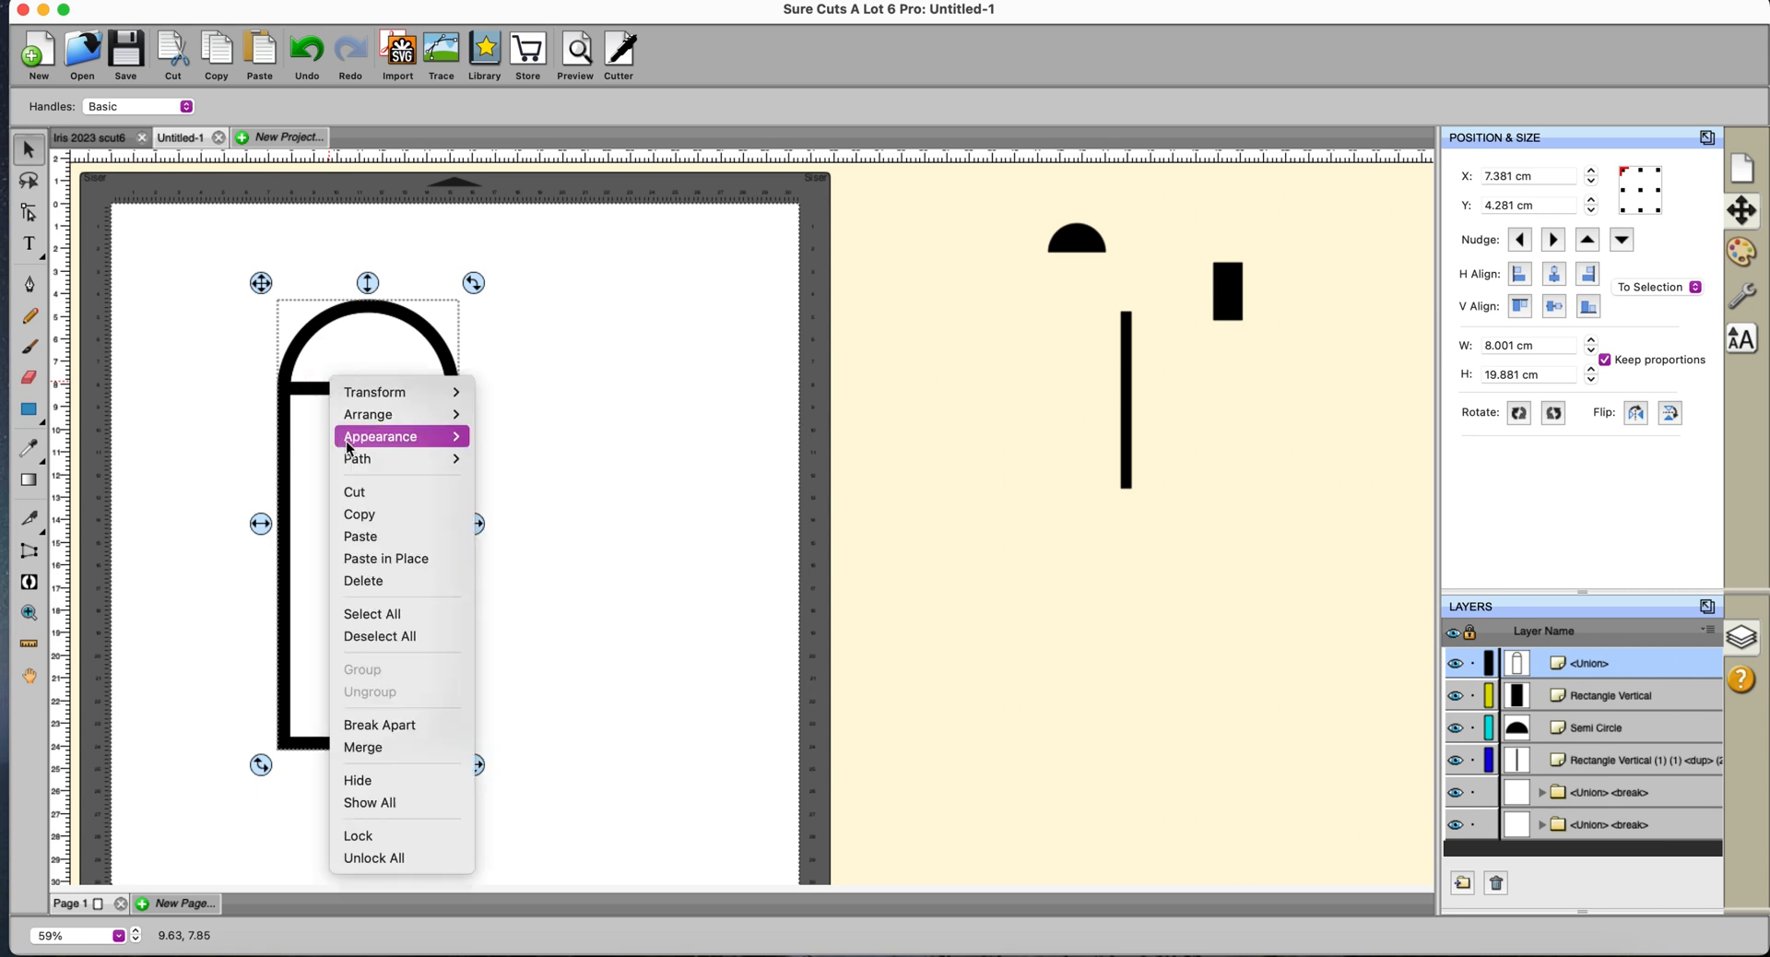
{"action": "left_click", "coordinate": [356, 517]}
{"action": "right_click", "coordinate": [402, 367]}
{"action": "left_click", "coordinate": [423, 526]}
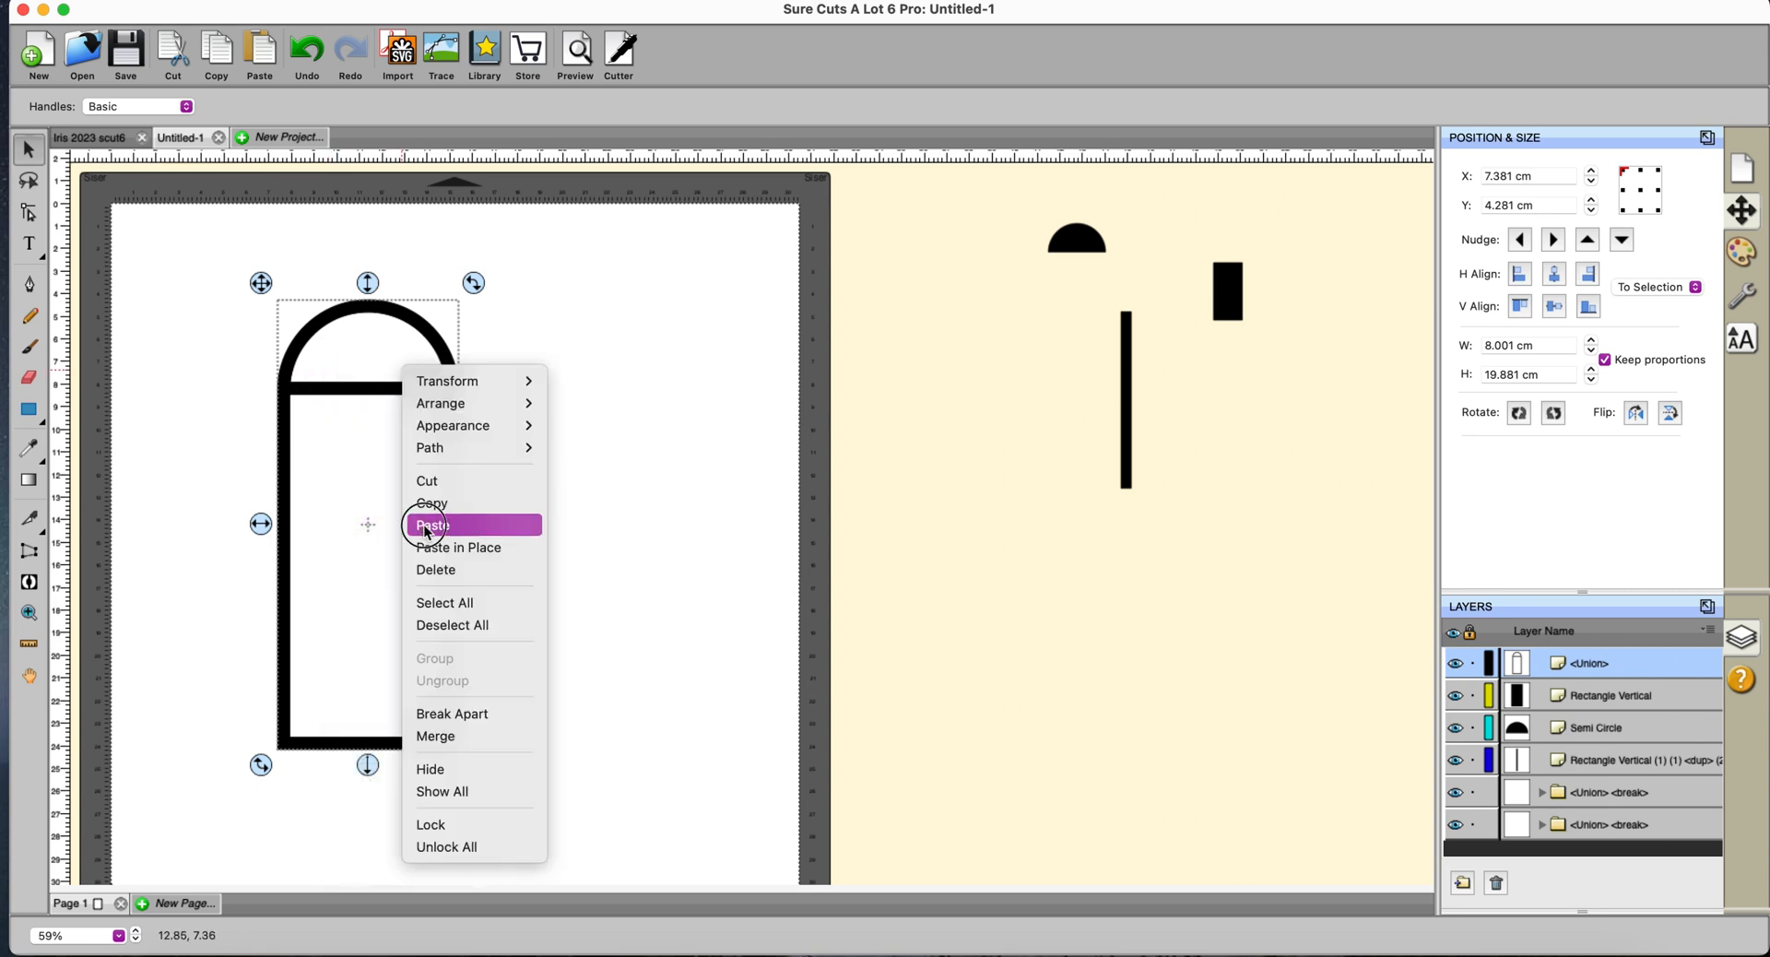
{"action": "left_click_drag", "start_coordinate": [402, 398], "coordinate": [986, 390]}
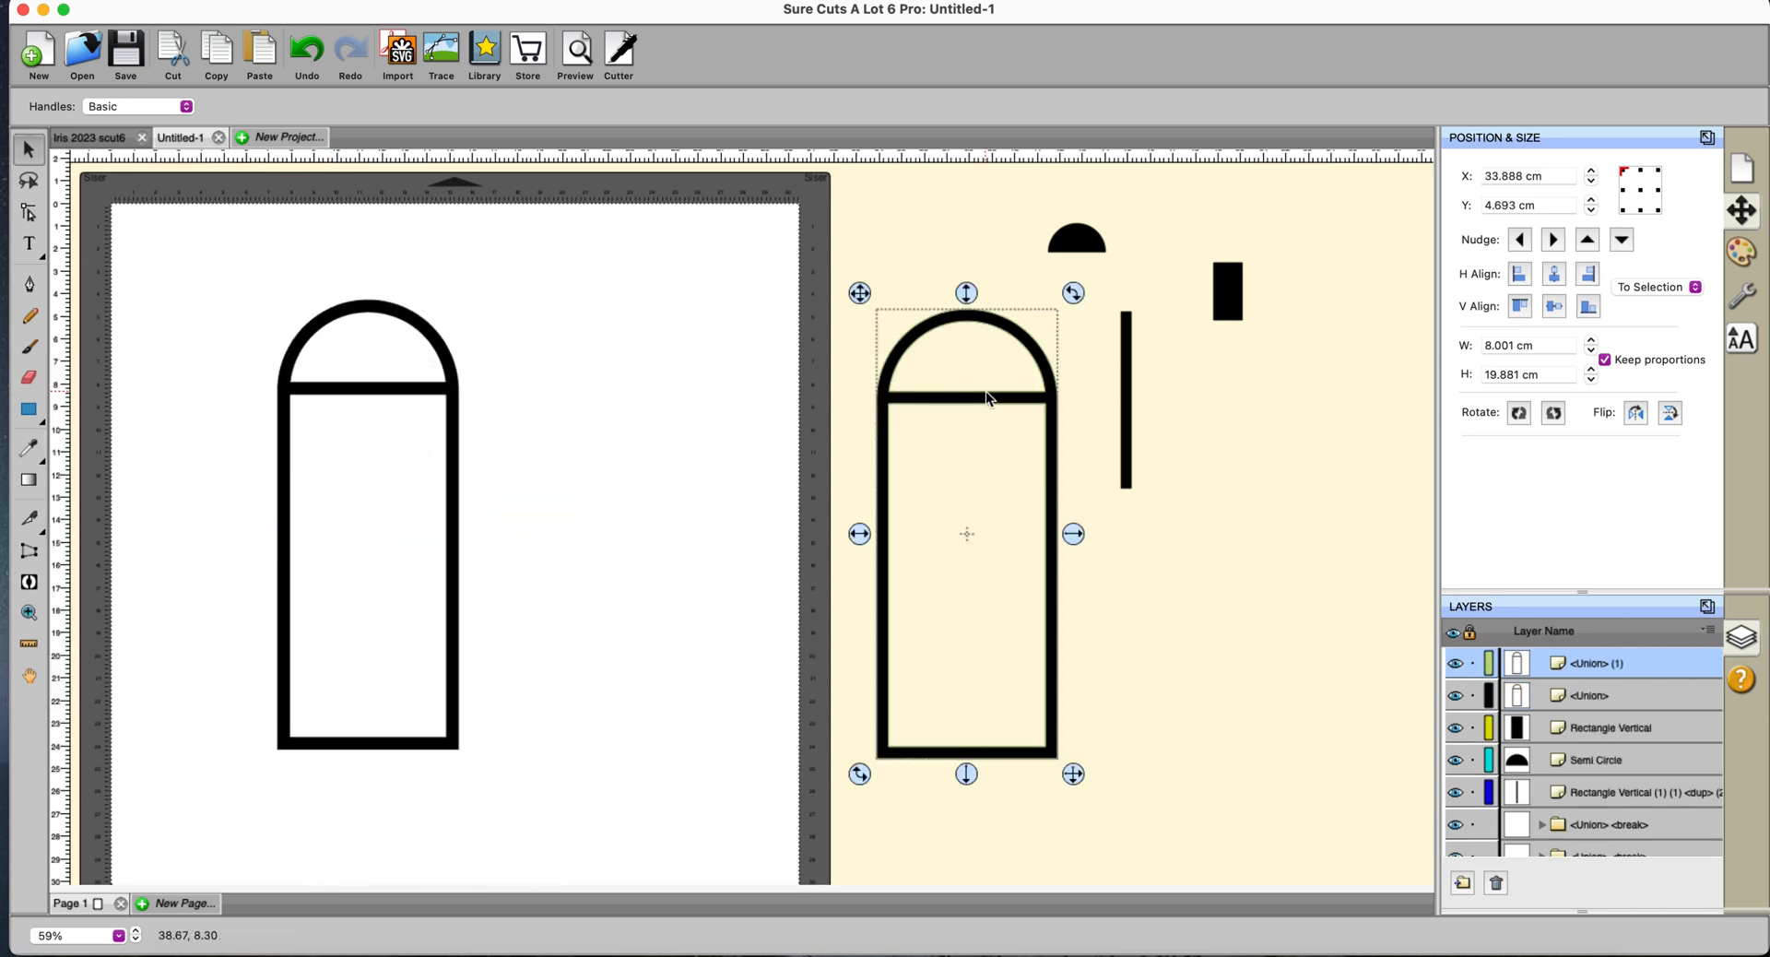
Break the copied frame apart and set the fill of its pieces and the nearby vertical bar to None.
{"action": "right_click", "coordinate": [983, 391]}
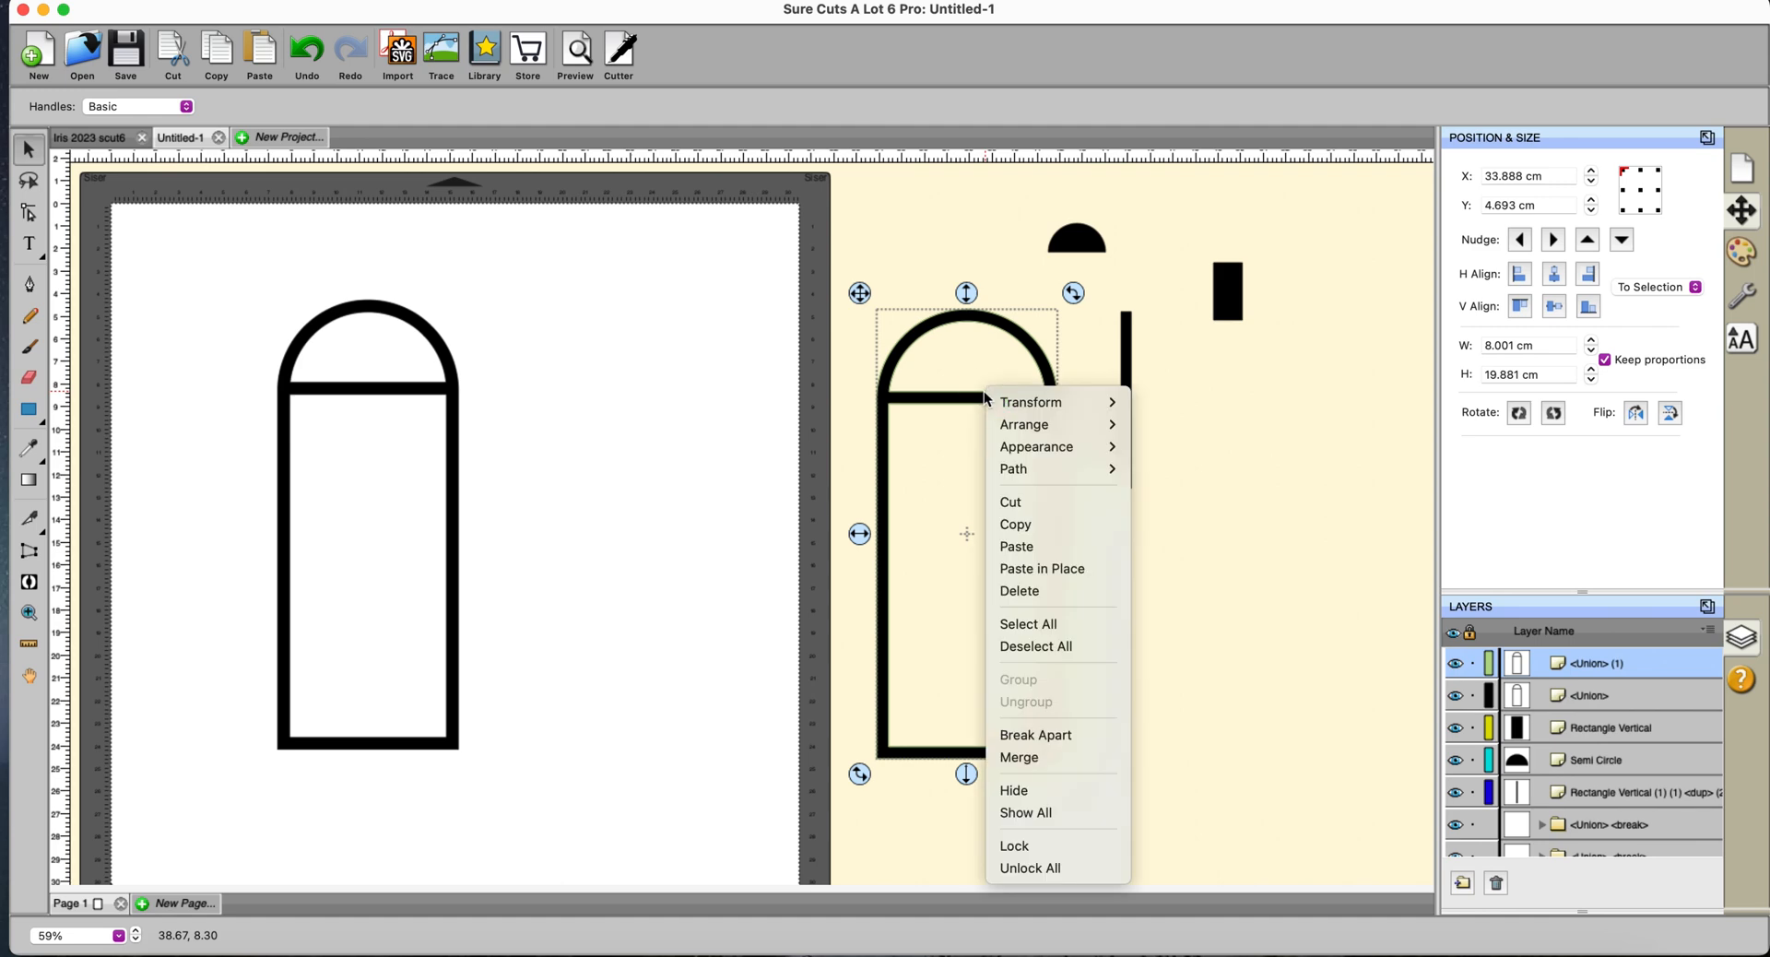
{"action": "left_click", "coordinate": [1023, 735]}
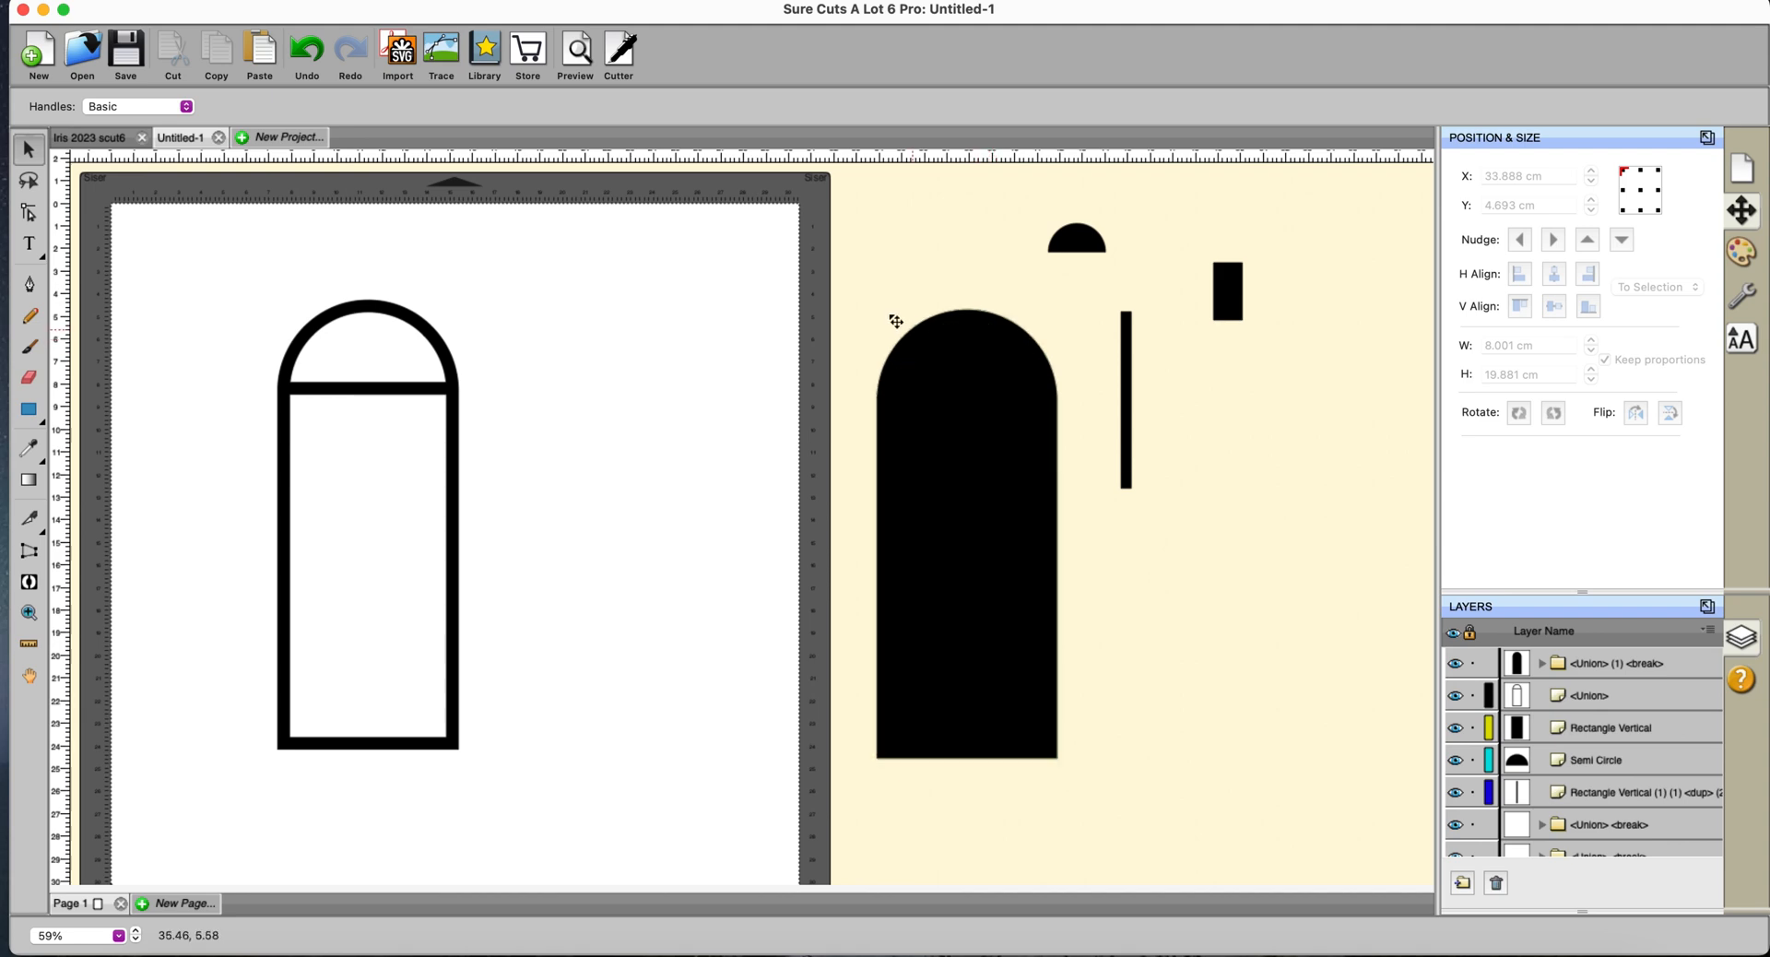
{"action": "left_click_drag", "start_coordinate": [839, 270], "coordinate": [1142, 837]}
{"action": "left_click", "coordinate": [1741, 250]}
{"action": "left_click", "coordinate": [1564, 175]}
{"action": "left_click", "coordinate": [1534, 152]}
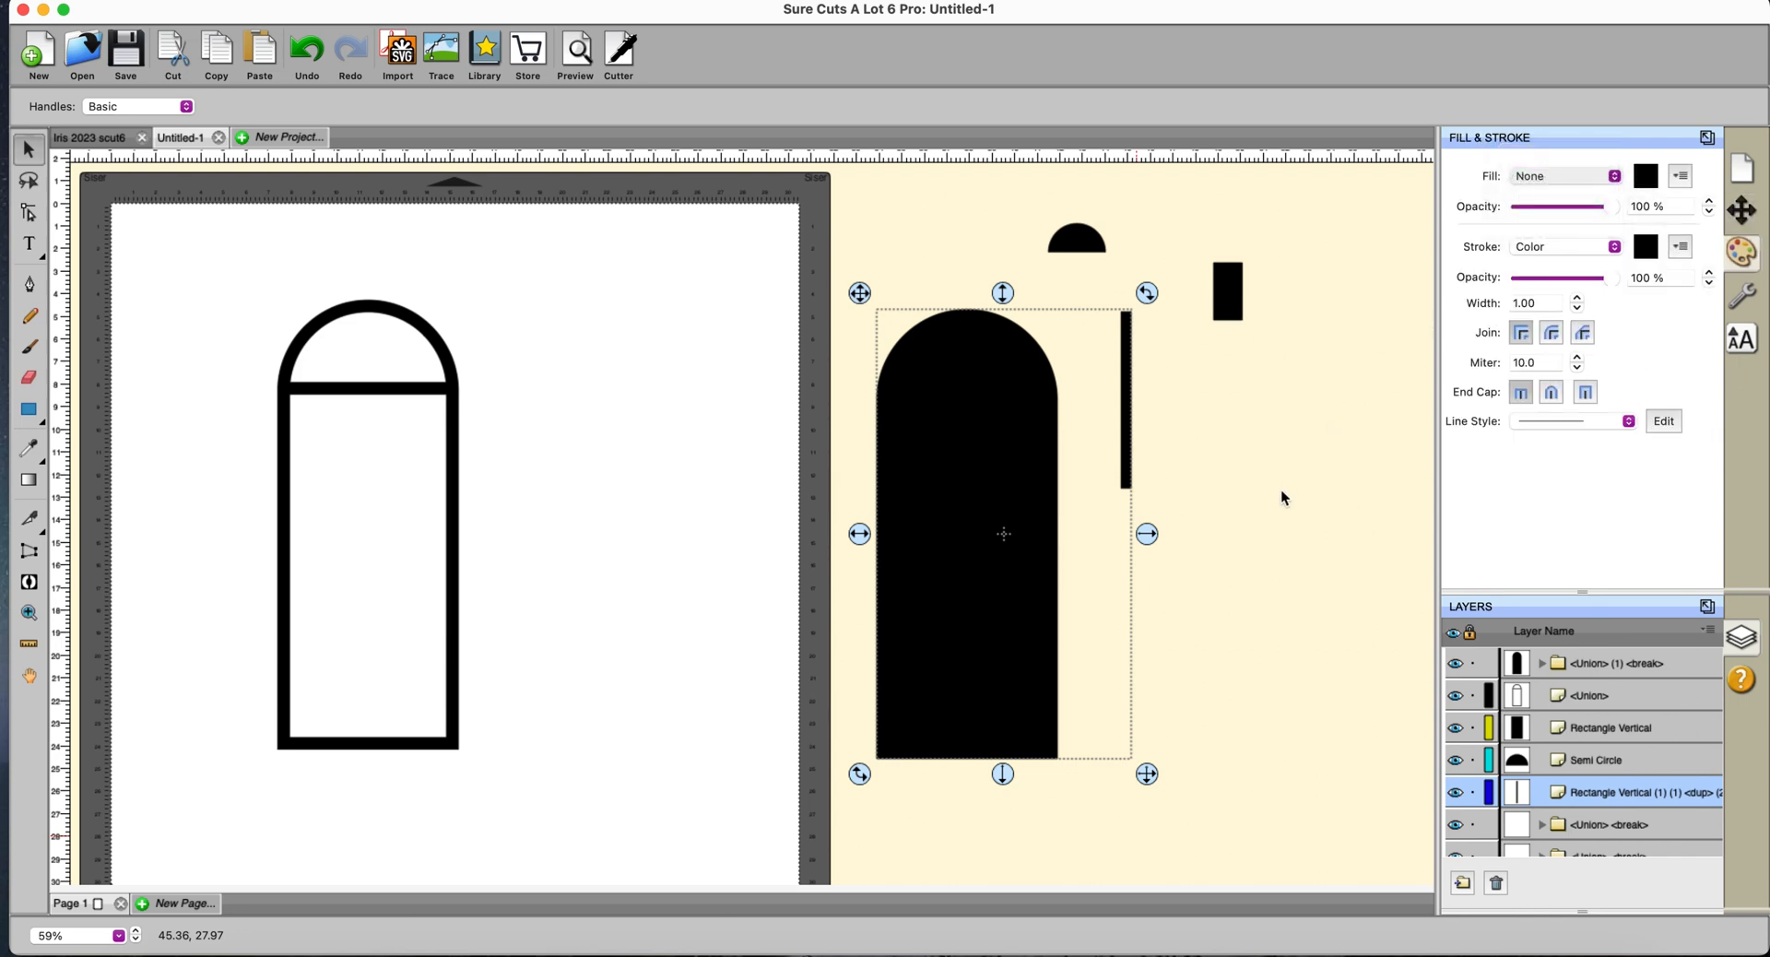
{"action": "left_click", "coordinate": [1281, 489]}
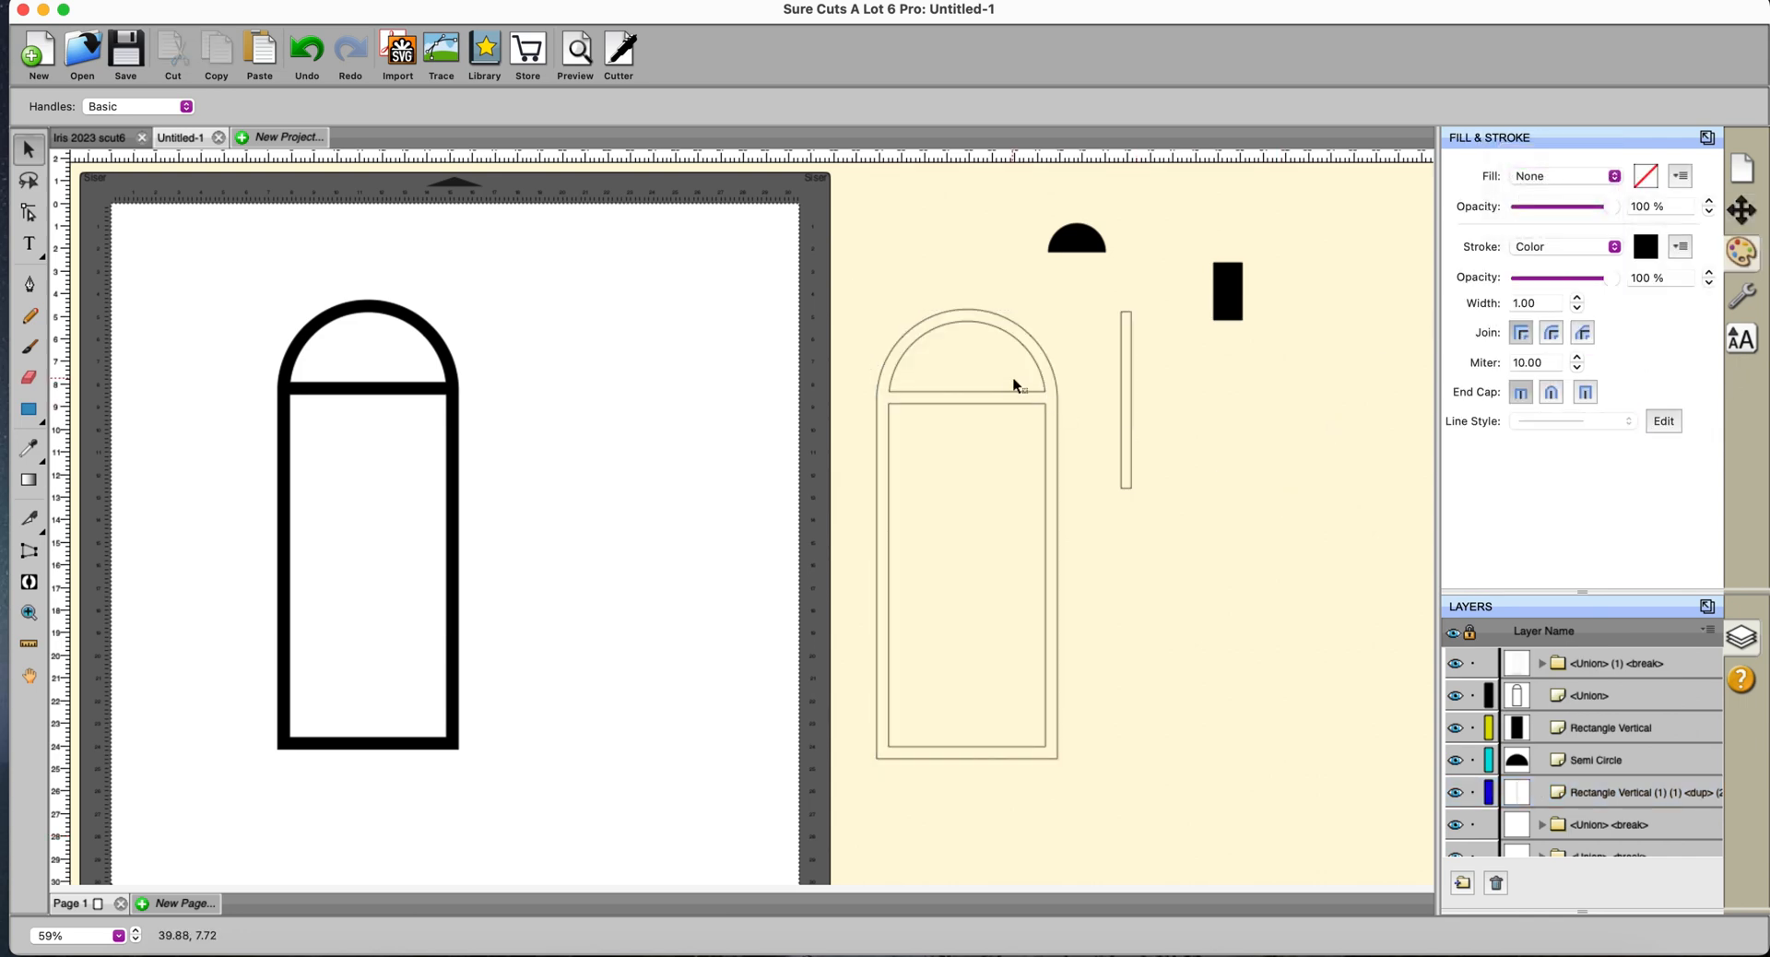
Move the thin vertical bar onto the mat beside the frame, duplicate it by copy and paste, and place the copy in the blank area beside the mat.
{"action": "left_click_drag", "start_coordinate": [1125, 369], "coordinate": [608, 417]}
{"action": "right_click", "coordinate": [608, 418]}
{"action": "left_click", "coordinate": [627, 553]}
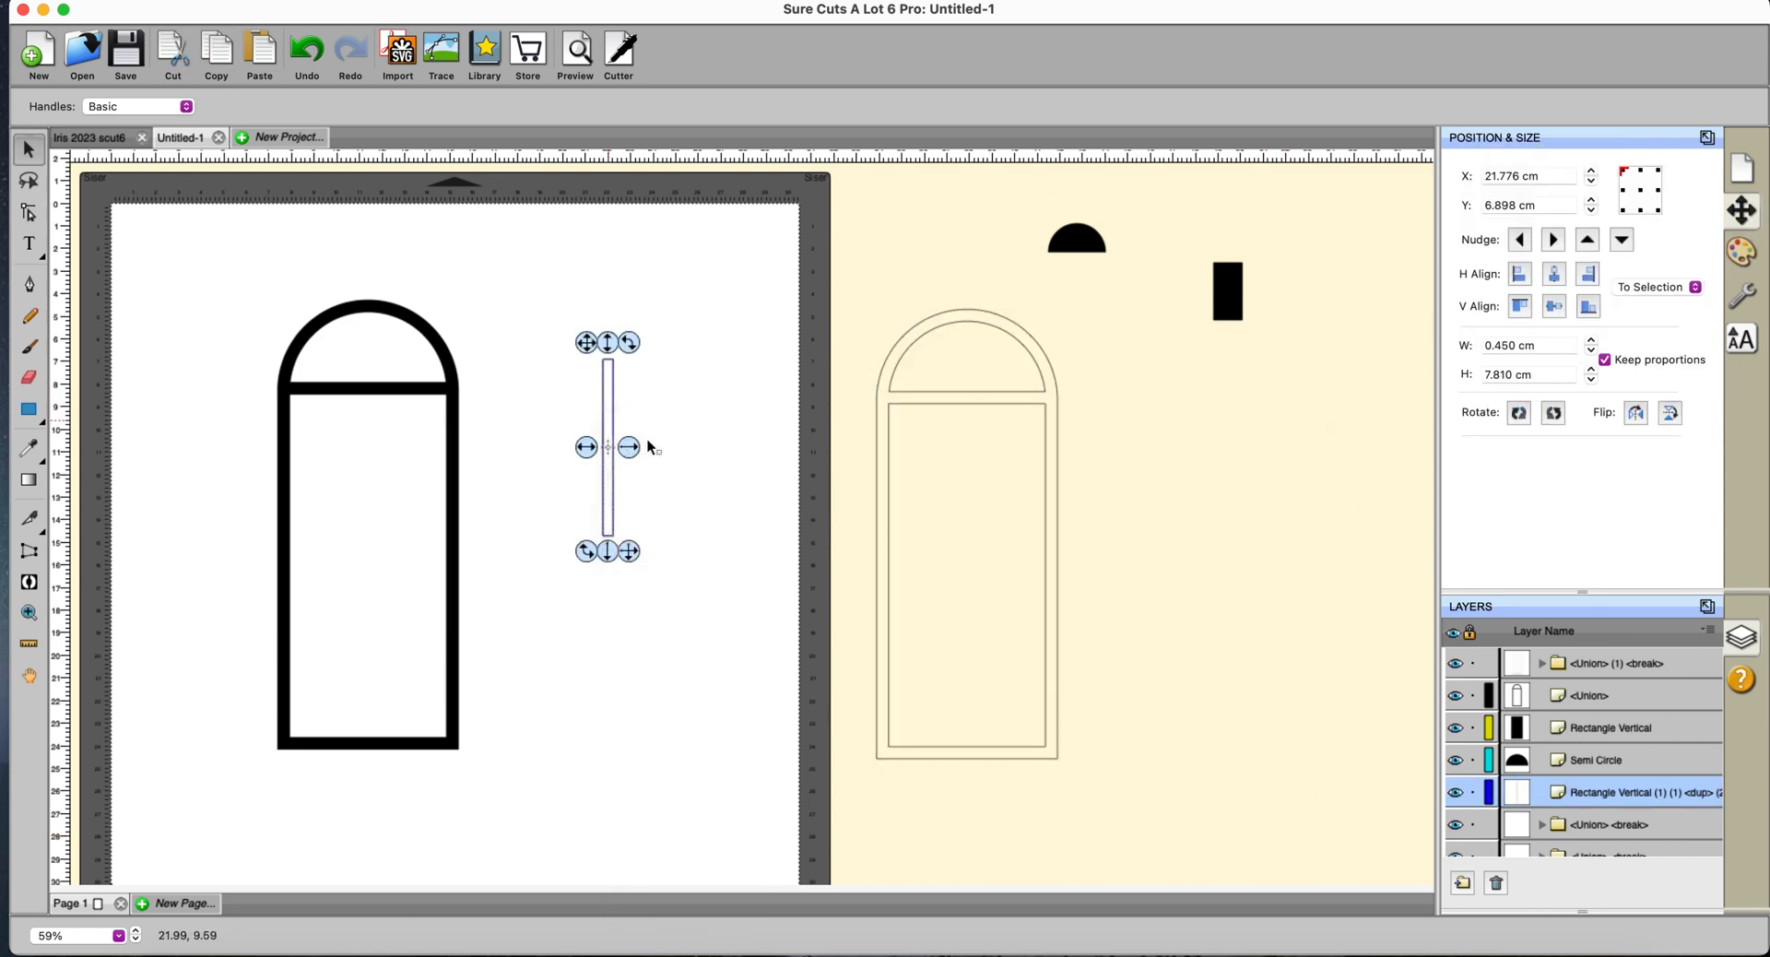
{"action": "right_click", "coordinate": [647, 439]}
{"action": "left_click", "coordinate": [665, 594]}
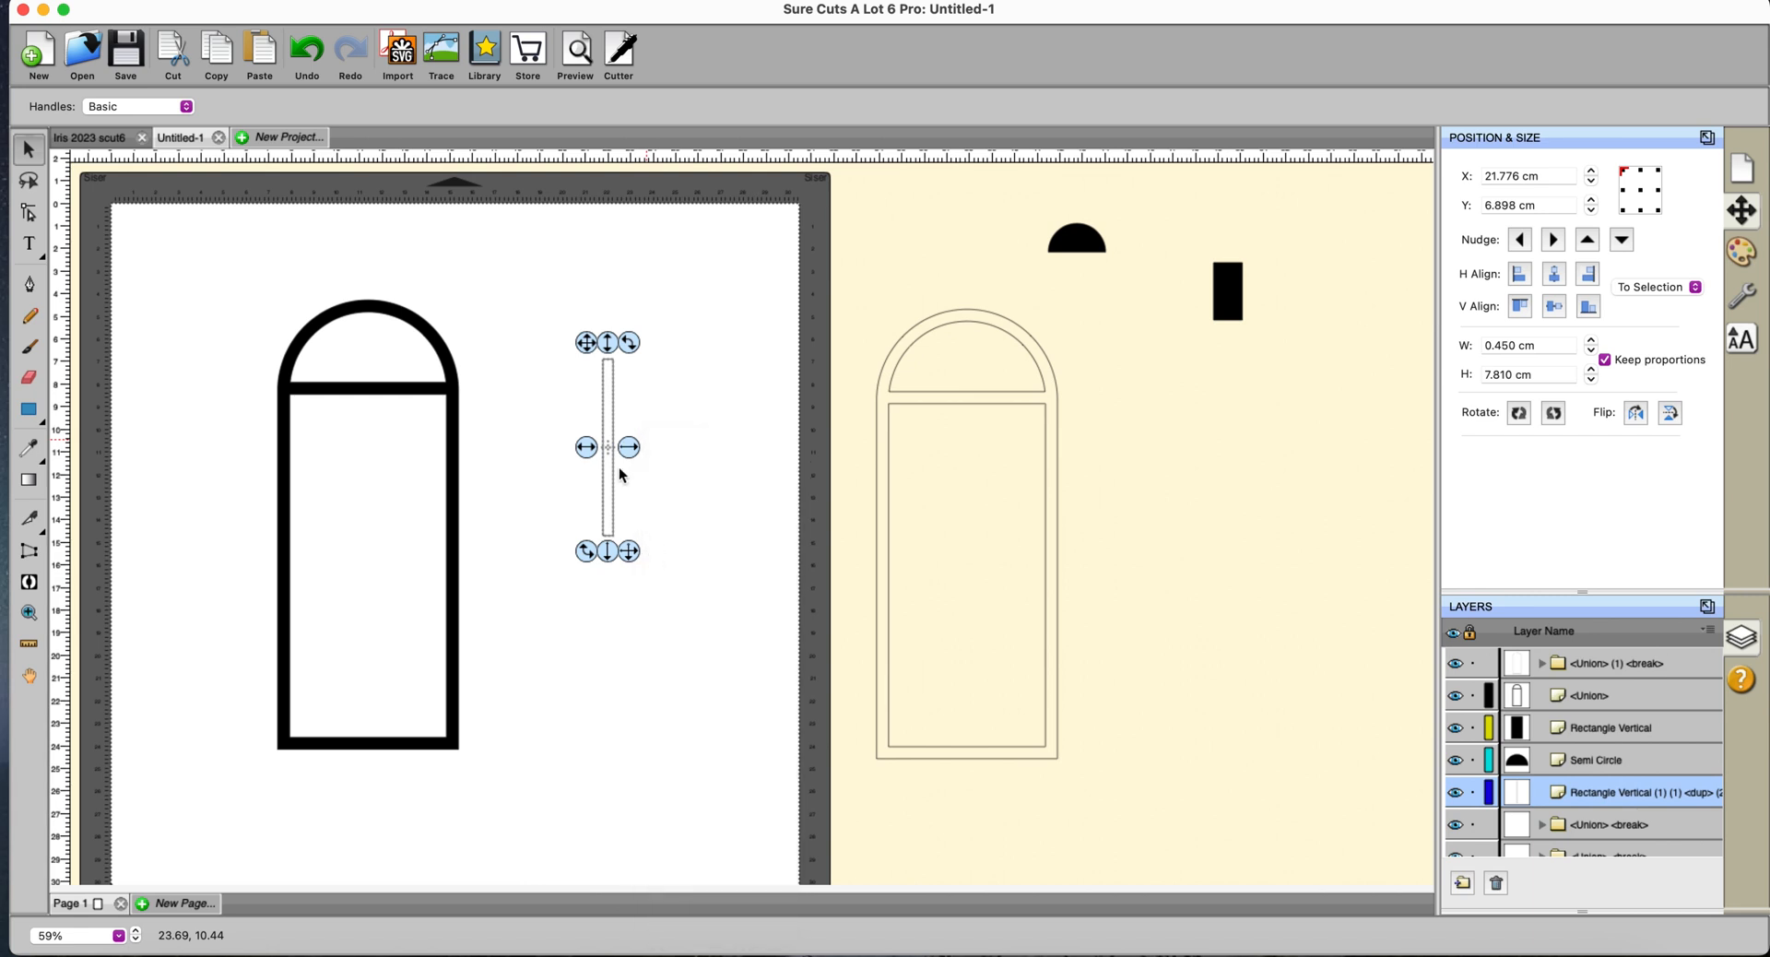
{"action": "left_click", "coordinate": [599, 357]}
{"action": "left_click_drag", "start_coordinate": [598, 356], "coordinate": [1194, 378]}
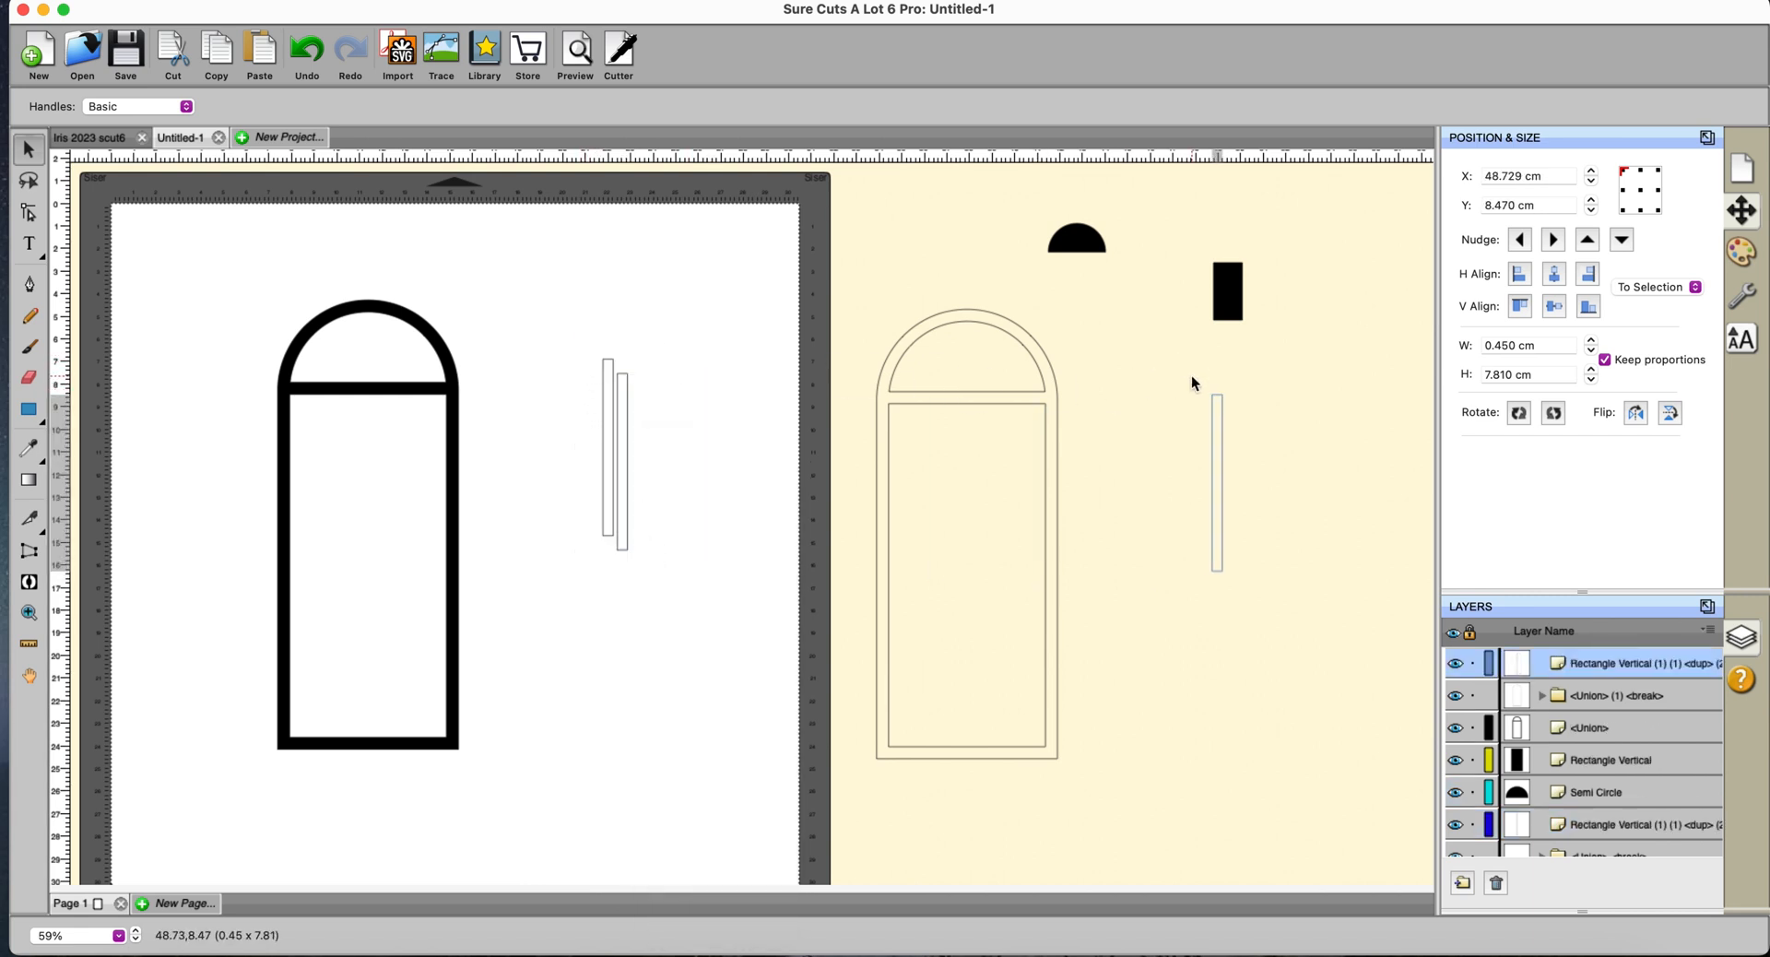
{"action": "left_click", "coordinate": [611, 394]}
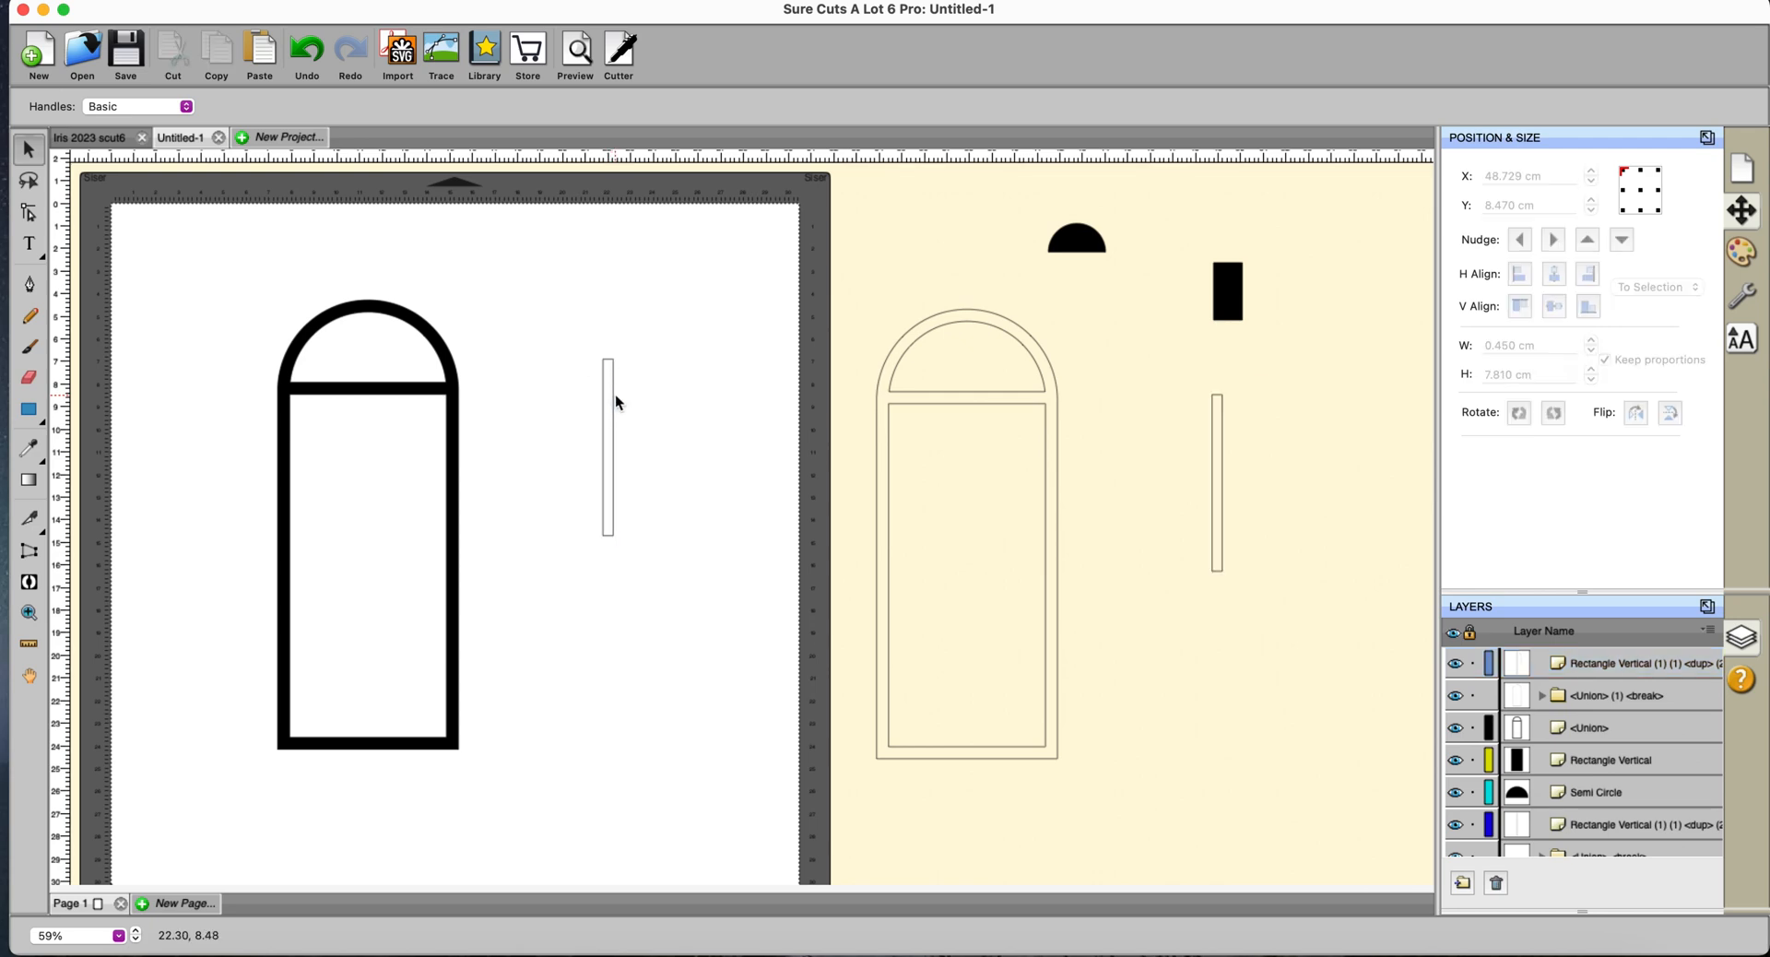
Set the height of the thin bar on the mat to 4.56 cm without keeping proportions.
{"action": "left_click", "coordinate": [610, 394]}
{"action": "left_click_drag", "start_coordinate": [573, 348], "coordinate": [665, 645]}
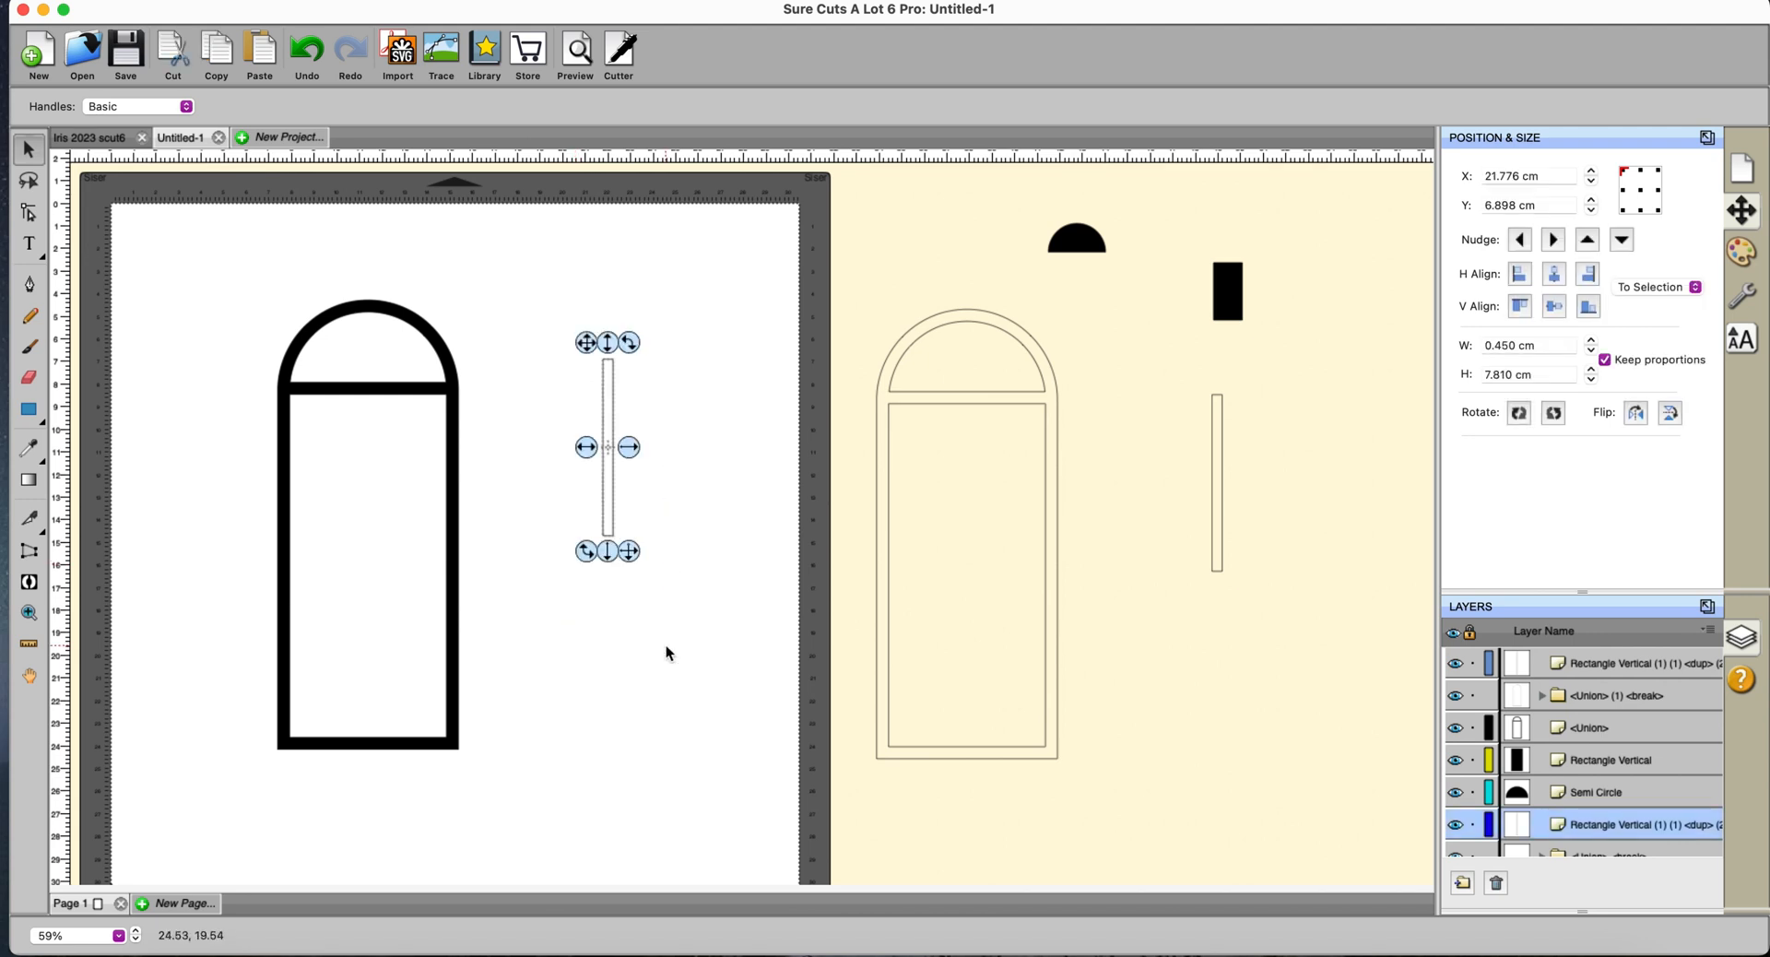
{"action": "left_click", "coordinate": [1604, 366]}
{"action": "left_click", "coordinate": [1592, 378]}
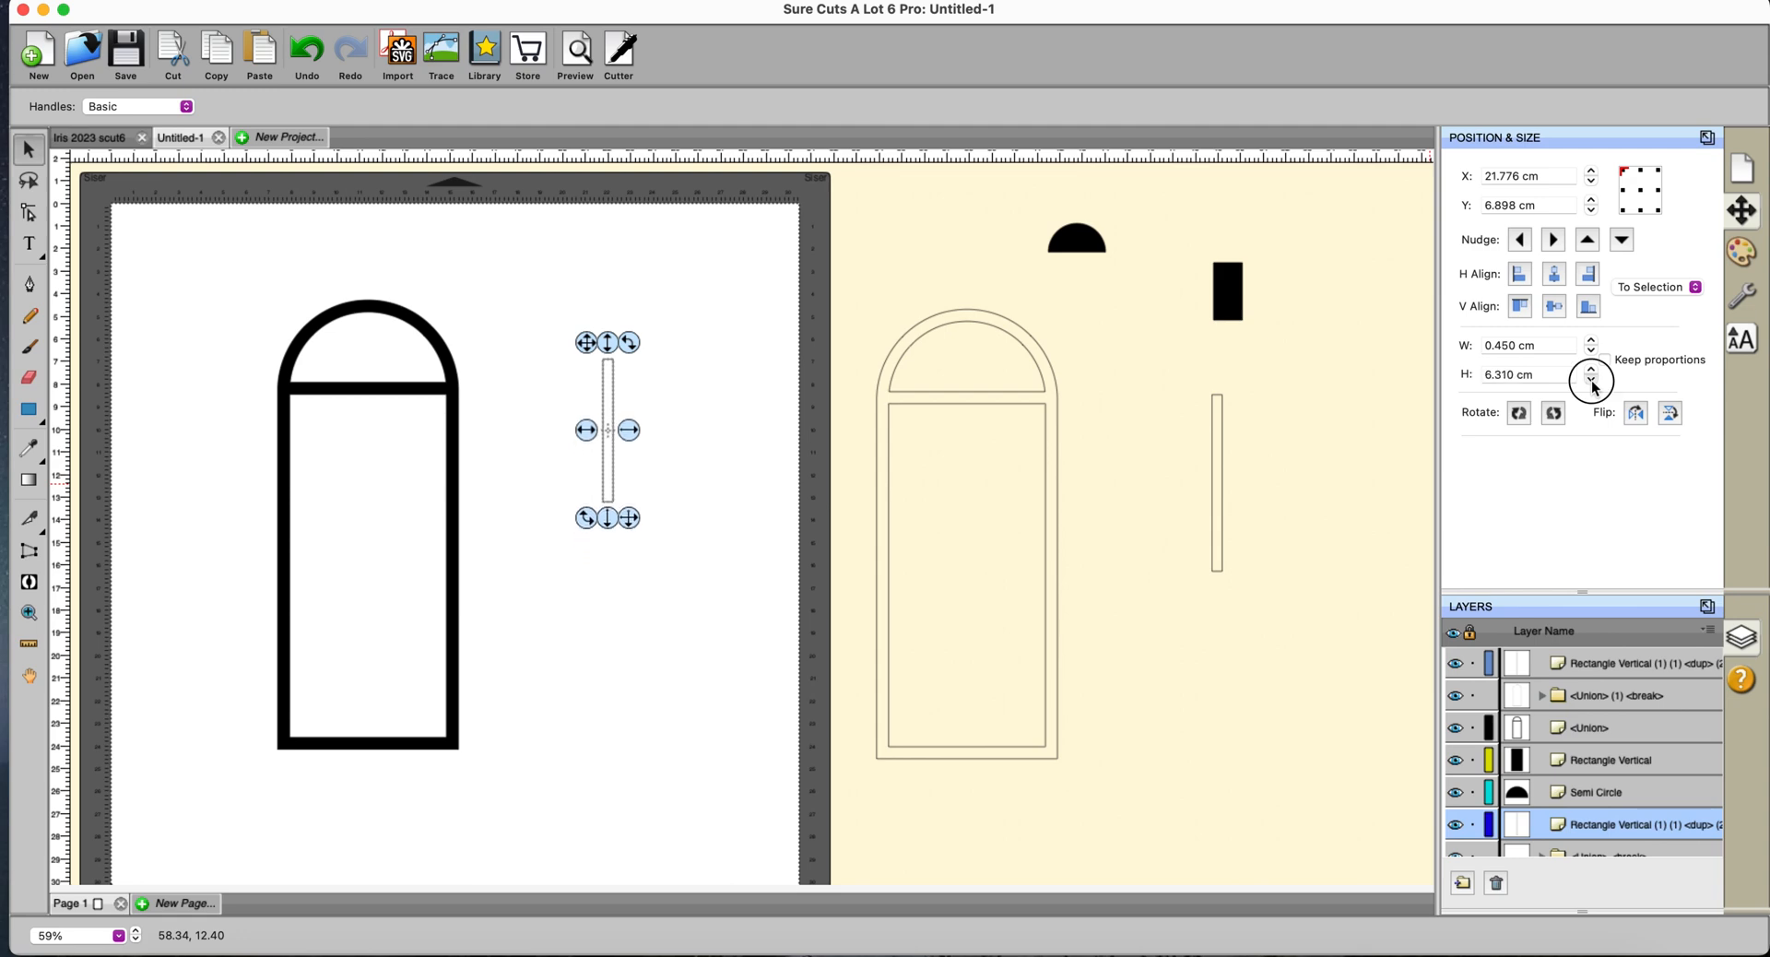
{"action": "left_click", "coordinate": [1591, 379]}
Compare the shortened bar with the arch by laying it over the opening, and place it in the mat's free area beside the frame.
{"action": "left_click_drag", "start_coordinate": [587, 343], "coordinate": [554, 257]}
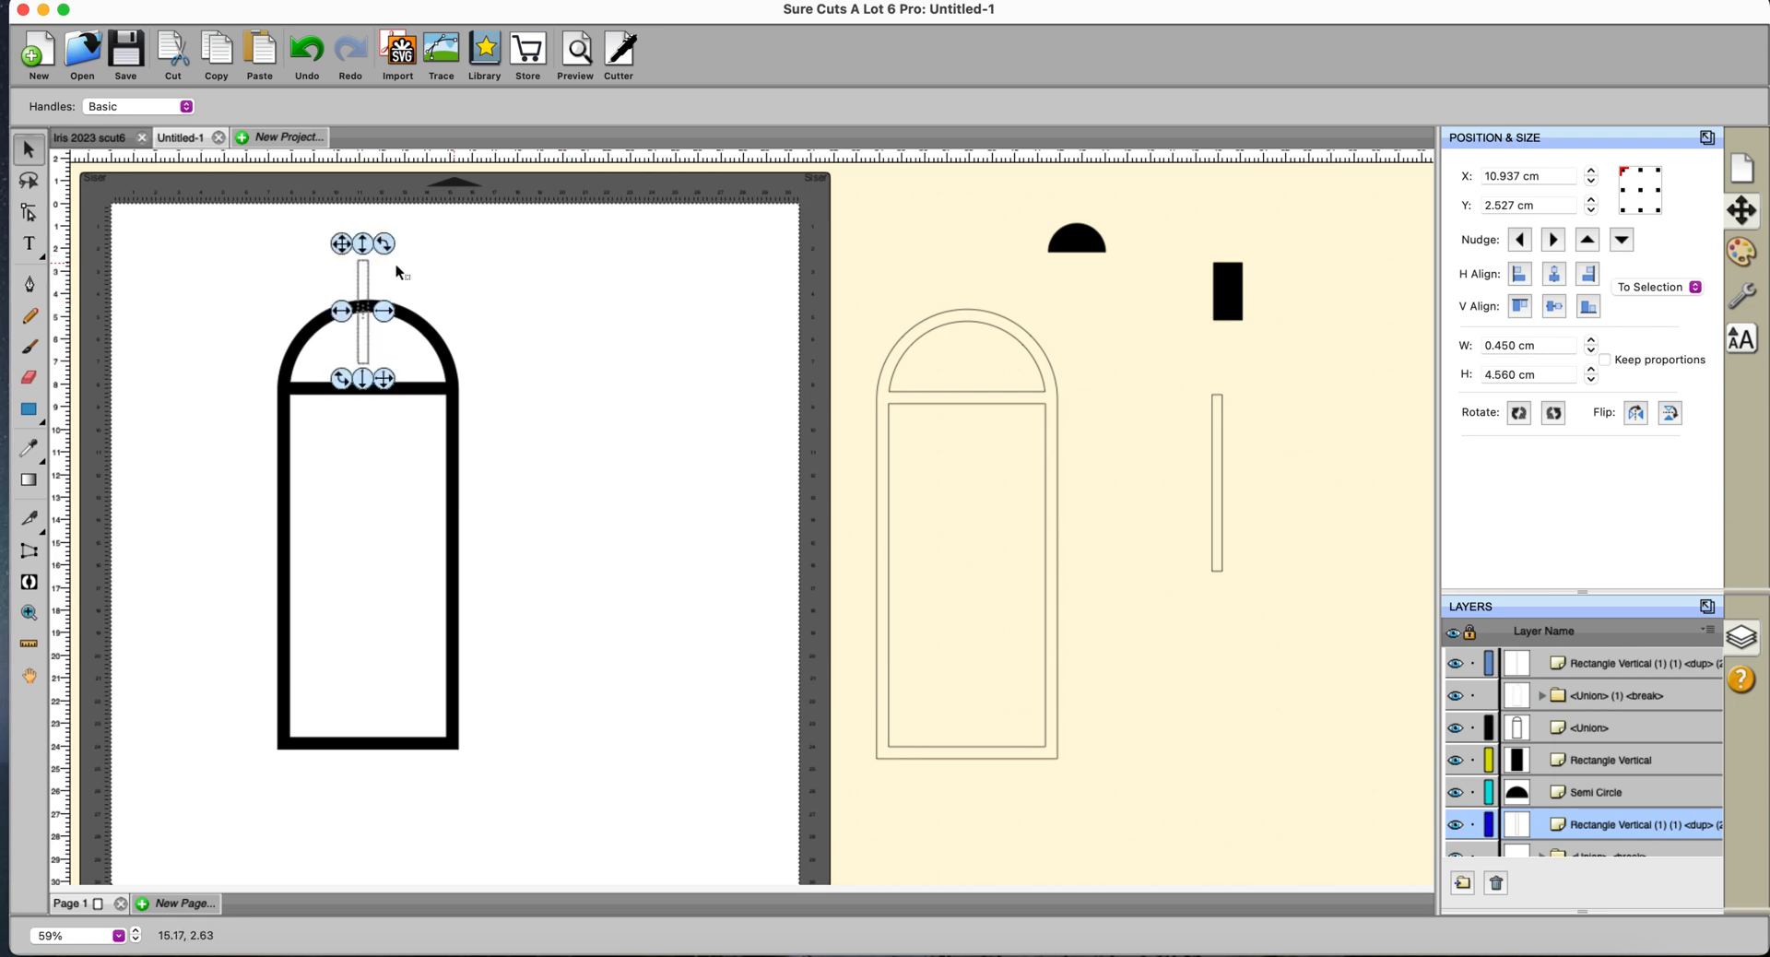
{"action": "left_click_drag", "start_coordinate": [341, 243], "coordinate": [341, 266]}
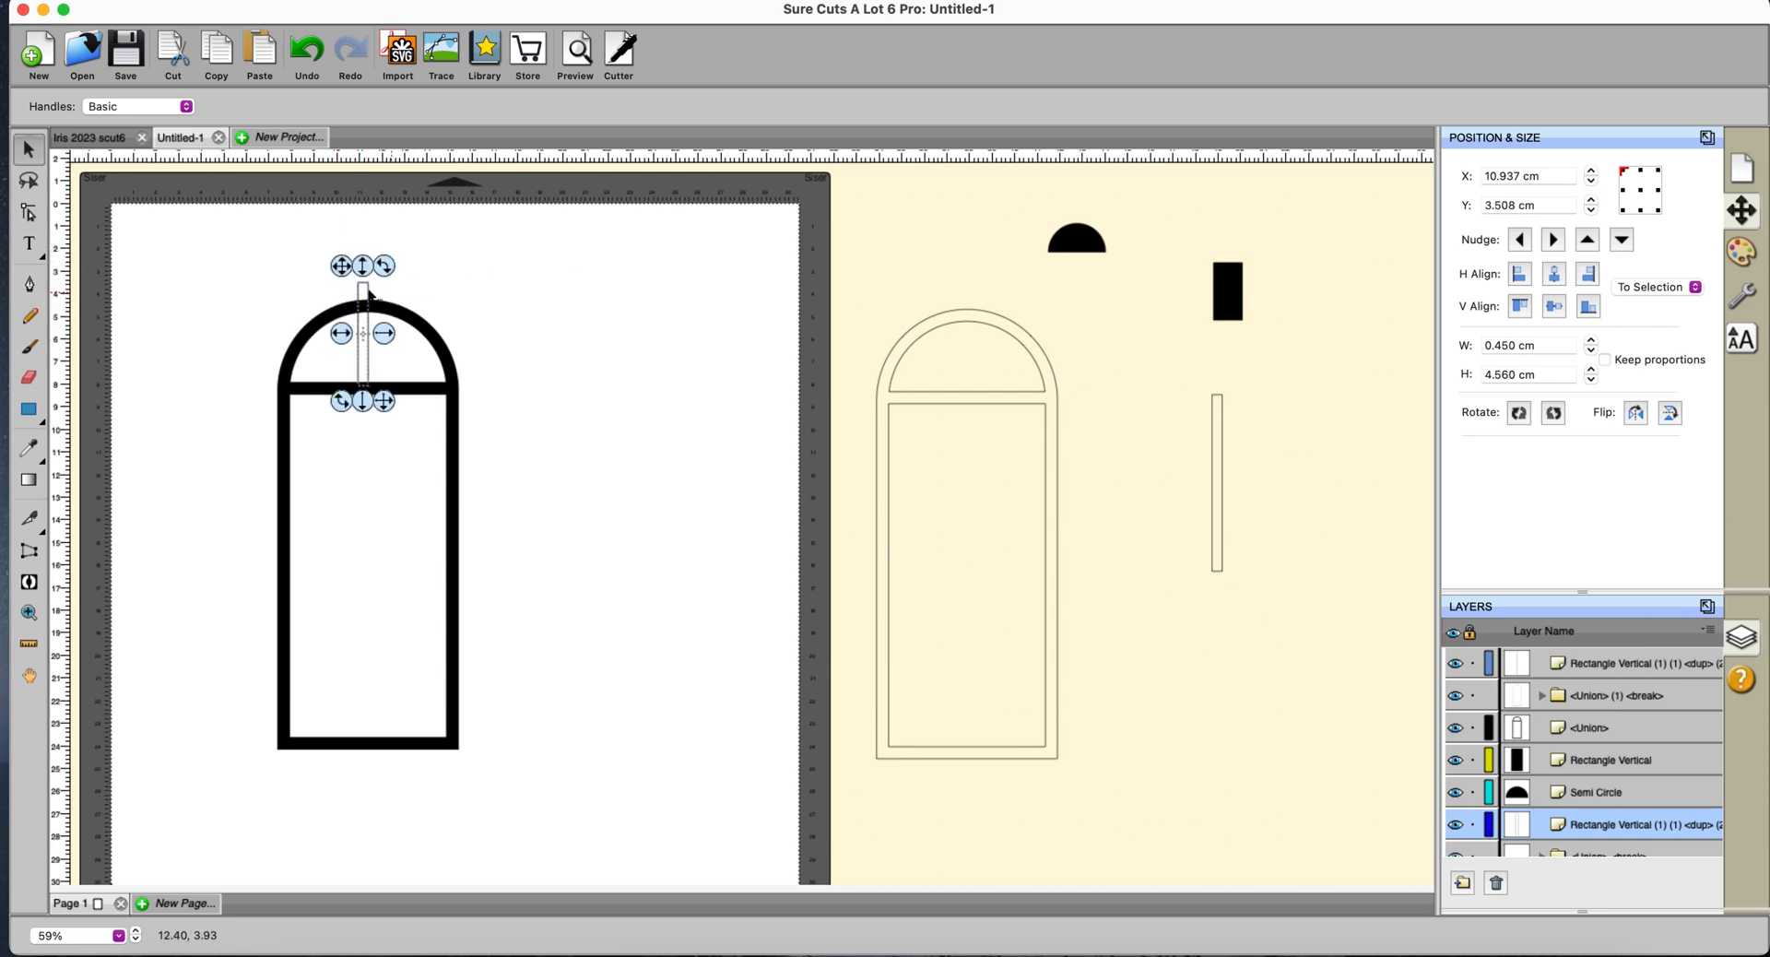
{"action": "left_click_drag", "start_coordinate": [340, 266], "coordinate": [546, 259]}
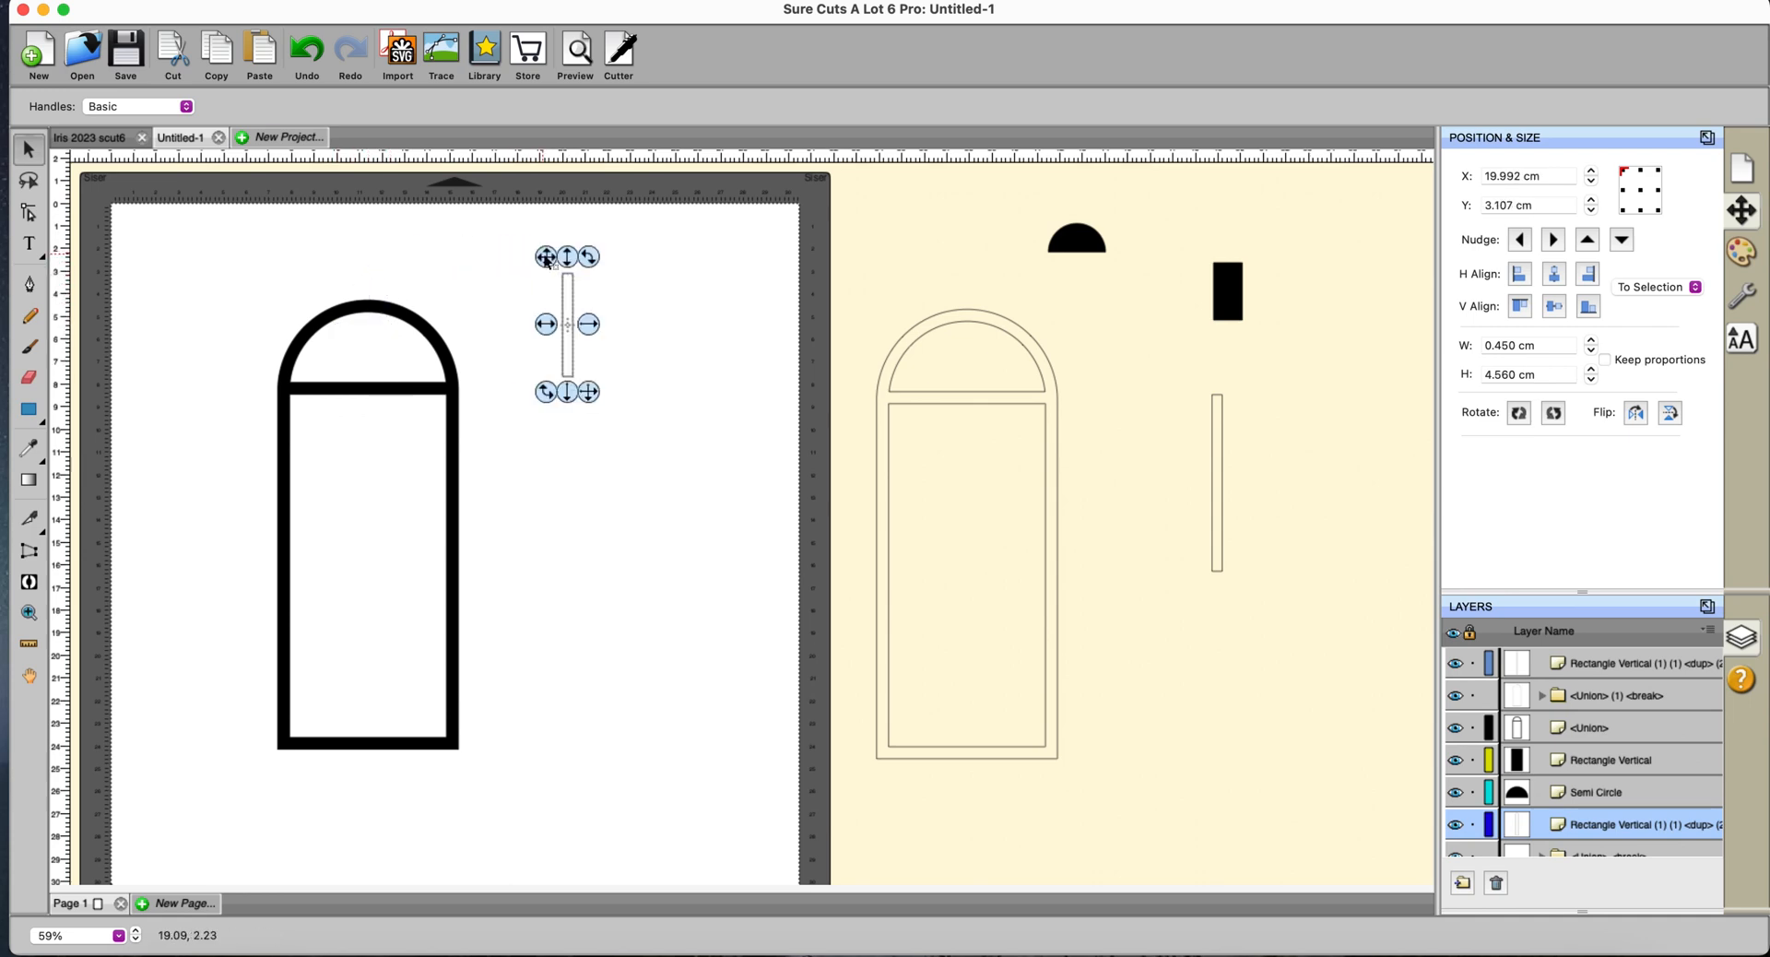
Copy the shortened bar and paste the copy in place on top of it.
{"action": "right_click", "coordinate": [546, 259]}
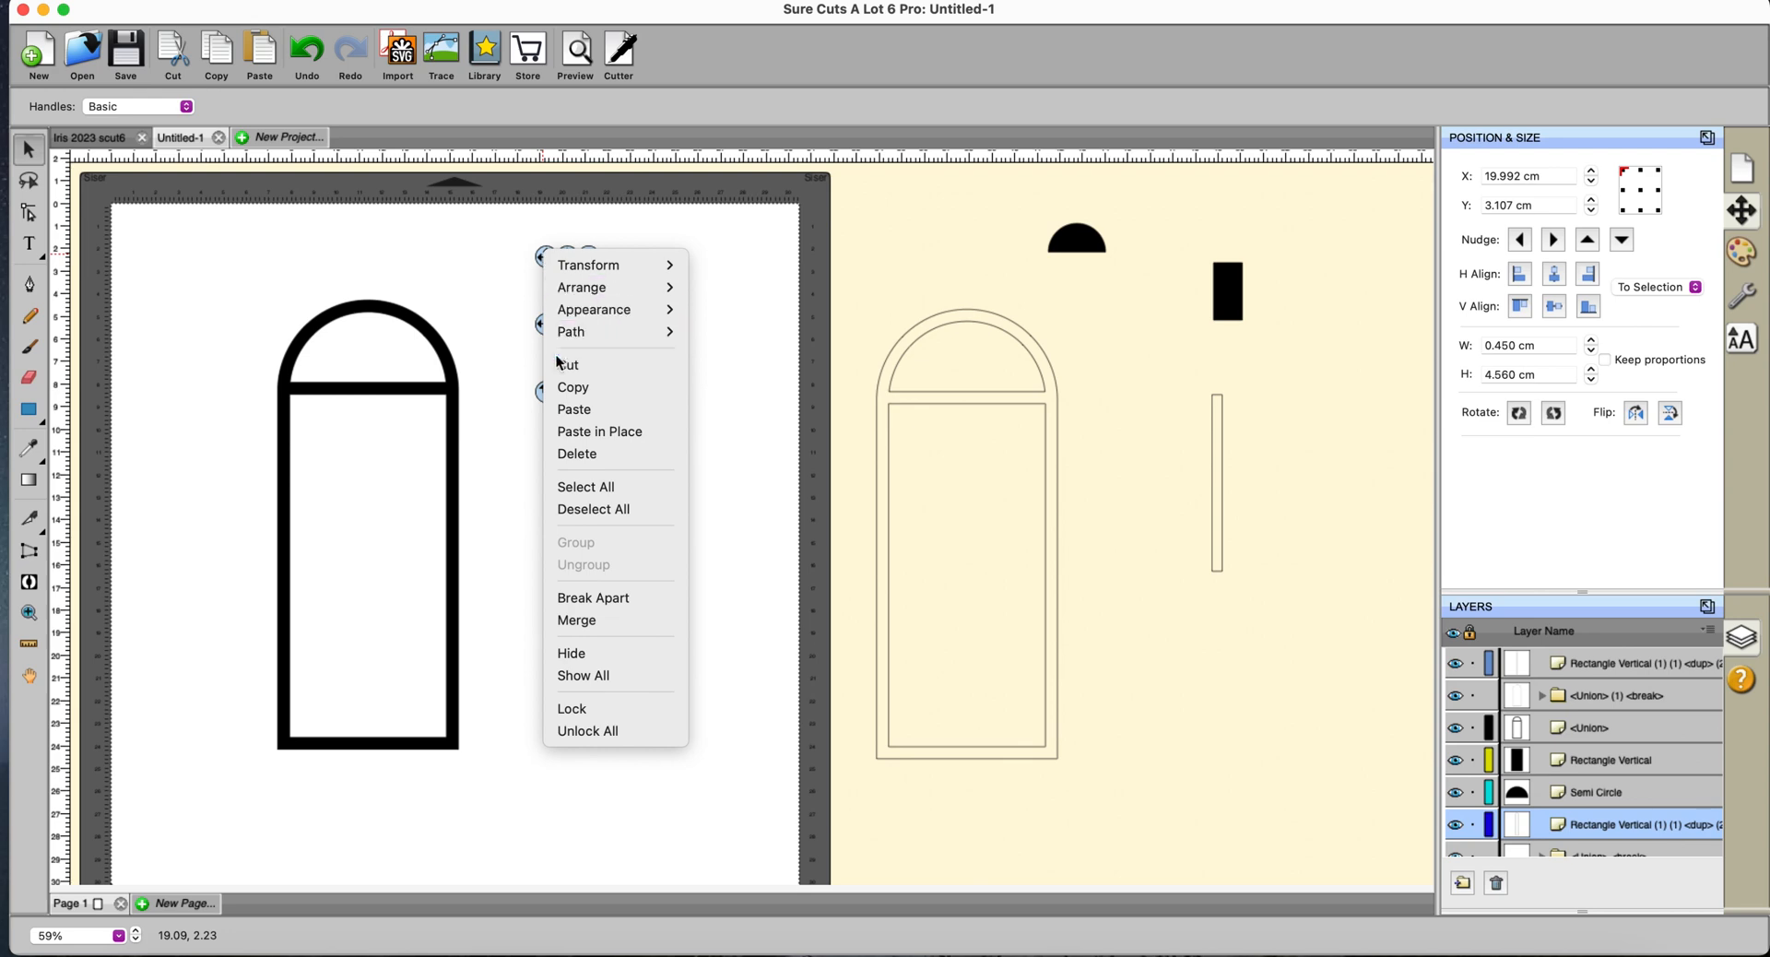
{"action": "left_click", "coordinate": [559, 387]}
{"action": "right_click", "coordinate": [549, 258]}
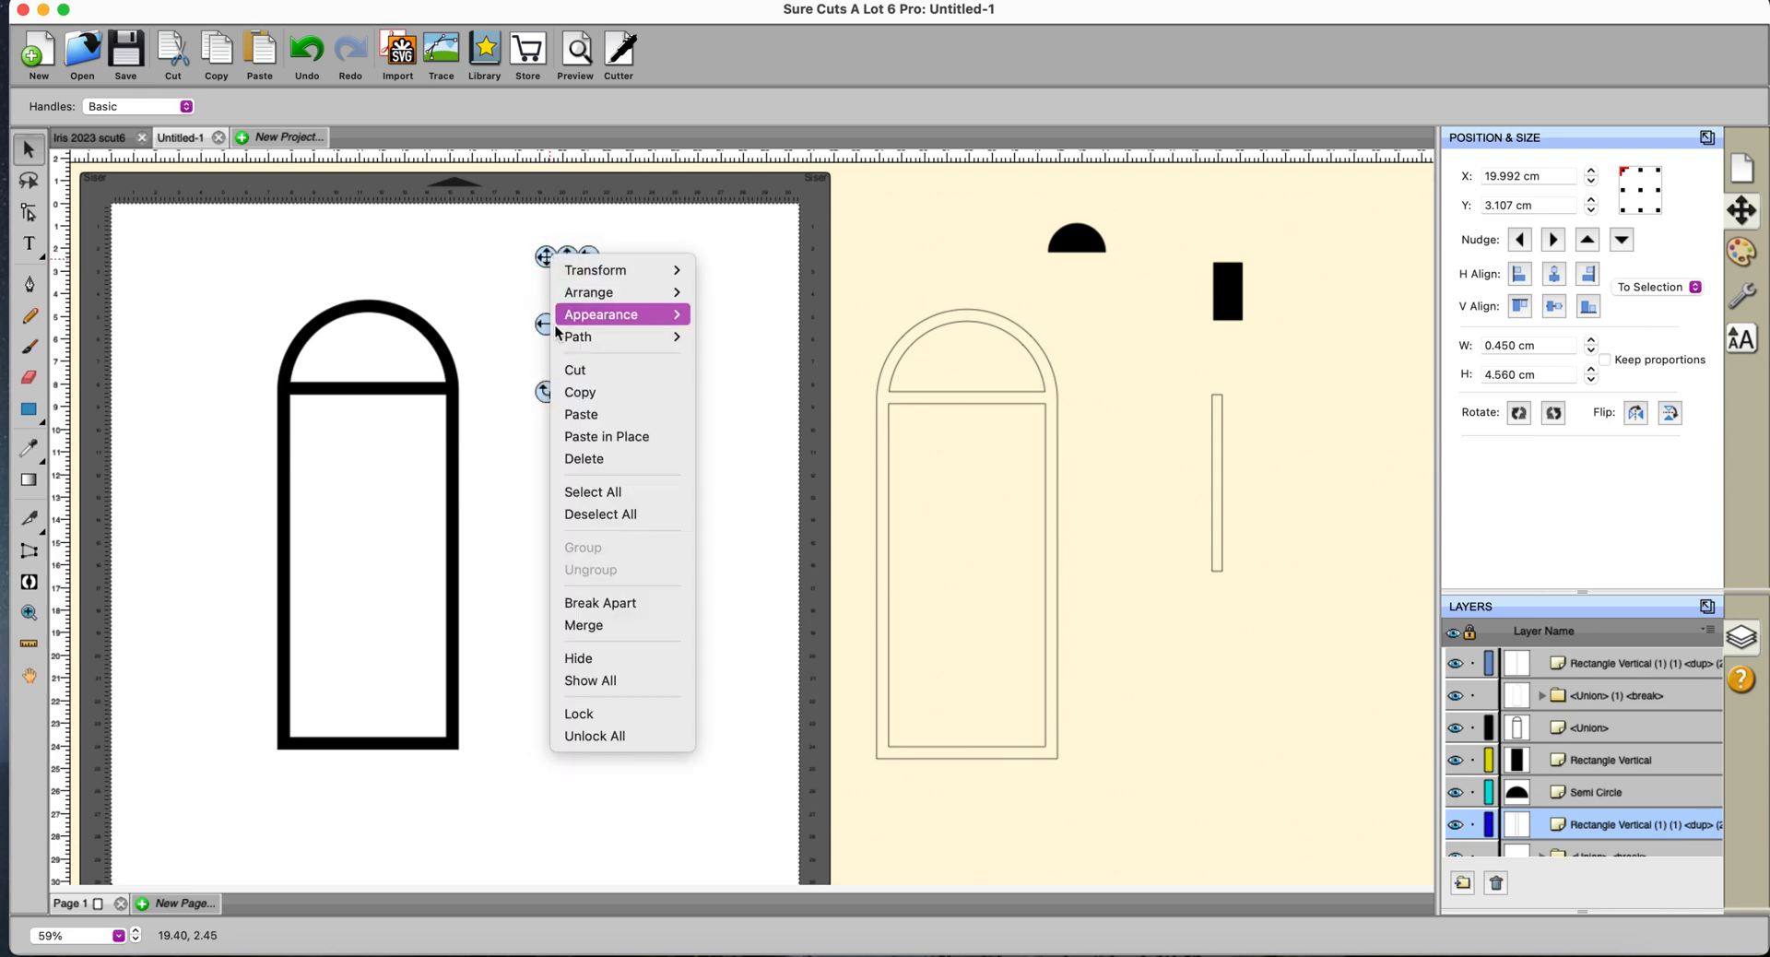
{"action": "left_click", "coordinate": [573, 436]}
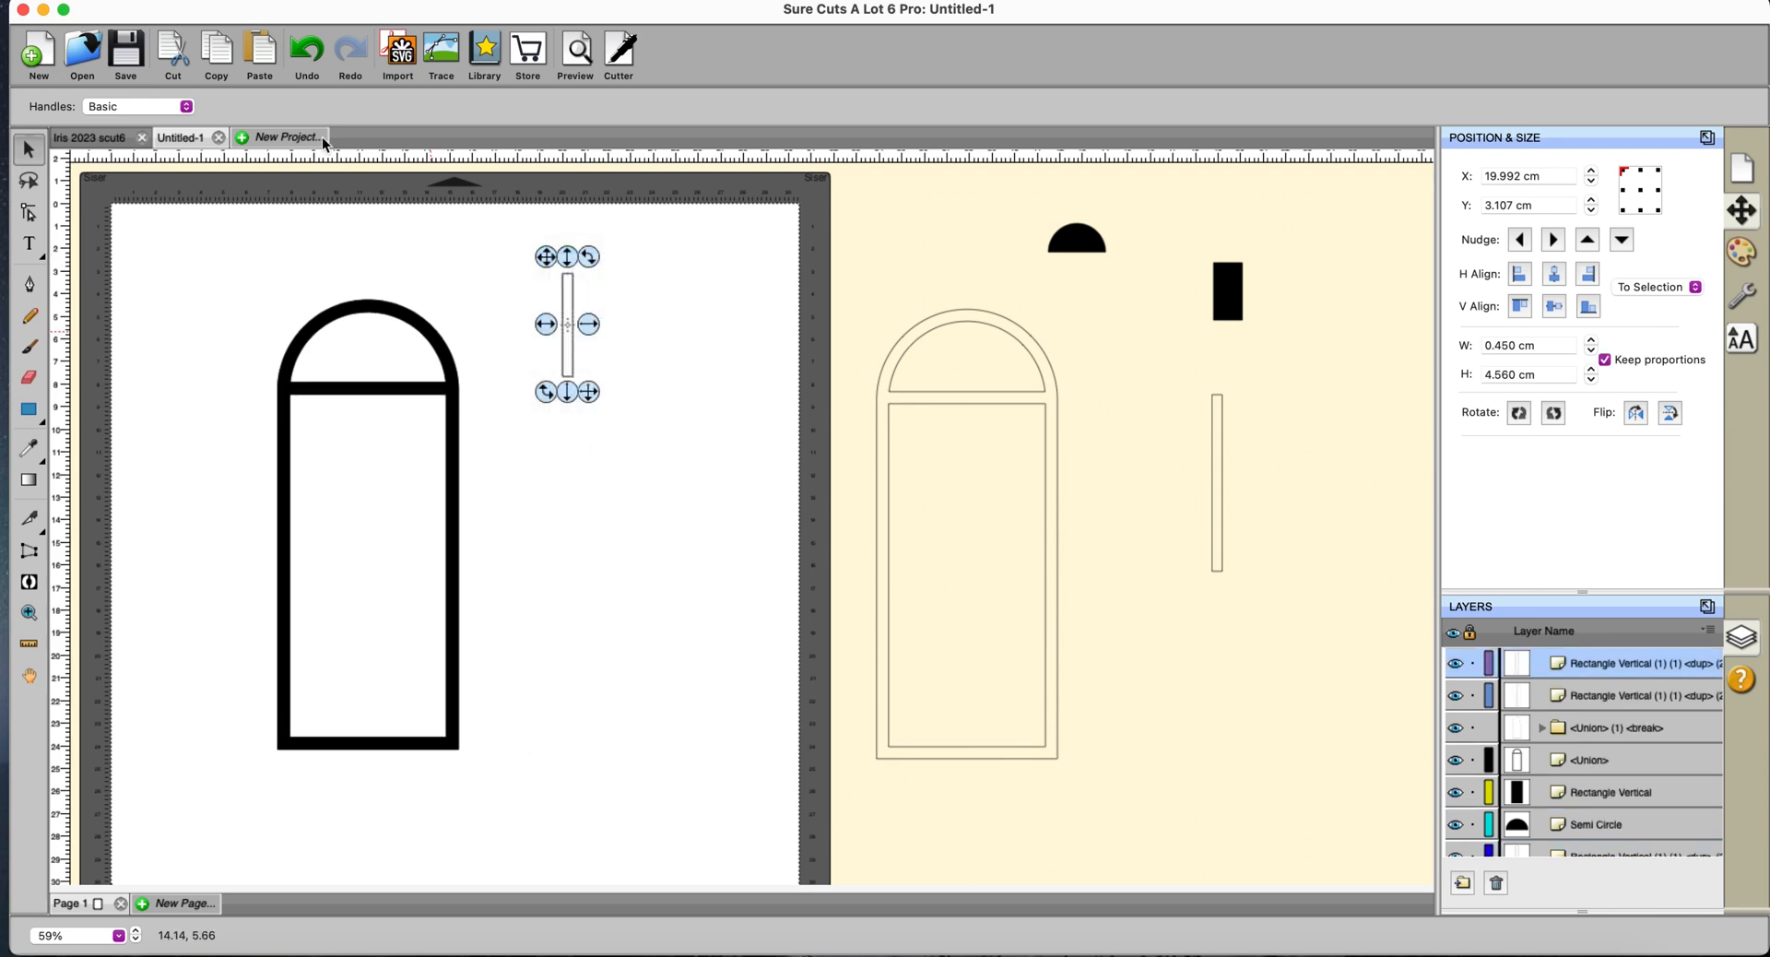
Rotate the pasted bar by an angle of 60 degrees.
{"action": "left_click", "coordinate": [304, 0]}
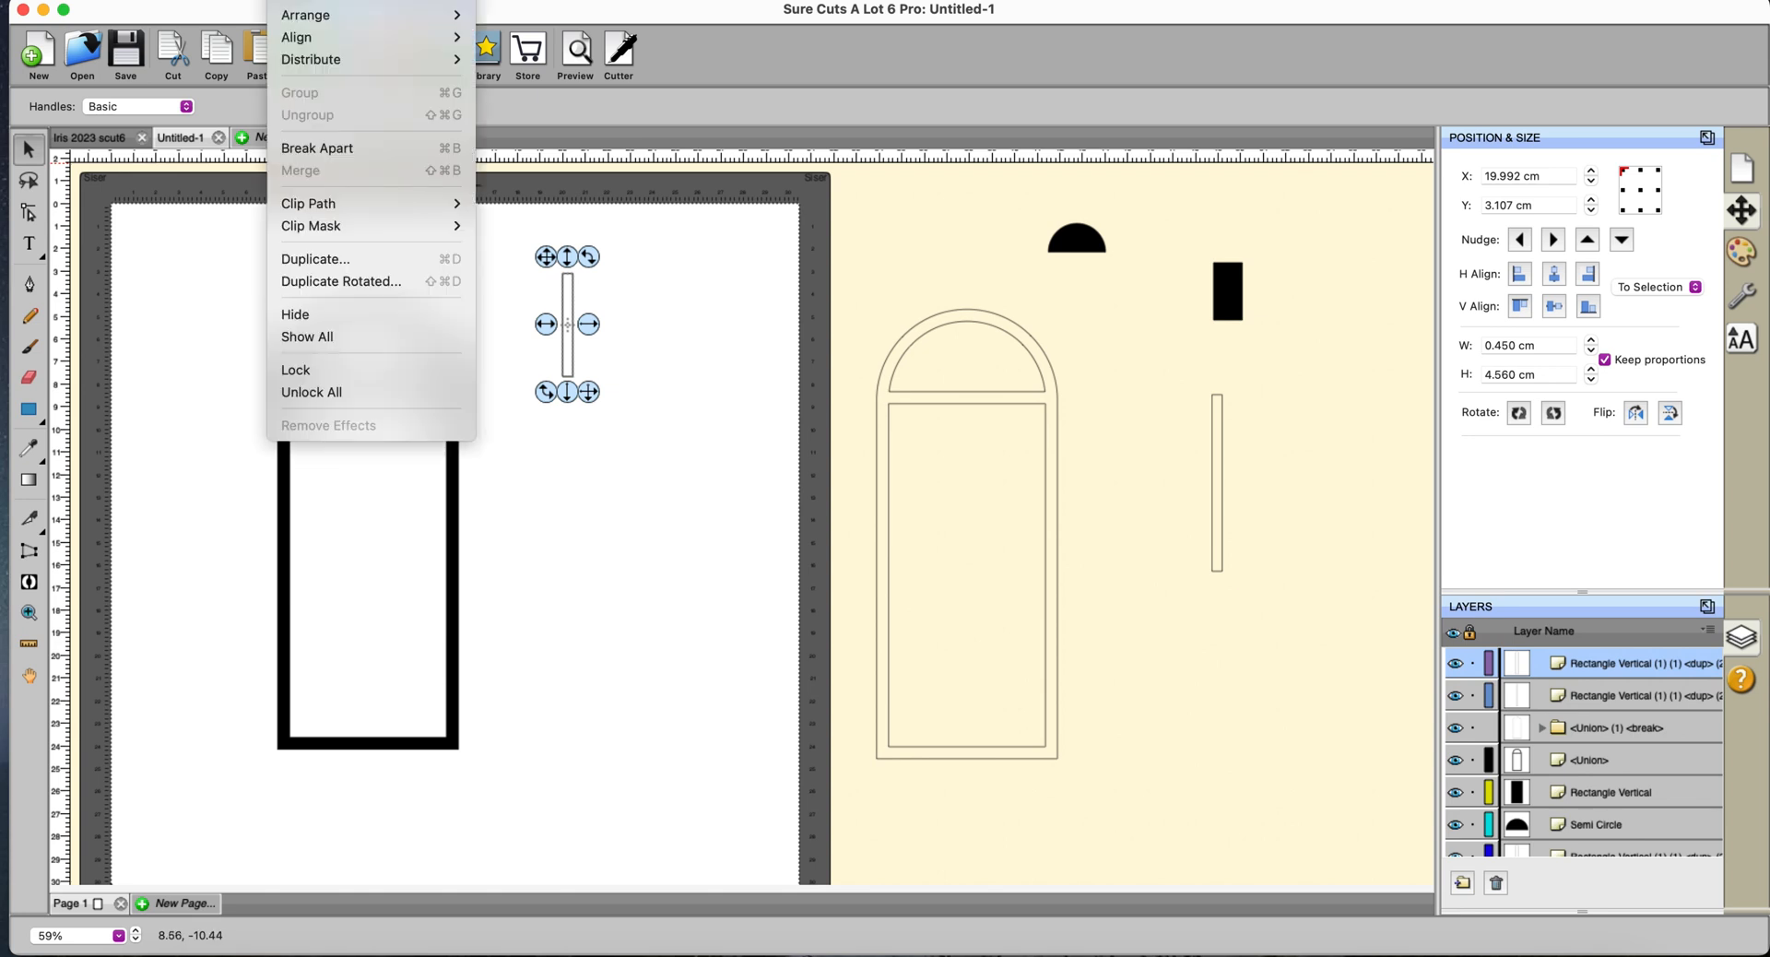
{"action": "mouse_move", "coordinate": [316, 2]}
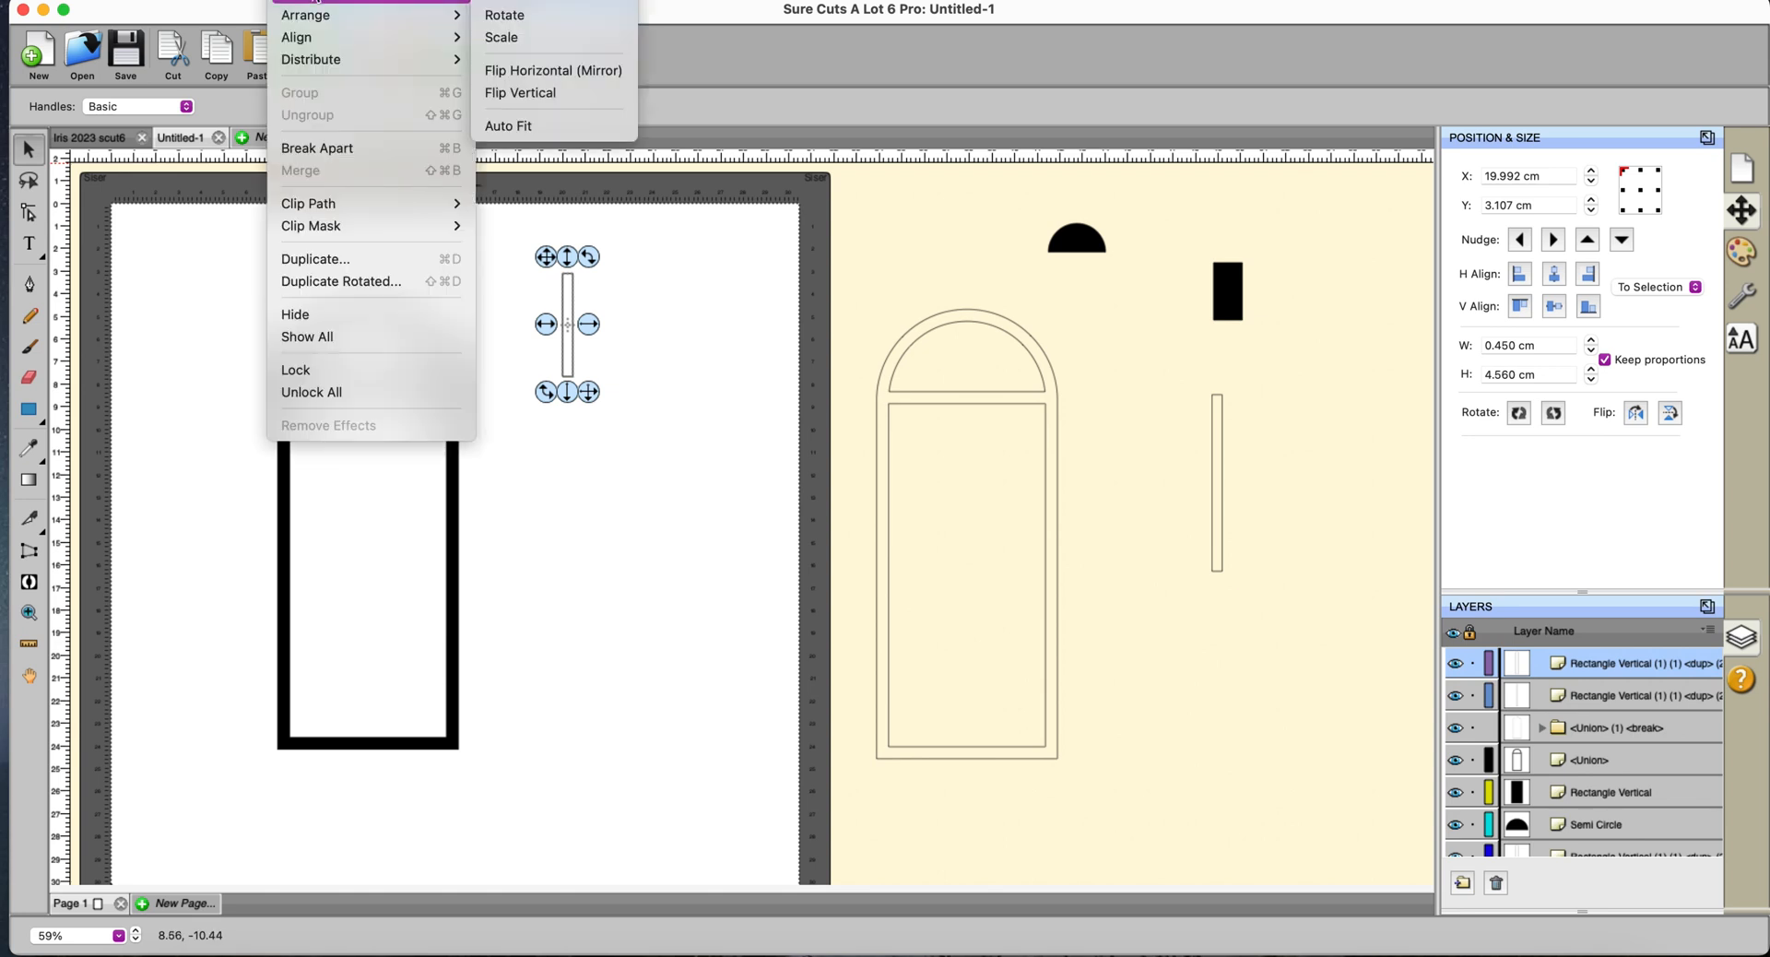
{"action": "left_click", "coordinate": [501, 17]}
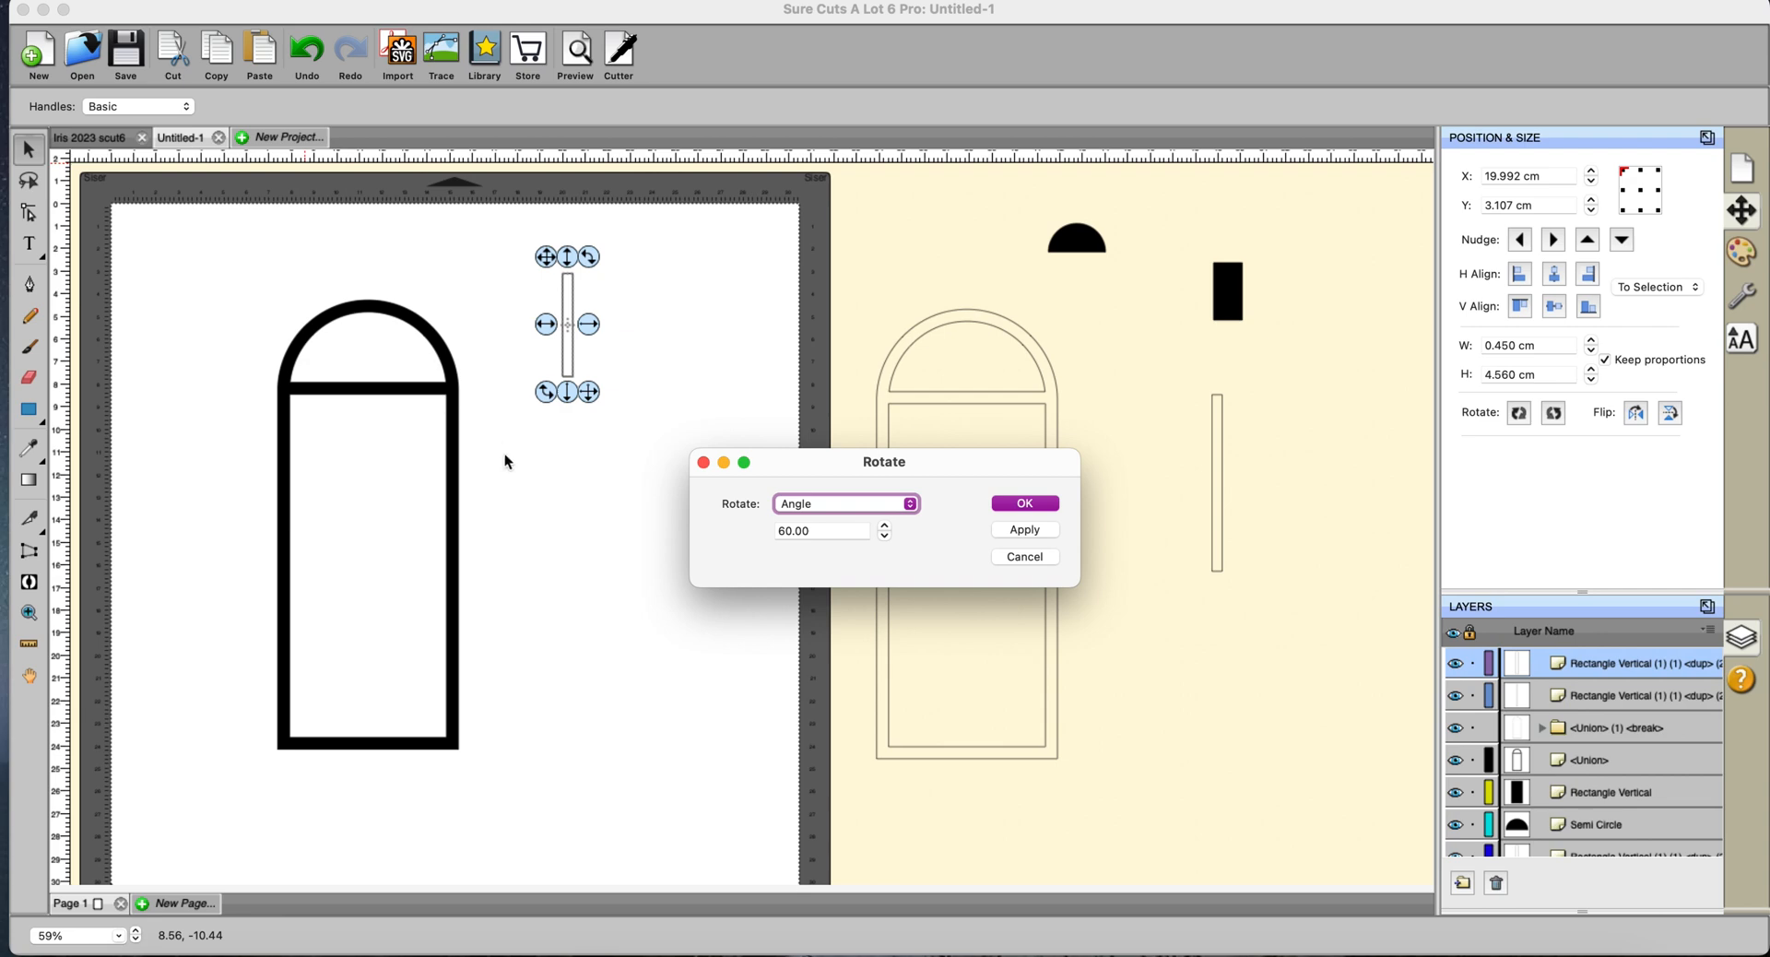
{"action": "left_click", "coordinate": [1025, 529]}
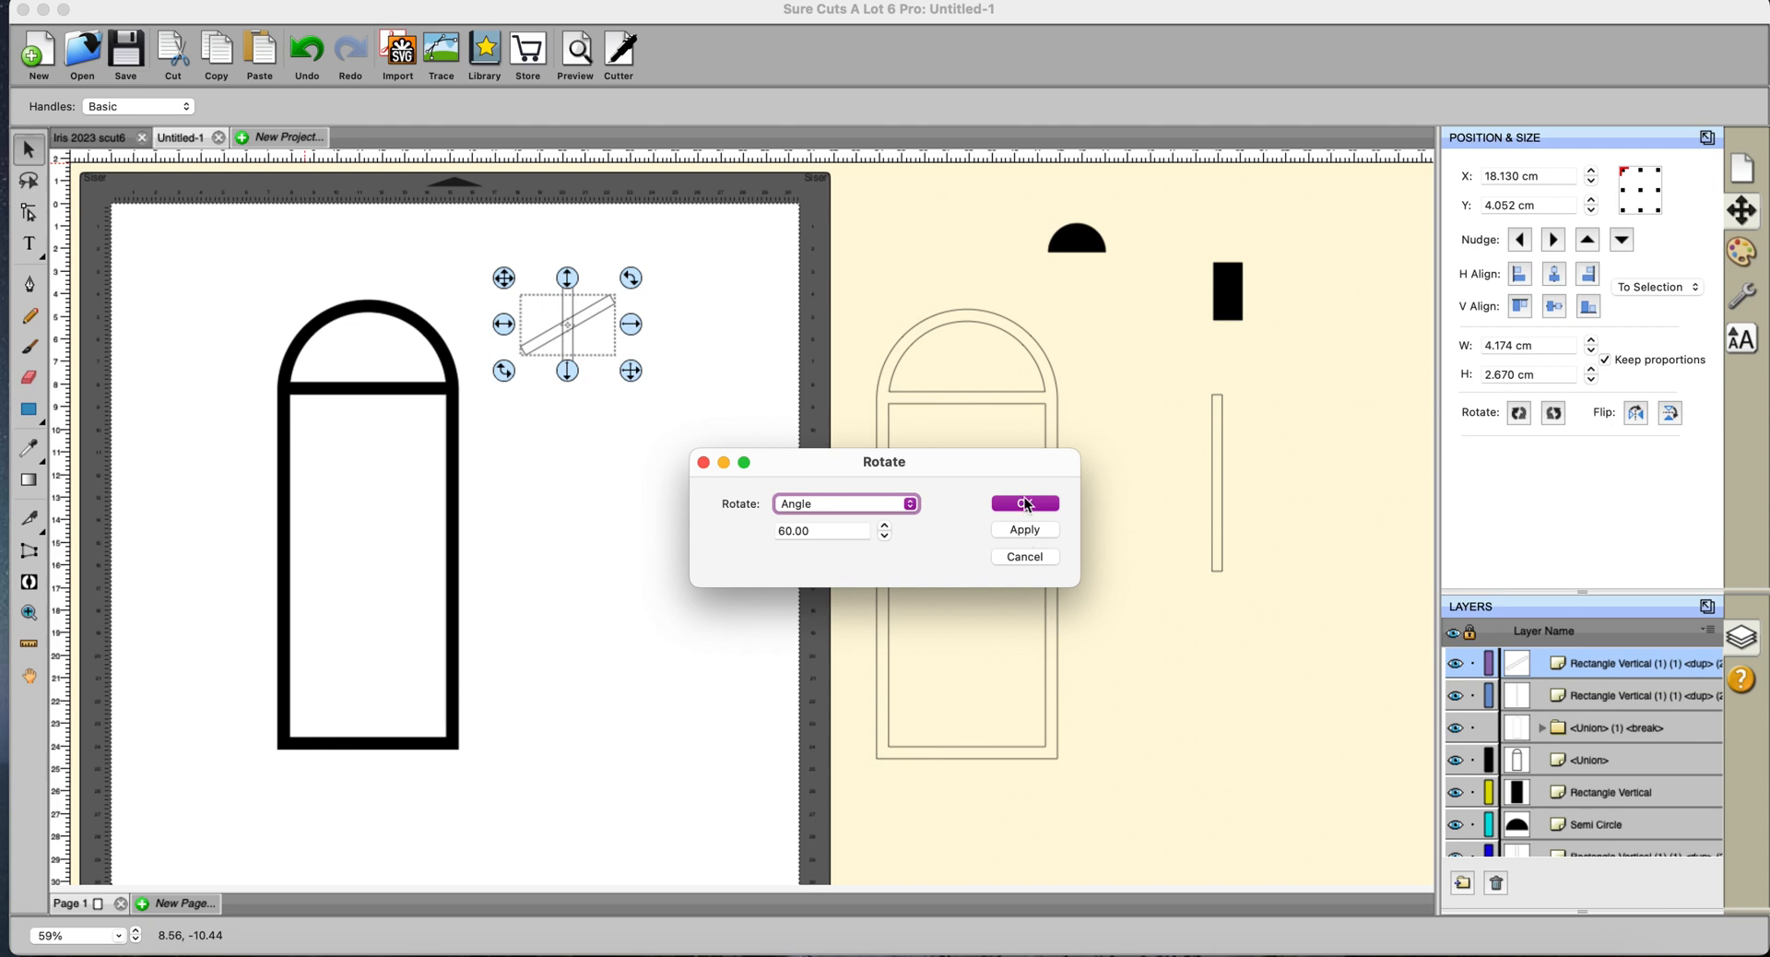
{"action": "left_click", "coordinate": [1025, 502]}
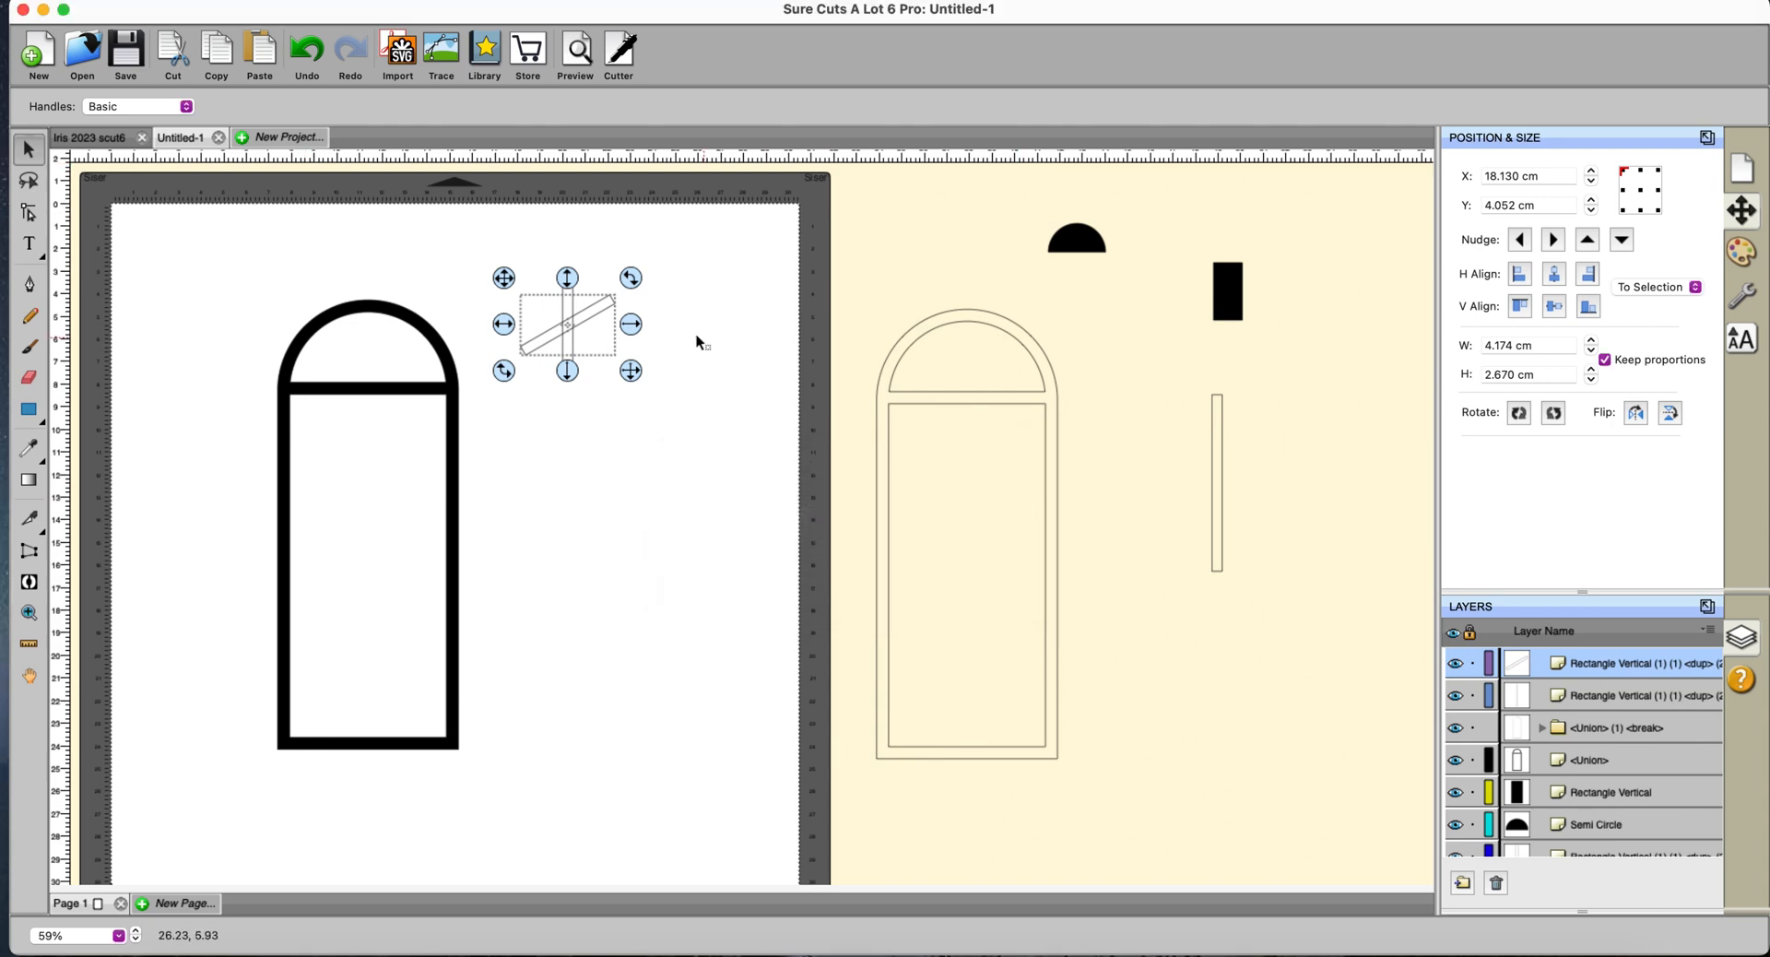
Move the slanted bar so its lower end meets the vertical bar's base, and align both bars to their bottom and left edges.
{"action": "left_click_drag", "start_coordinate": [604, 316], "coordinate": [642, 330]}
{"action": "left_click_drag", "start_coordinate": [488, 235], "coordinate": [693, 456]}
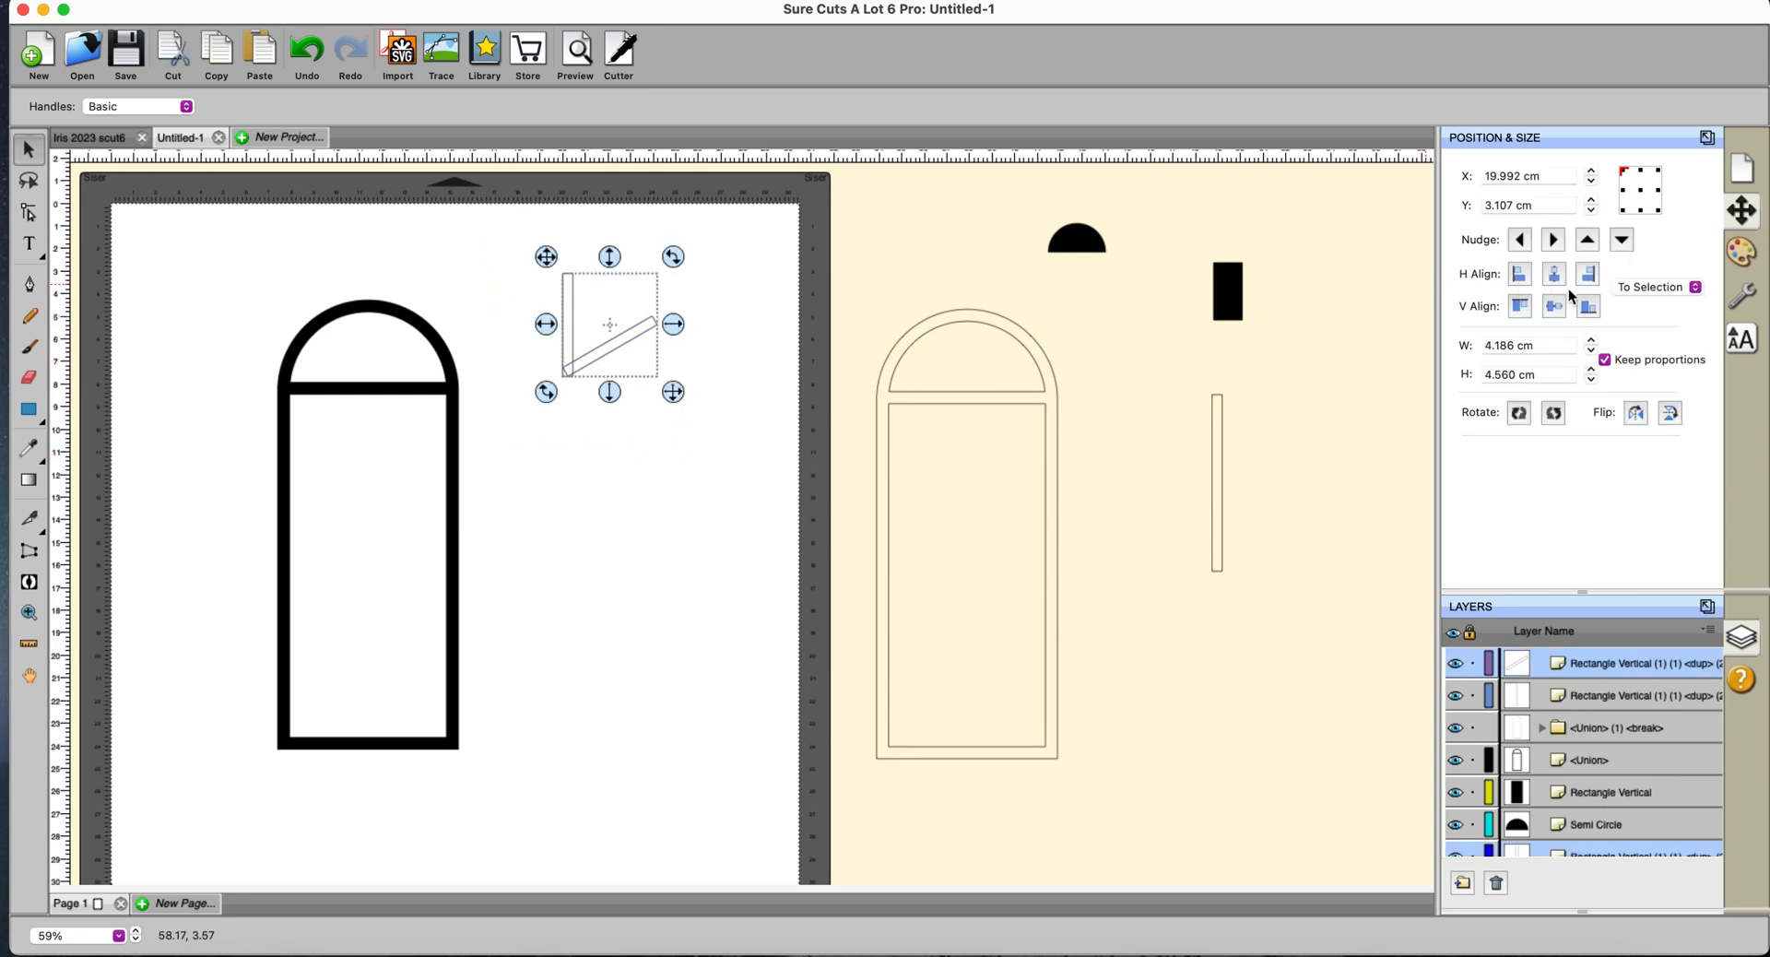
{"action": "left_click", "coordinate": [1589, 308]}
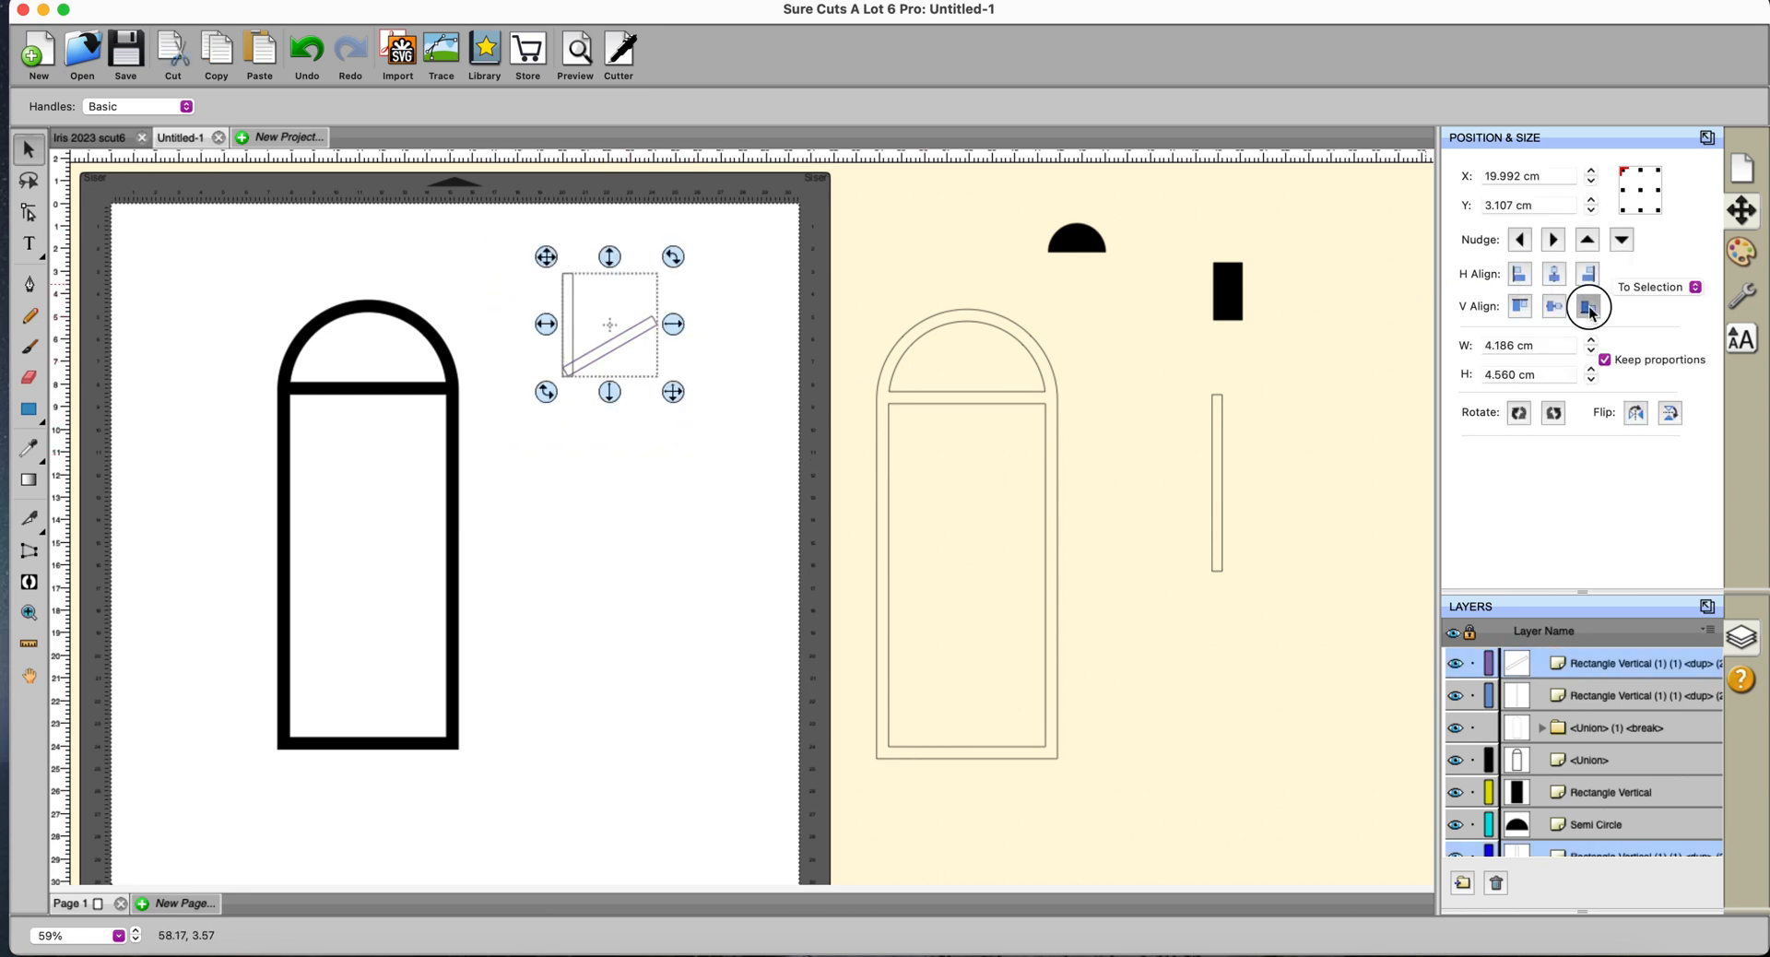
{"action": "left_click", "coordinate": [1523, 275]}
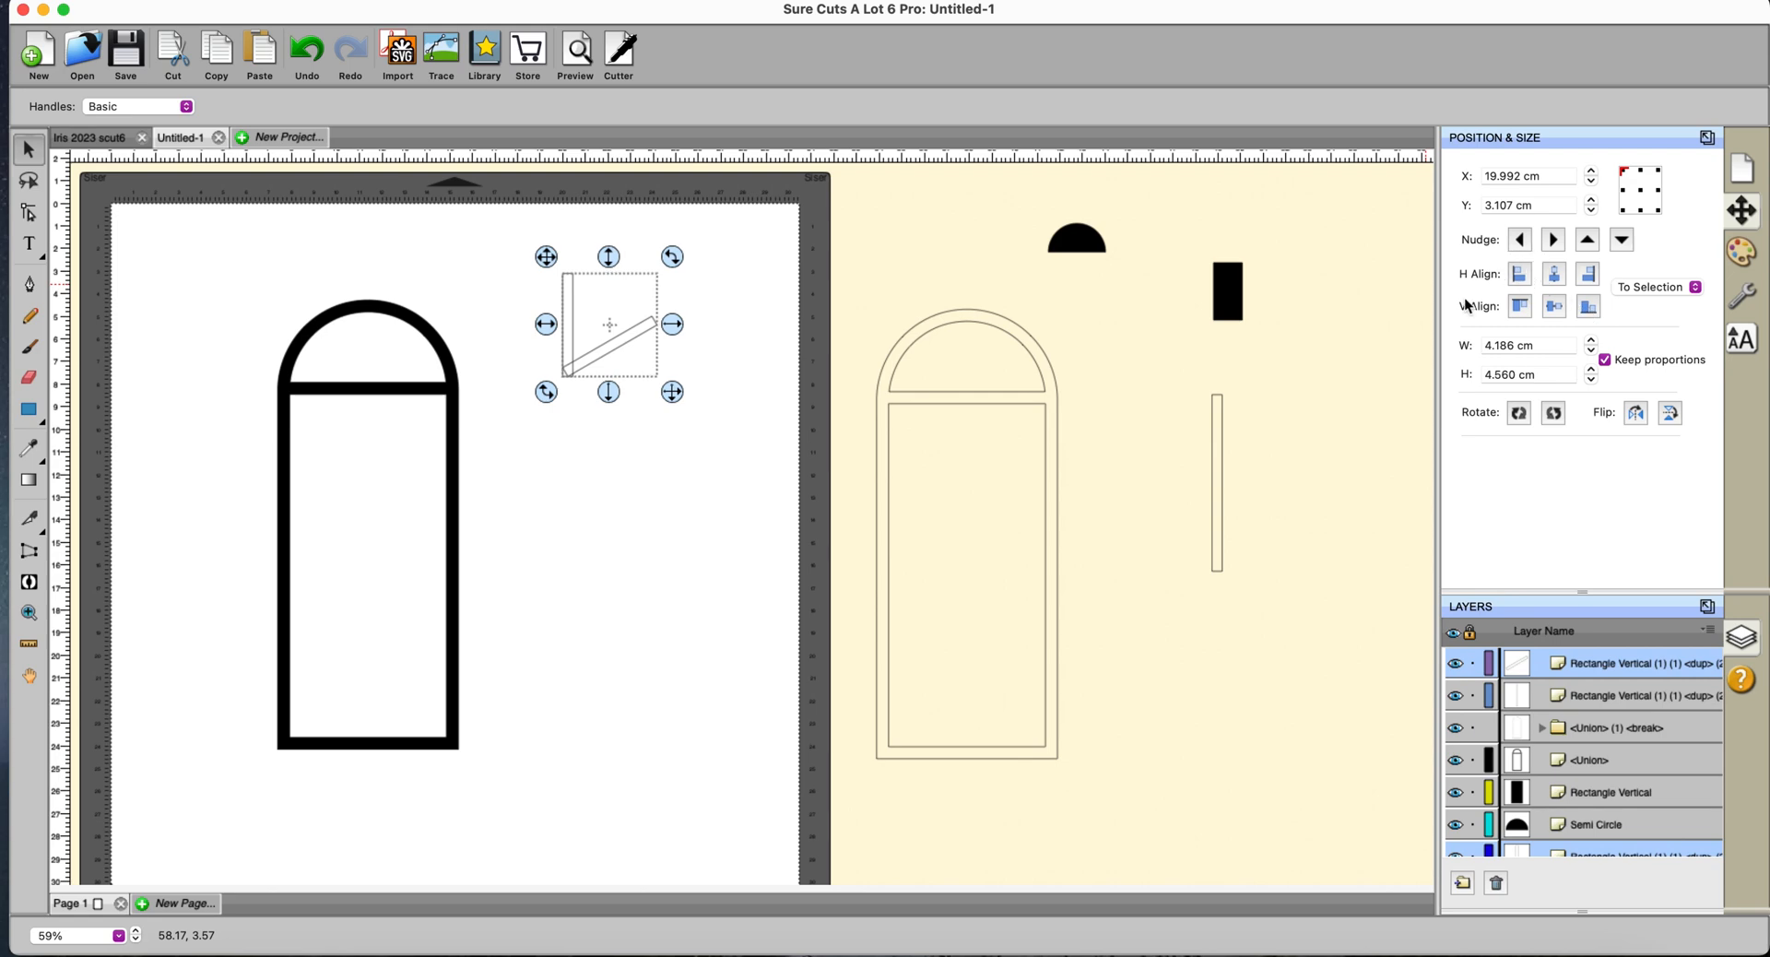
Unite the two bars and rotate the joined shape to about 330 degrees so it forms an upright V.
{"action": "left_click", "coordinate": [353, 0]}
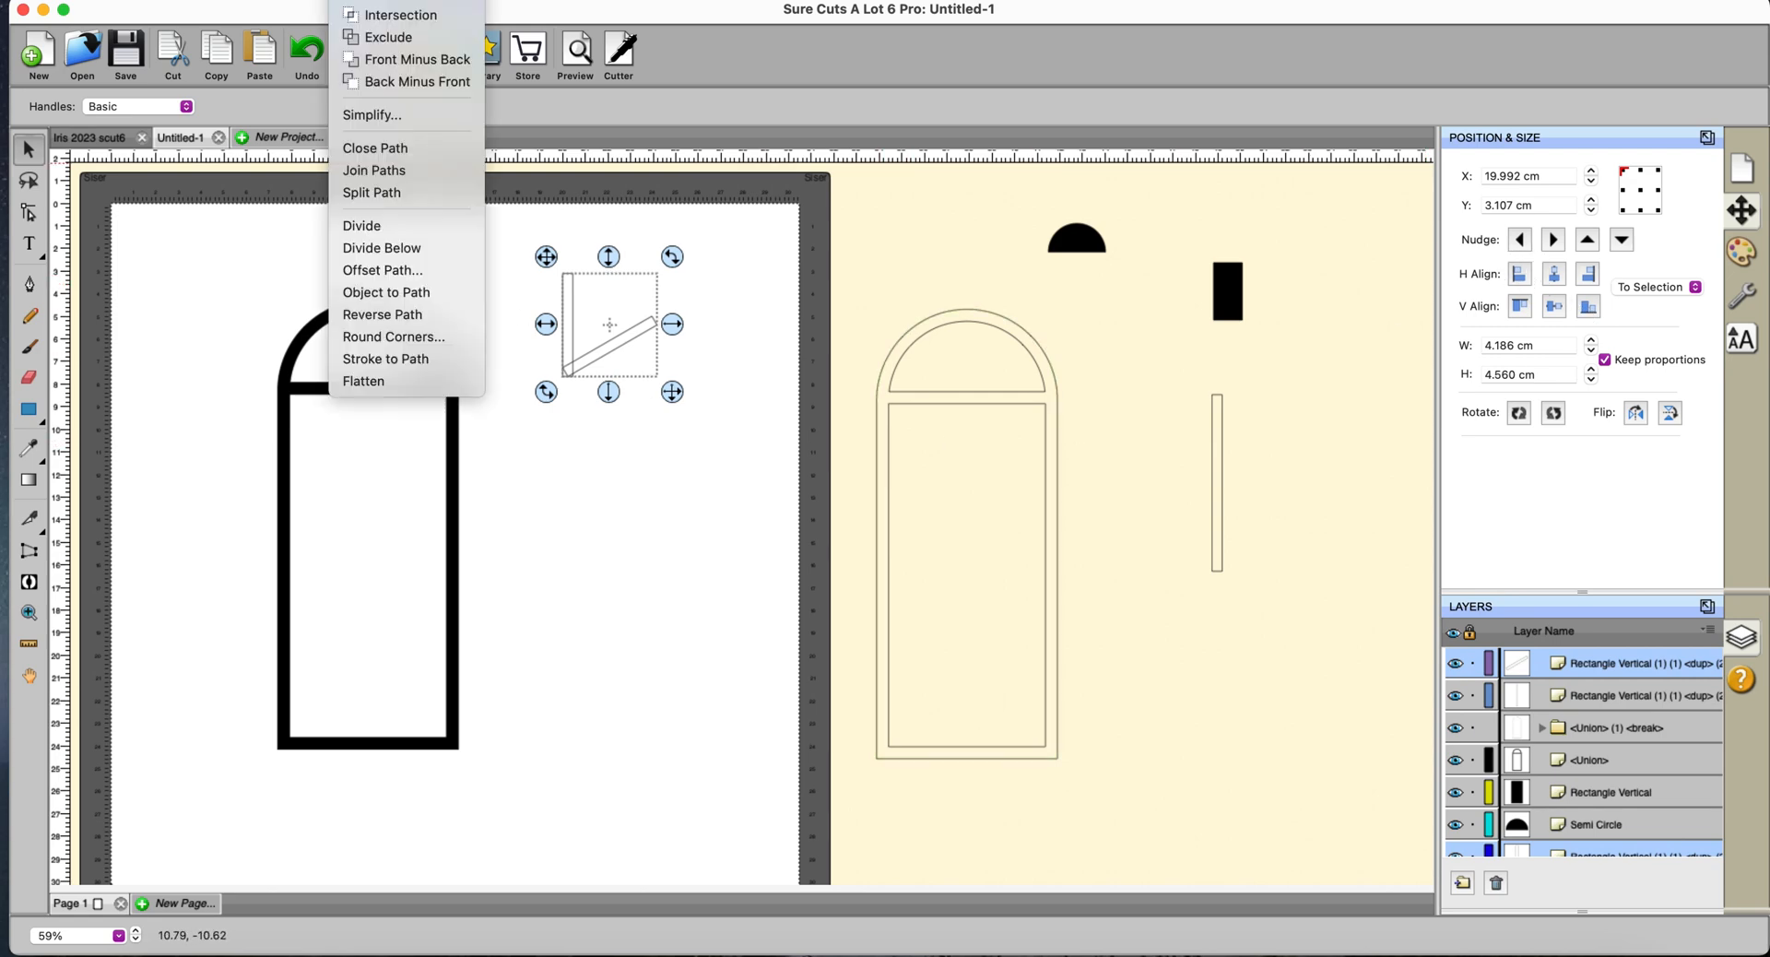
{"action": "left_click", "coordinate": [363, 2]}
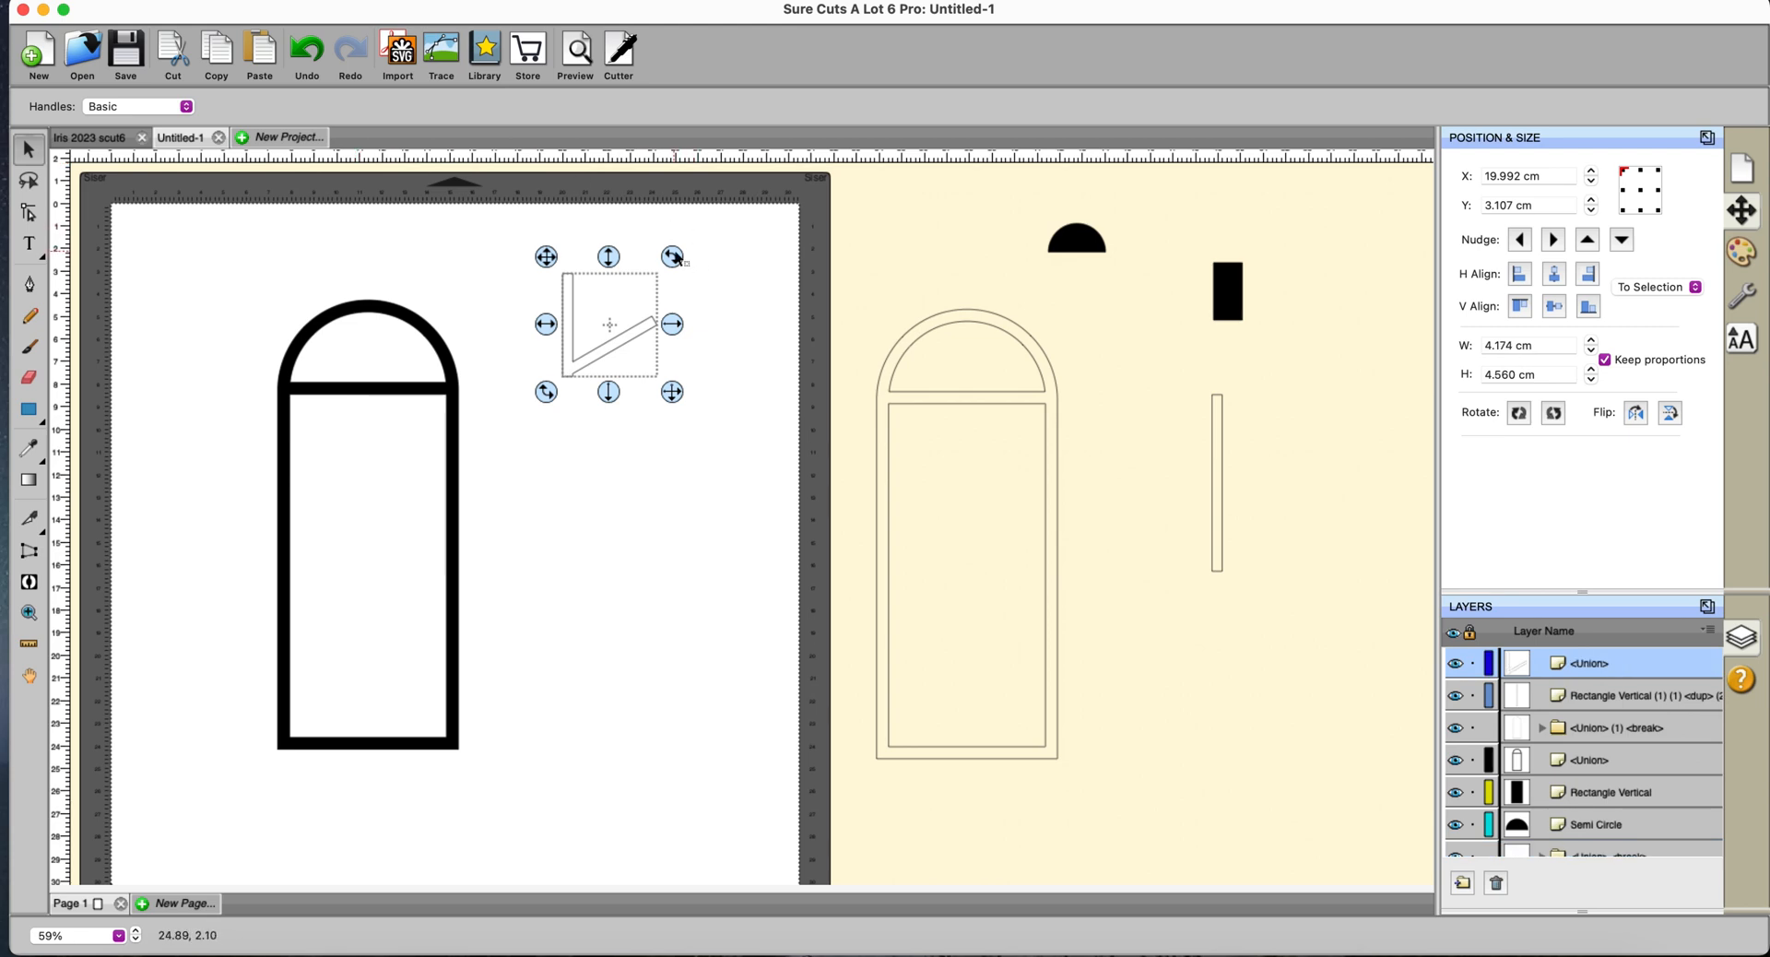
{"action": "left_click_drag", "start_coordinate": [674, 257], "coordinate": [629, 230]}
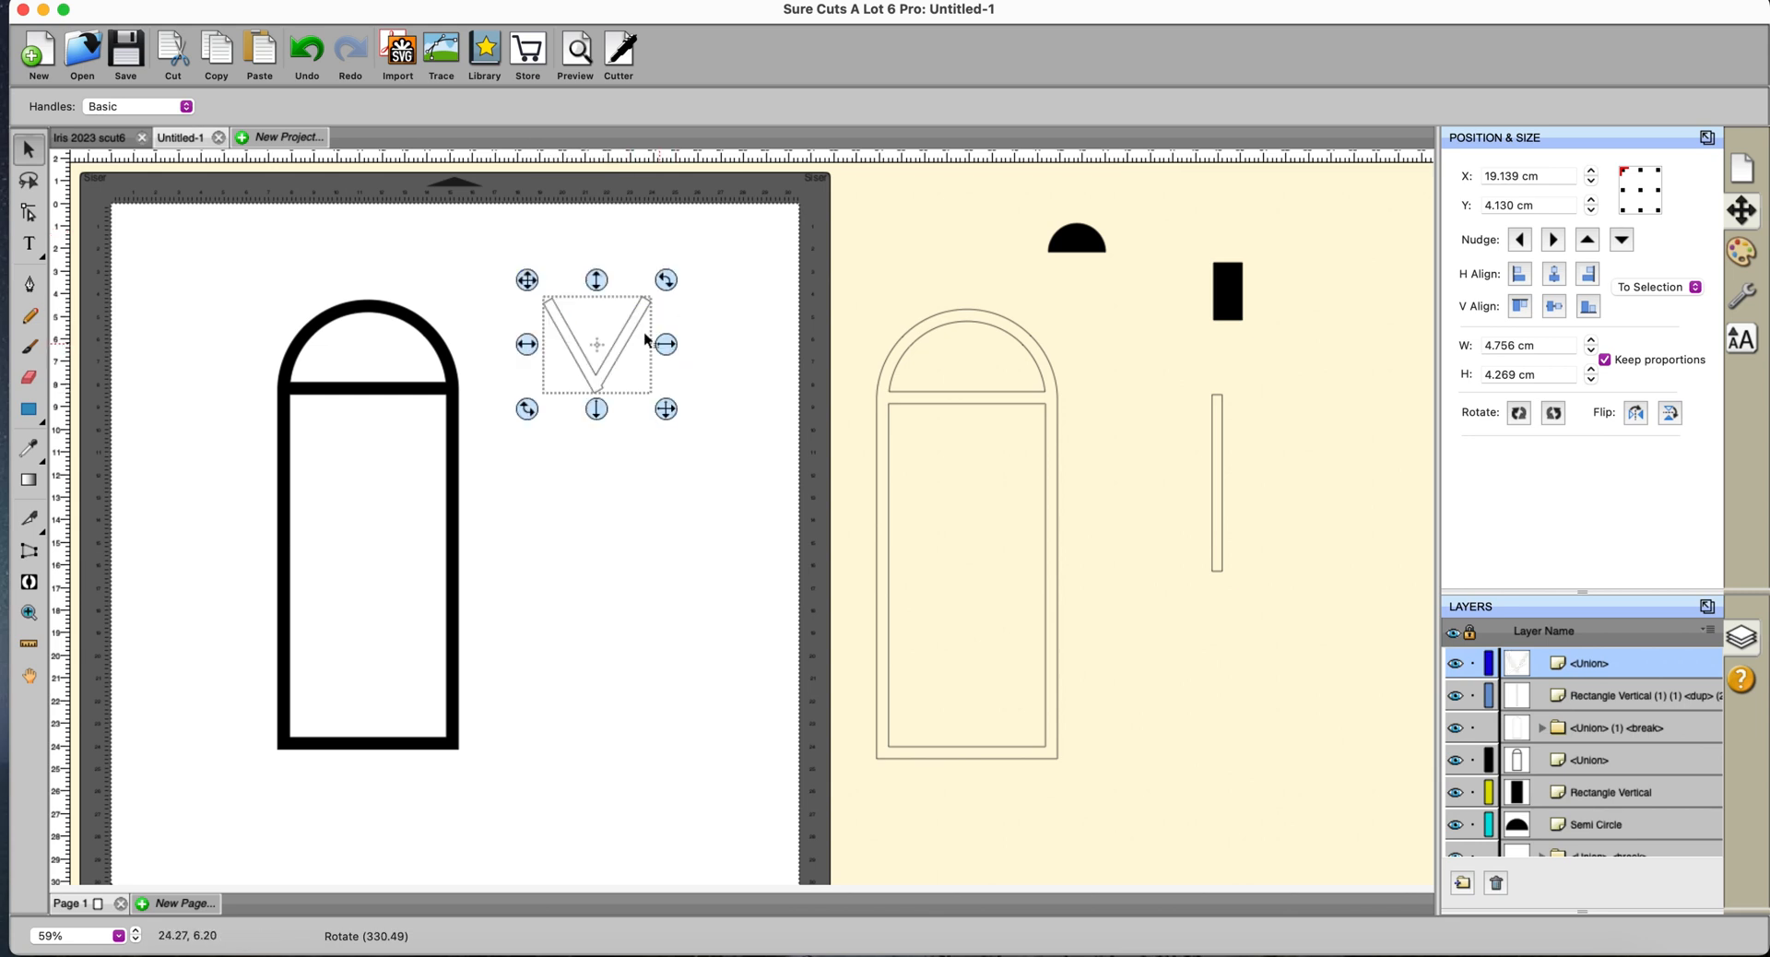
Place the V over the arch opening with its point on the crossbar, and center it horizontally with the frame.
{"action": "left_click_drag", "start_coordinate": [632, 328], "coordinate": [403, 339]}
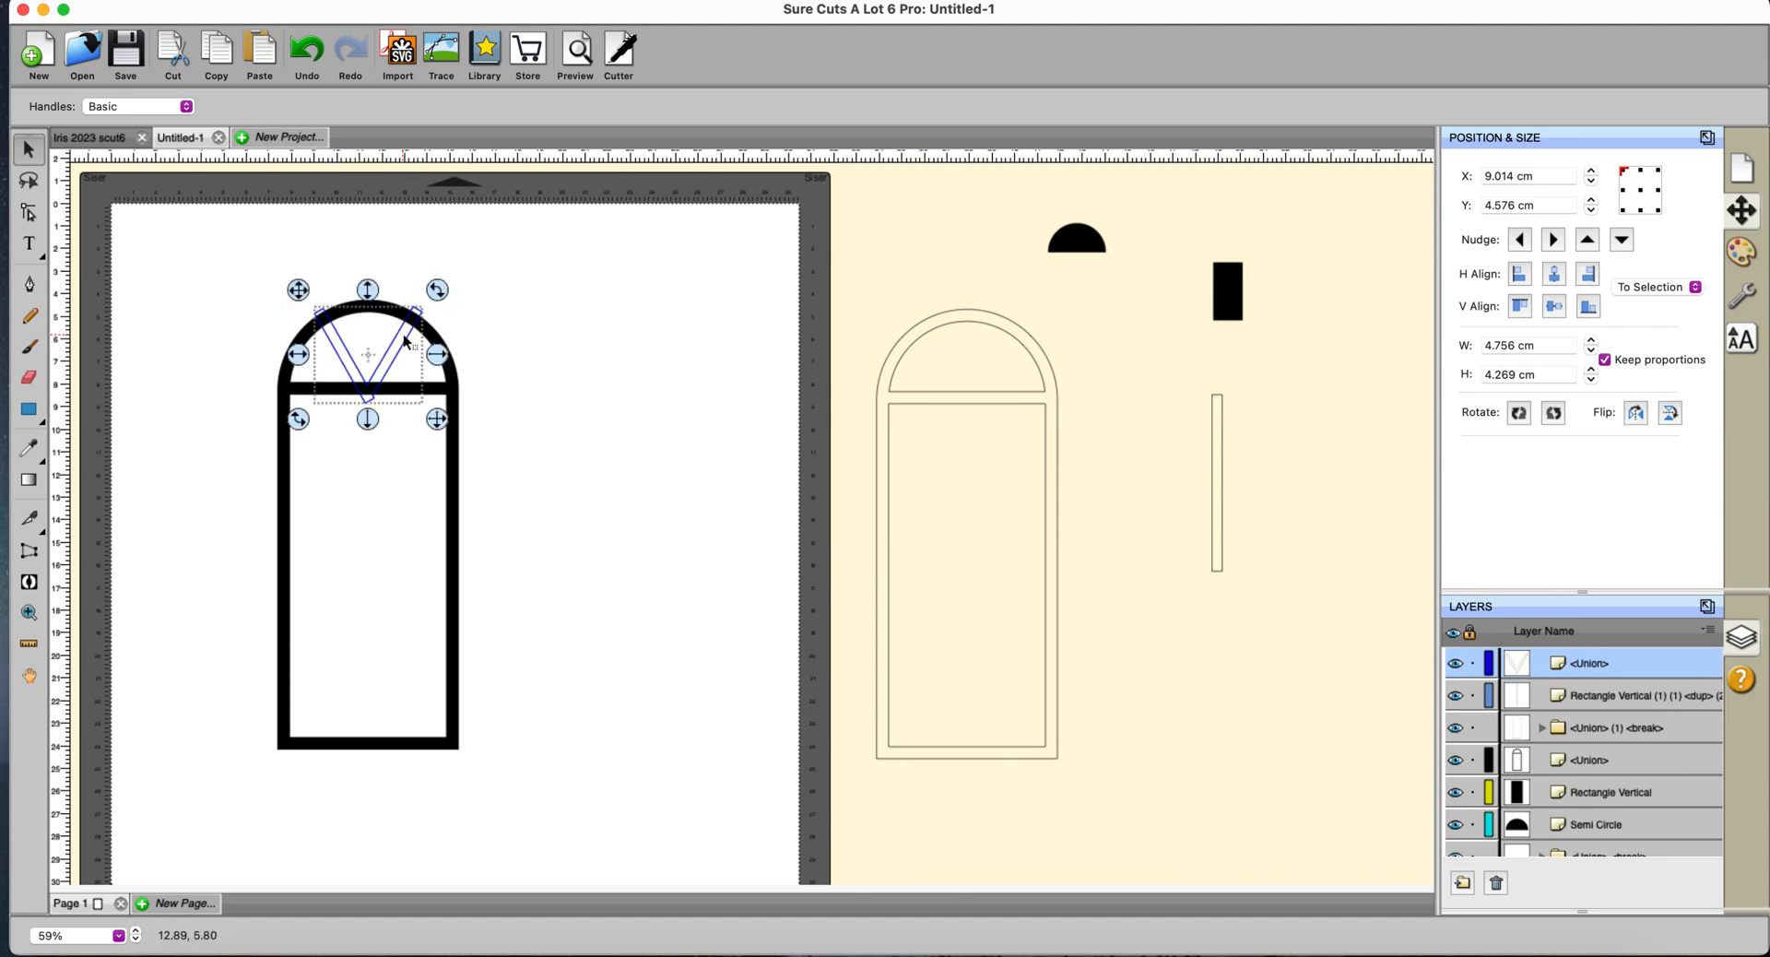
{"action": "left_click_drag", "start_coordinate": [193, 267], "coordinate": [592, 883]}
{"action": "left_click", "coordinate": [1555, 273]}
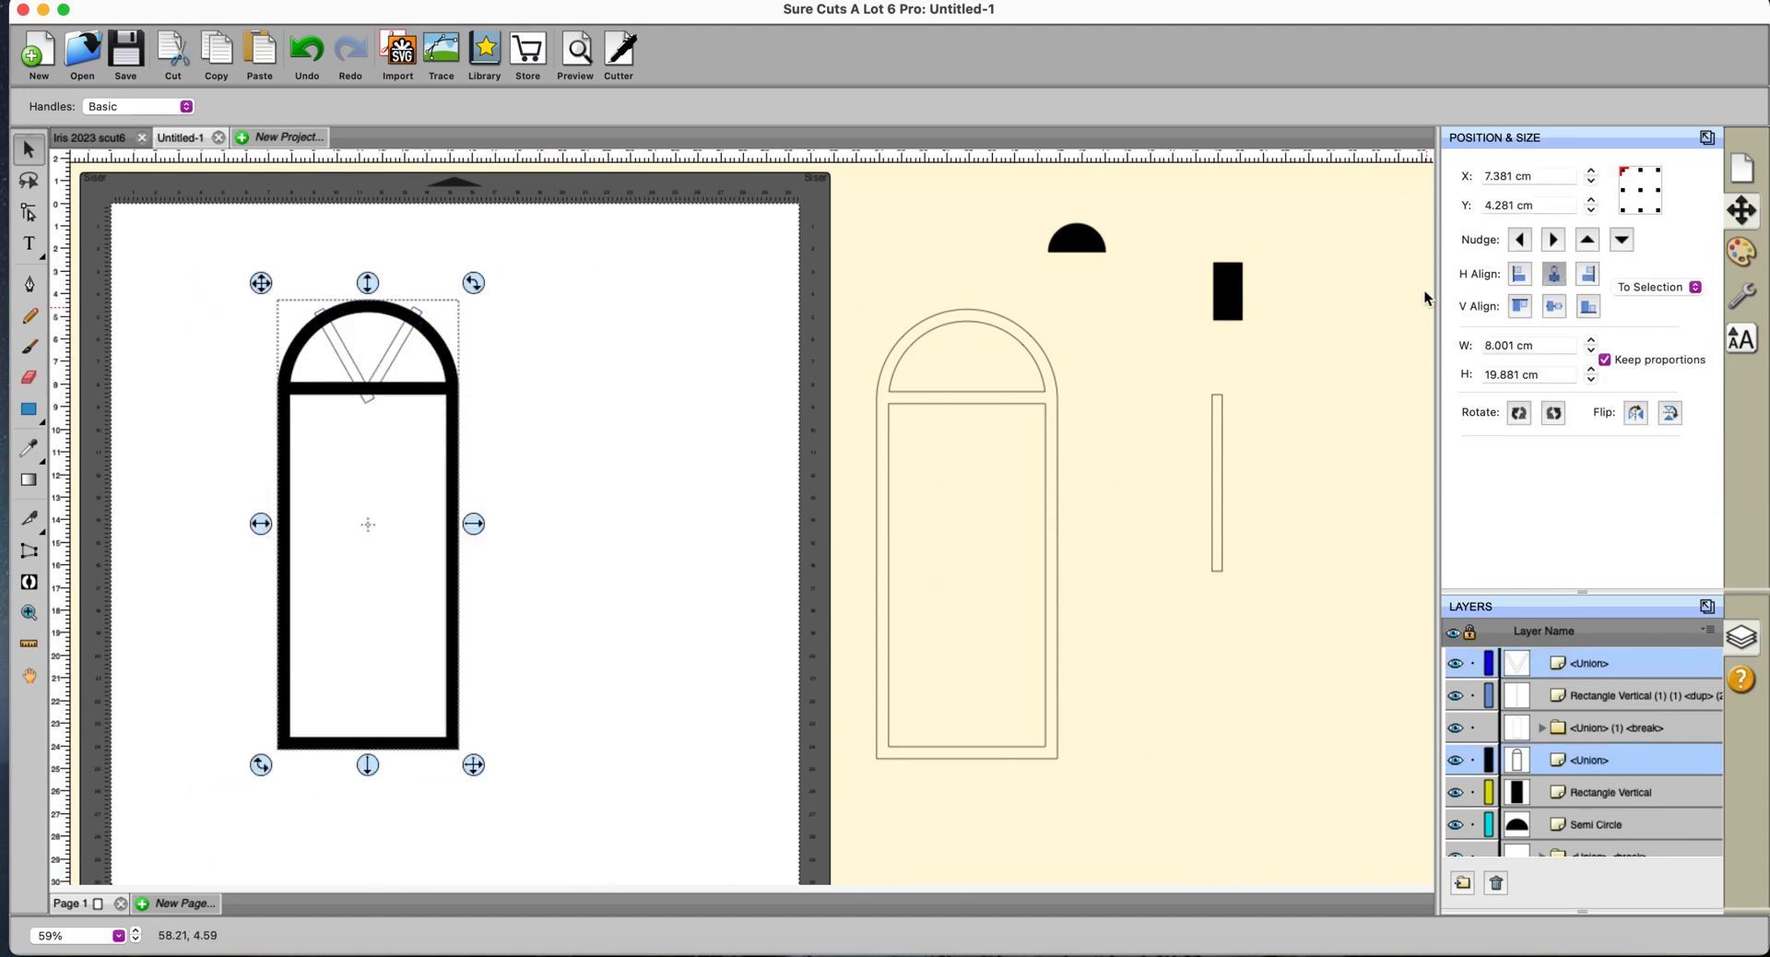
Break the arched frame on the mat apart and set the fill of its pieces and the V to None.
{"action": "left_click", "coordinate": [617, 516]}
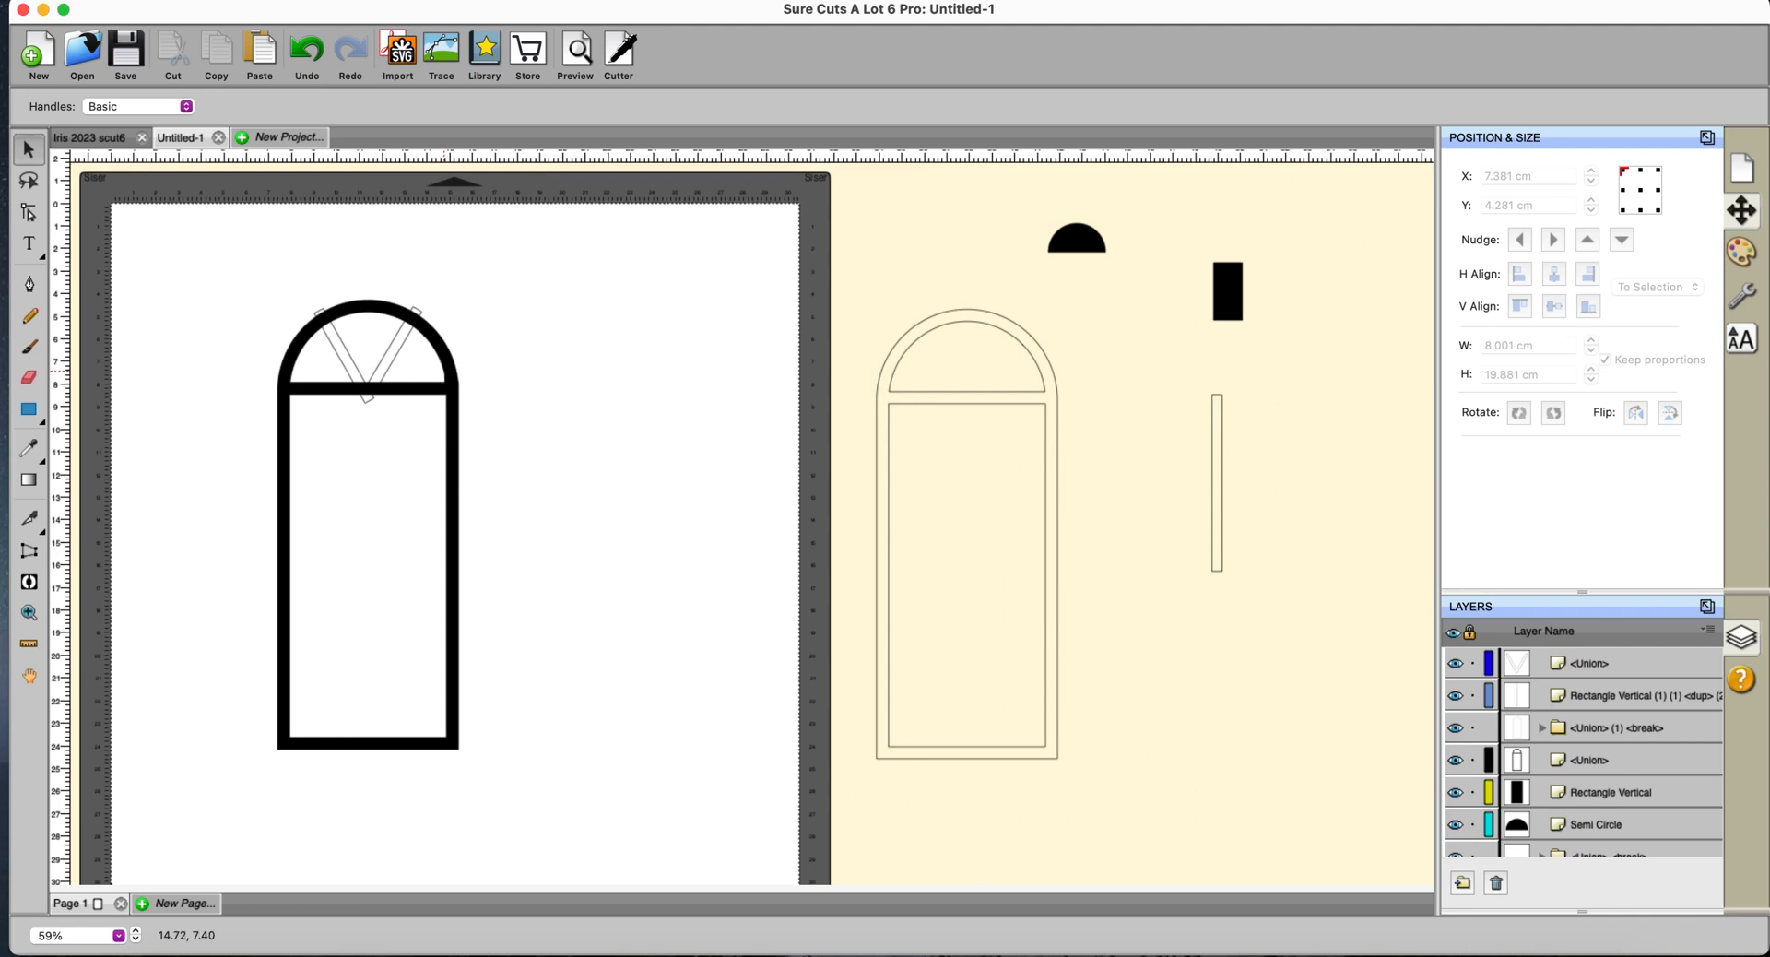
{"action": "left_click", "coordinate": [447, 364]}
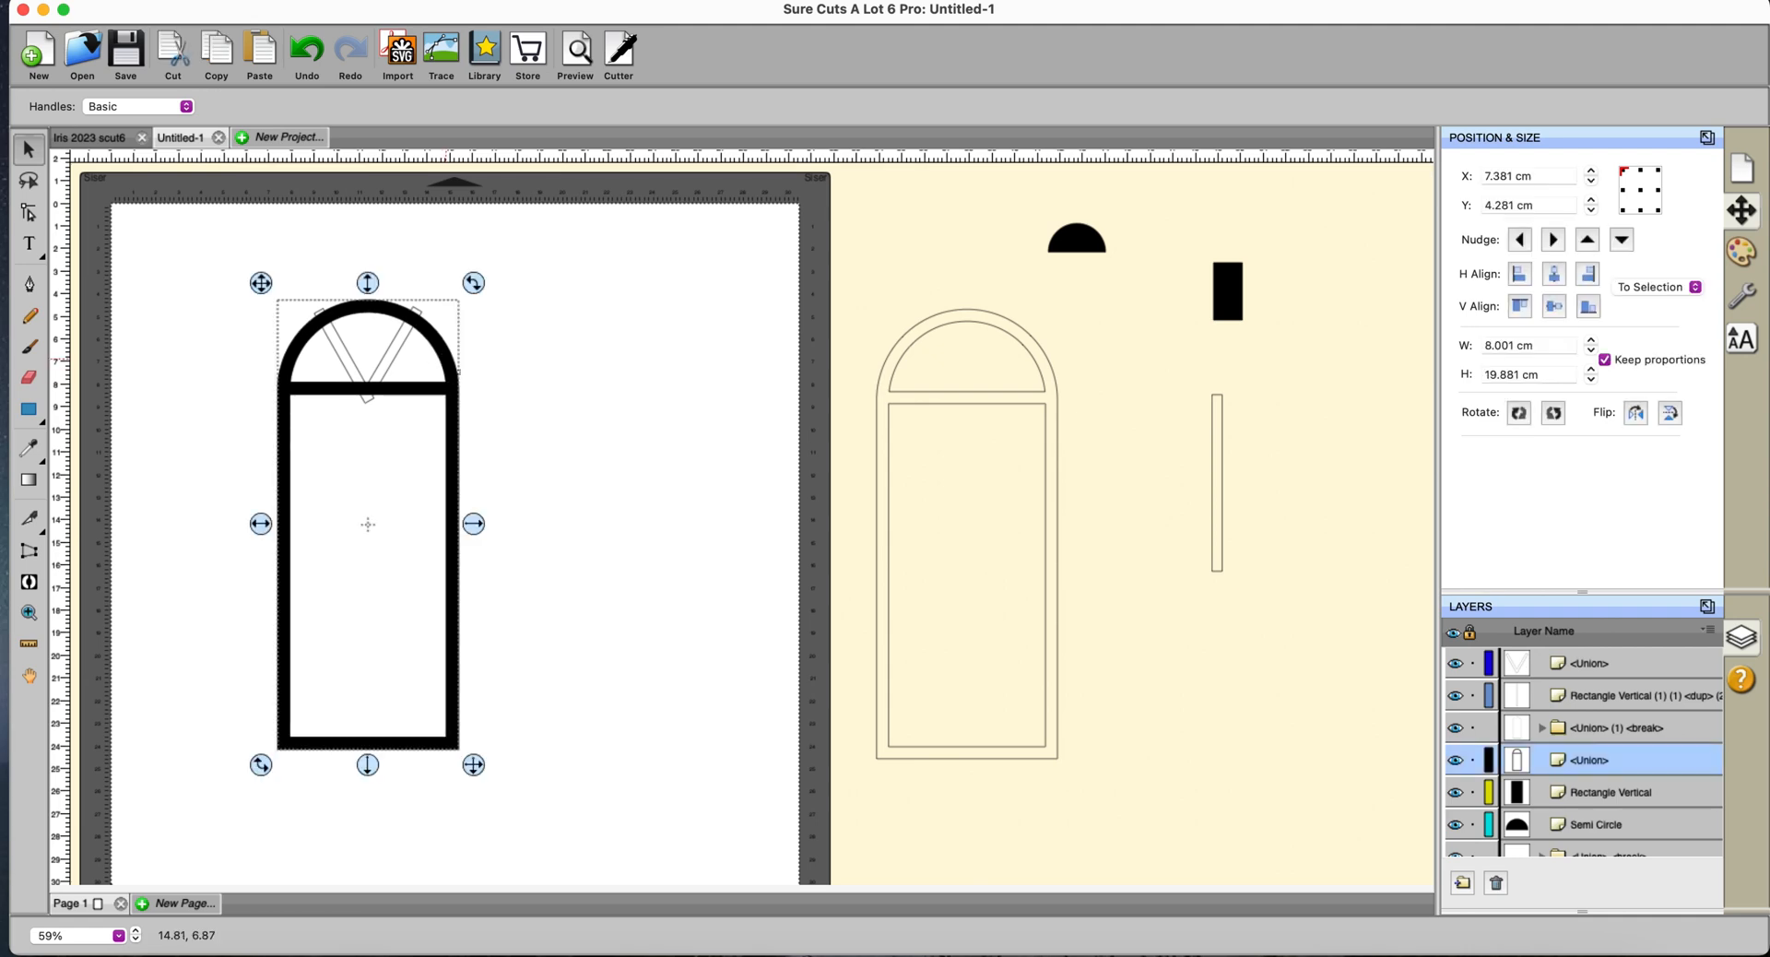
{"action": "right_click", "coordinate": [446, 362]}
{"action": "left_click", "coordinate": [525, 705]}
{"action": "left_click_drag", "start_coordinate": [175, 257], "coordinate": [581, 867]}
{"action": "left_click", "coordinate": [1738, 251]}
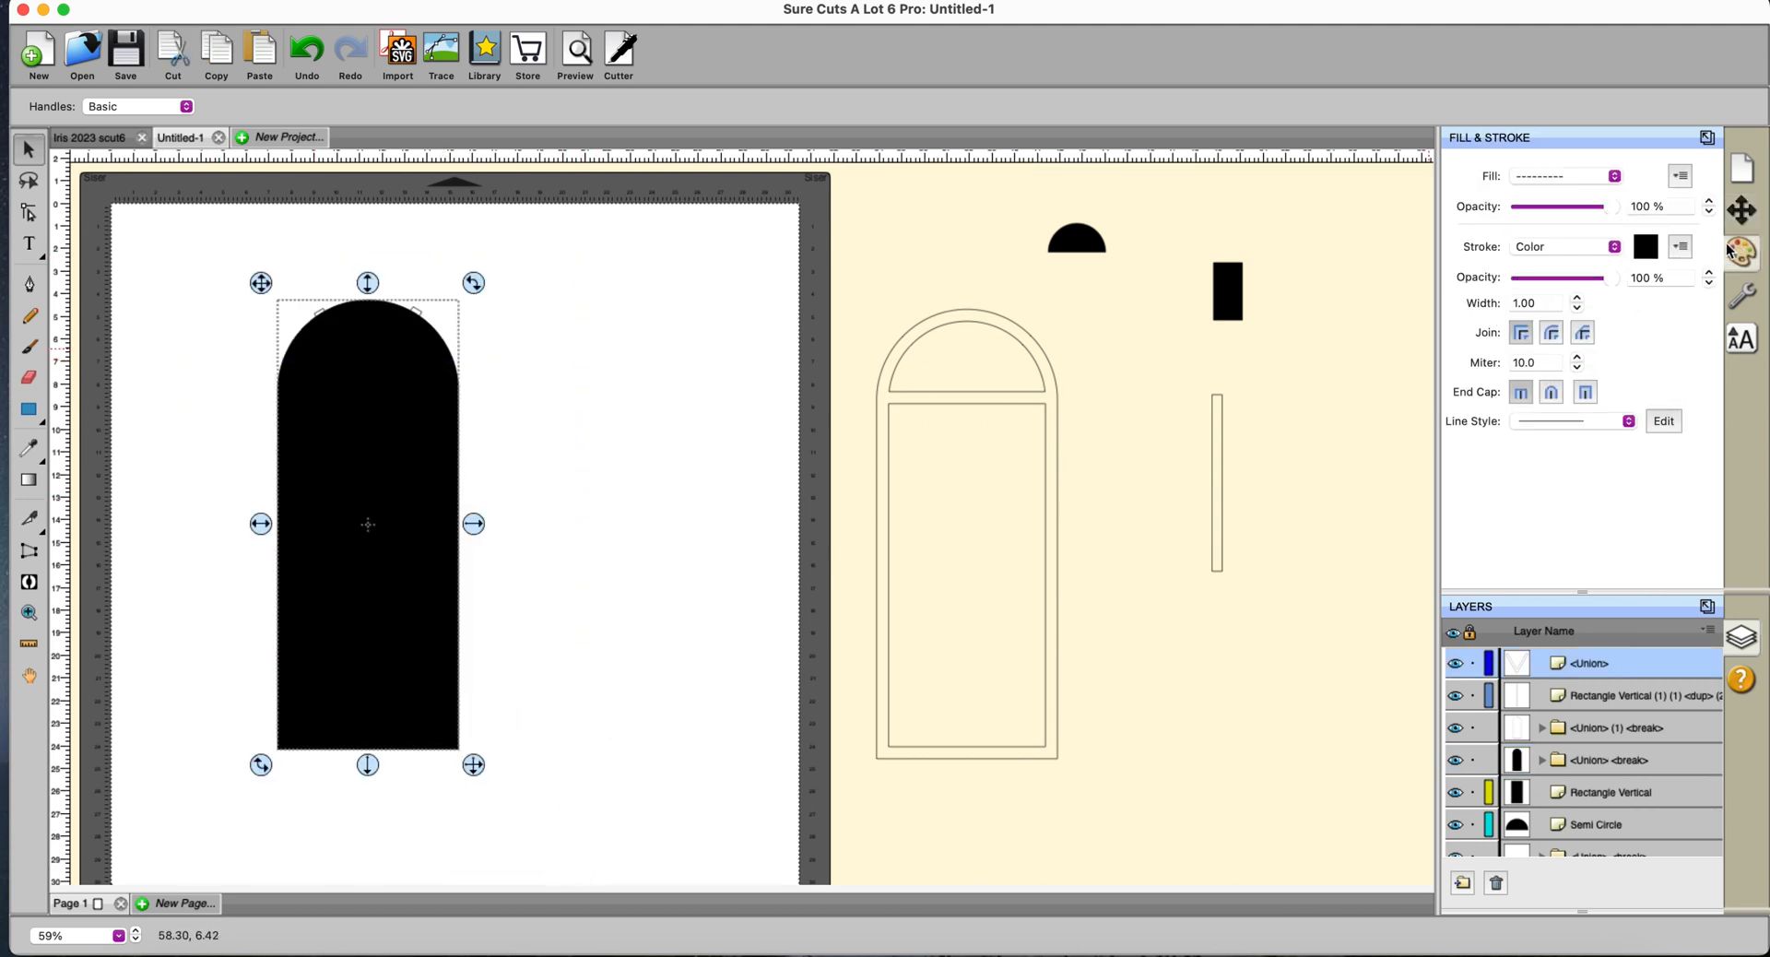
{"action": "left_click", "coordinate": [1608, 180]}
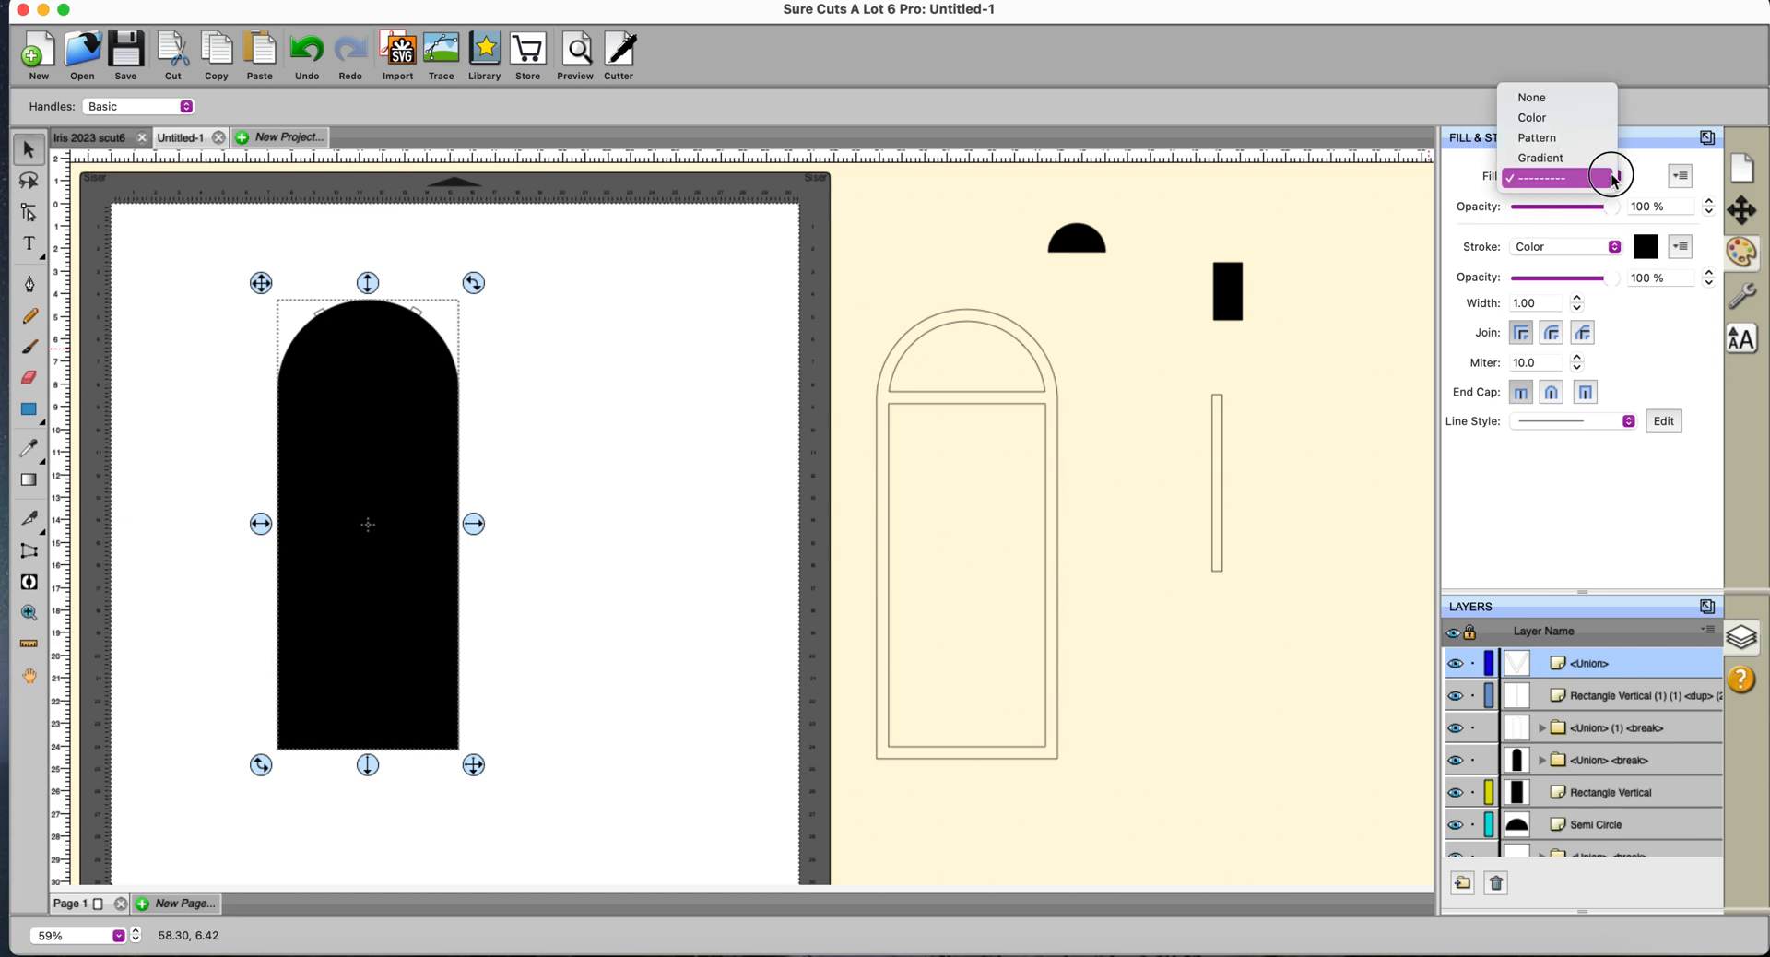
{"action": "left_click", "coordinate": [1567, 96]}
{"action": "left_click", "coordinate": [573, 498]}
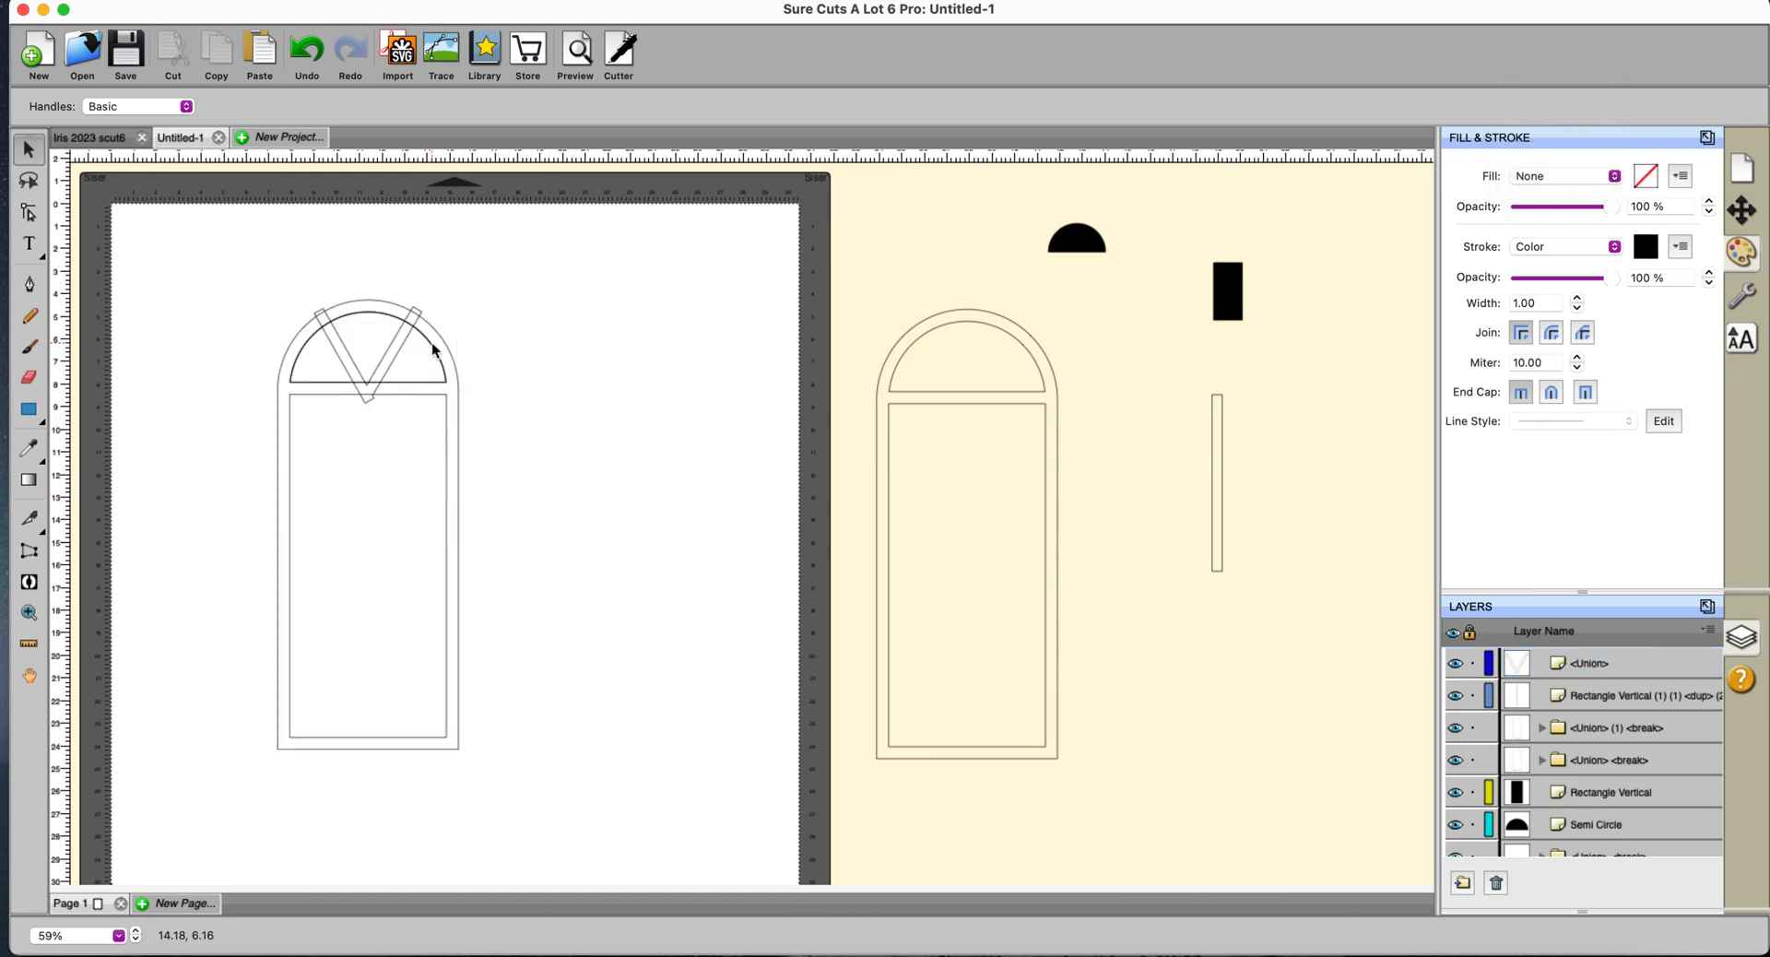
Move the inner semicircle and the V beside the frame outline and center them horizontally on each other.
{"action": "left_click", "coordinate": [234, 281]}
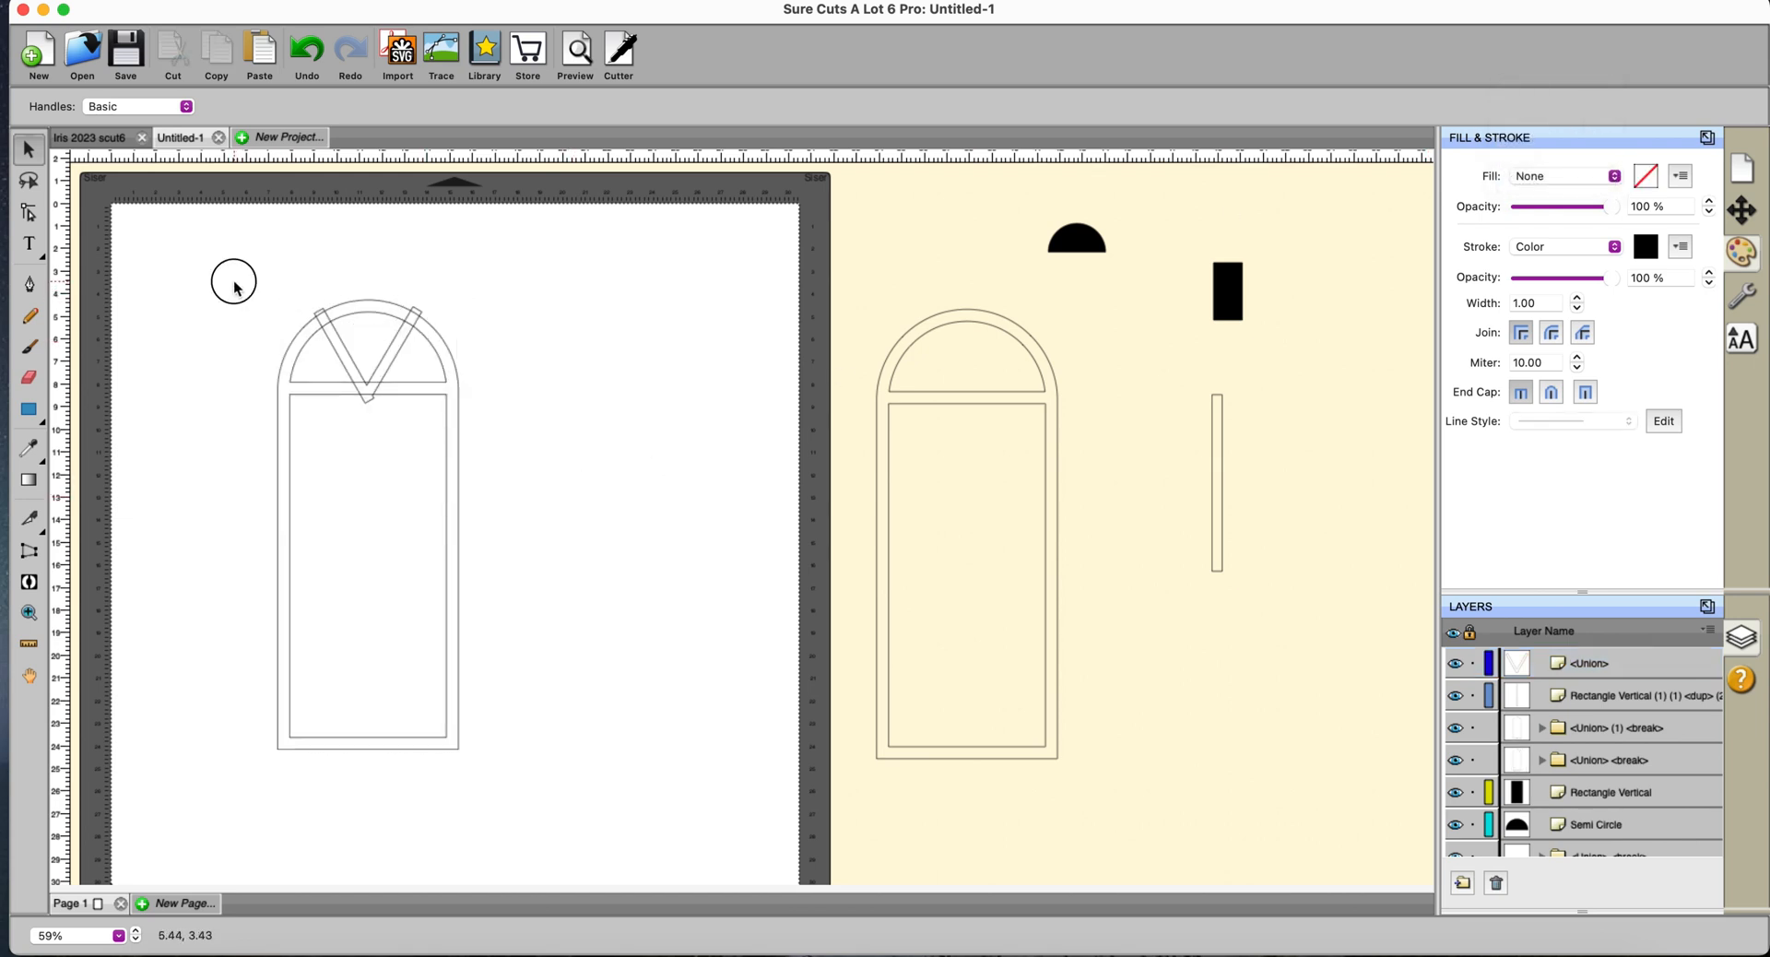
{"action": "left_click_drag", "start_coordinate": [236, 287], "coordinate": [505, 392]}
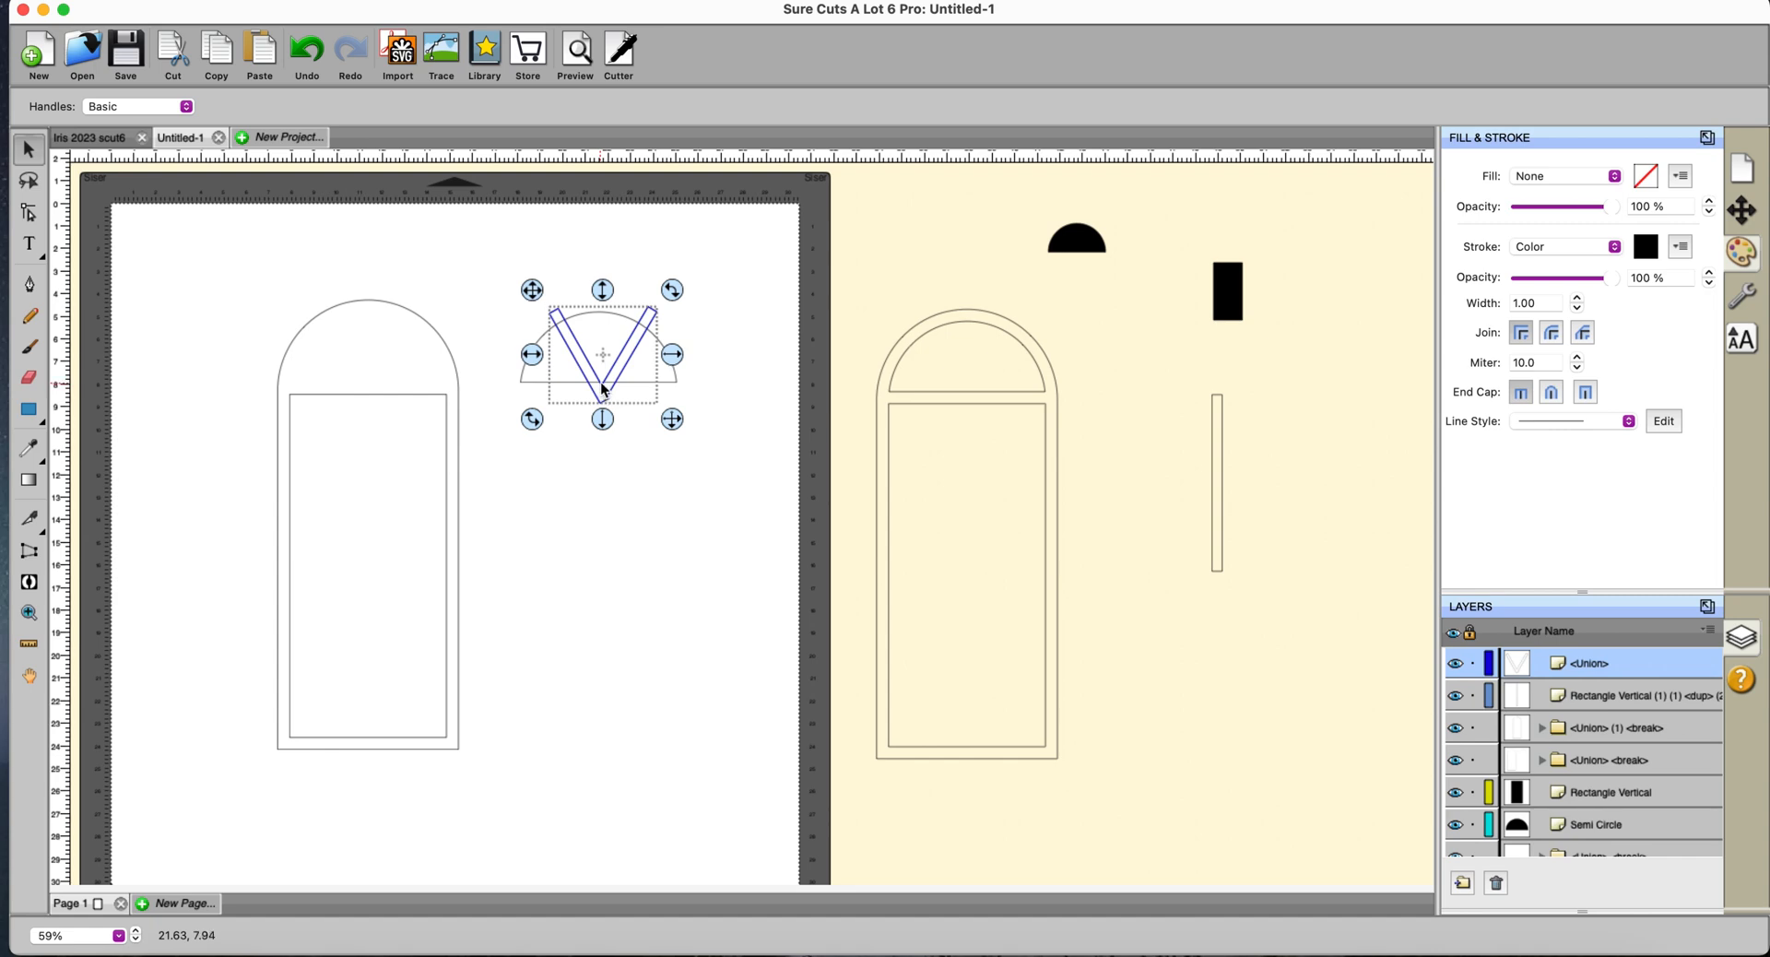
{"action": "left_click_drag", "start_coordinate": [494, 267], "coordinate": [735, 465]}
{"action": "left_click", "coordinate": [1741, 210]}
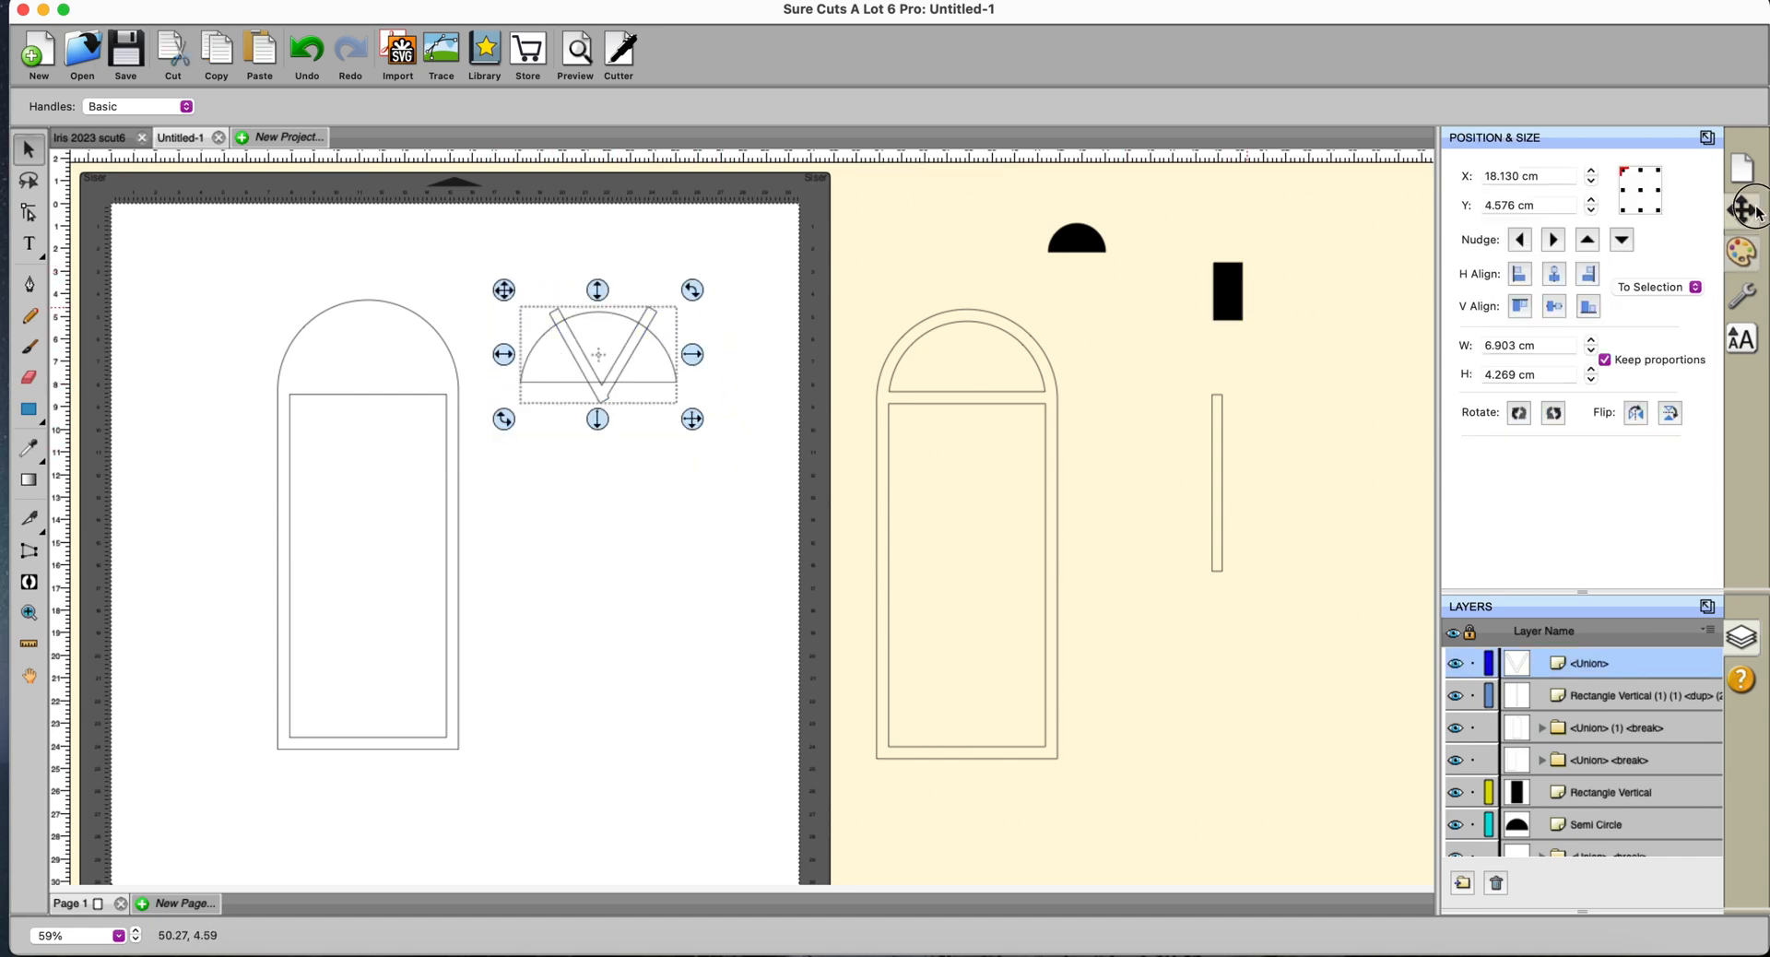
{"action": "left_click", "coordinate": [1556, 274]}
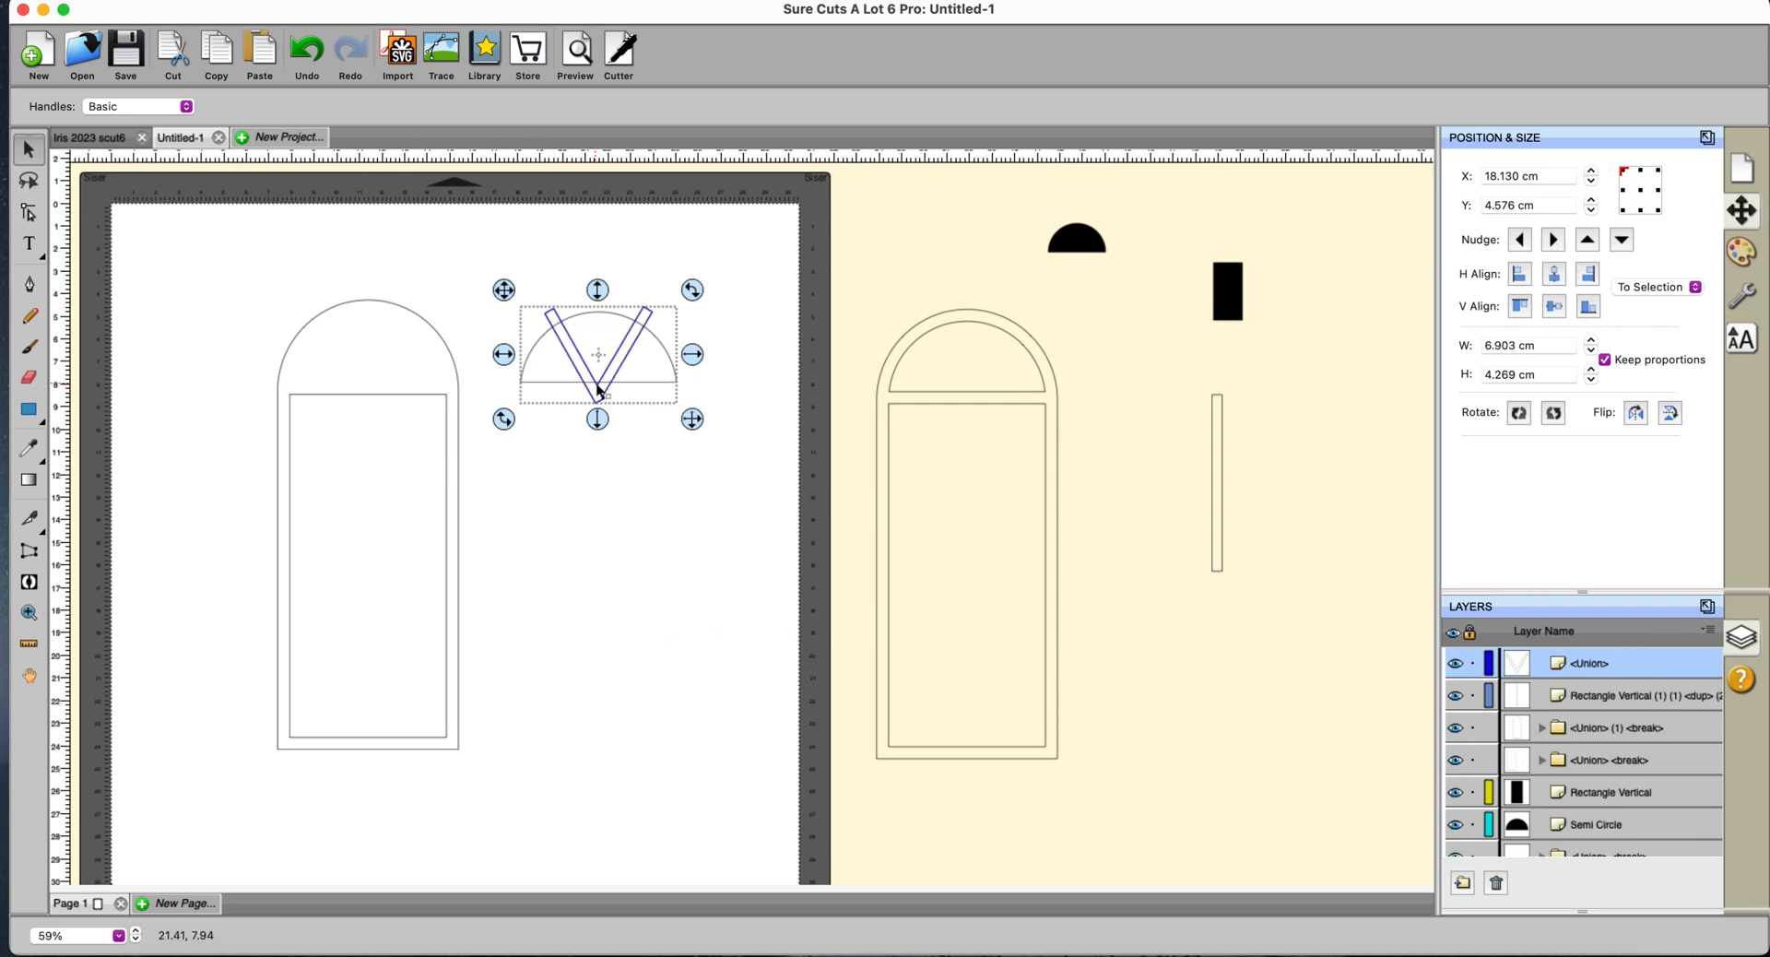
Cut the V out of the inner semicircle with Back Minus Front to split it into three arch panes.
{"action": "left_click", "coordinate": [352, 0]}
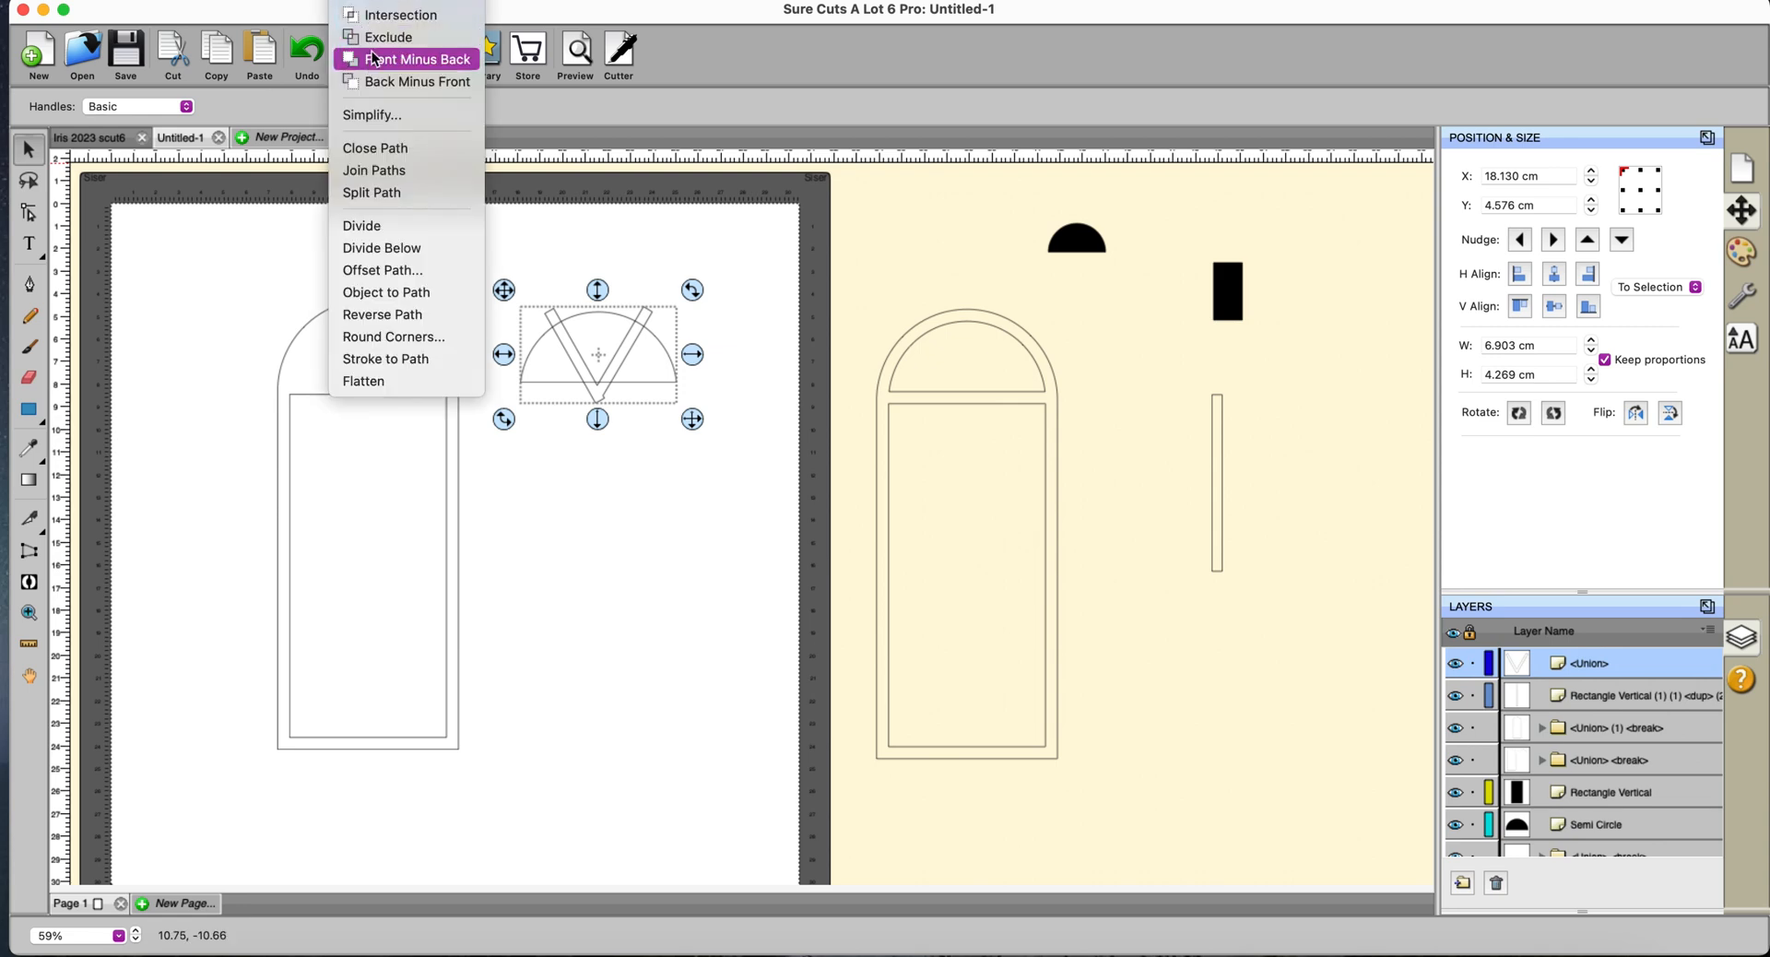
{"action": "left_click", "coordinate": [377, 83]}
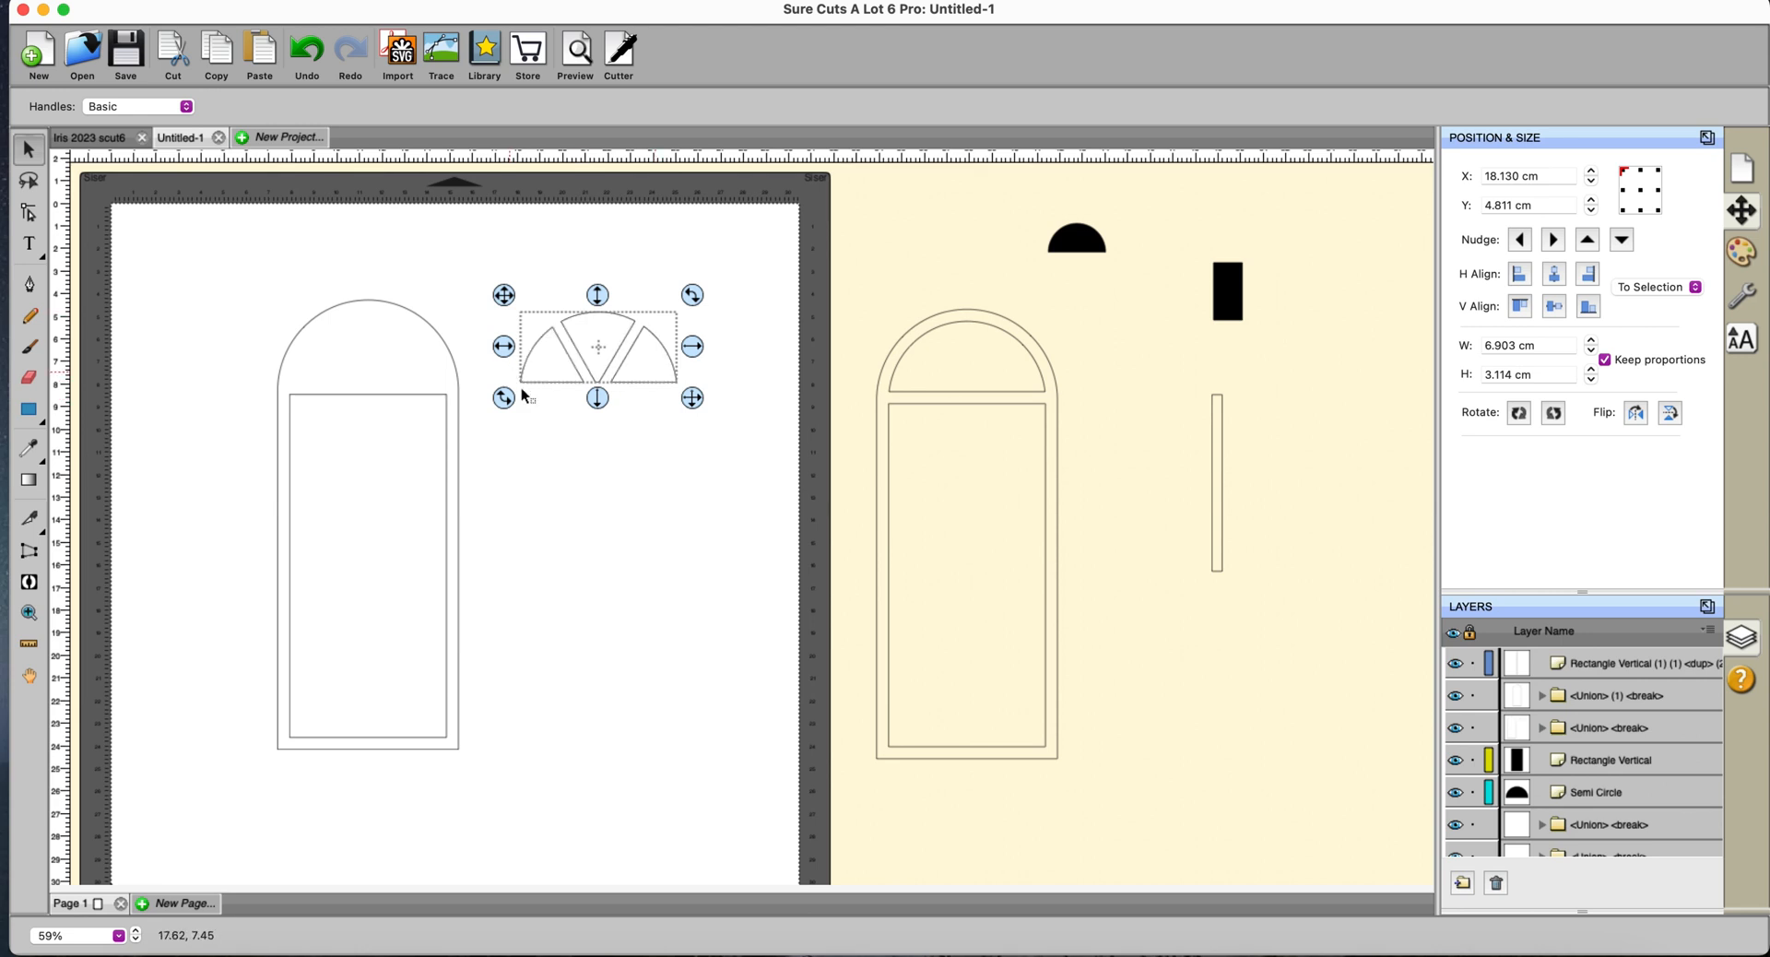
{"action": "left_click", "coordinate": [593, 314]}
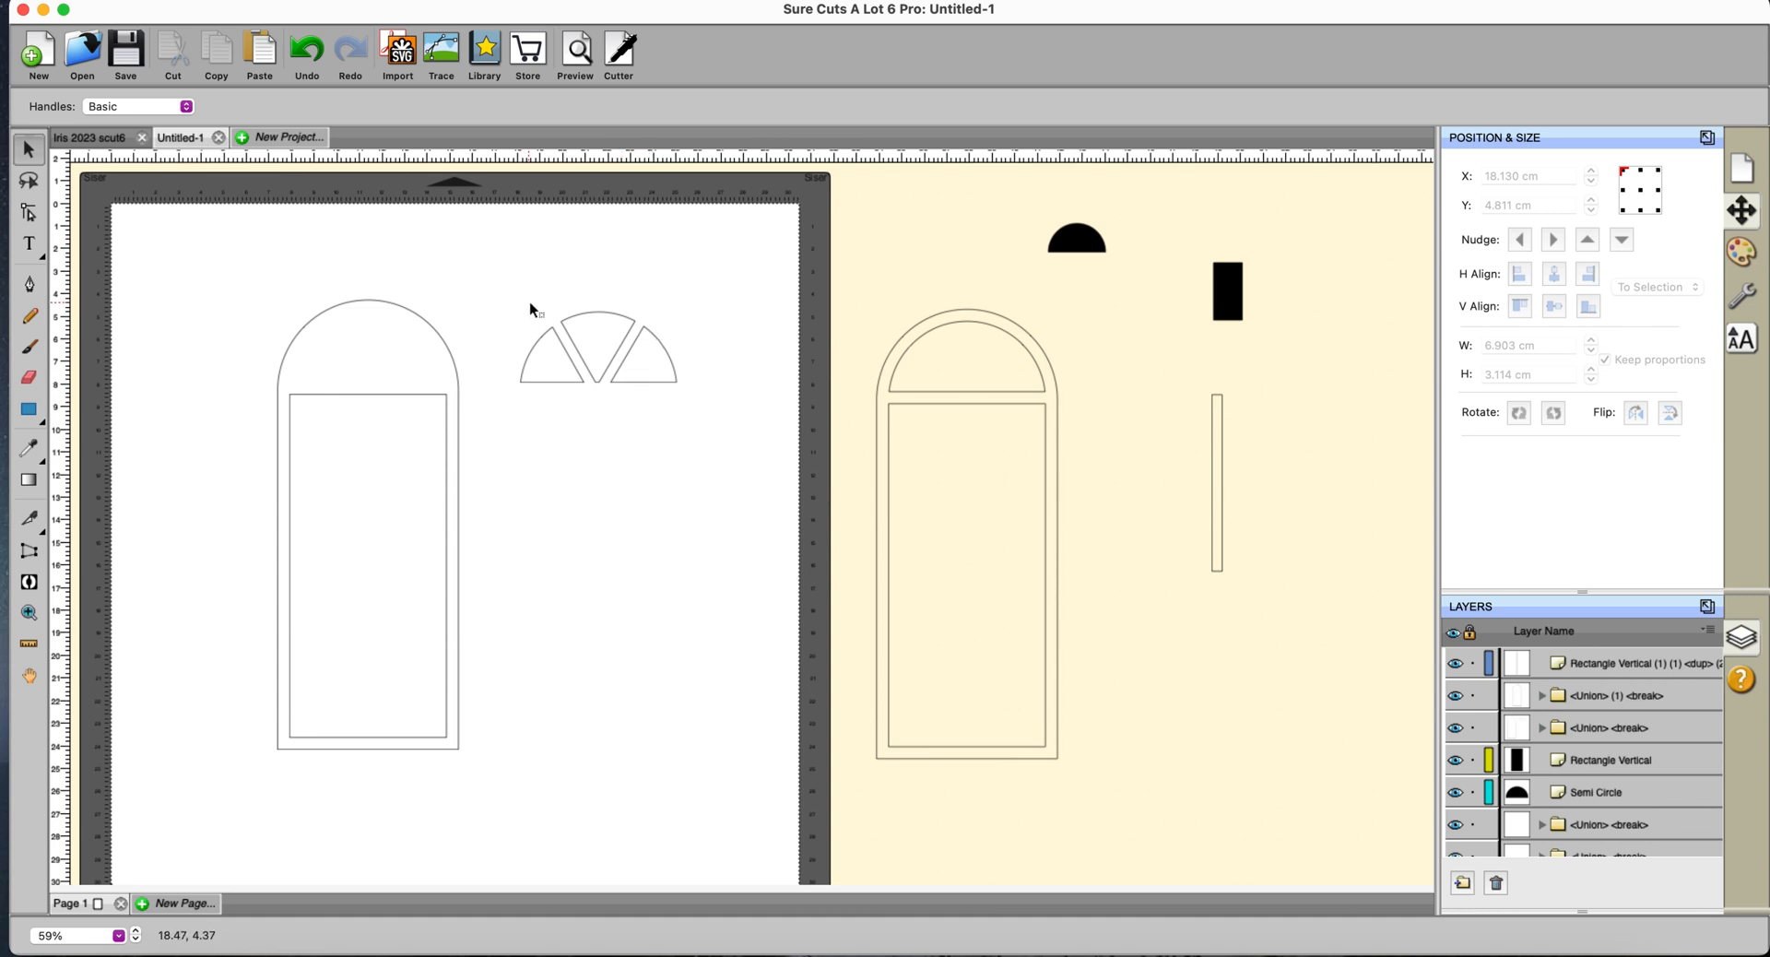
Move the divided semicircle back into the arch of the frame outline and center it horizontally with the frame.
{"action": "left_click", "coordinate": [561, 347]}
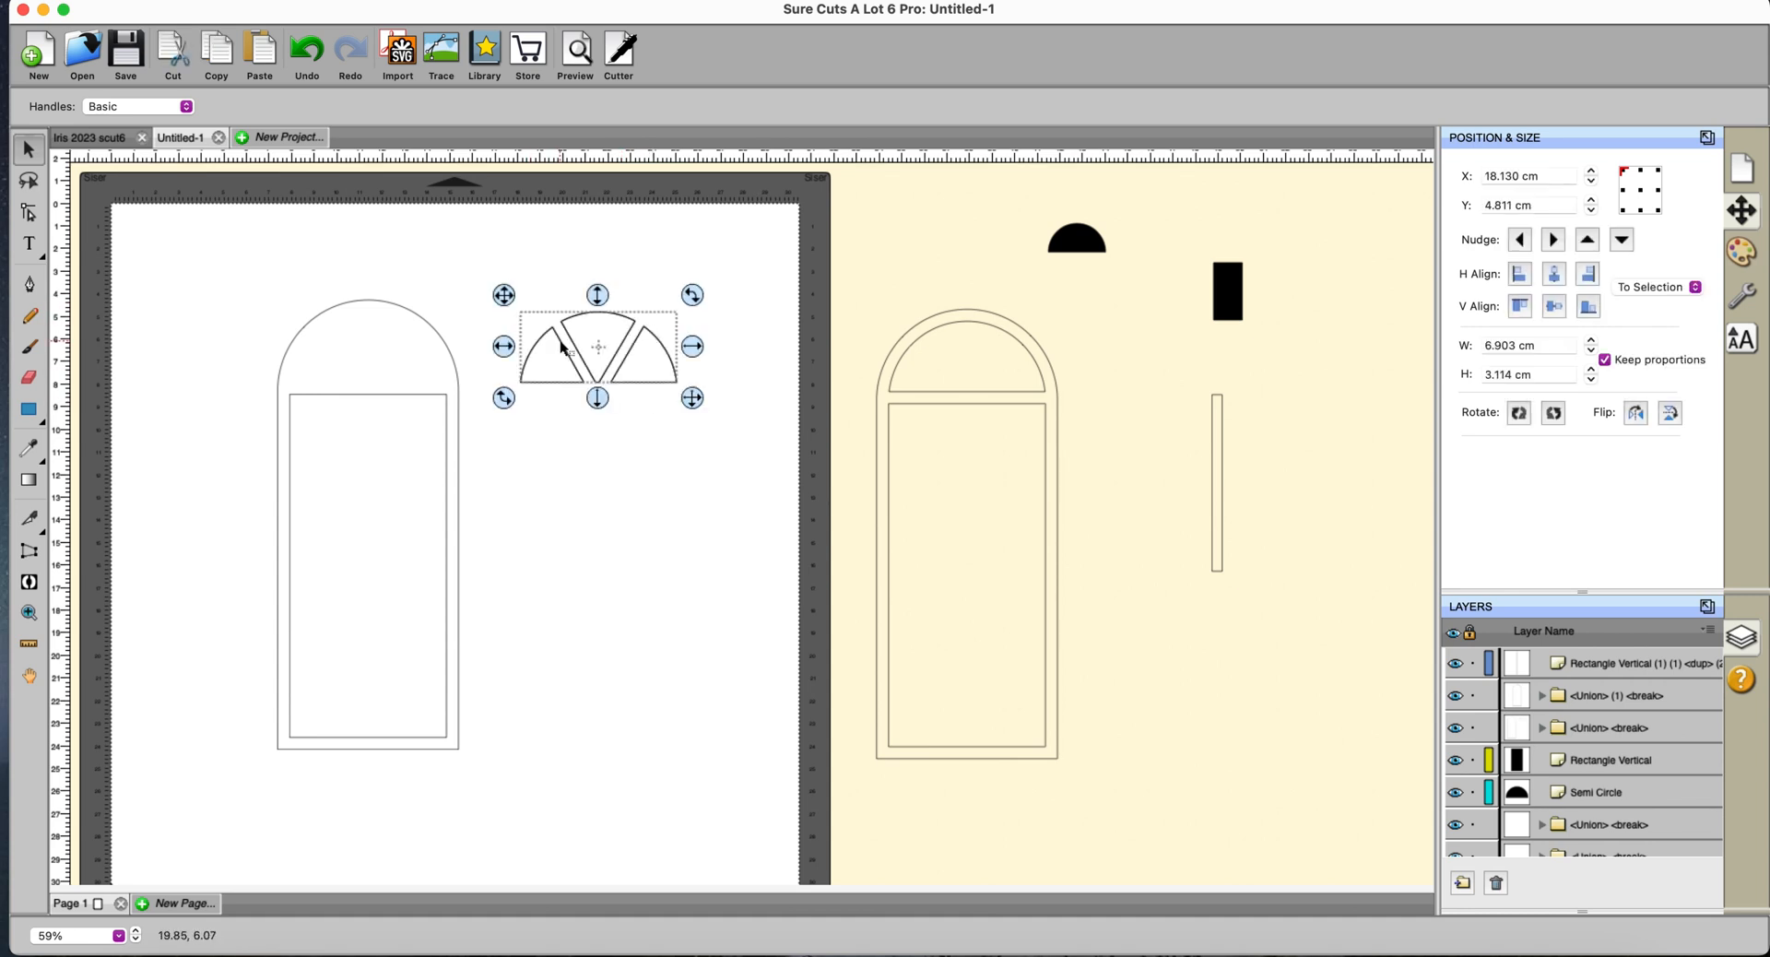
{"action": "key", "text": "Left"}
{"action": "key", "text": "Left"}
{"action": "key", "text": "Left"}
{"action": "key", "text": "Left"}
{"action": "key", "text": "Left"}
{"action": "key", "text": "Left"}
{"action": "key", "text": "Left"}
{"action": "key", "text": "Left"}
{"action": "key", "text": "Left"}
{"action": "key", "text": "Left"}
{"action": "key", "text": "Left"}
{"action": "key", "text": "Left"}
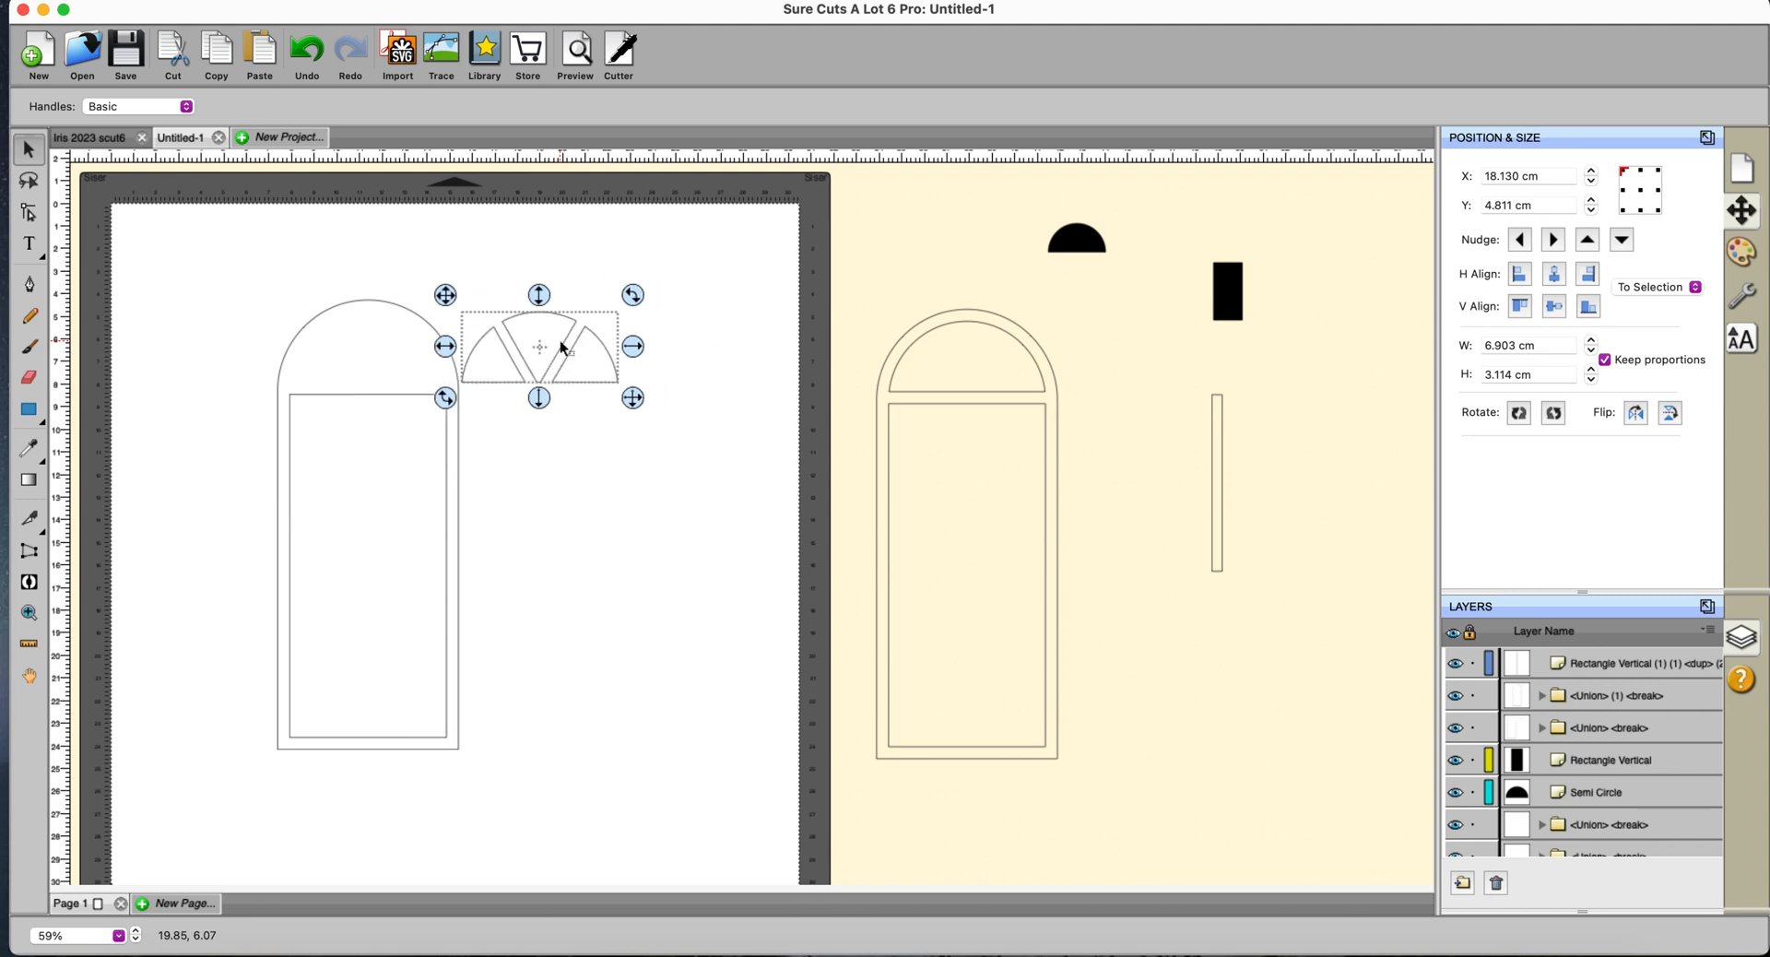
{"action": "key", "text": "Left"}
{"action": "key", "text": "Left"}
{"action": "key", "text": "Left"}
{"action": "key", "text": "Left"}
{"action": "key", "text": "Left"}
{"action": "key", "text": "Left"}
{"action": "key", "text": "Left"}
{"action": "key", "text": "Left"}
{"action": "key", "text": "Left"}
{"action": "key", "text": "Left"}
{"action": "key", "text": "Left"}
{"action": "key", "text": "Left"}
{"action": "key", "text": "Left"}
{"action": "key", "text": "Left"}
{"action": "key", "text": "Left"}
{"action": "key", "text": "Left"}
{"action": "key", "text": "Left"}
{"action": "key", "text": "Left"}
{"action": "key", "text": "Left"}
{"action": "key", "text": "Left"}
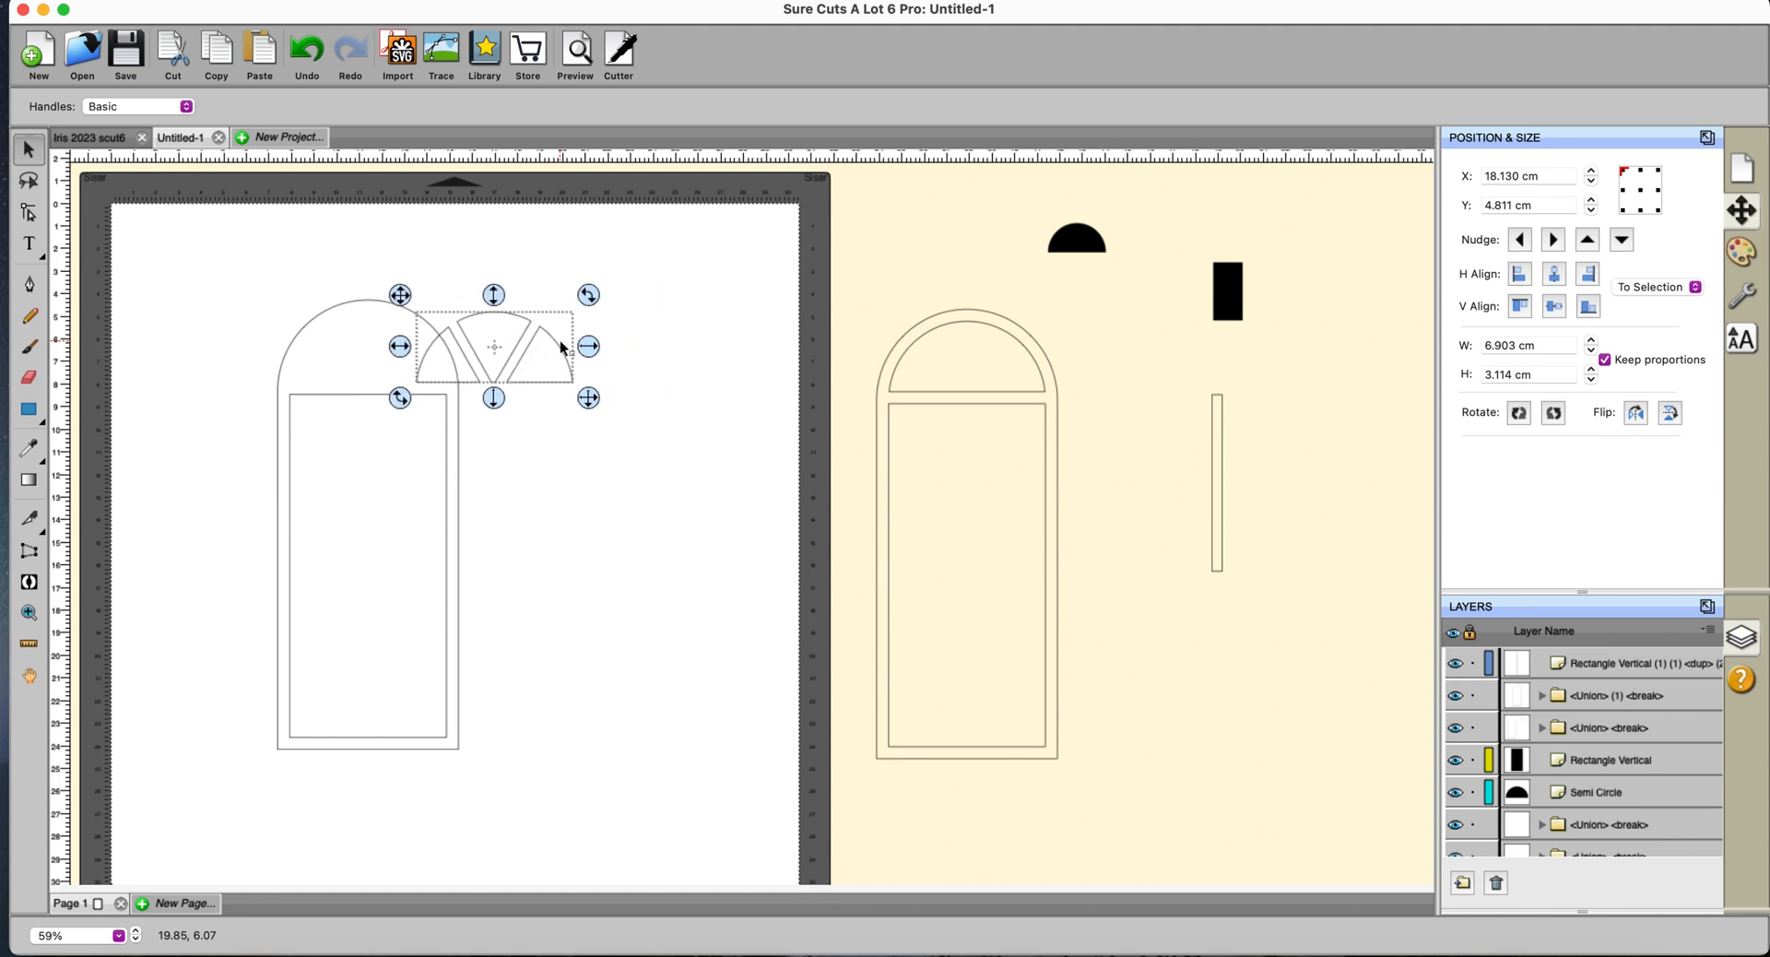
{"action": "left_click", "coordinate": [613, 281]}
{"action": "left_click_drag", "start_coordinate": [648, 709], "coordinate": [645, 810]}
{"action": "left_click", "coordinate": [1554, 274]}
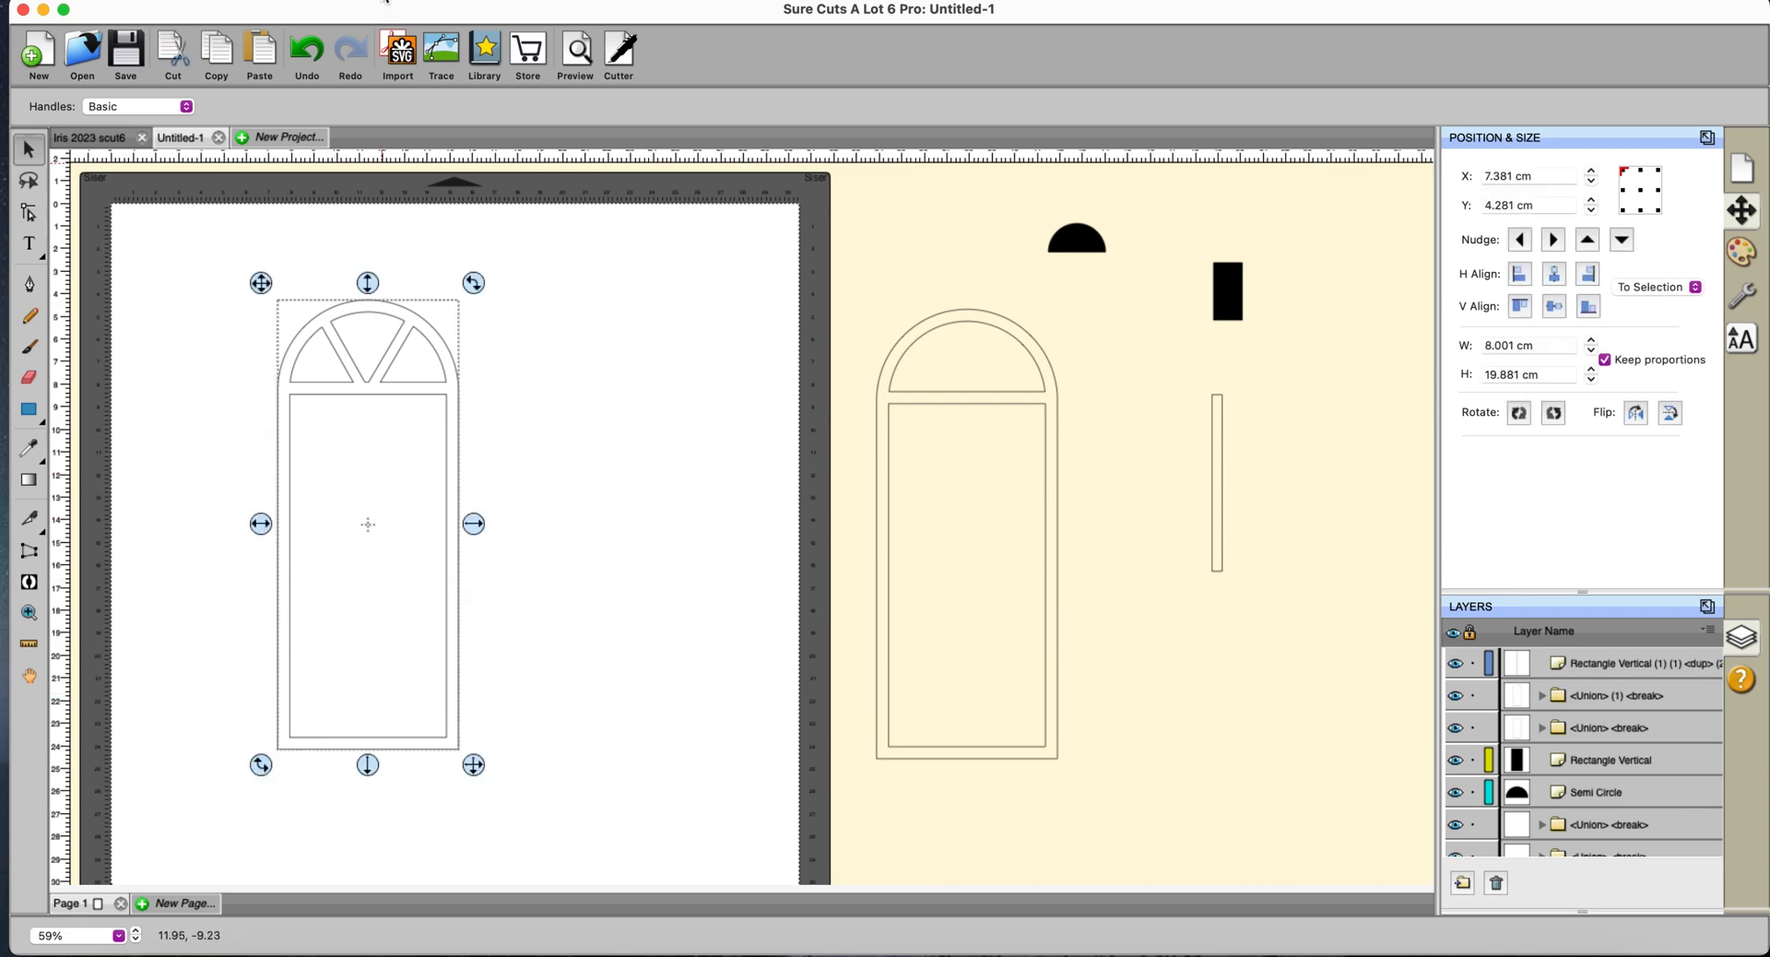
Group the frame outline, the rectangular opening and the arch panes, and combine them into one shape with Exclude.
{"action": "left_click", "coordinate": [361, 0]}
{"action": "left_click", "coordinate": [186, 238]}
{"action": "left_click", "coordinate": [186, 239]}
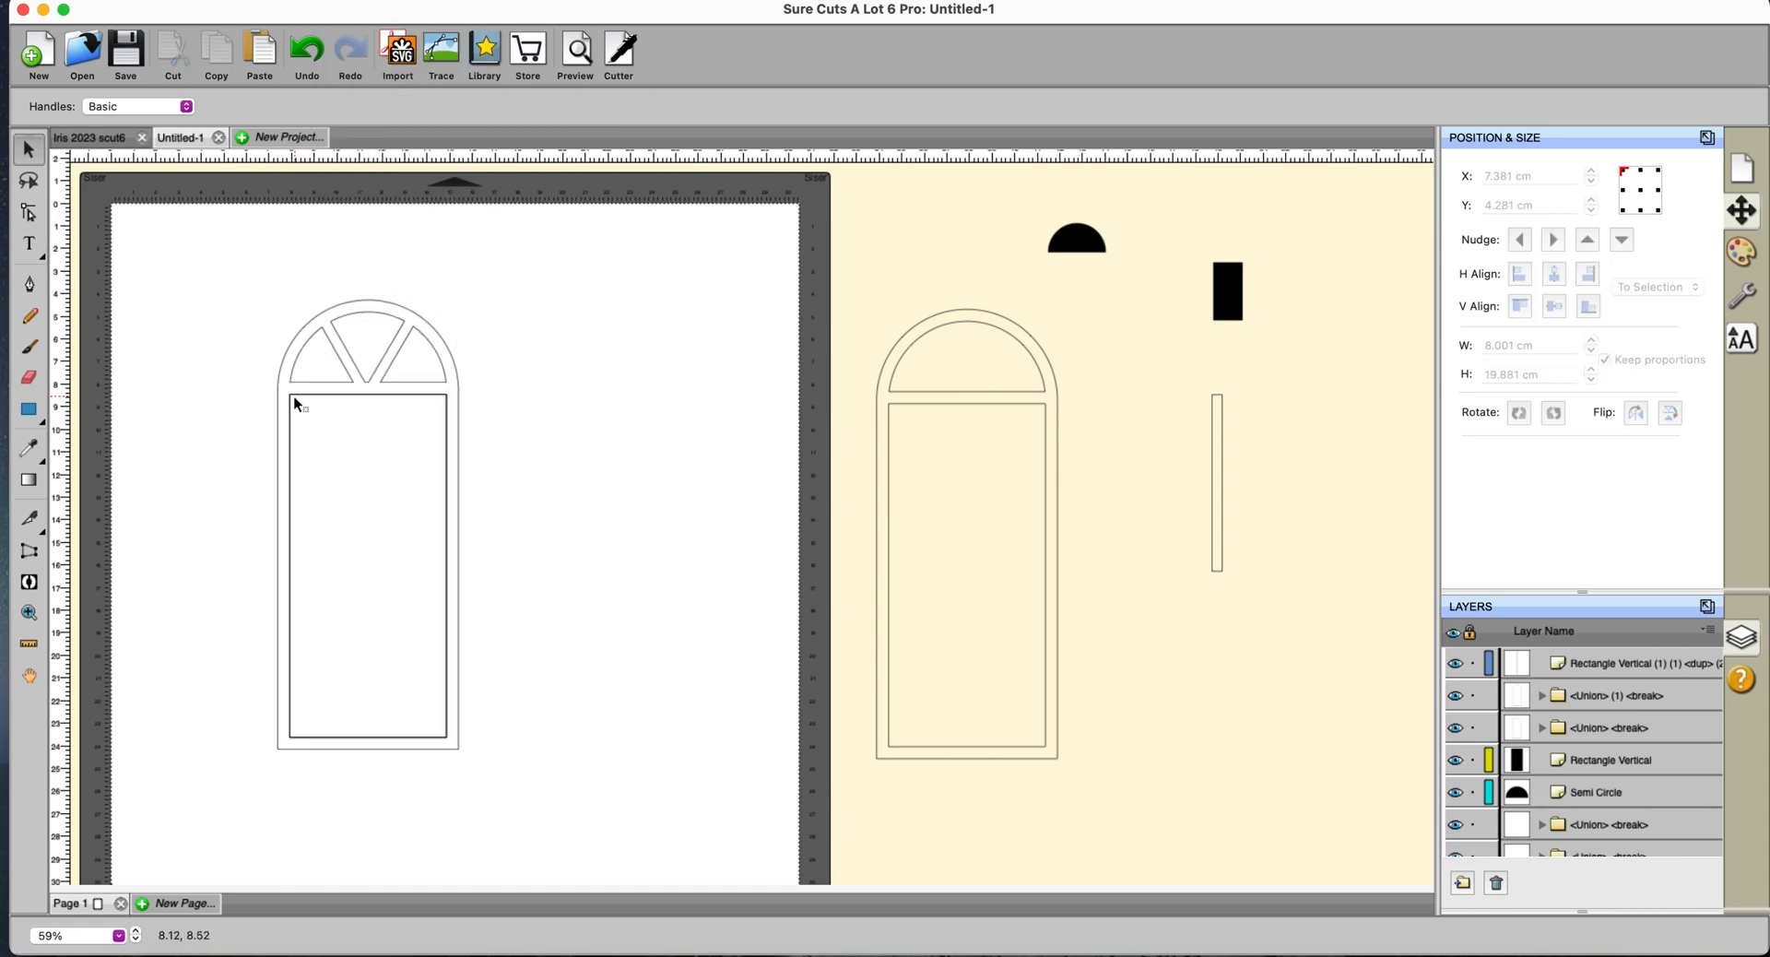
{"action": "left_click_drag", "start_coordinate": [232, 312], "coordinate": [459, 341]}
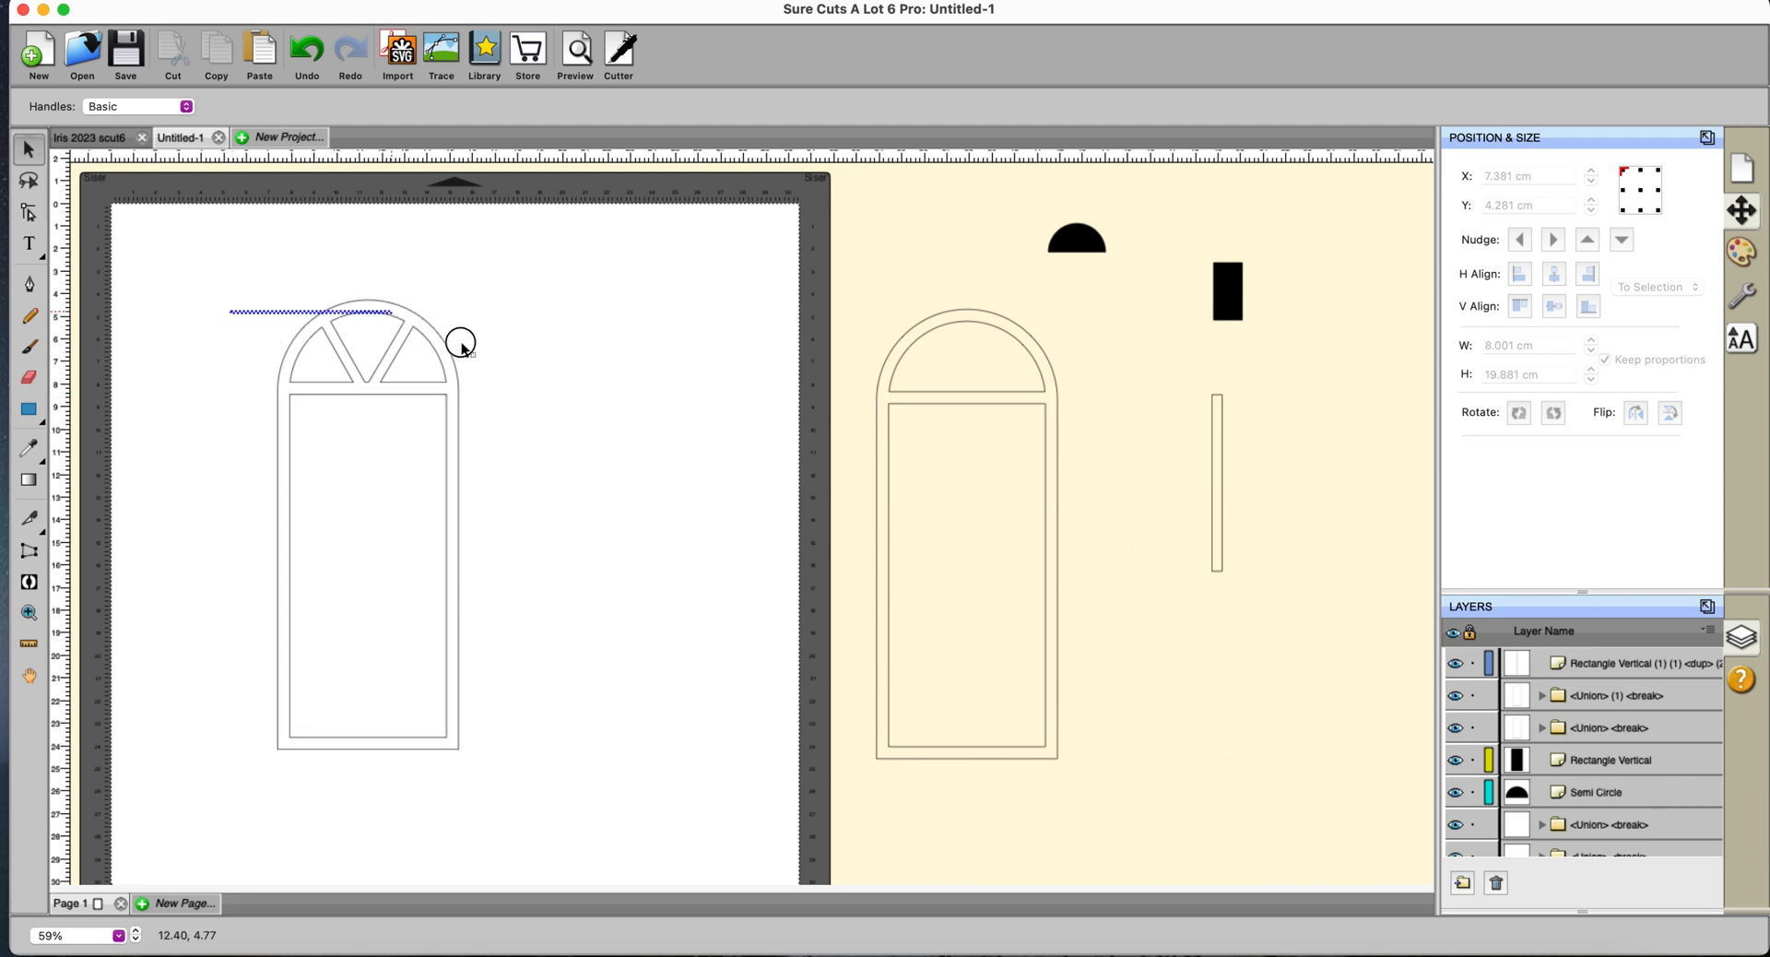
{"action": "left_click_drag", "start_coordinate": [197, 236], "coordinate": [630, 833]}
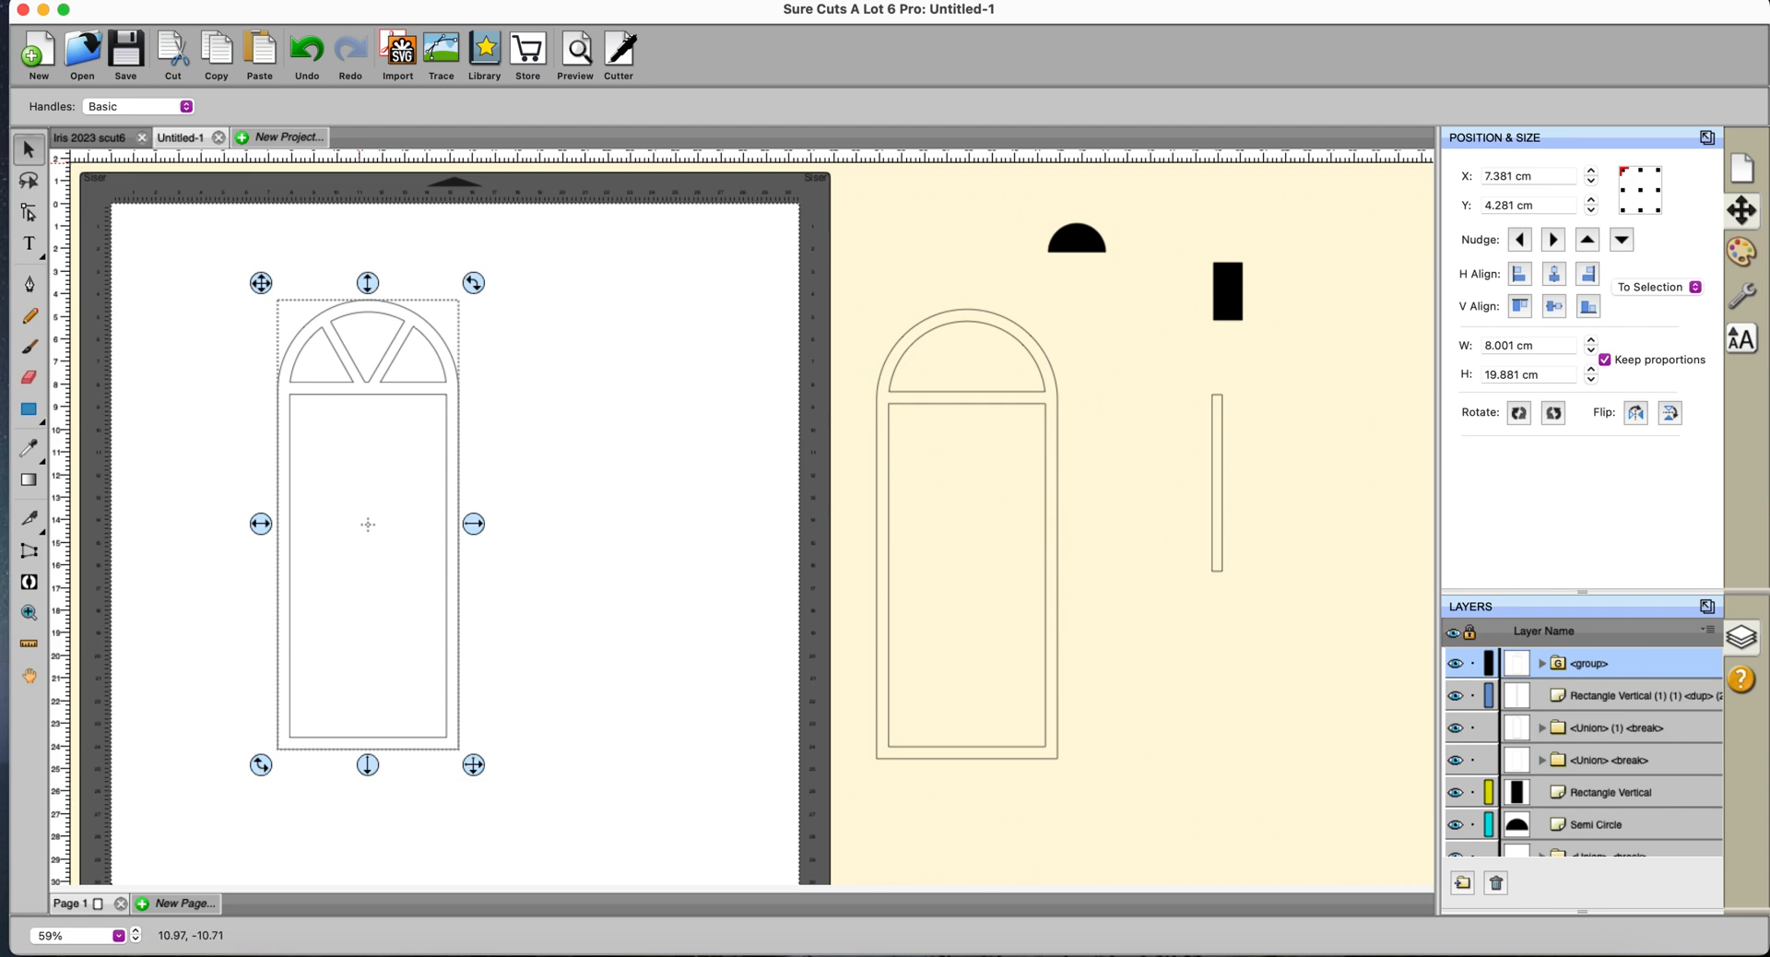
{"action": "left_click", "coordinate": [357, 0]}
{"action": "left_click", "coordinate": [369, 44]}
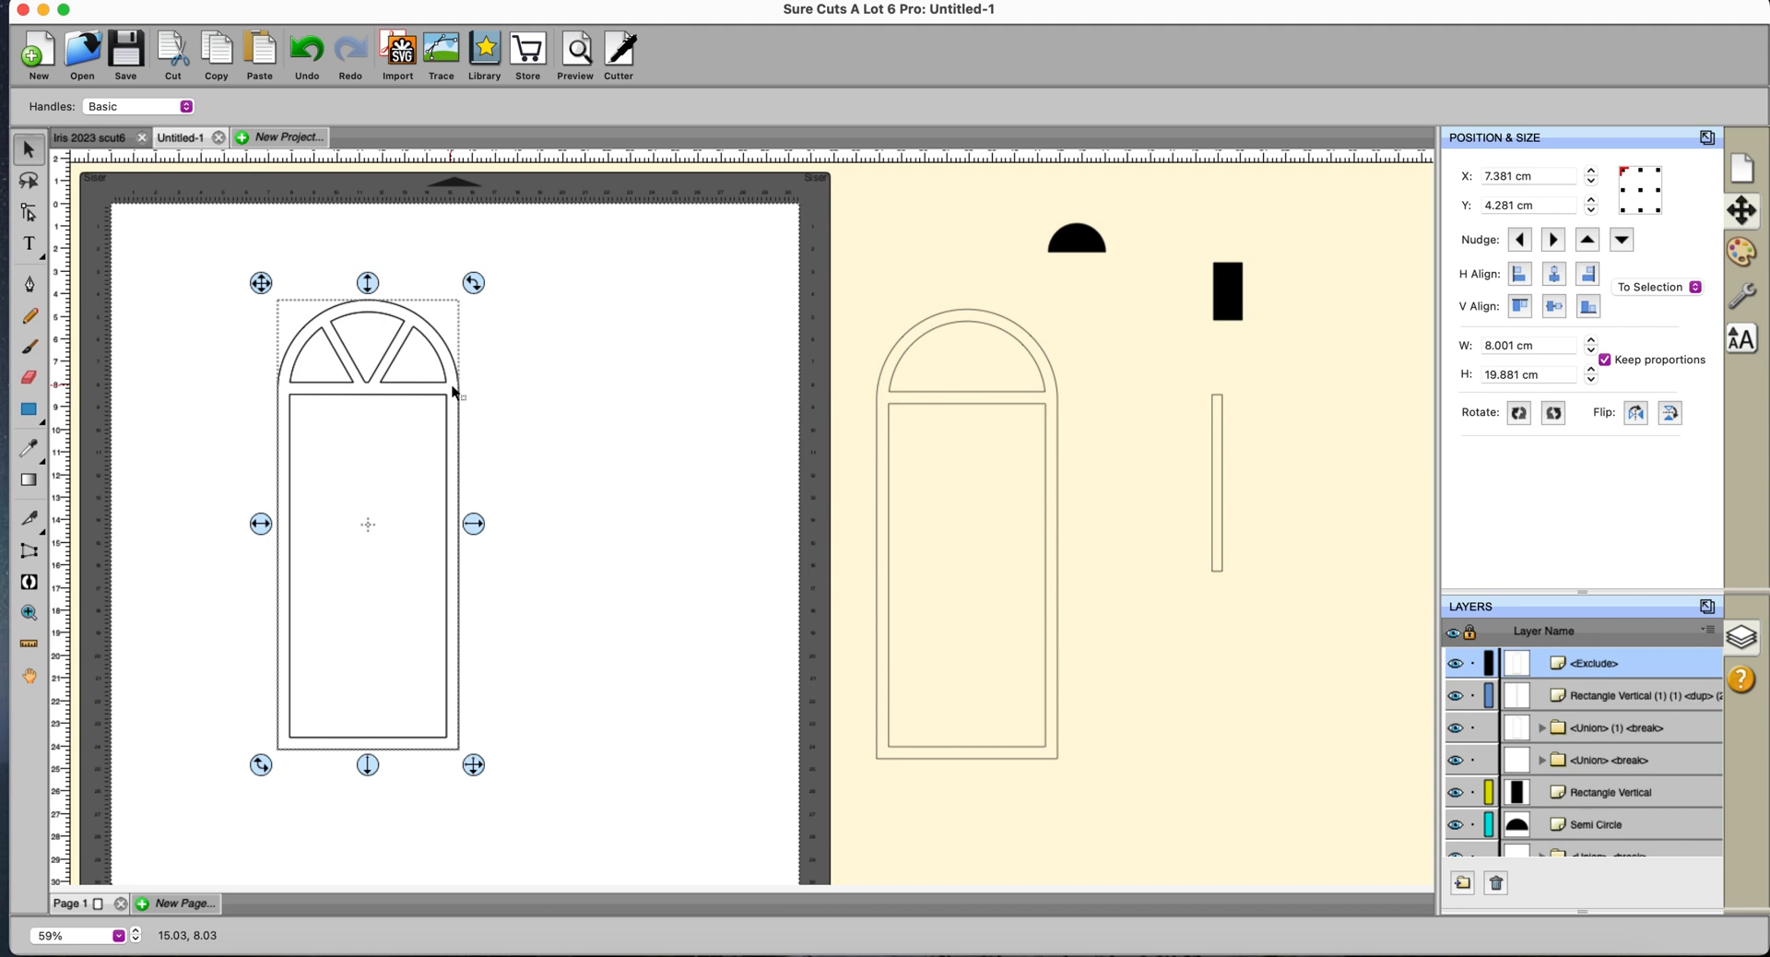
Place the narrow bar down the middle of the rectangular opening and set its height to 15.578 cm without keeping proportions.
{"action": "left_click", "coordinate": [1214, 396]}
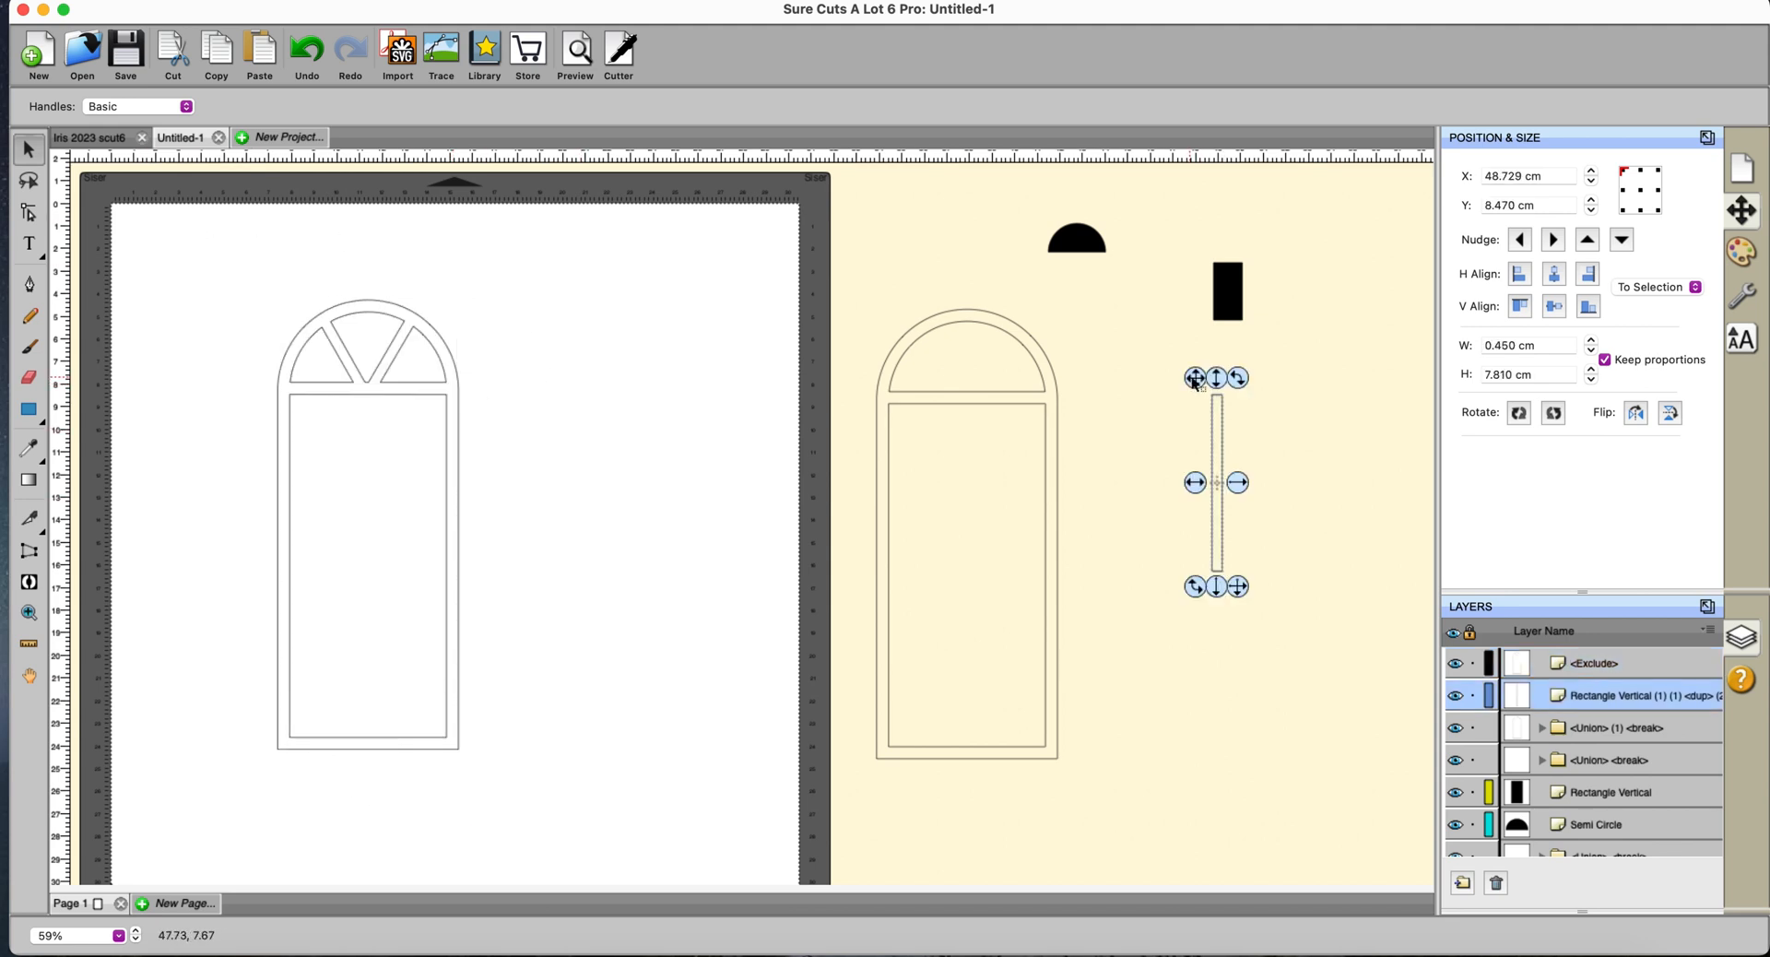
{"action": "left_click_drag", "start_coordinate": [1194, 378], "coordinate": [502, 372]}
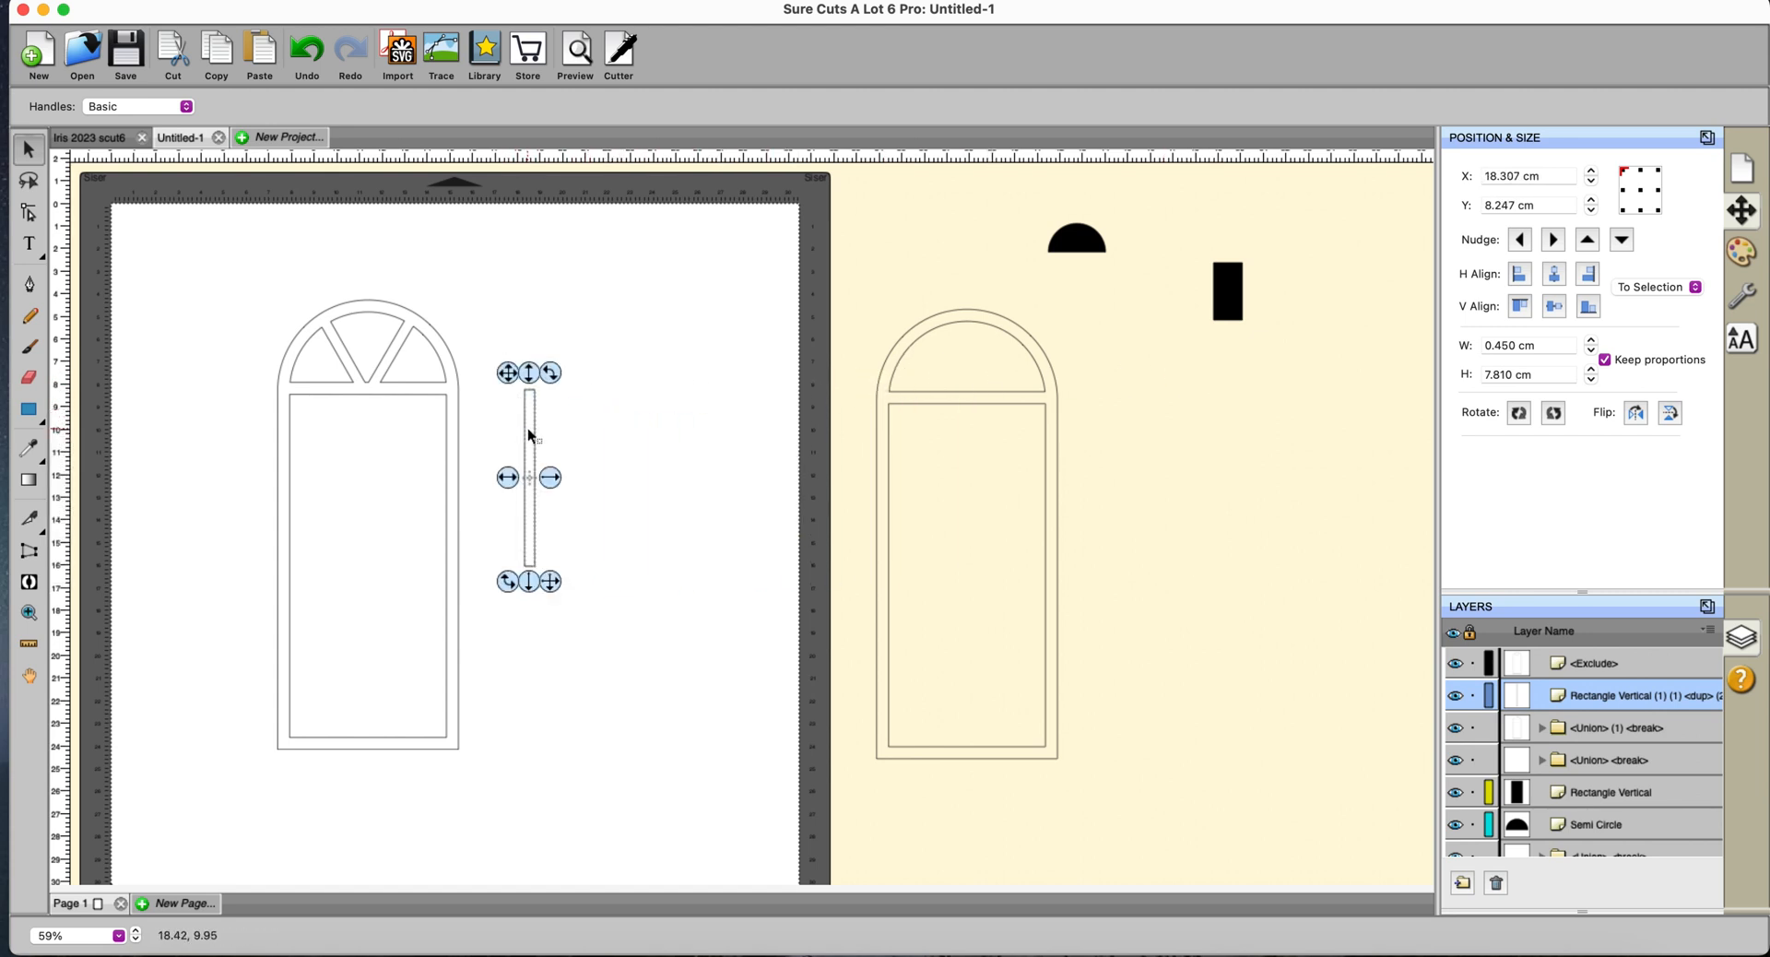
{"action": "left_click", "coordinate": [1591, 369]}
{"action": "left_click_drag", "start_coordinate": [1593, 374], "coordinate": [1592, 374]}
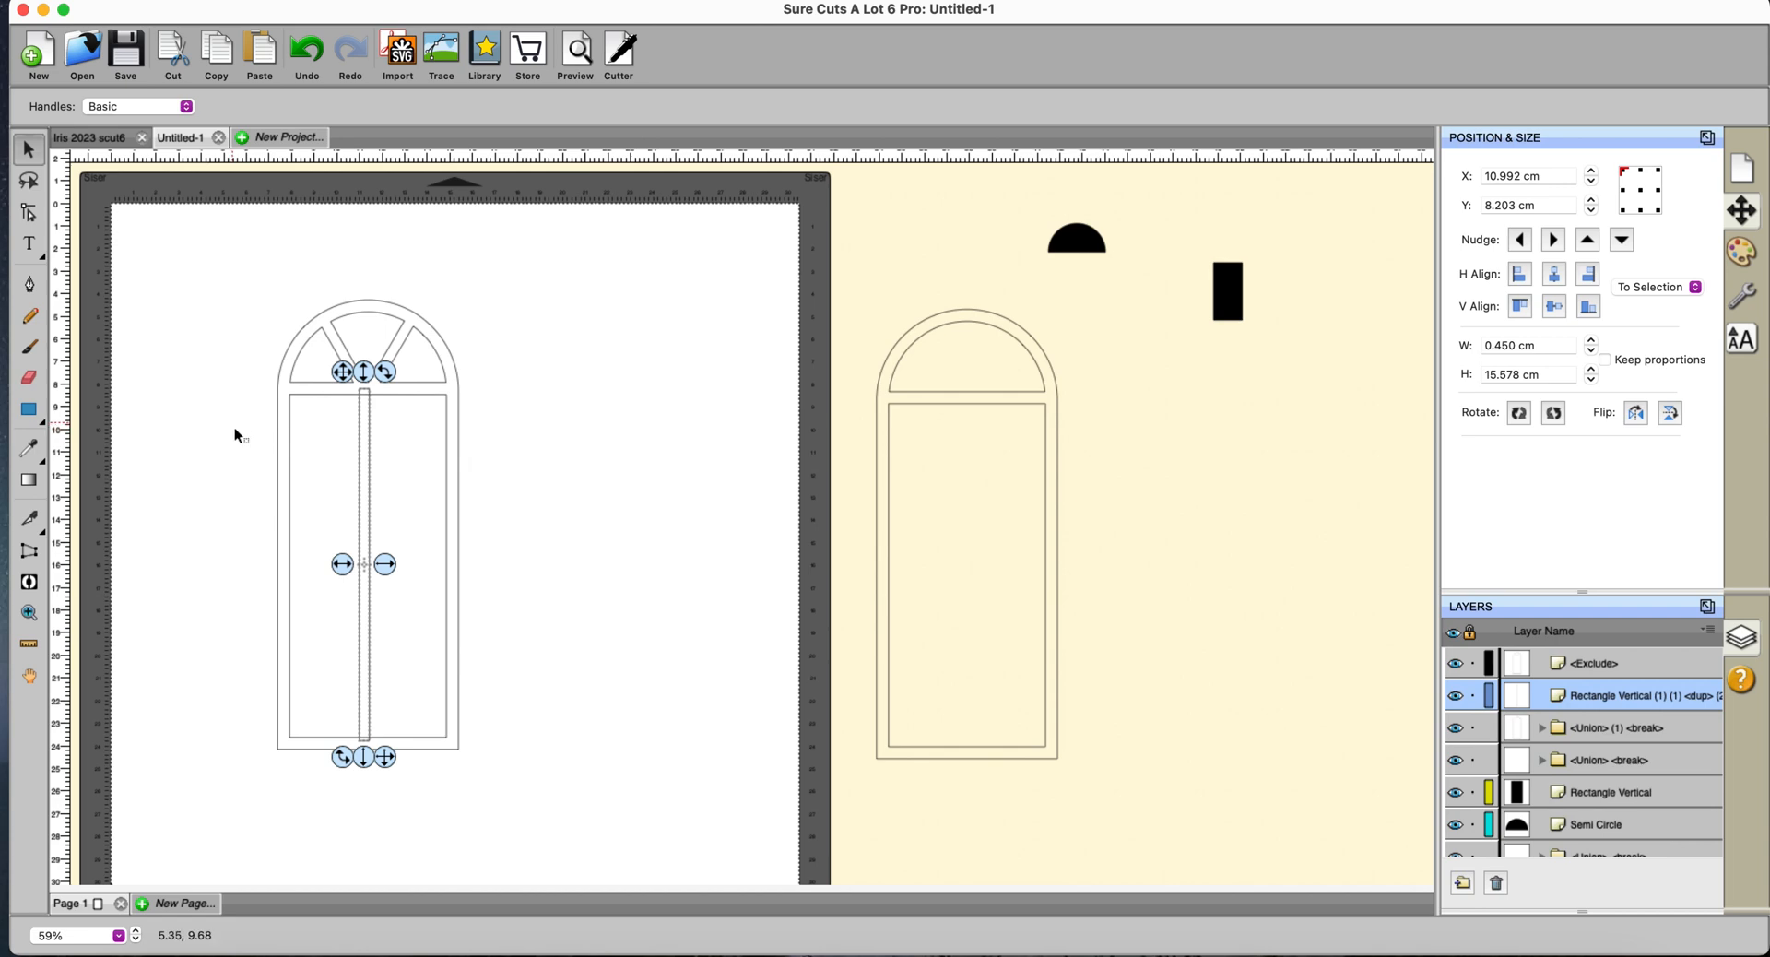
Copy and paste the long vertical bar and place the copy in the empty mat area beside the frame.
{"action": "right_click", "coordinate": [335, 474]}
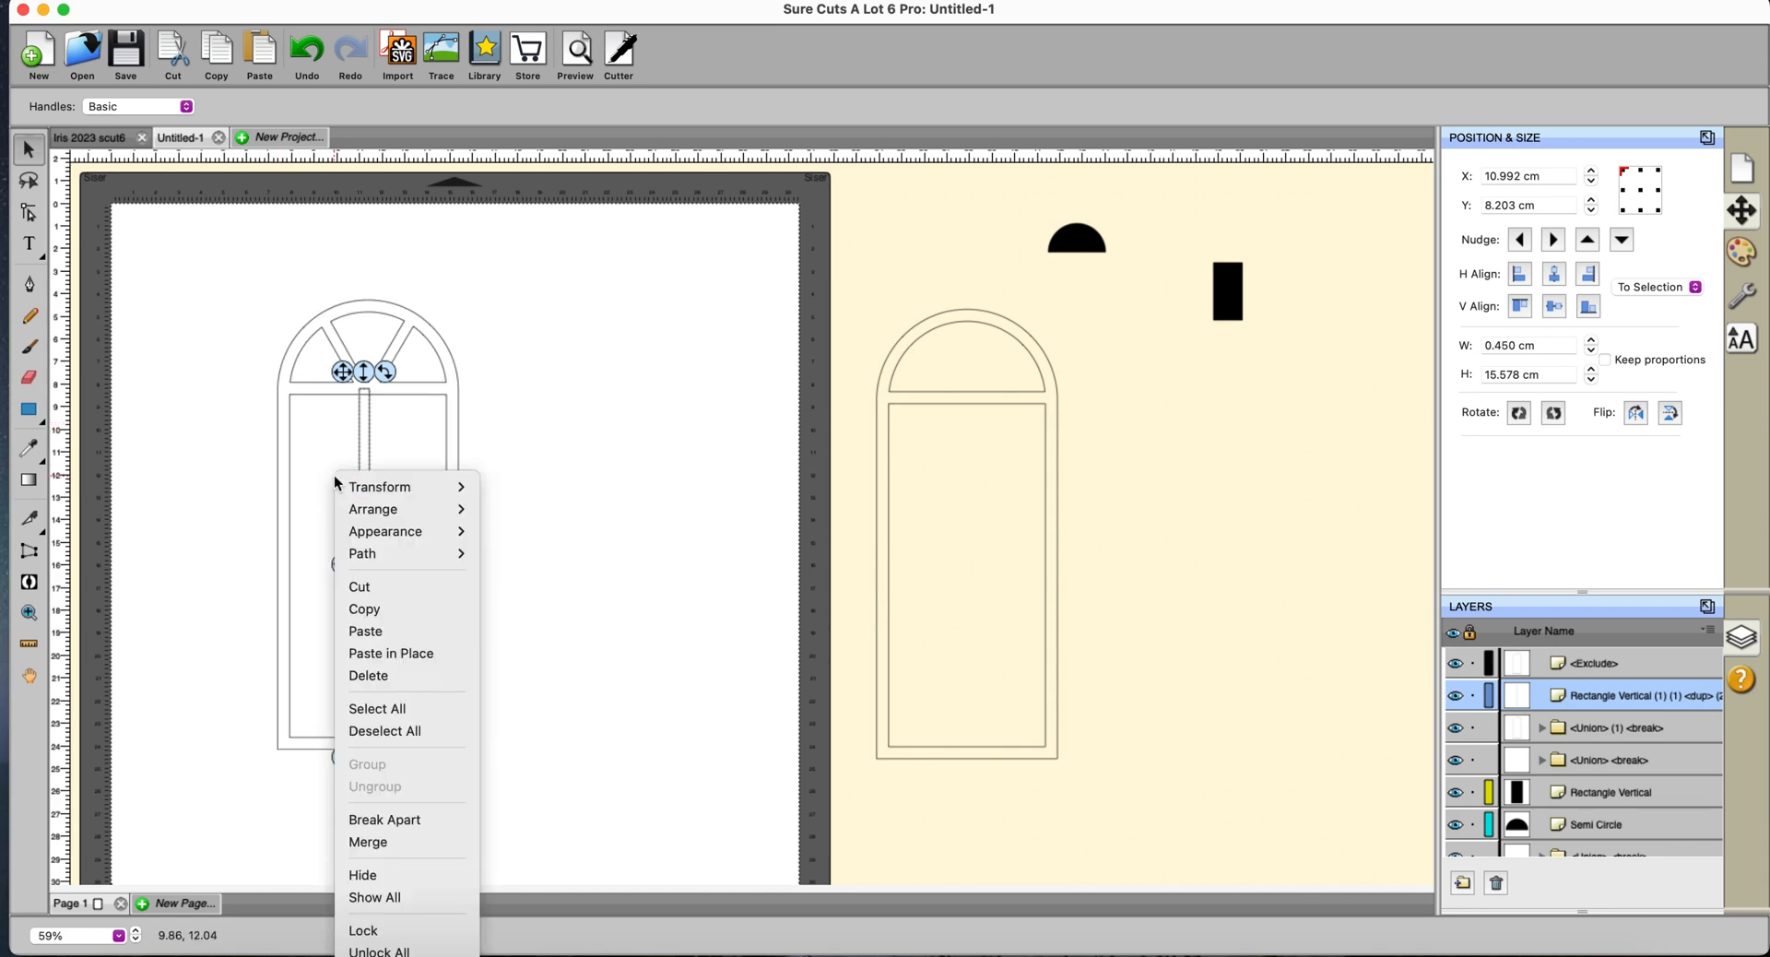
{"action": "left_click", "coordinate": [361, 612]}
{"action": "right_click", "coordinate": [372, 478]}
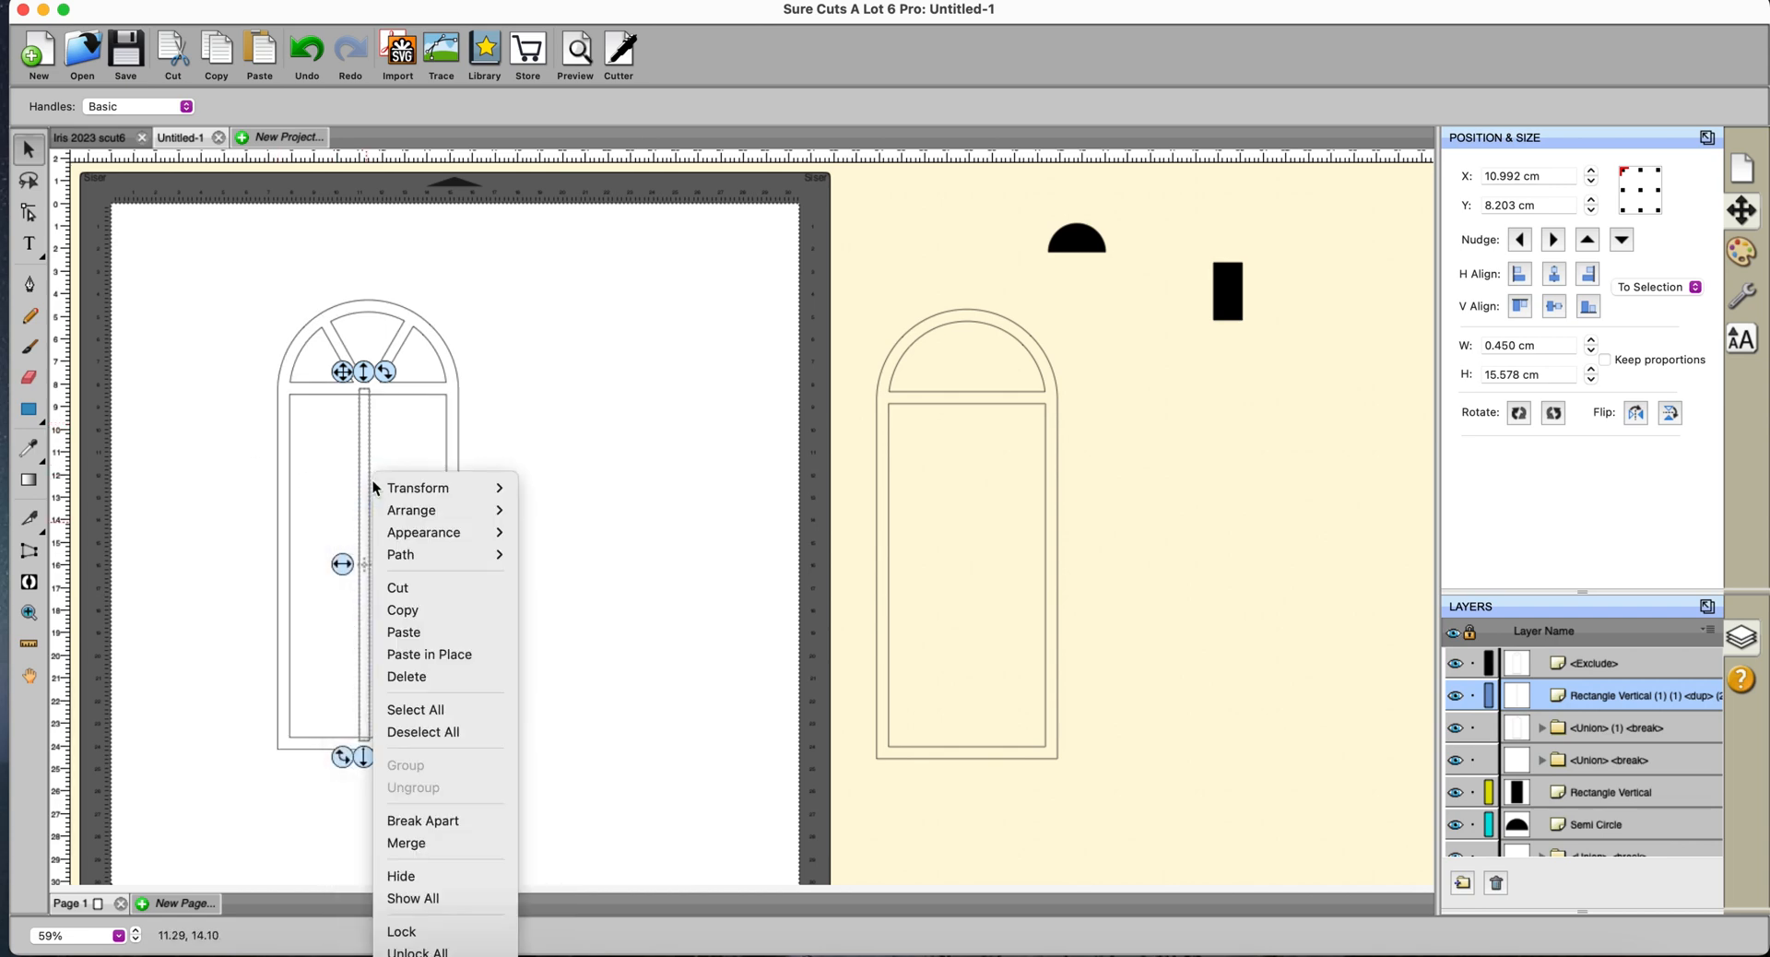
{"action": "left_click", "coordinate": [402, 635]}
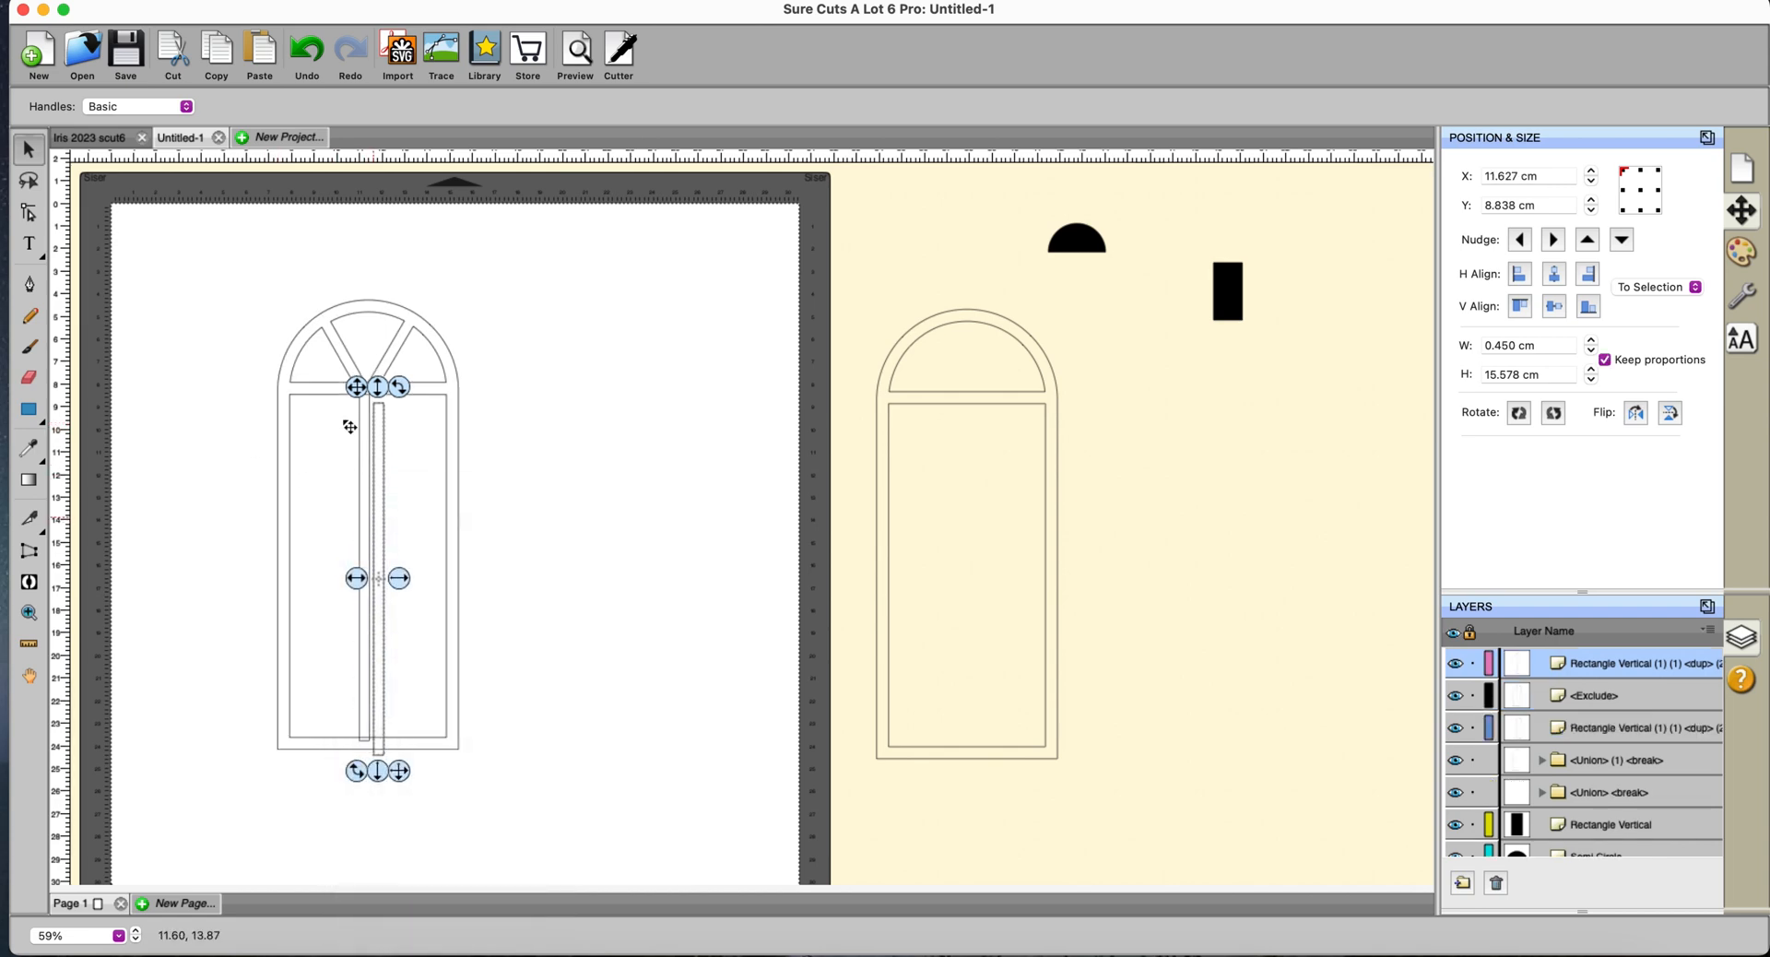
{"action": "left_click", "coordinate": [459, 383]}
{"action": "left_click_drag", "start_coordinate": [459, 382], "coordinate": [667, 340]}
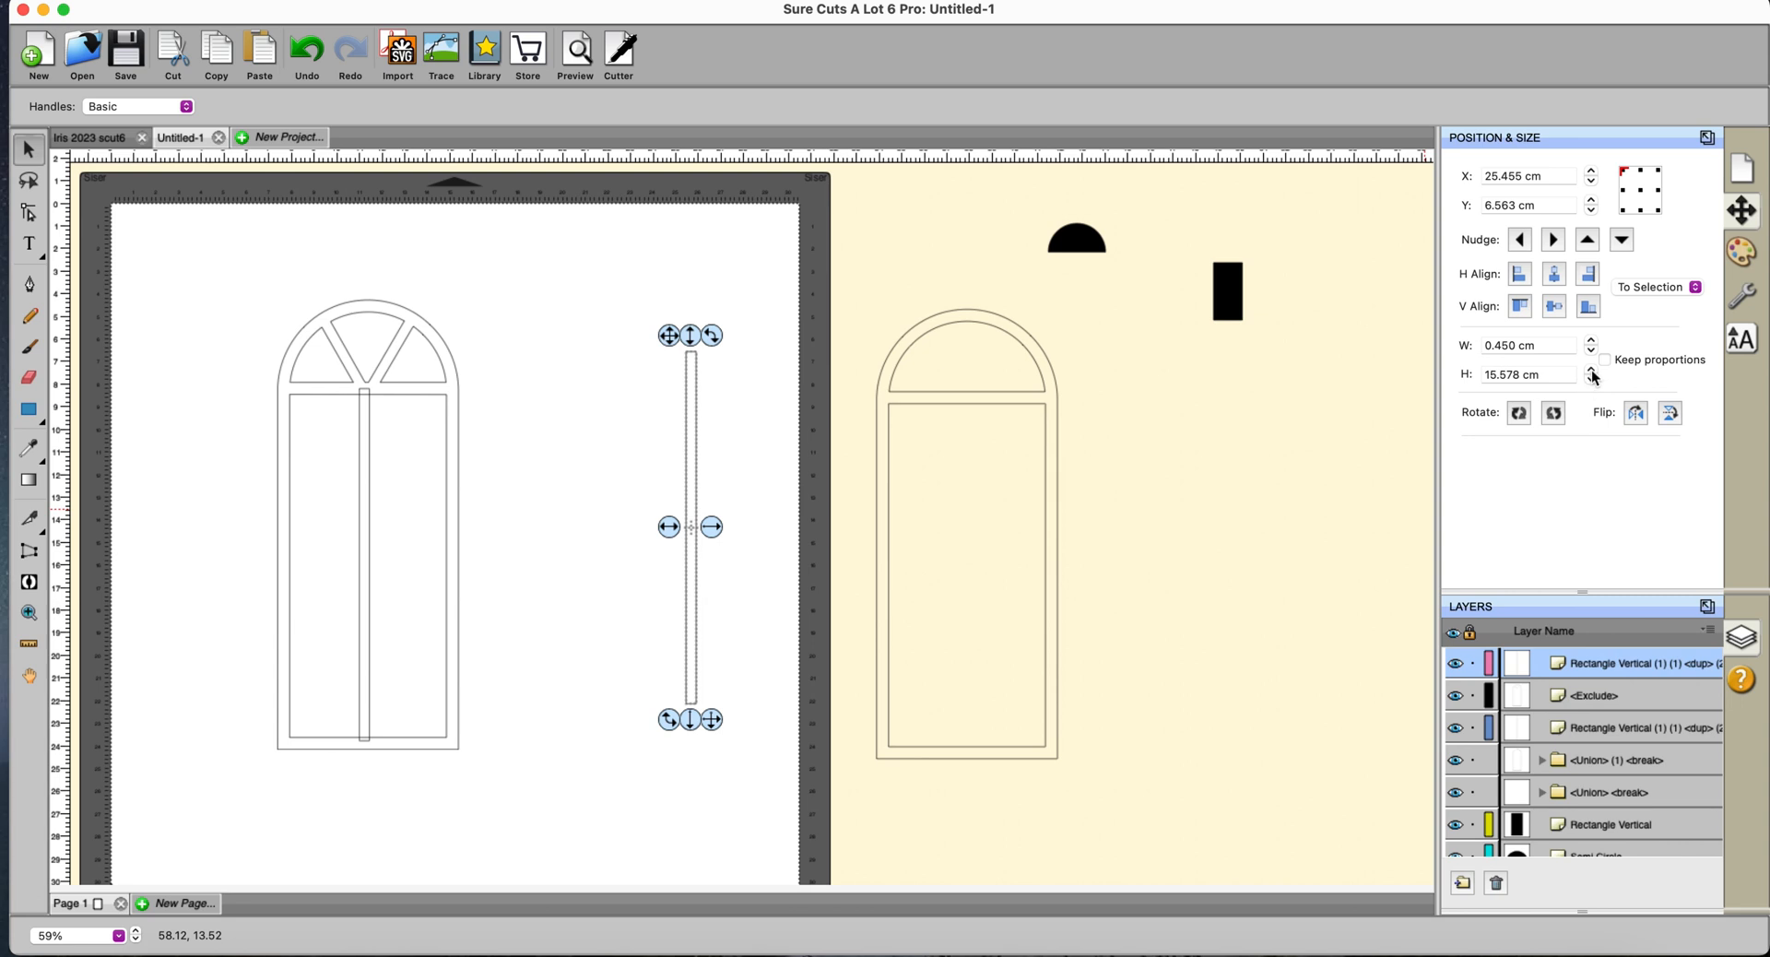
Shorten the copied bar to a height of 7.830 cm, keeping its width.
{"action": "left_click", "coordinate": [1592, 379]}
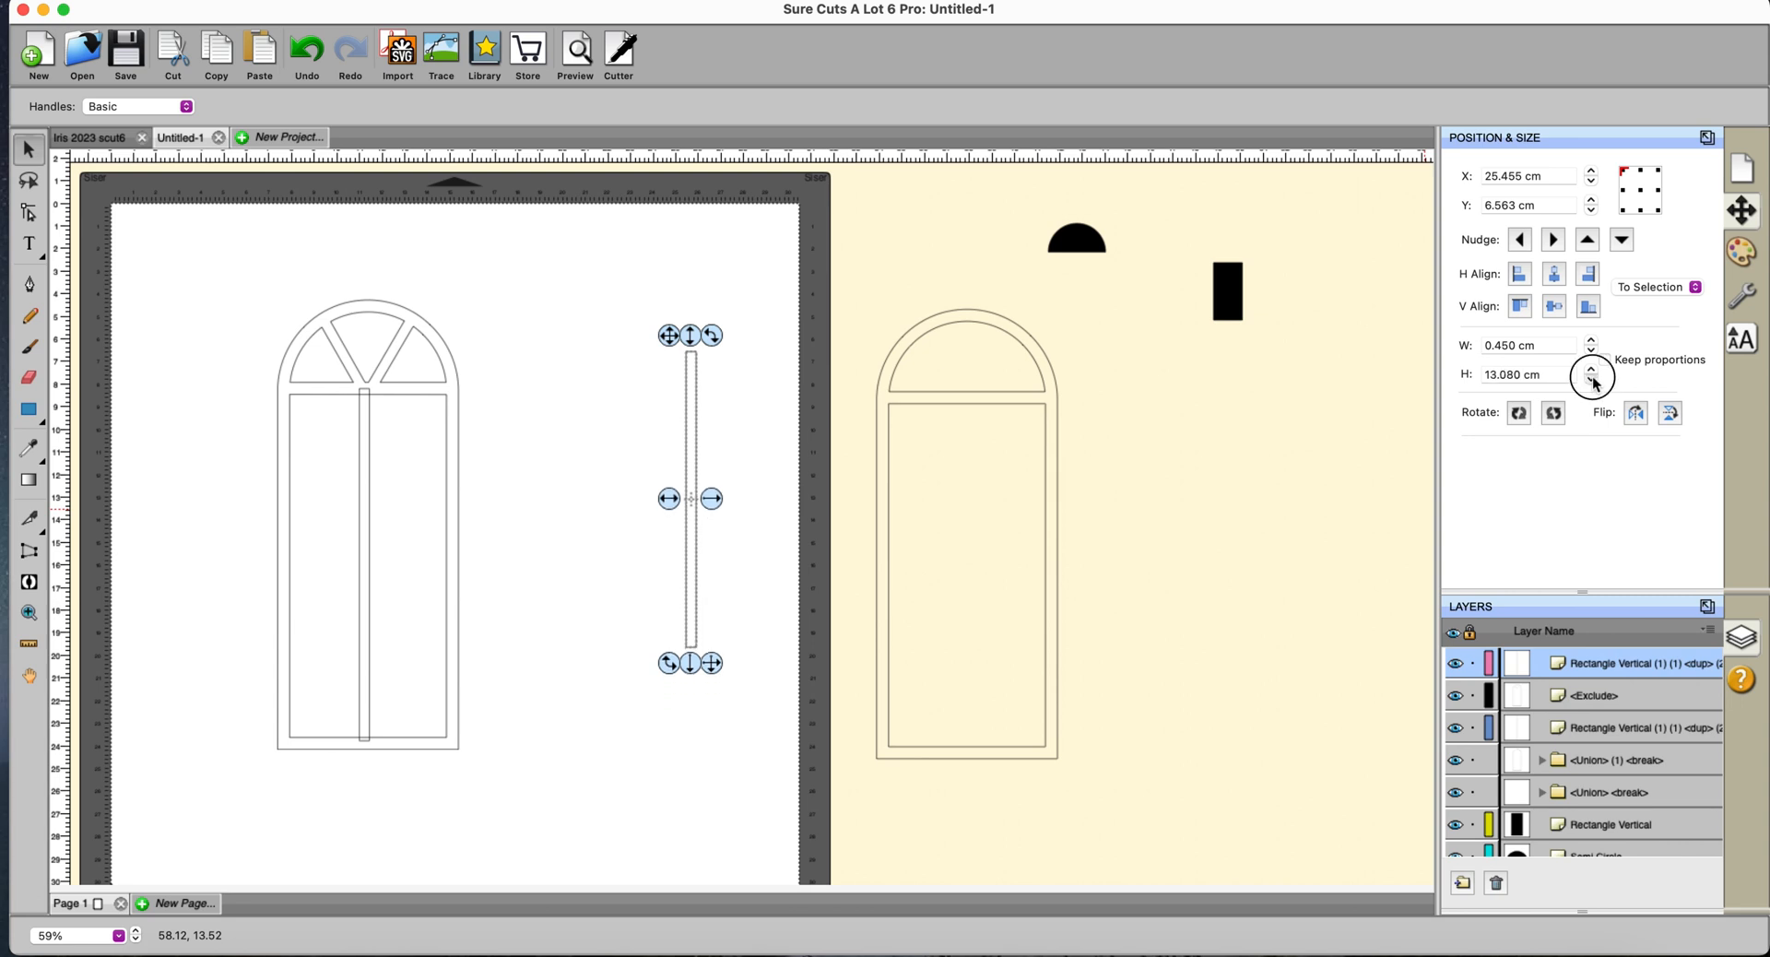
{"action": "left_click_drag", "start_coordinate": [1591, 379], "coordinate": [1594, 383]}
{"action": "left_click", "coordinate": [622, 620]}
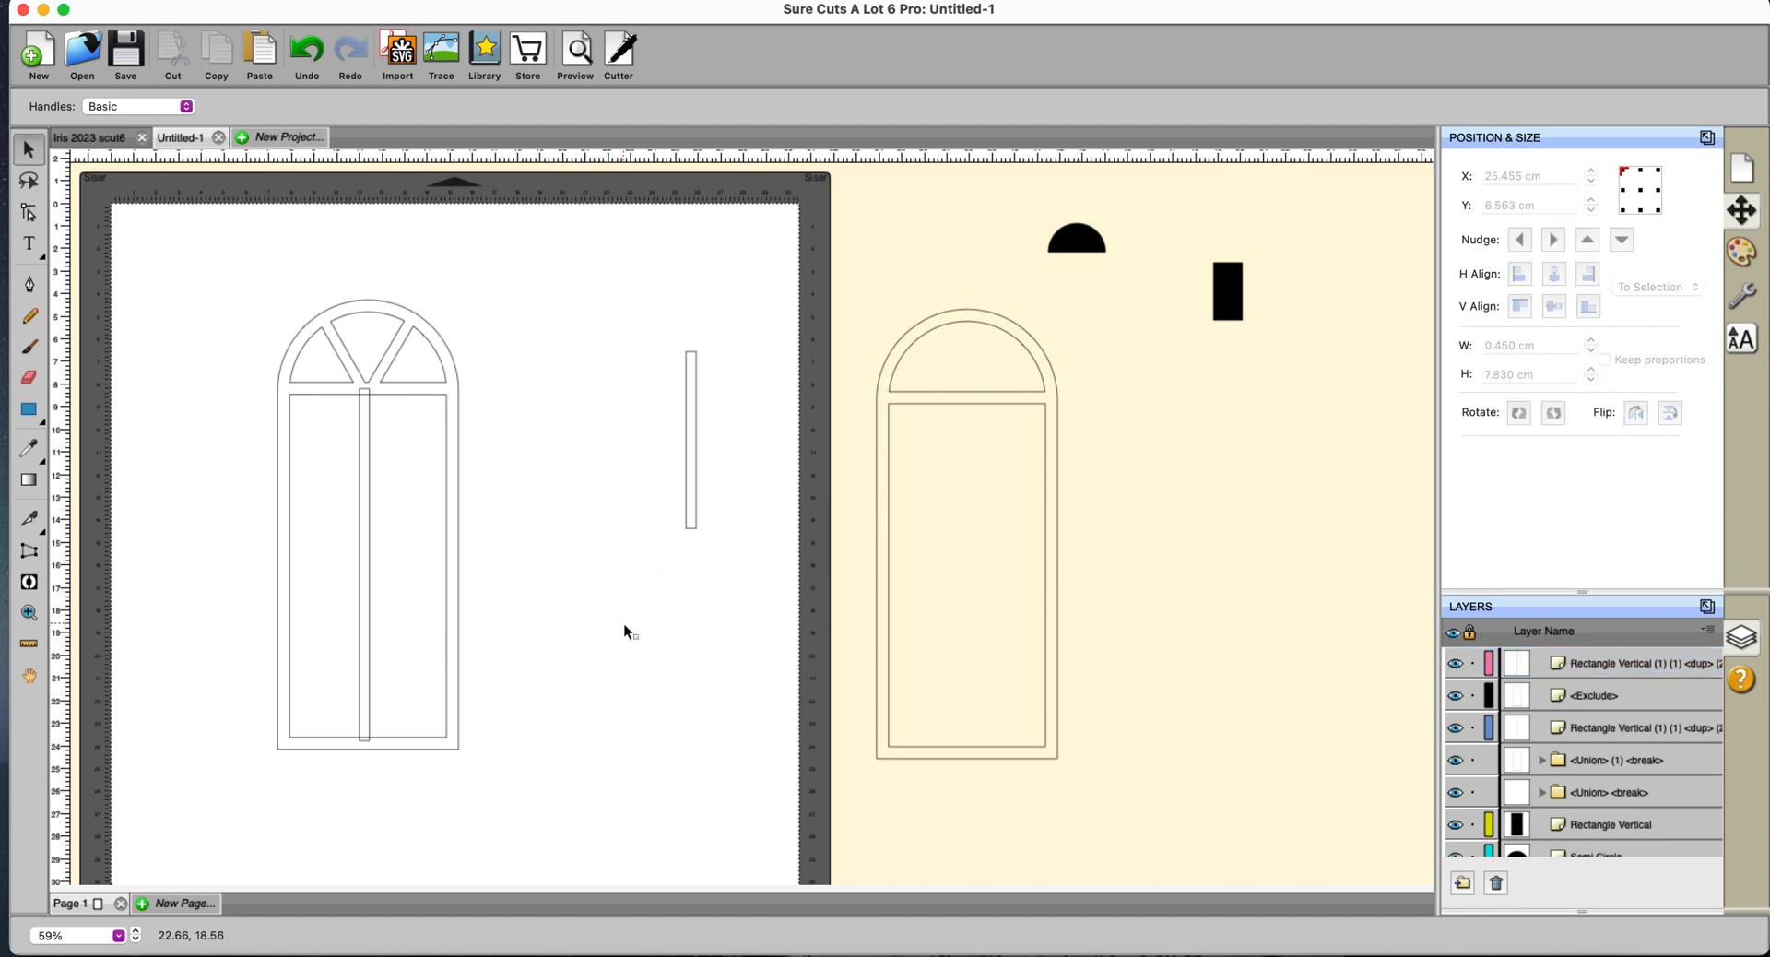
Center the long vertical bar horizontally with the frame and unite the two shapes with Union.
{"action": "left_click_drag", "start_coordinate": [185, 257], "coordinate": [573, 819]}
{"action": "left_click", "coordinate": [1555, 276]}
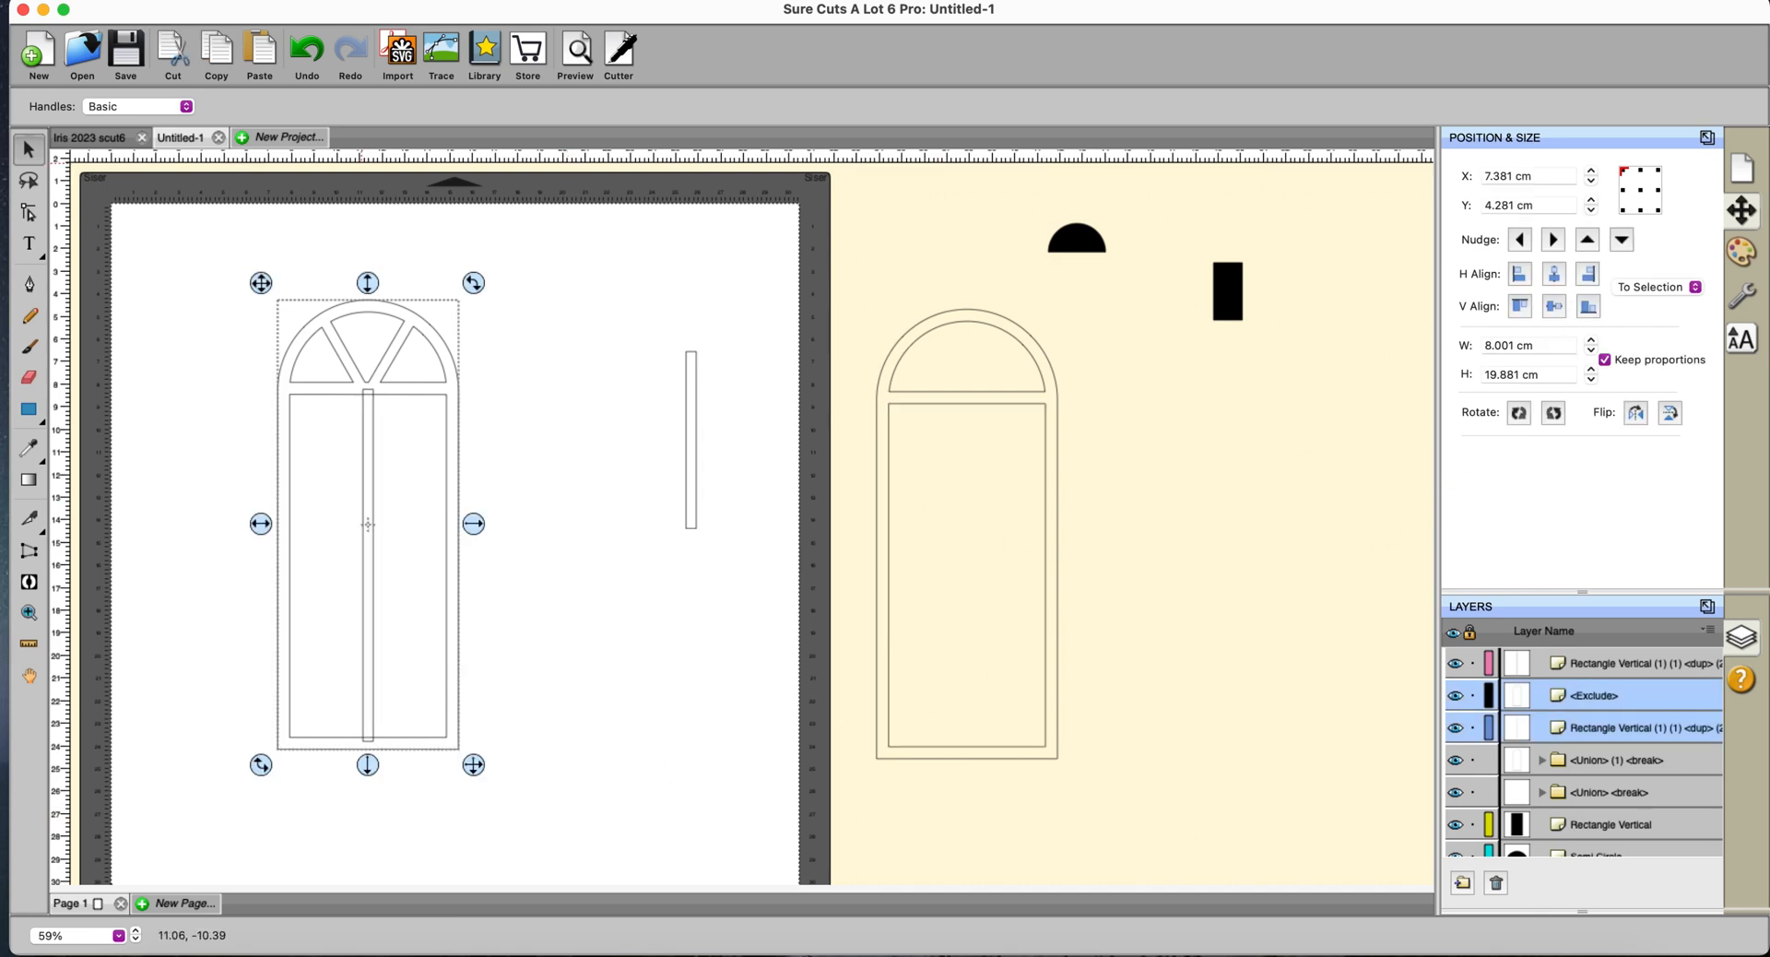
{"action": "left_click", "coordinate": [362, 0]}
{"action": "left_click", "coordinate": [376, 3]}
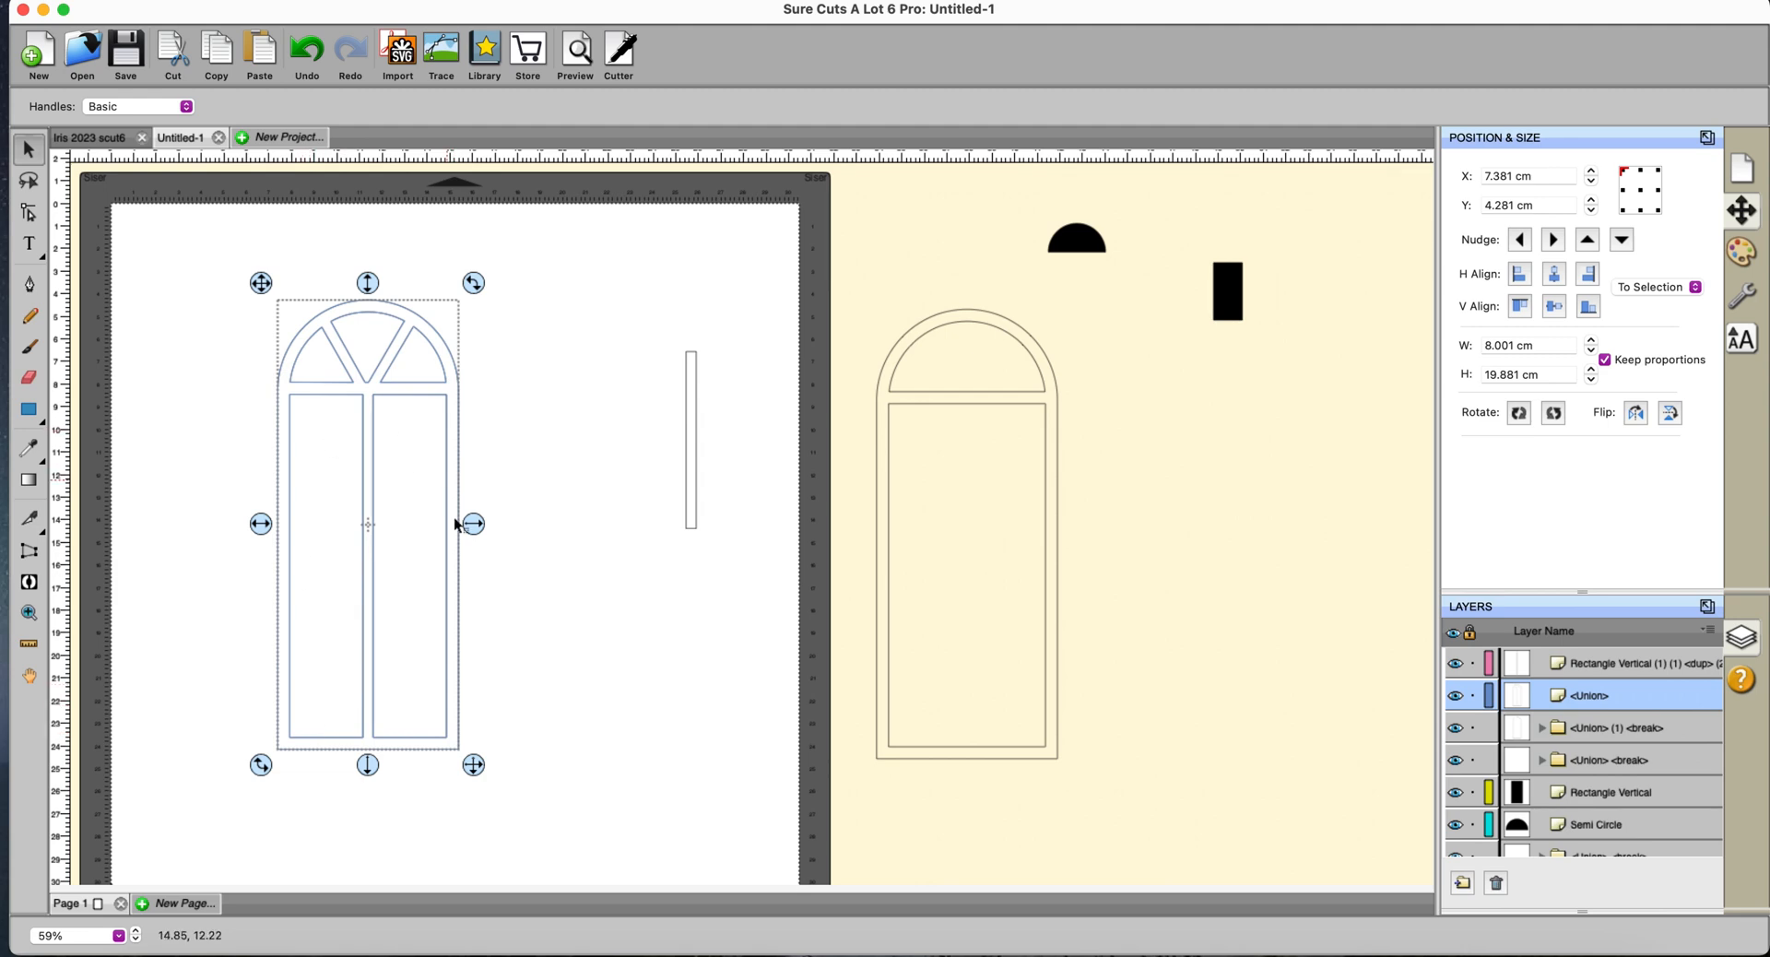
Rotate the short bar to horizontal, set its width to about 7.473 cm and place it level with the crossbar, overlapping the frame's side.
{"action": "left_click", "coordinate": [692, 462]}
{"action": "left_click", "coordinate": [1526, 414]}
{"action": "left_click", "coordinate": [1525, 414]}
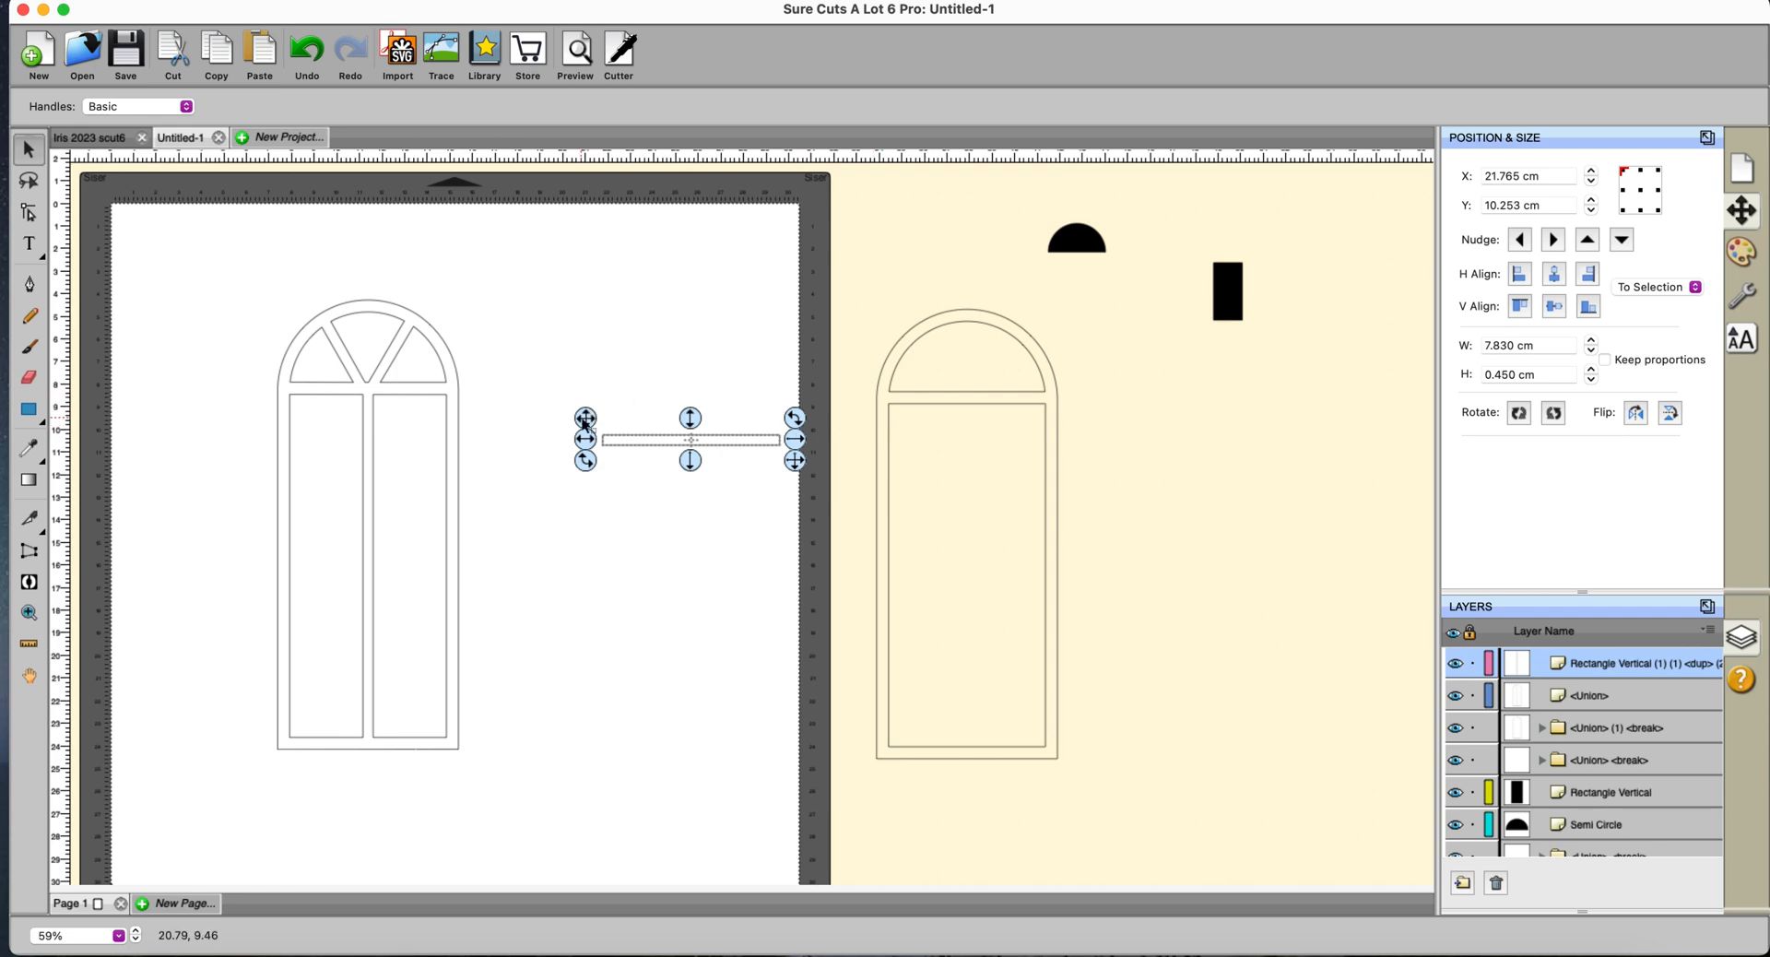
{"action": "left_click_drag", "start_coordinate": [586, 418], "coordinate": [264, 406]}
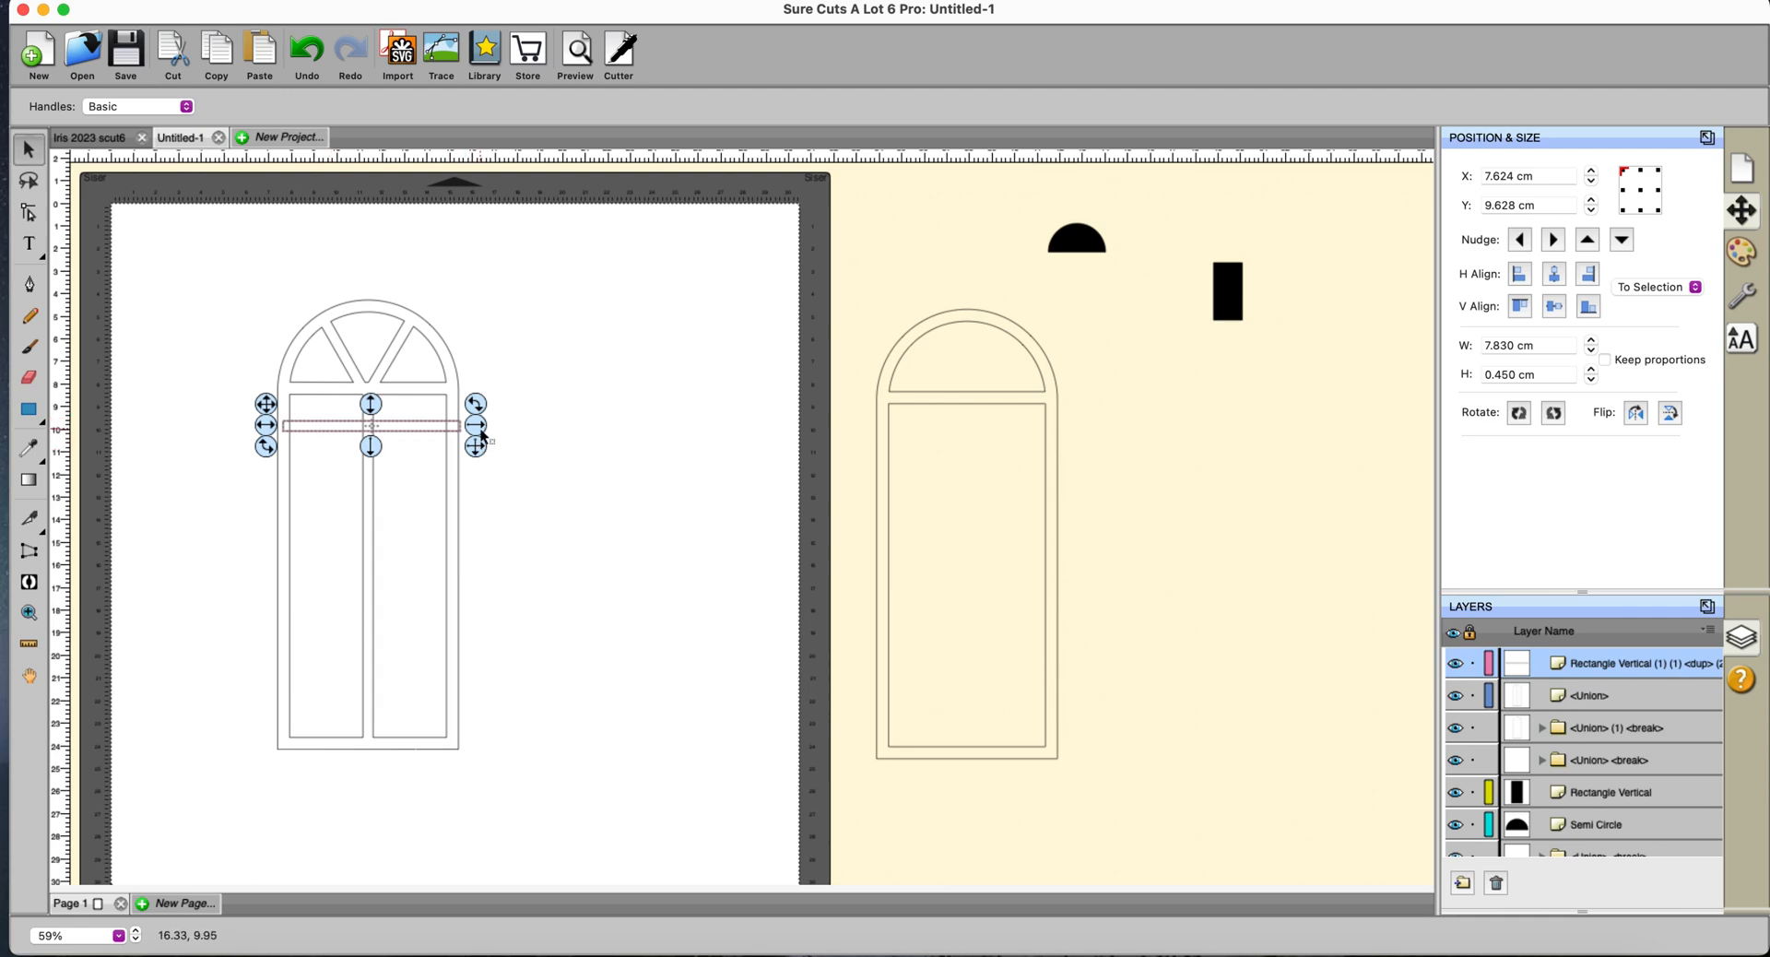
{"action": "left_click_drag", "start_coordinate": [476, 425], "coordinate": [567, 392]}
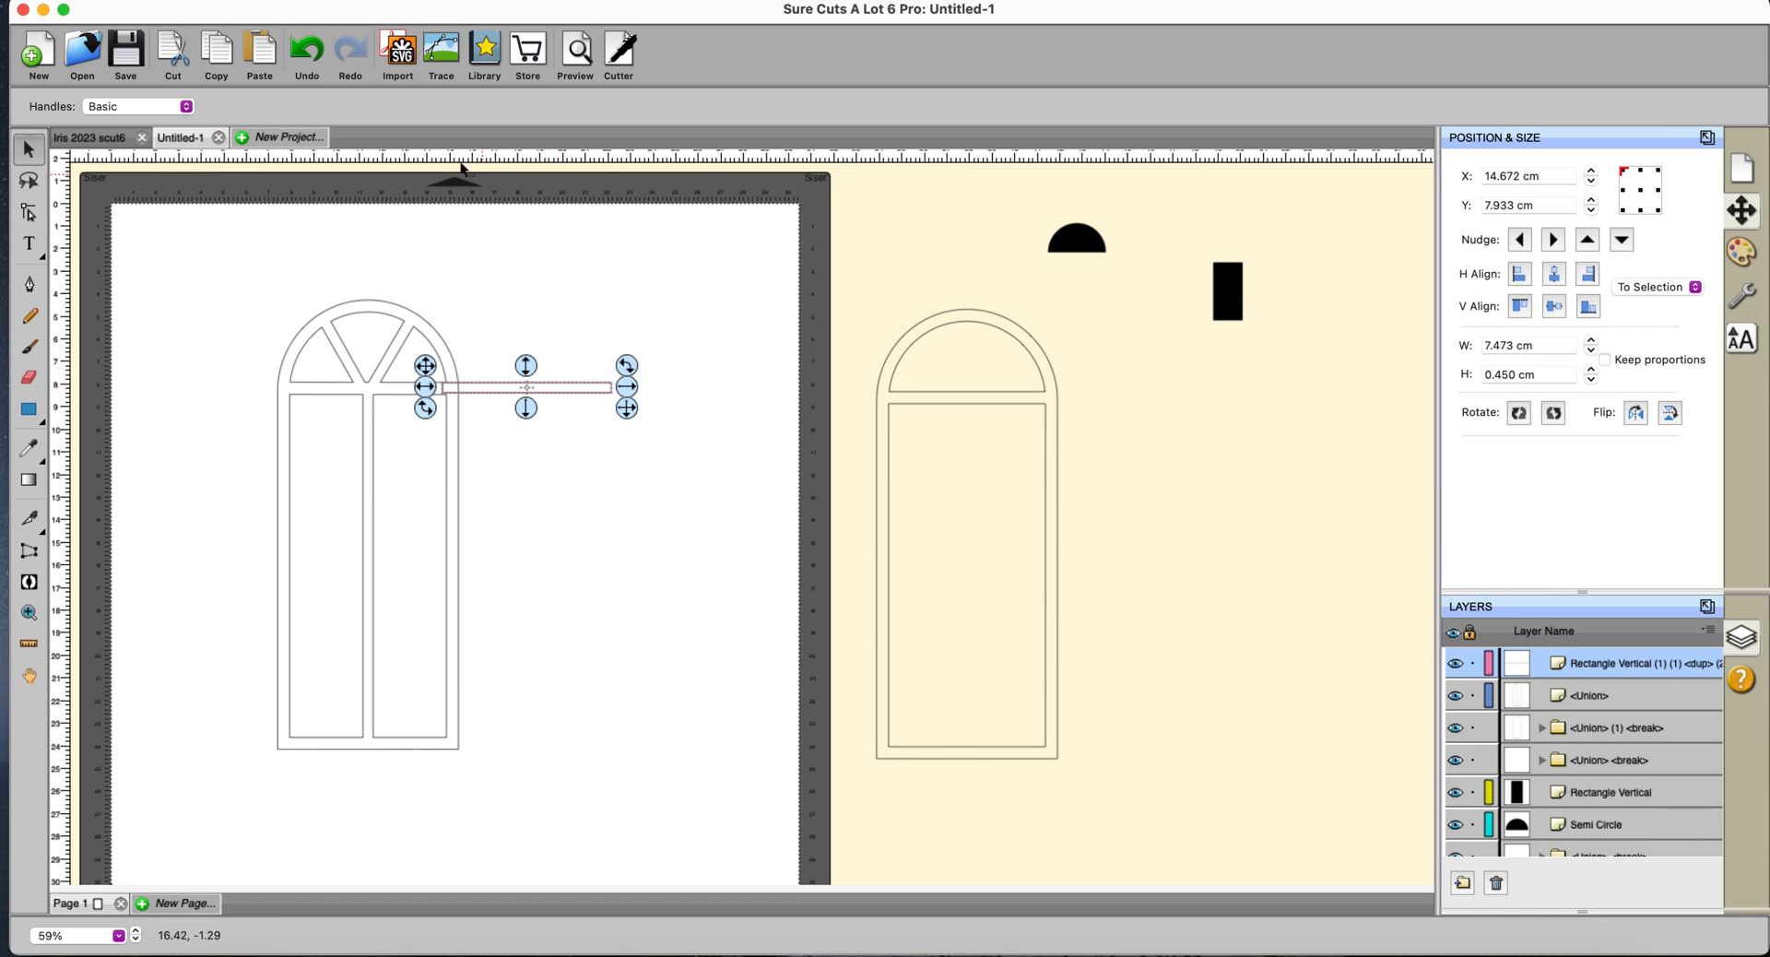
Duplicate the horizontal bar into 1 column and 5 rows with 0.508 cm vertical spacing.
{"action": "left_click", "coordinate": [328, 0]}
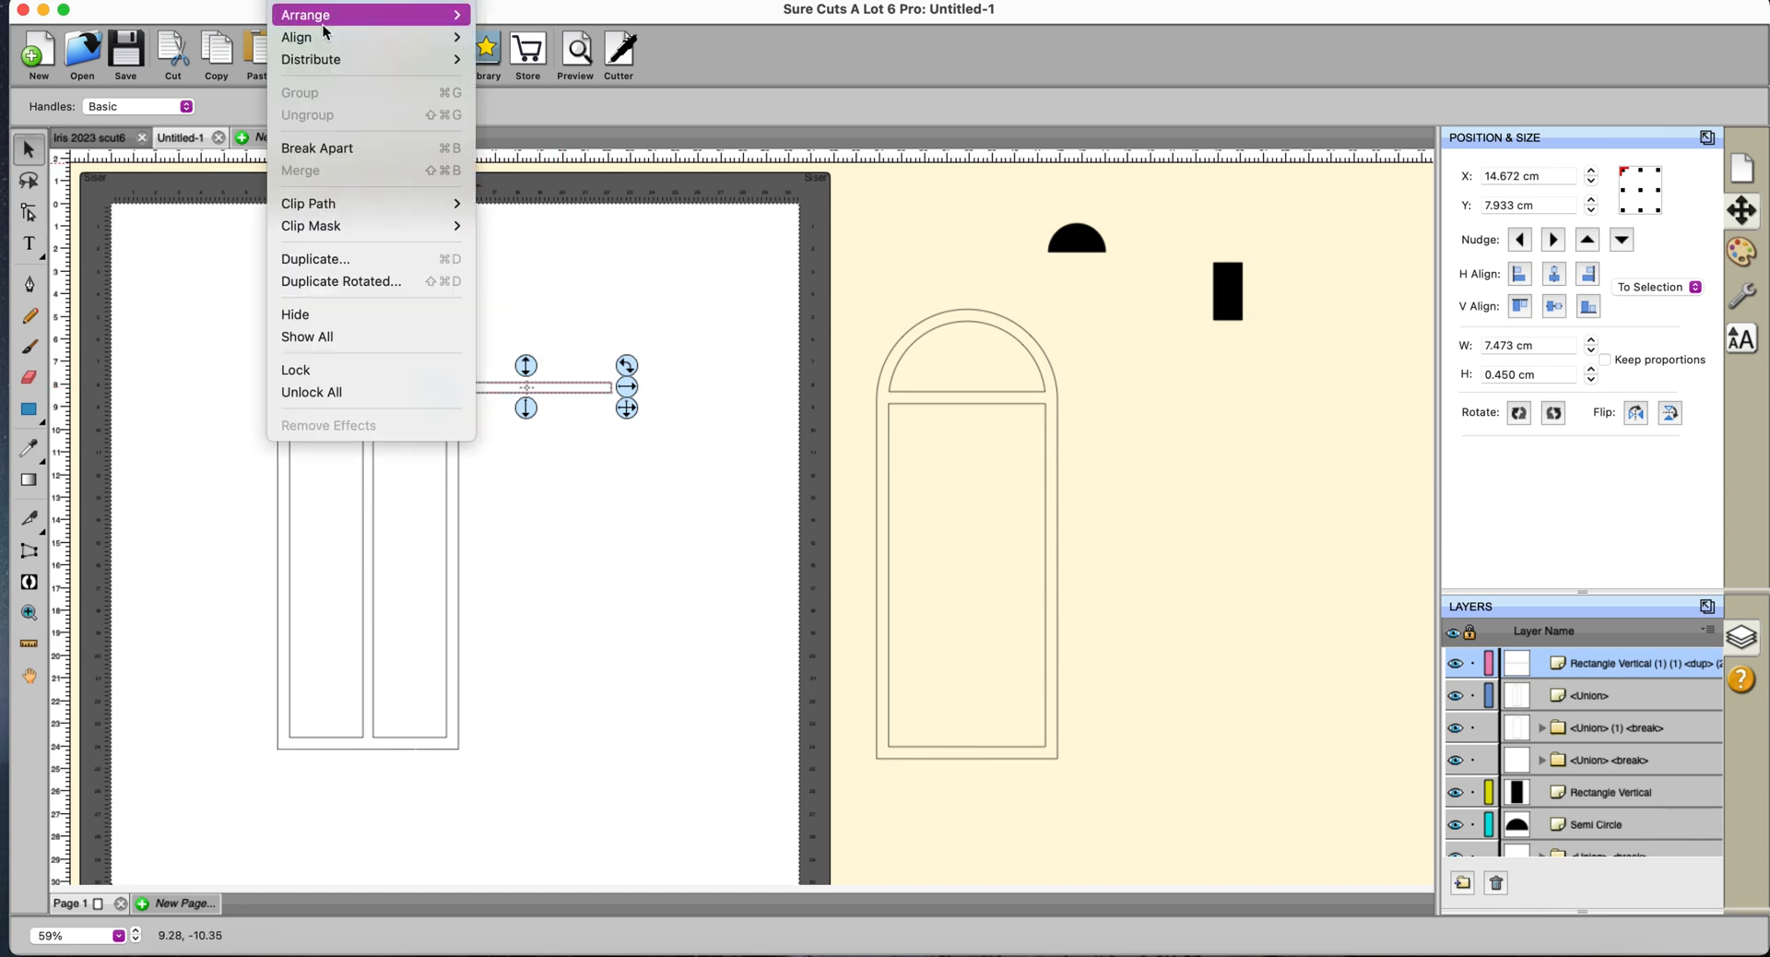
{"action": "left_click", "coordinate": [336, 264]}
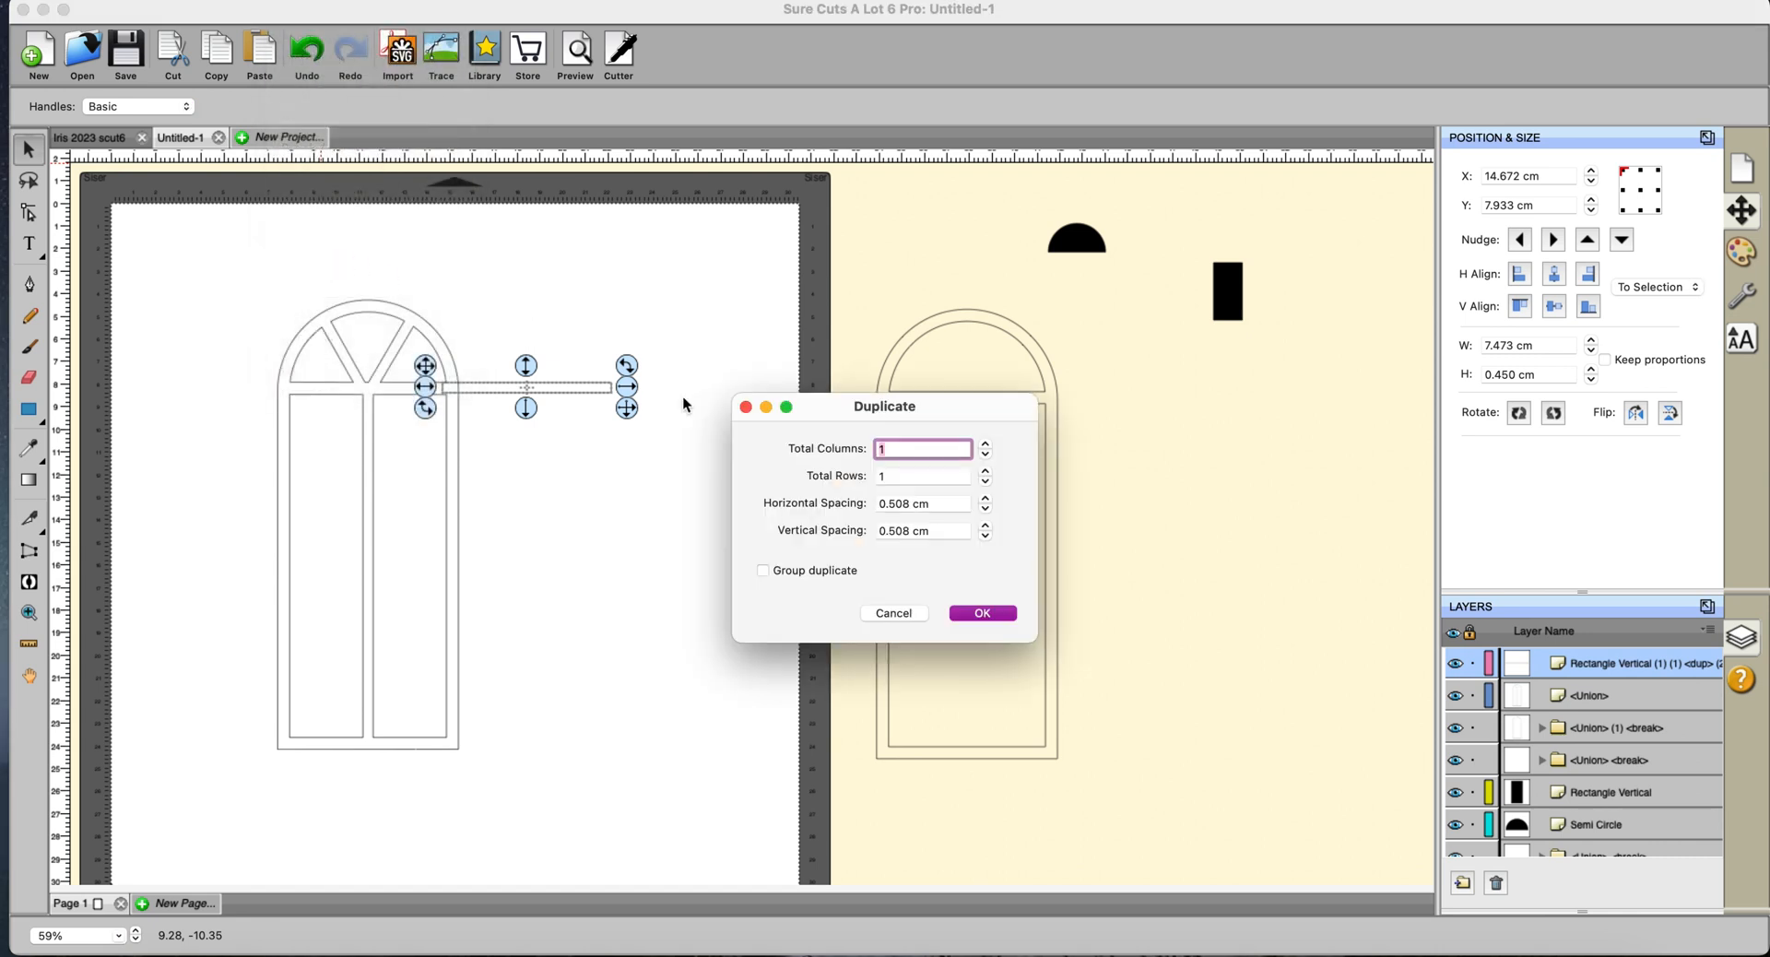
{"action": "left_click", "coordinate": [985, 471]}
{"action": "left_click", "coordinate": [985, 471]}
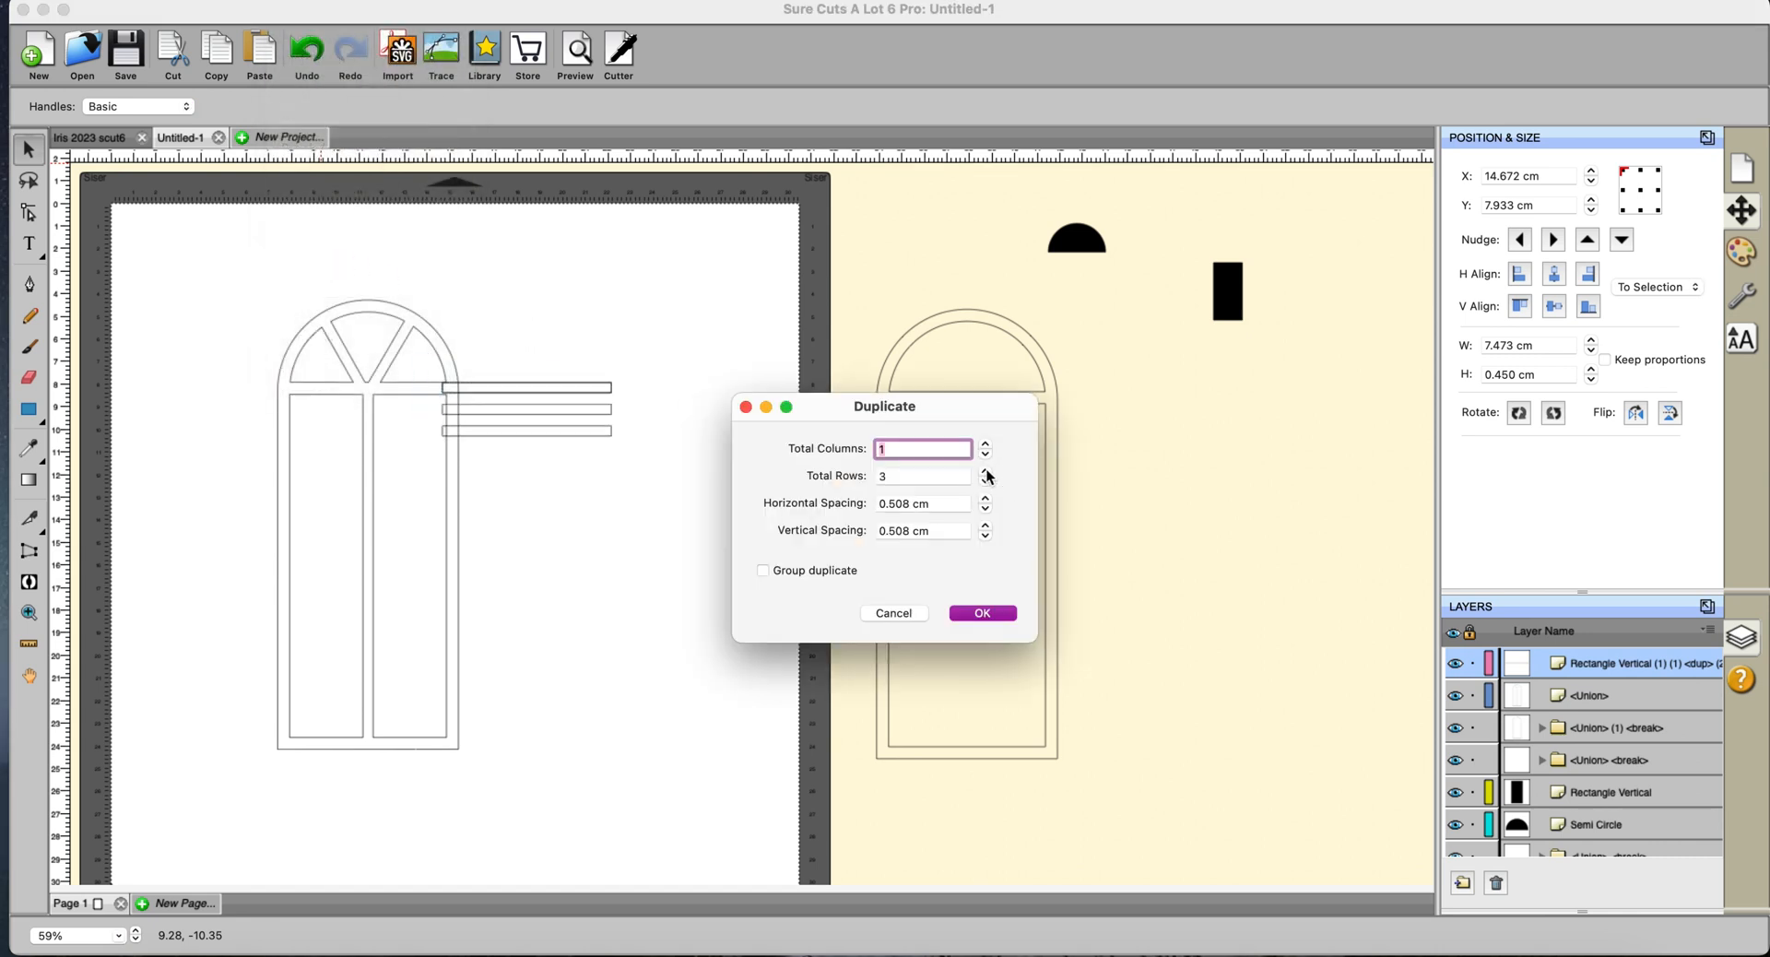
{"action": "left_click", "coordinate": [985, 471]}
{"action": "left_click", "coordinate": [986, 471]}
{"action": "left_click", "coordinate": [975, 612]}
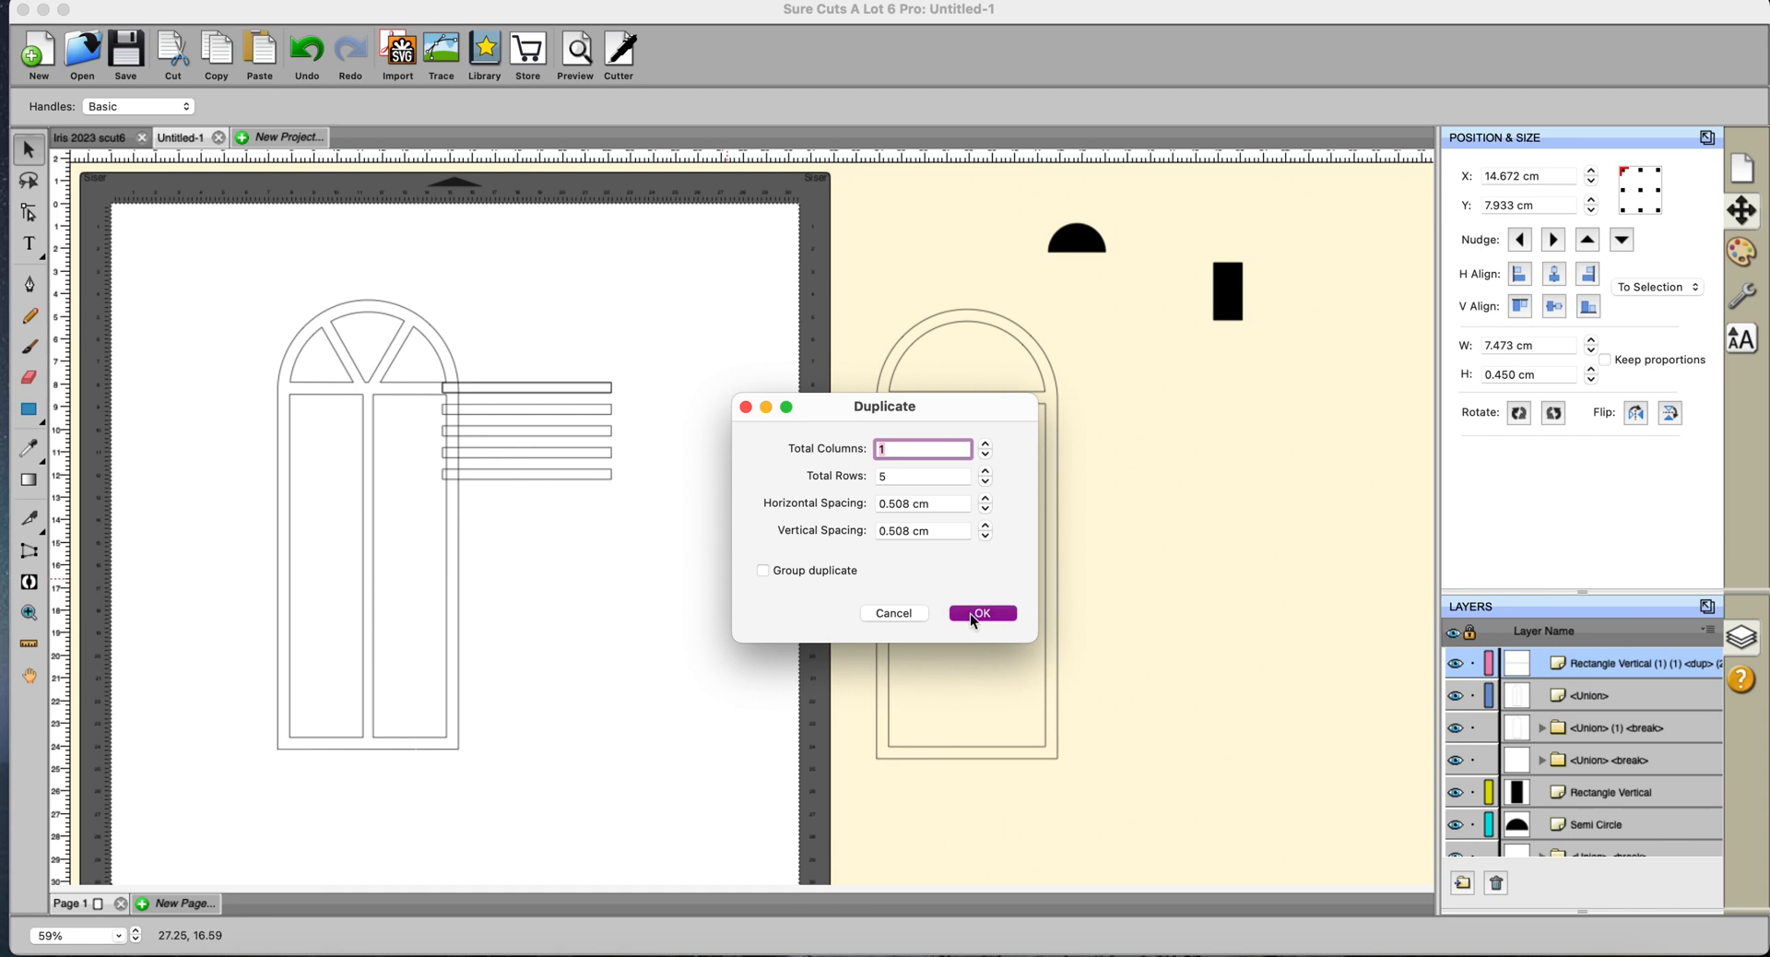
Move the lowest bar level with the frame's bottom edge and space all five bars evenly with Distribute Space Vertically.
{"action": "left_click_drag", "start_coordinate": [534, 477], "coordinate": [534, 545]}
{"action": "left_click_drag", "start_coordinate": [427, 453], "coordinate": [437, 719]}
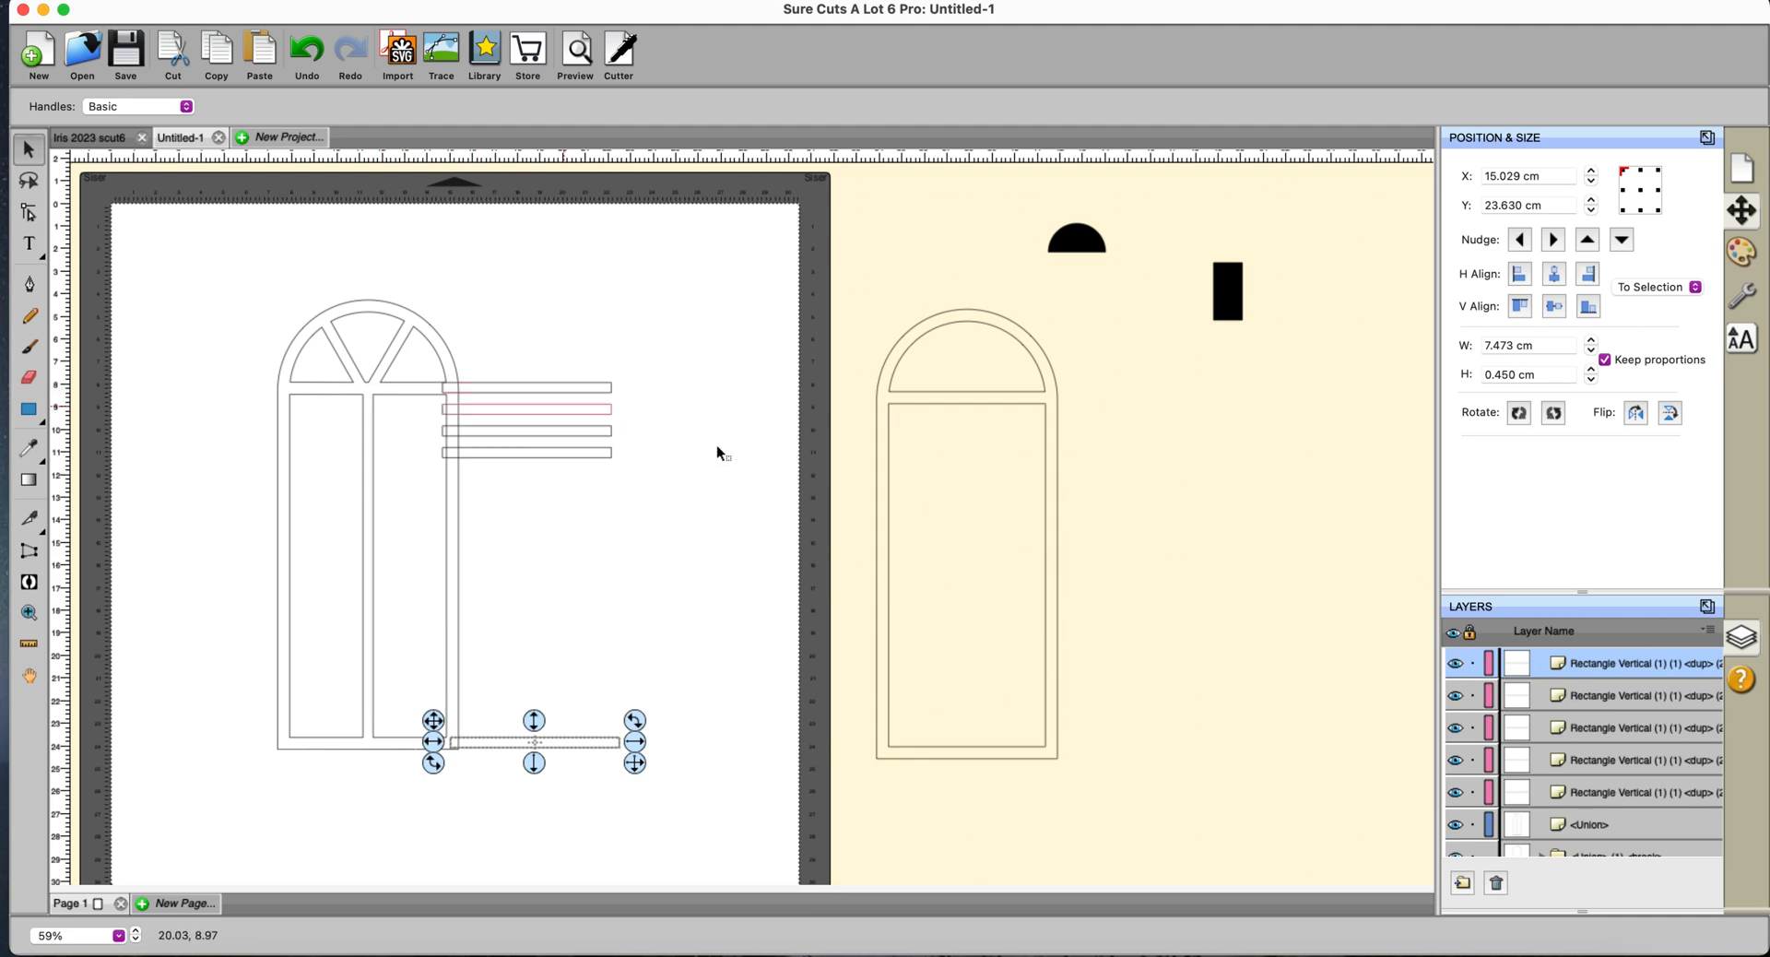
{"action": "left_click_drag", "start_coordinate": [710, 346], "coordinate": [405, 792]}
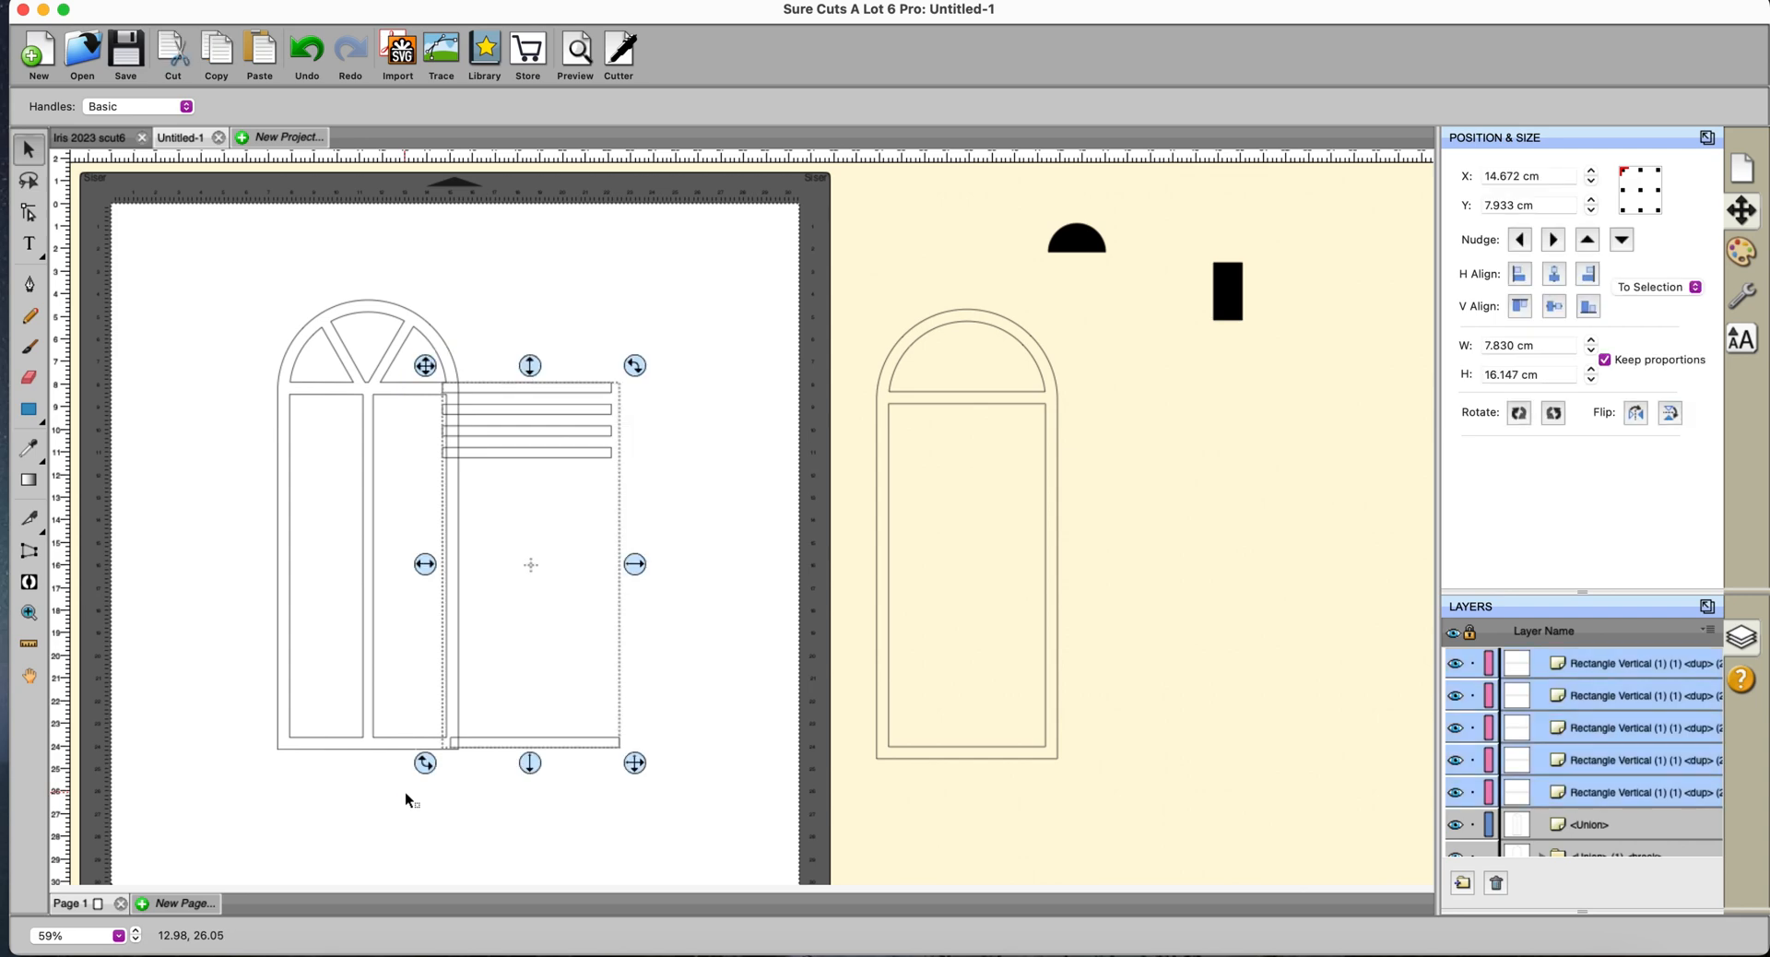
{"action": "left_click", "coordinate": [308, 0]}
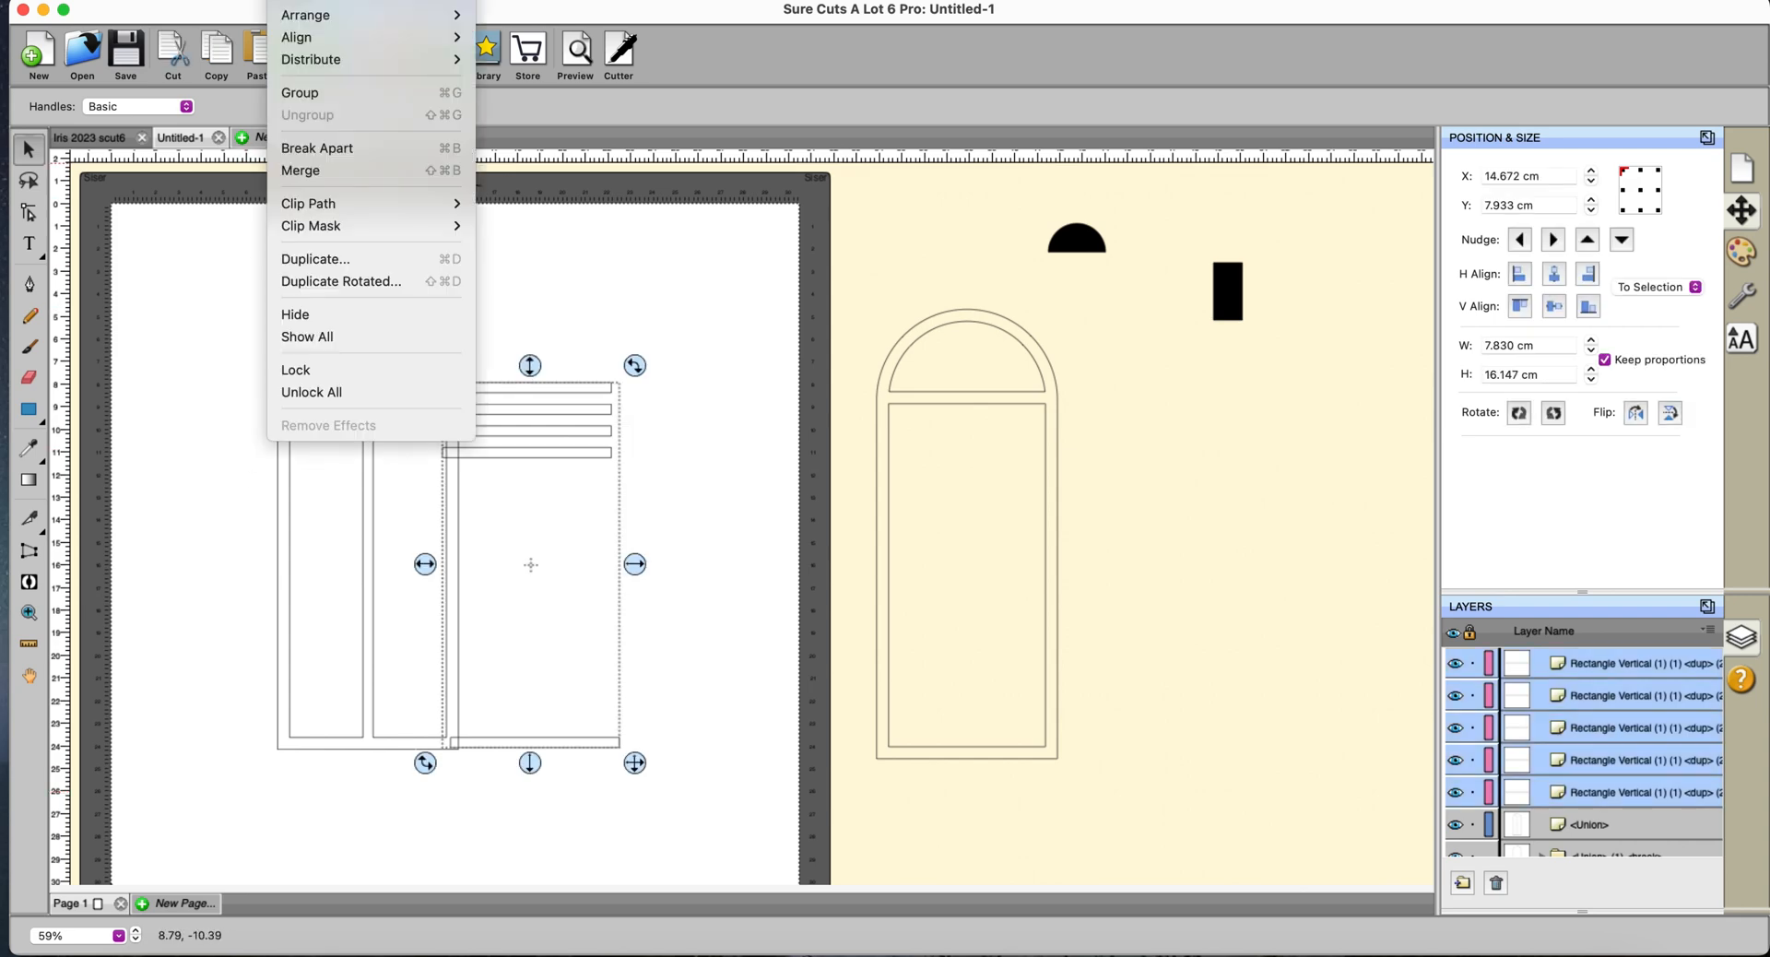
{"action": "mouse_move", "coordinate": [334, 61]}
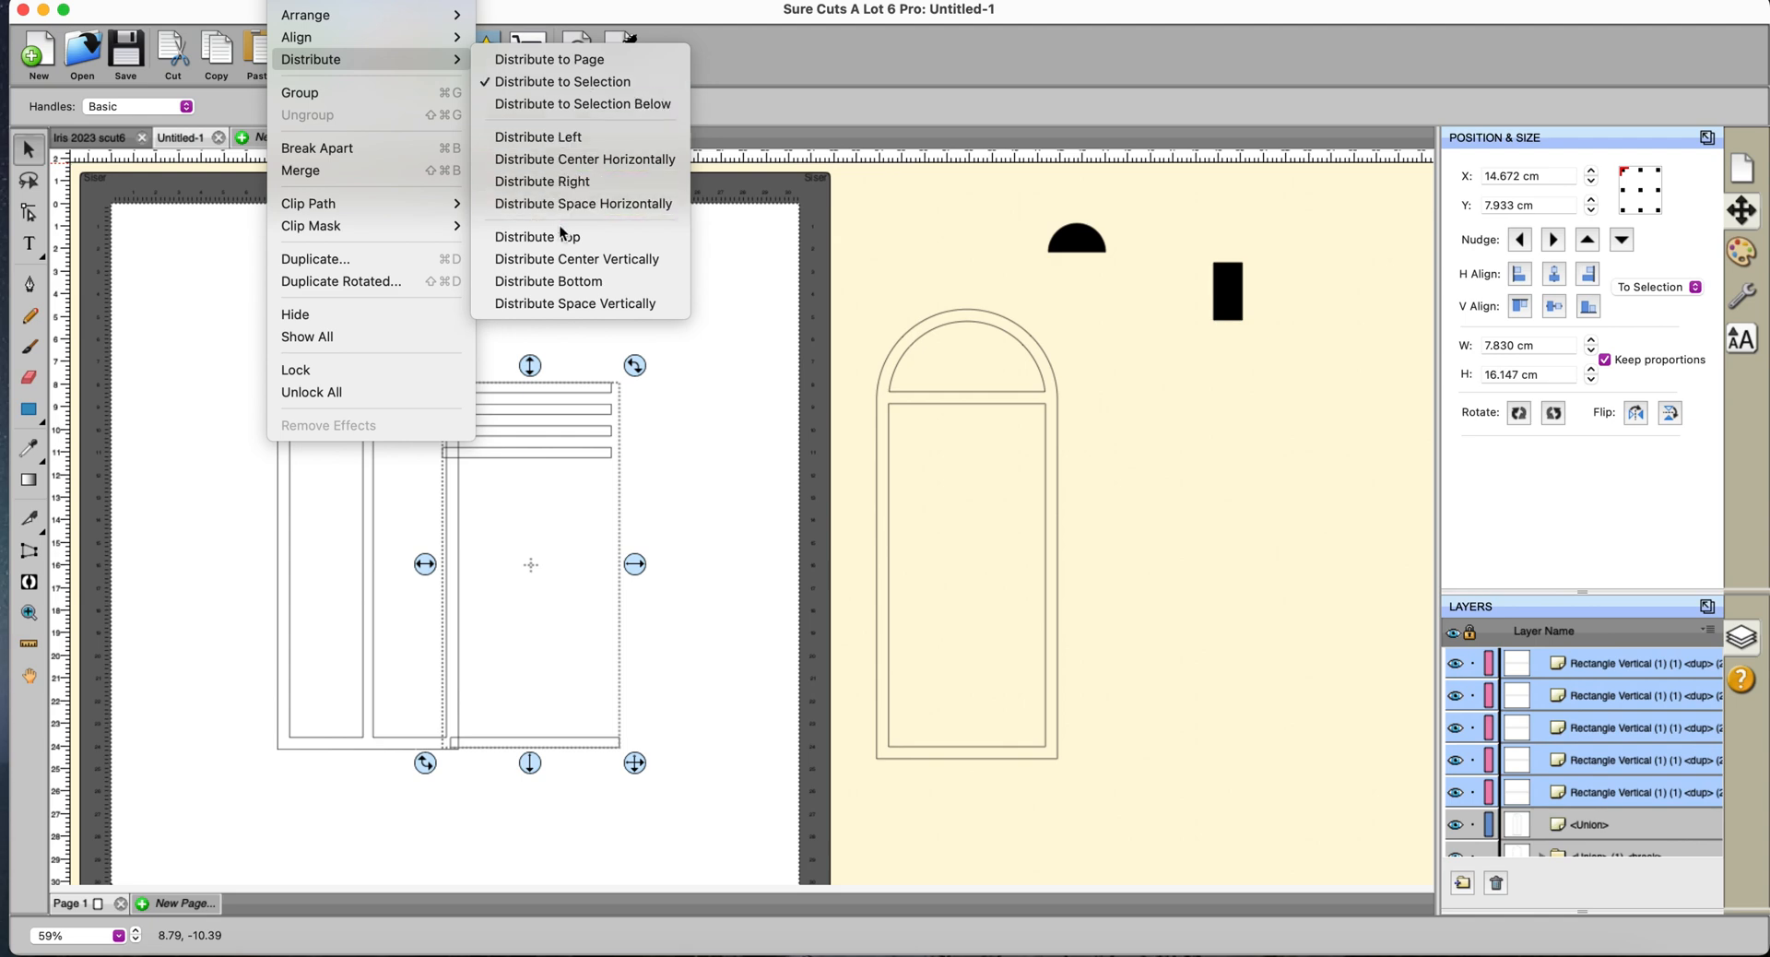
{"action": "left_click", "coordinate": [564, 304]}
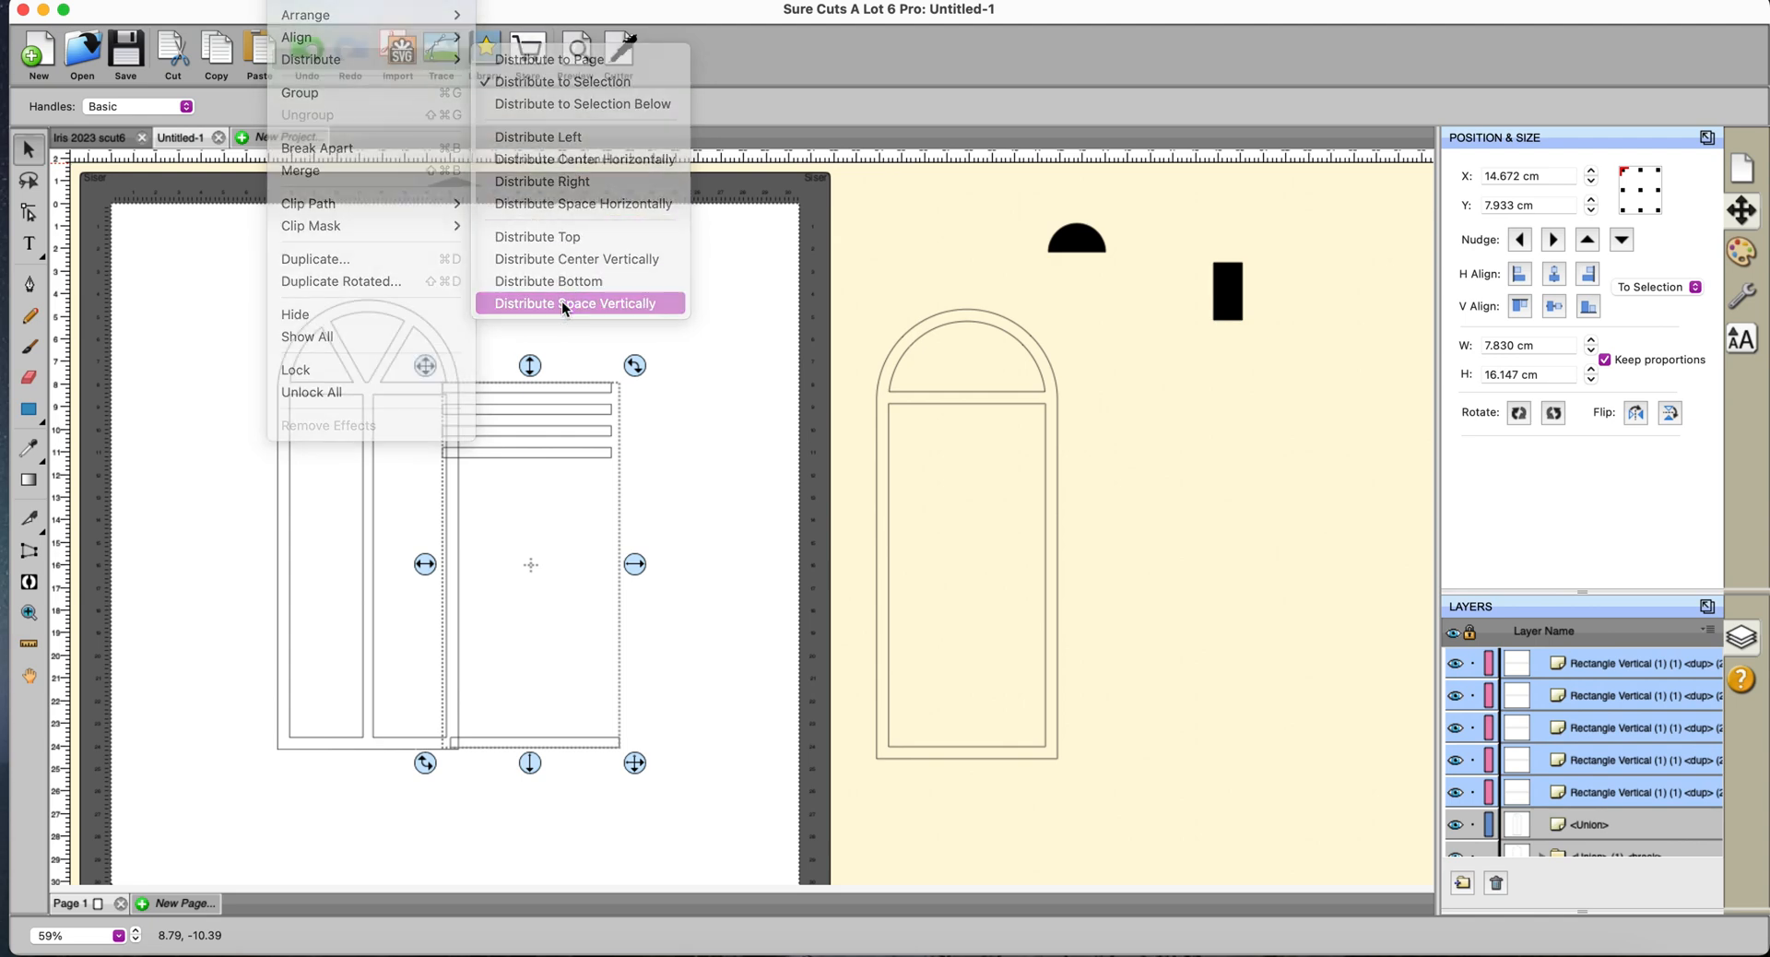
{"action": "left_click", "coordinate": [739, 494]}
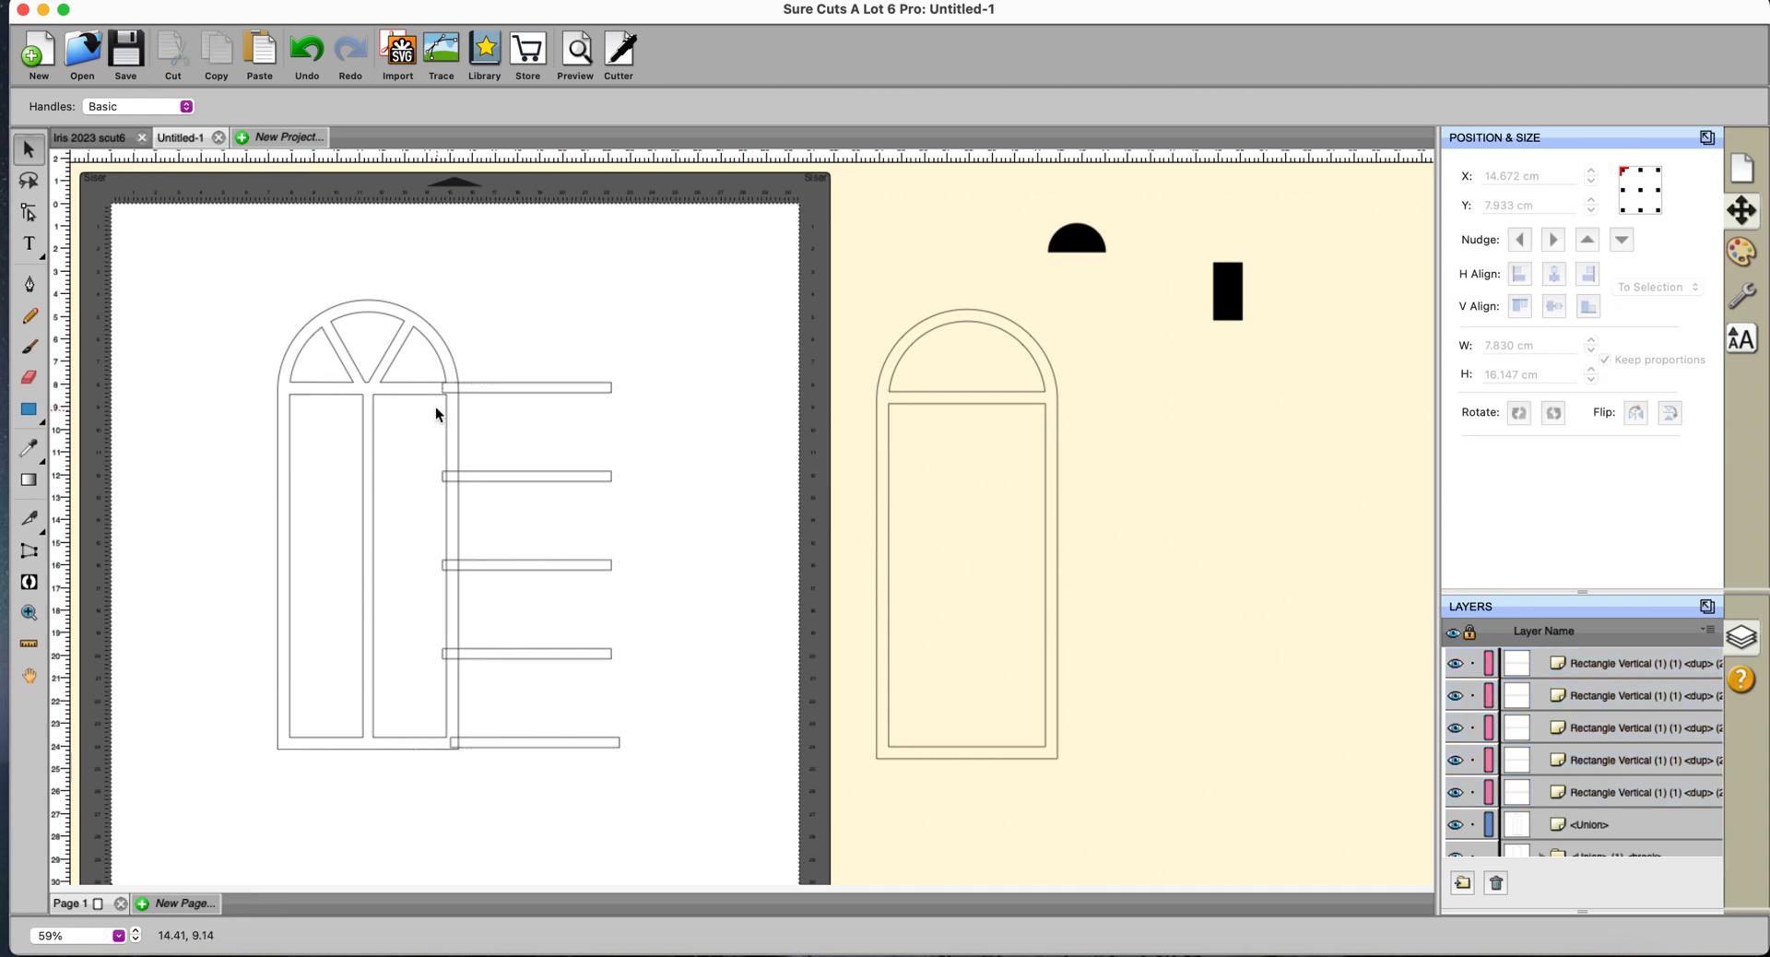
Delete the topmost and lowest of the five horizontal bars, leaving the three middle ones.
{"action": "left_click", "coordinate": [549, 396]}
{"action": "key", "text": "Delete"}
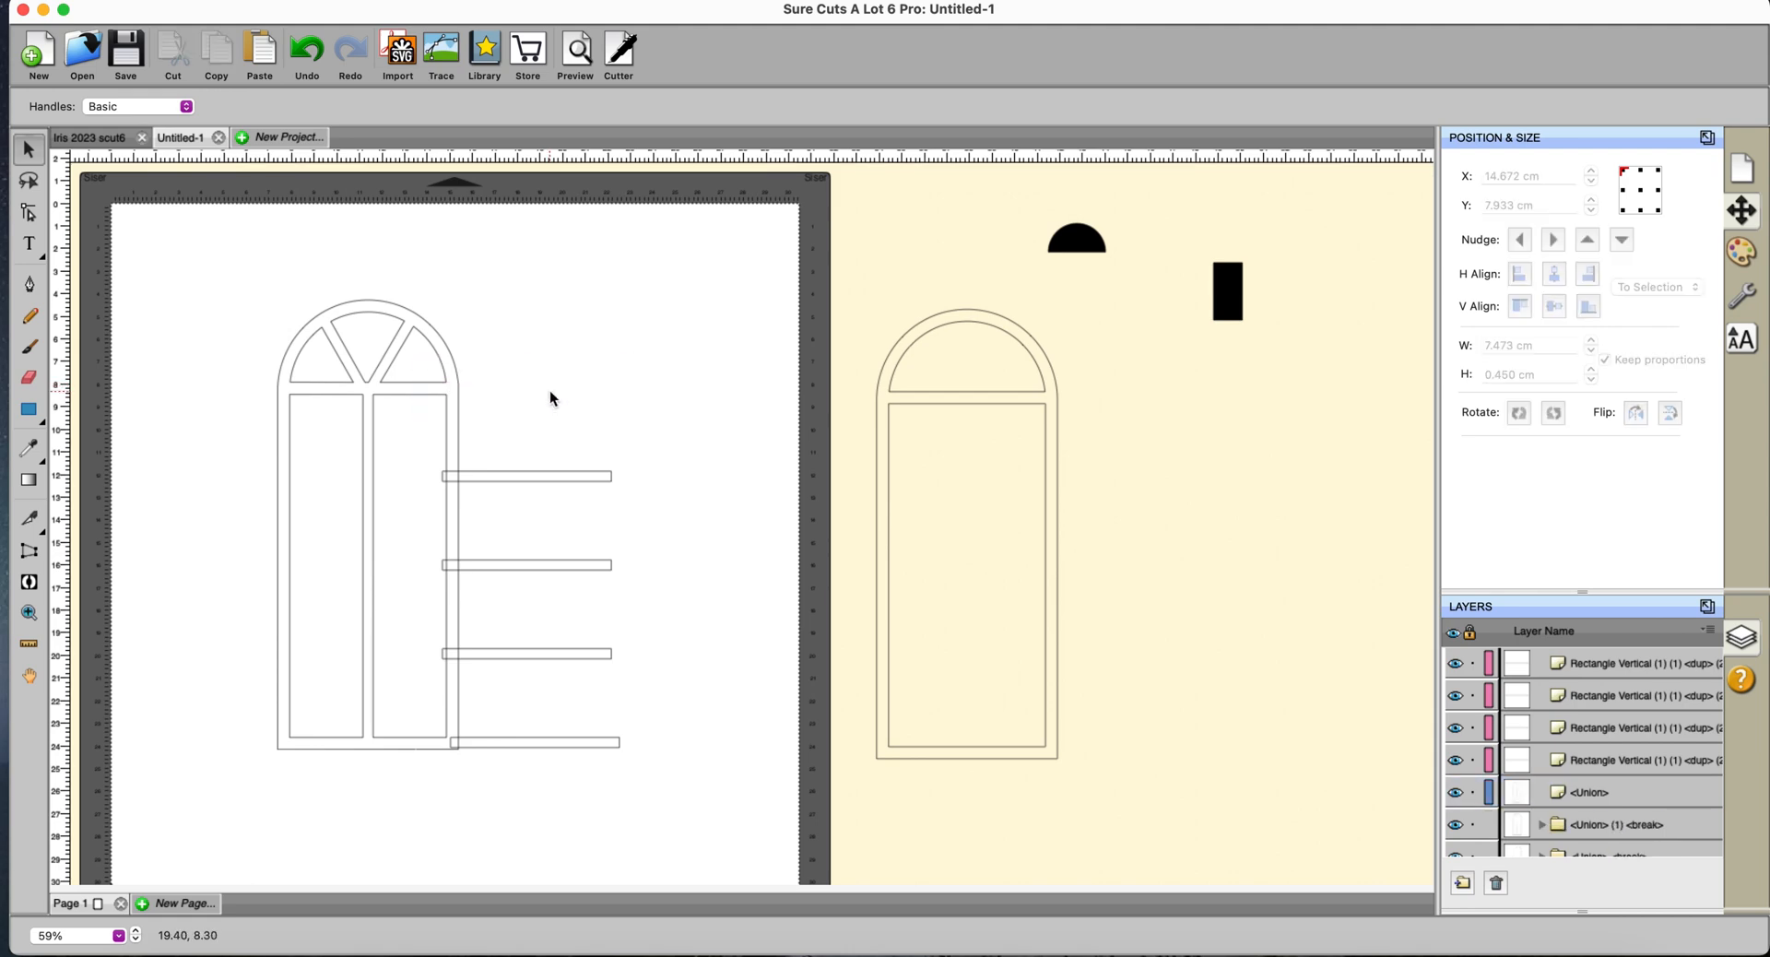
{"action": "left_click", "coordinate": [577, 739]}
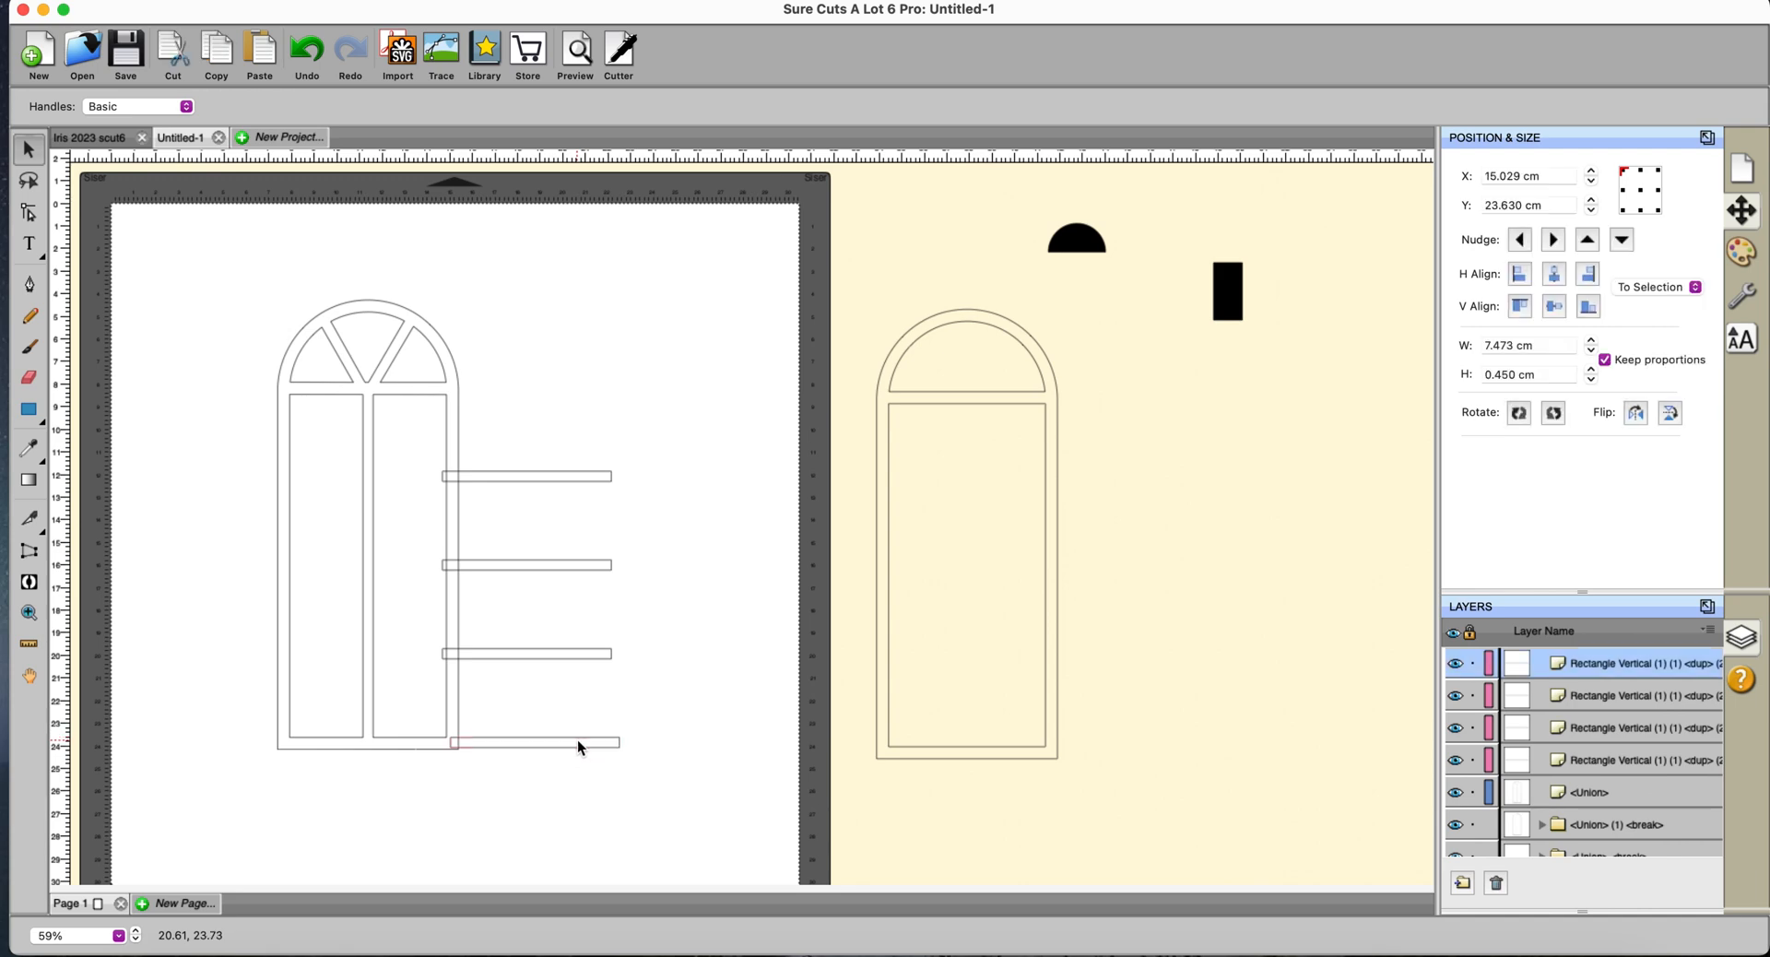
{"action": "key", "text": "Delete"}
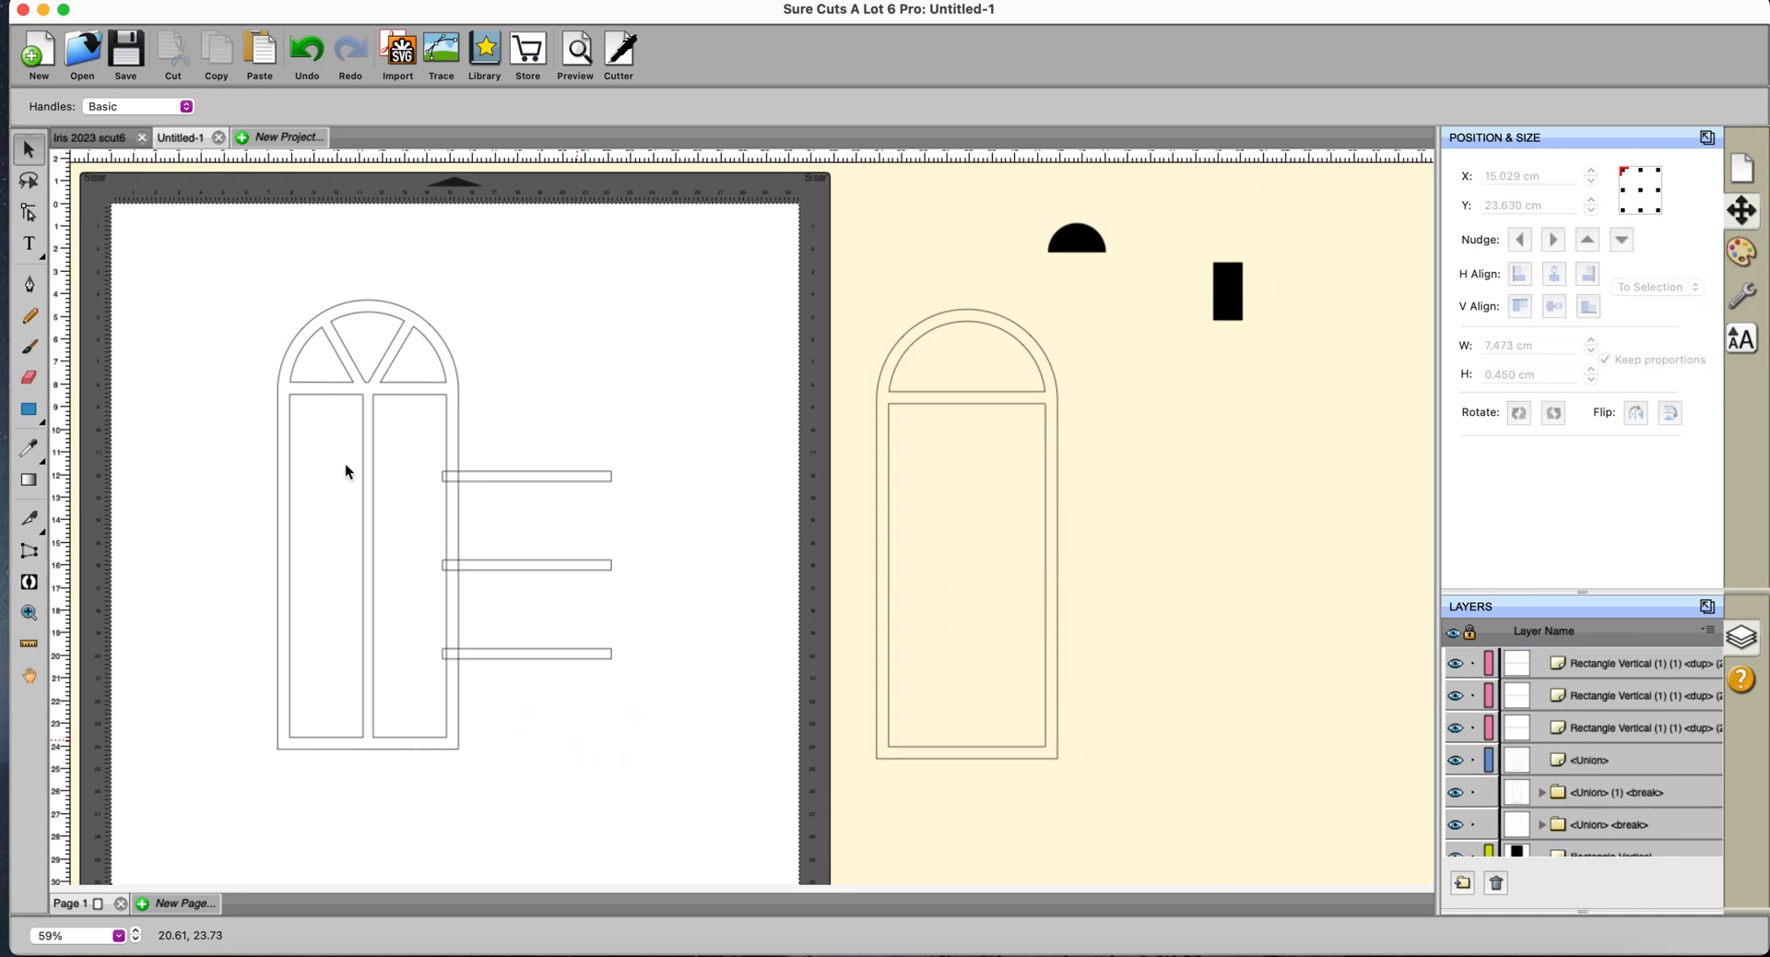
Center the window frame and the three remaining bars horizontally and unite them with Union.
{"action": "left_click_drag", "start_coordinate": [191, 267], "coordinate": [733, 820]}
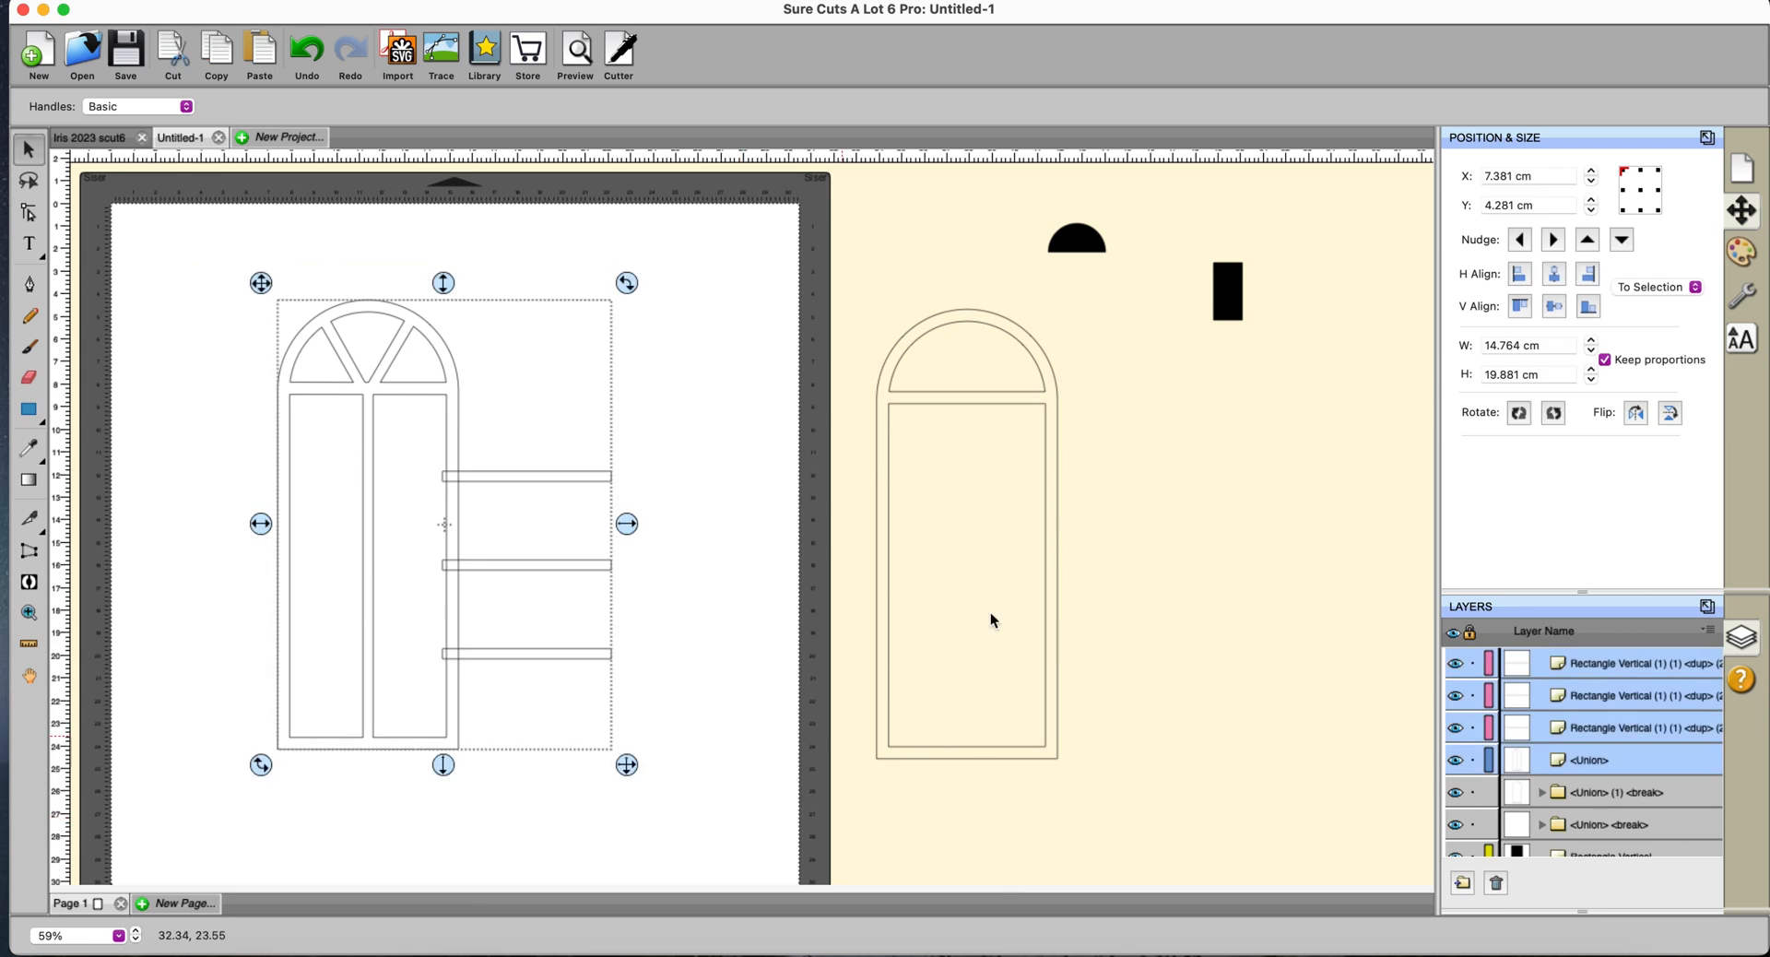
{"action": "left_click", "coordinate": [1558, 279]}
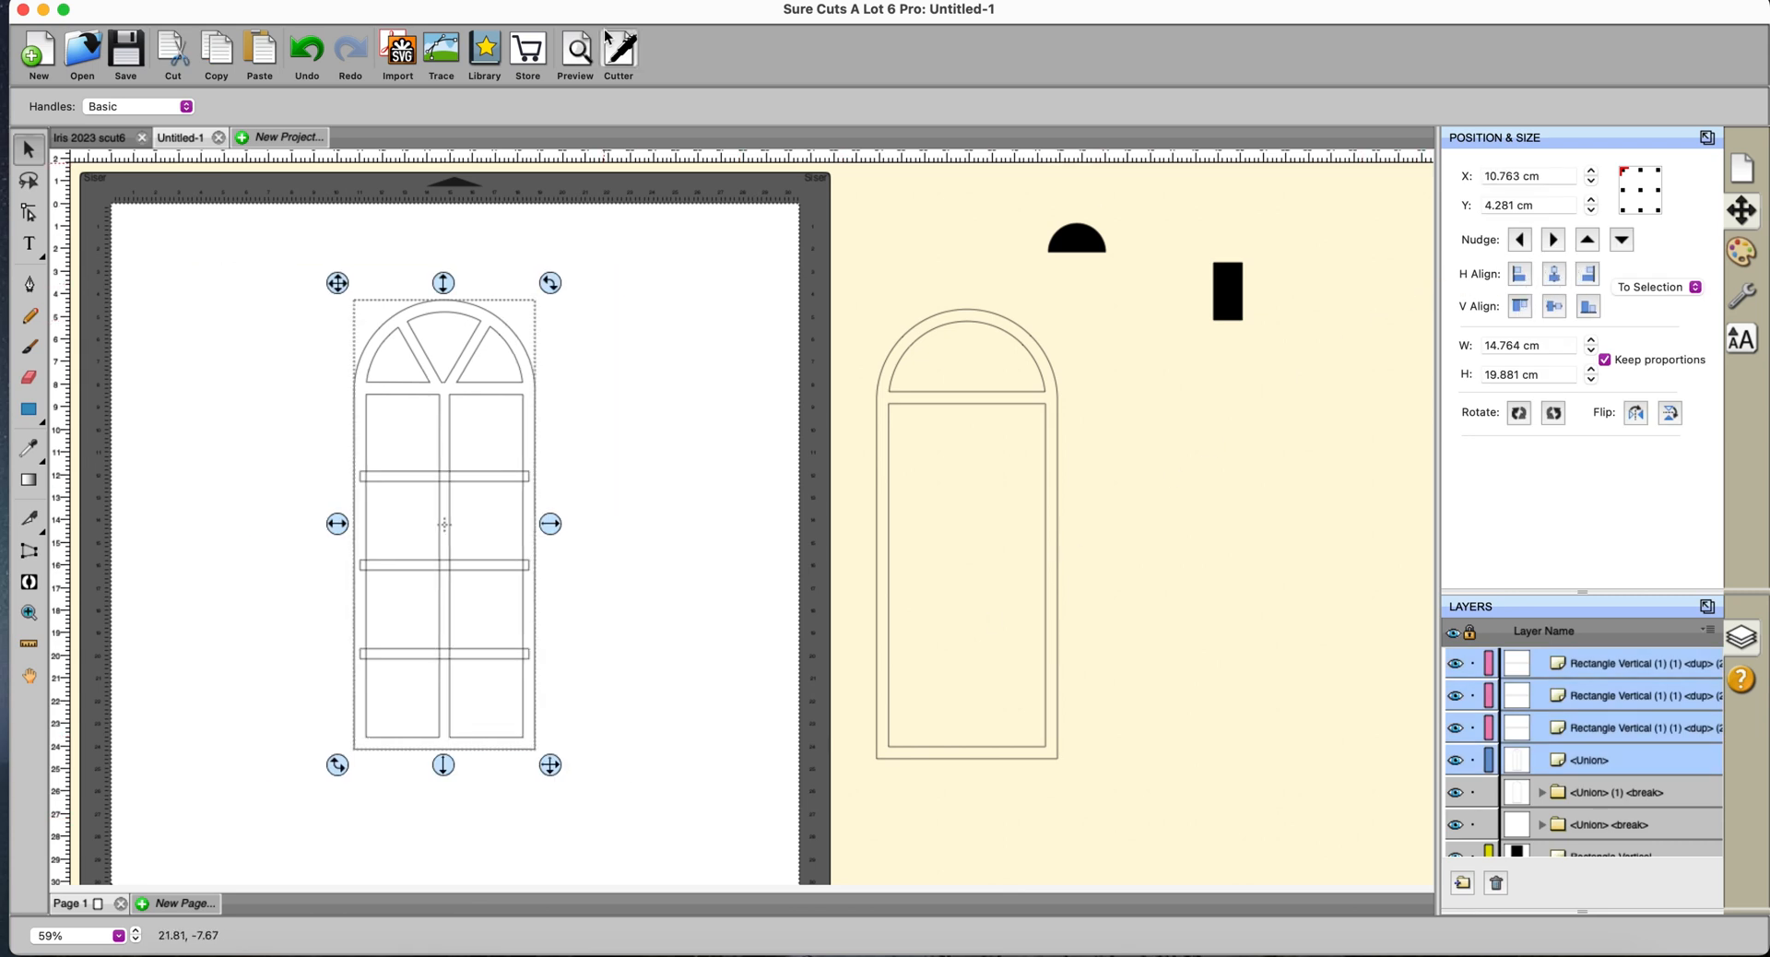
{"action": "left_click", "coordinate": [372, 0]}
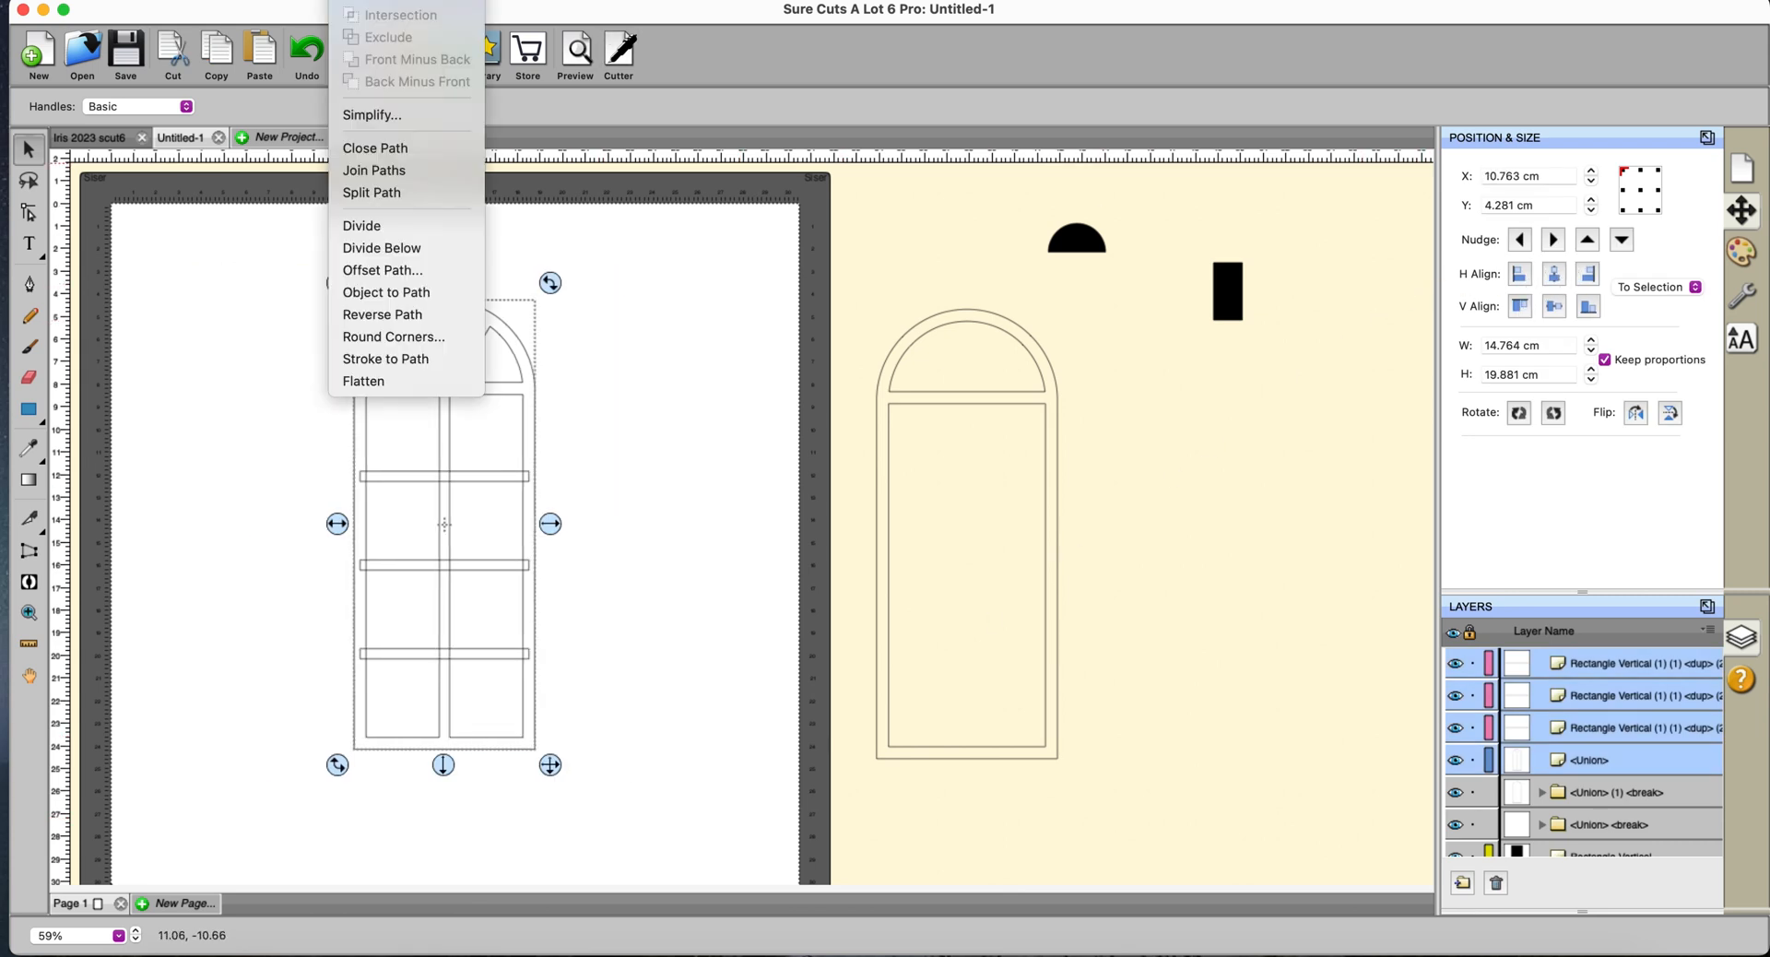
{"action": "left_click", "coordinate": [371, 1]}
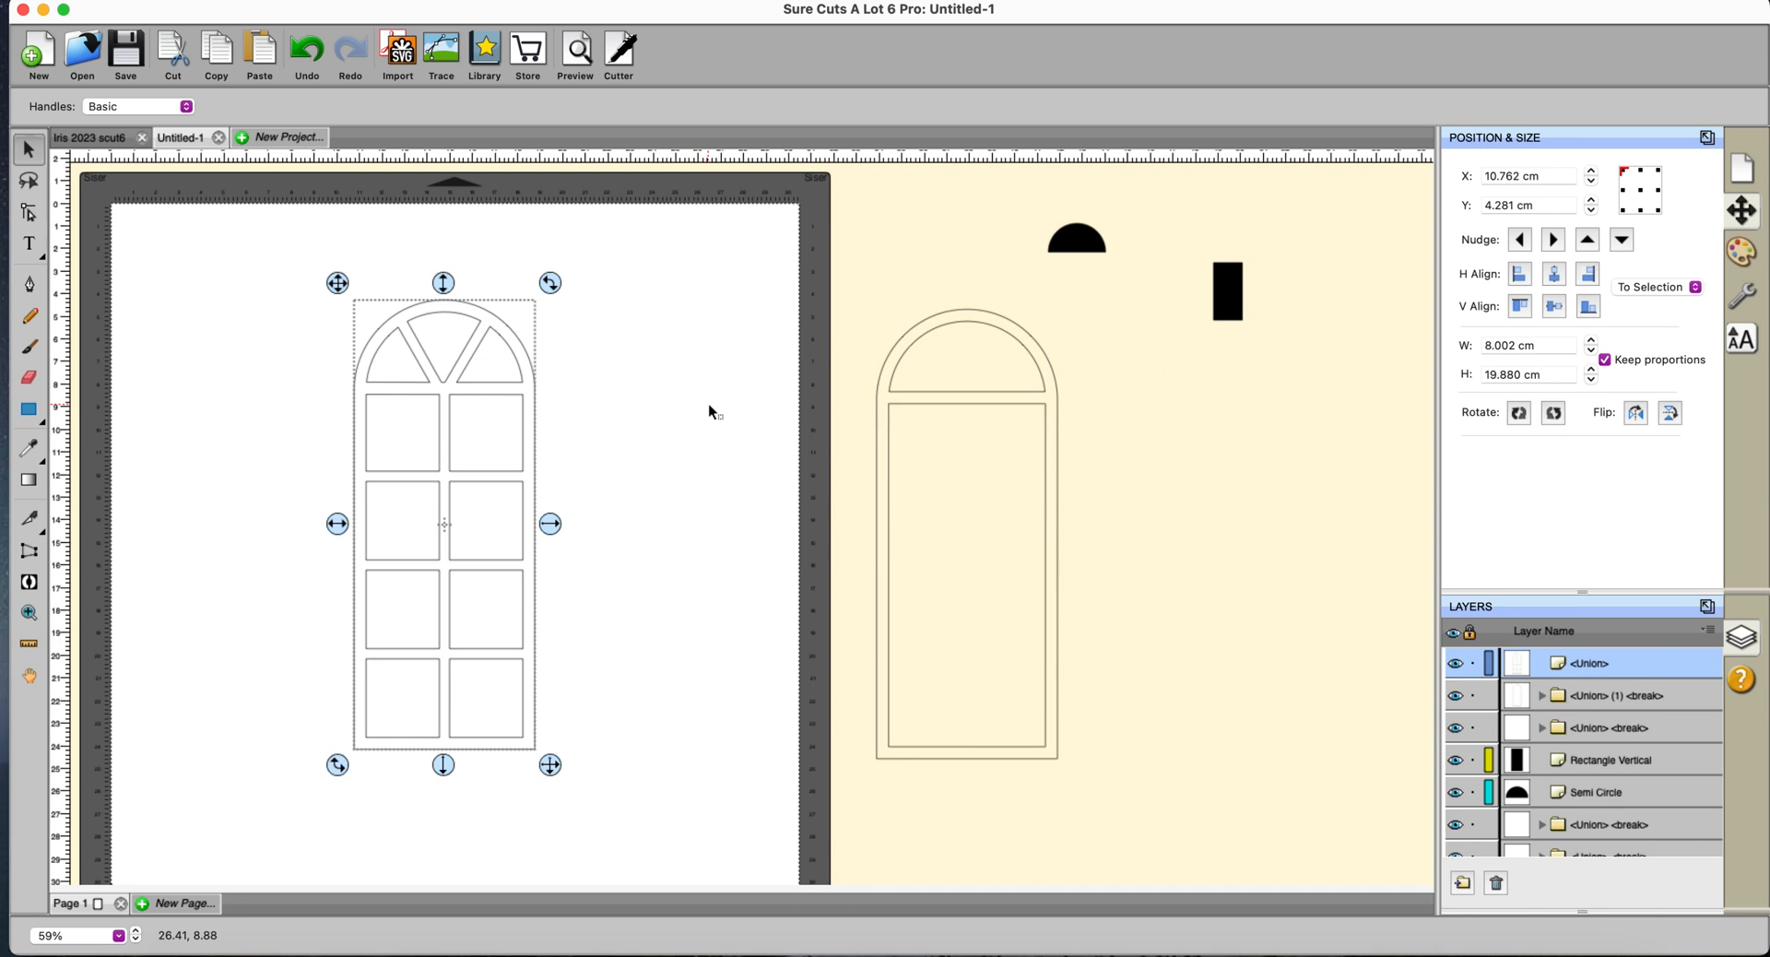
Break the united window apart and replace its outer outline with a Regular path offset of 0.254 cm.
{"action": "right_click", "coordinate": [528, 363]}
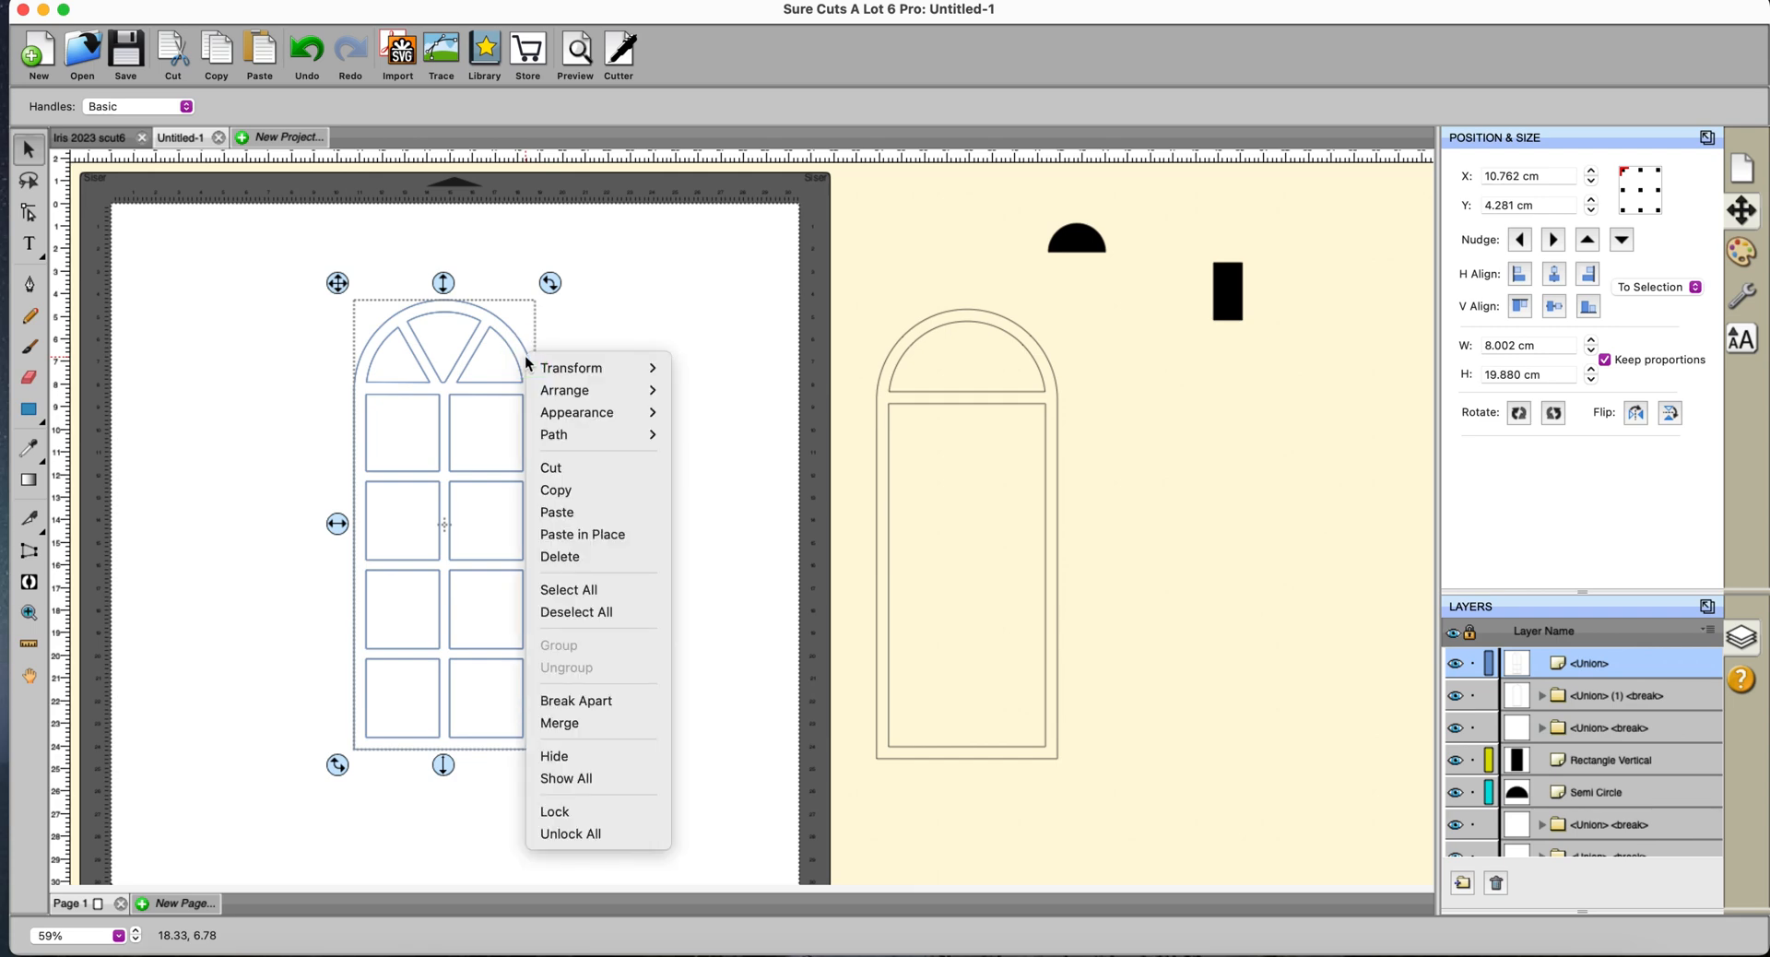
{"action": "left_click", "coordinate": [582, 703]}
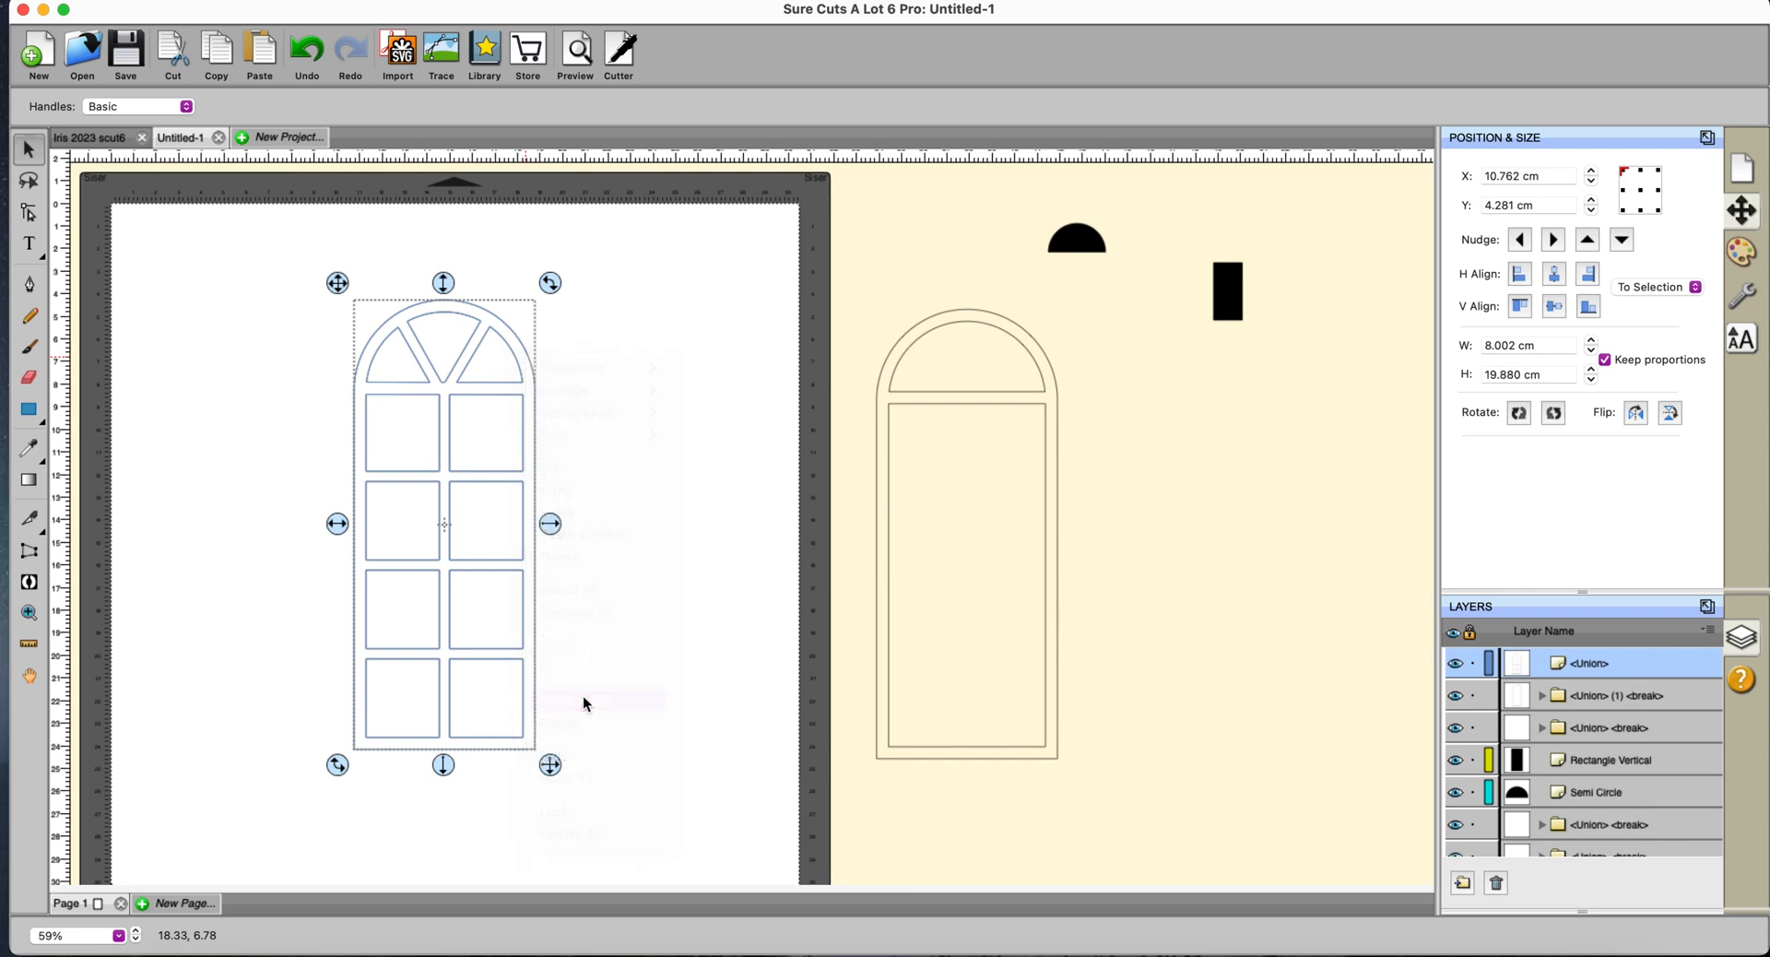
{"action": "left_click", "coordinate": [532, 426]}
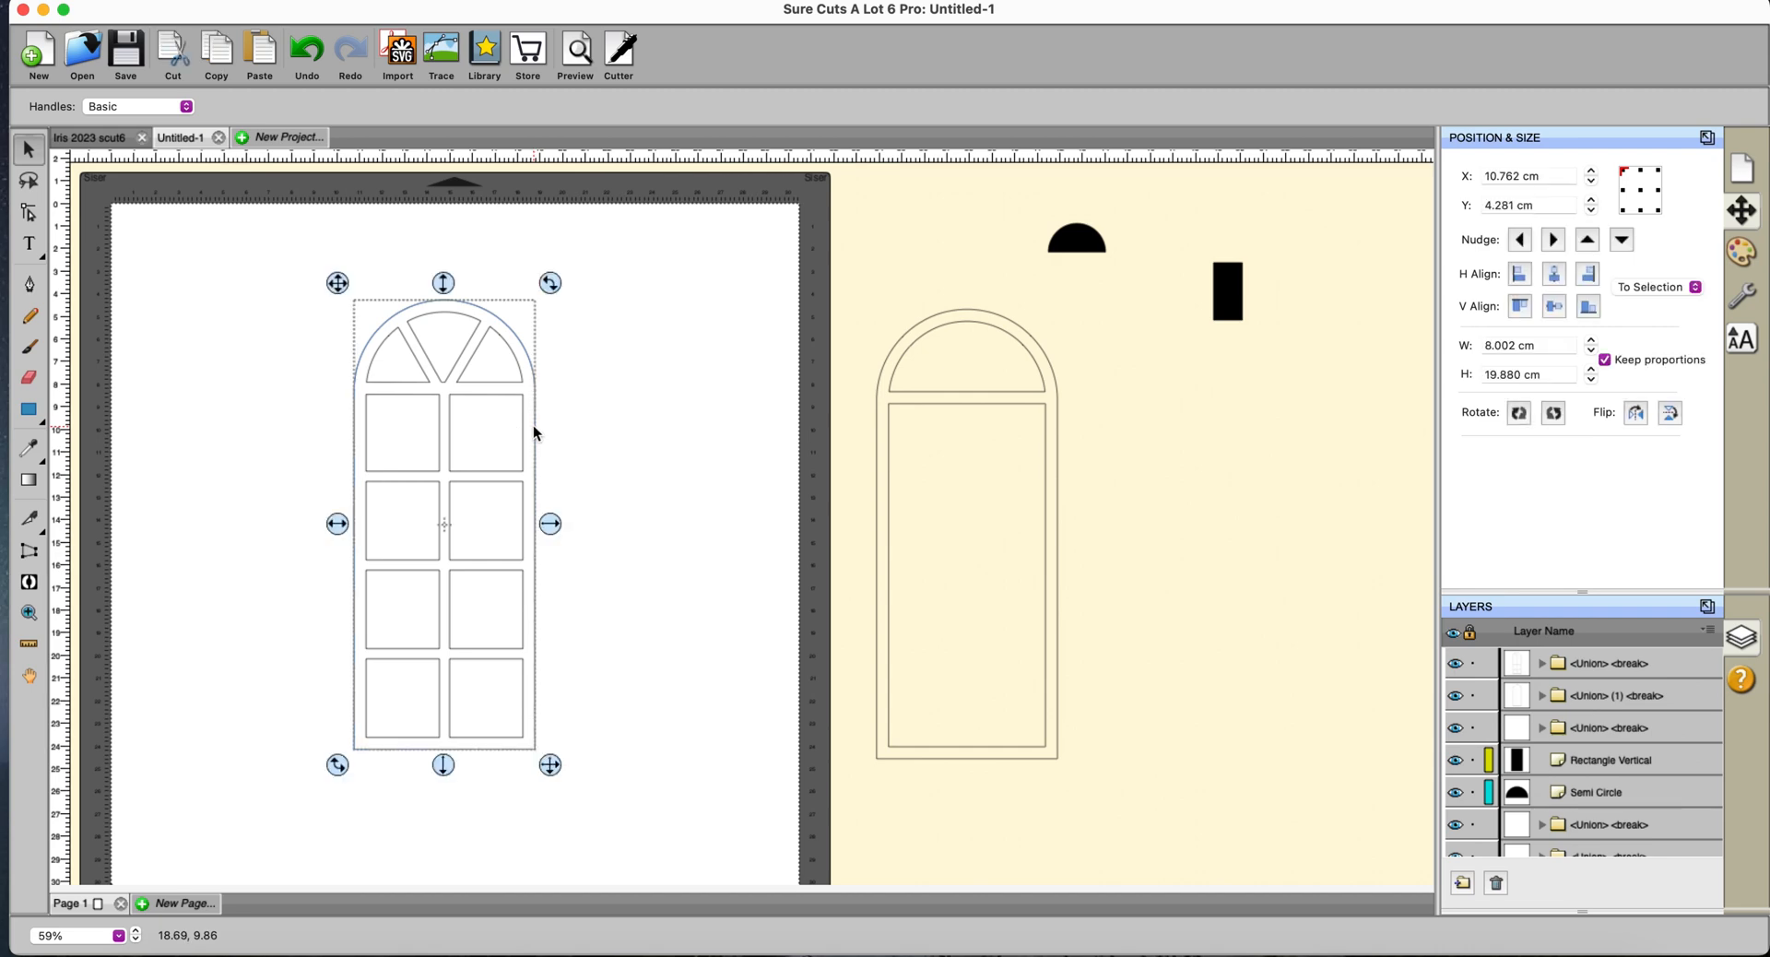
{"action": "left_click", "coordinate": [345, 0]}
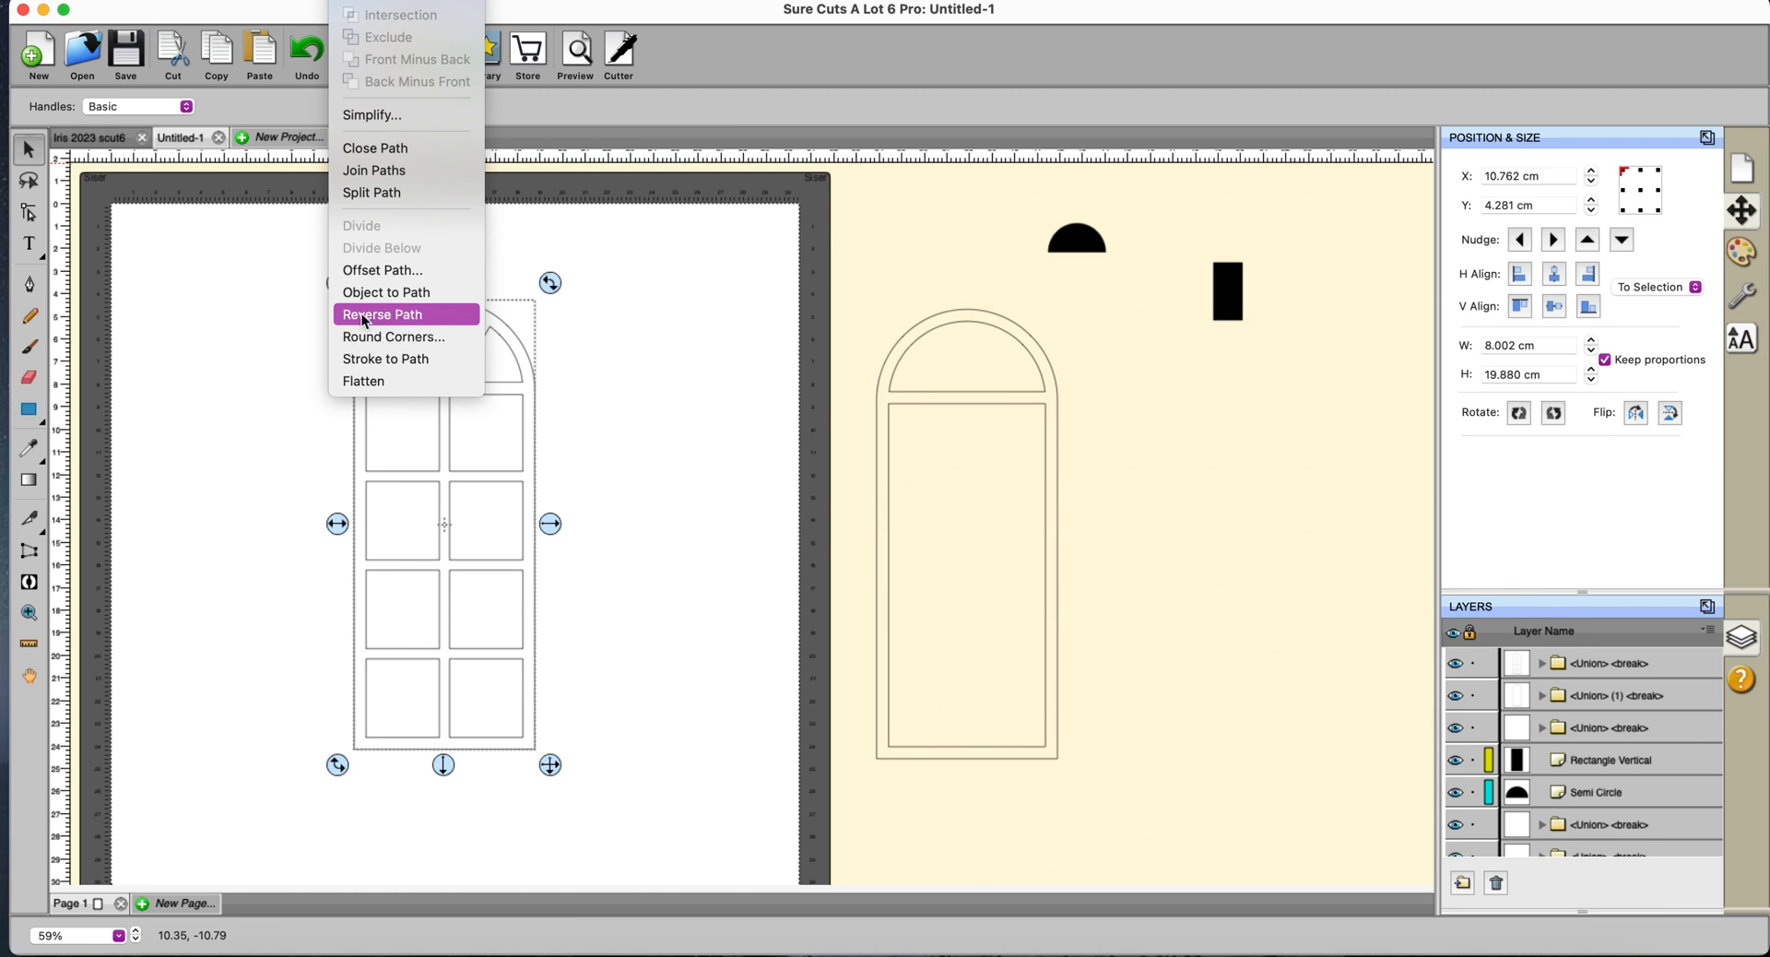
{"action": "left_click", "coordinate": [358, 270]}
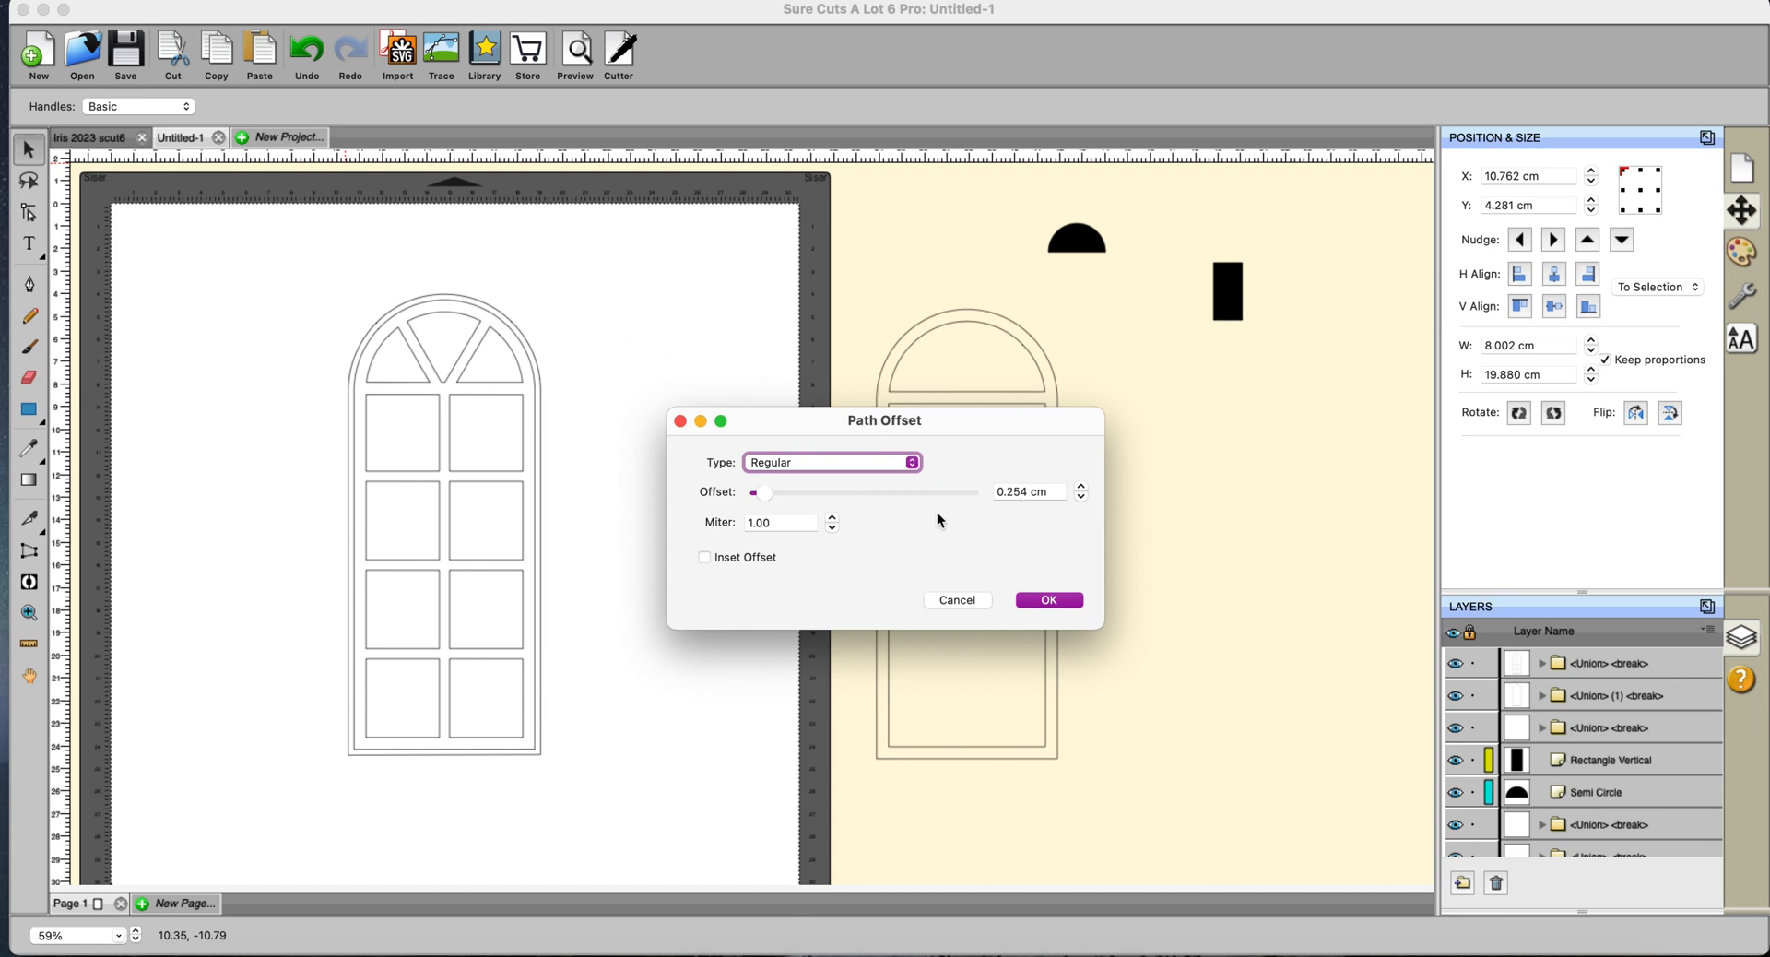
{"action": "left_click", "coordinate": [1045, 600]}
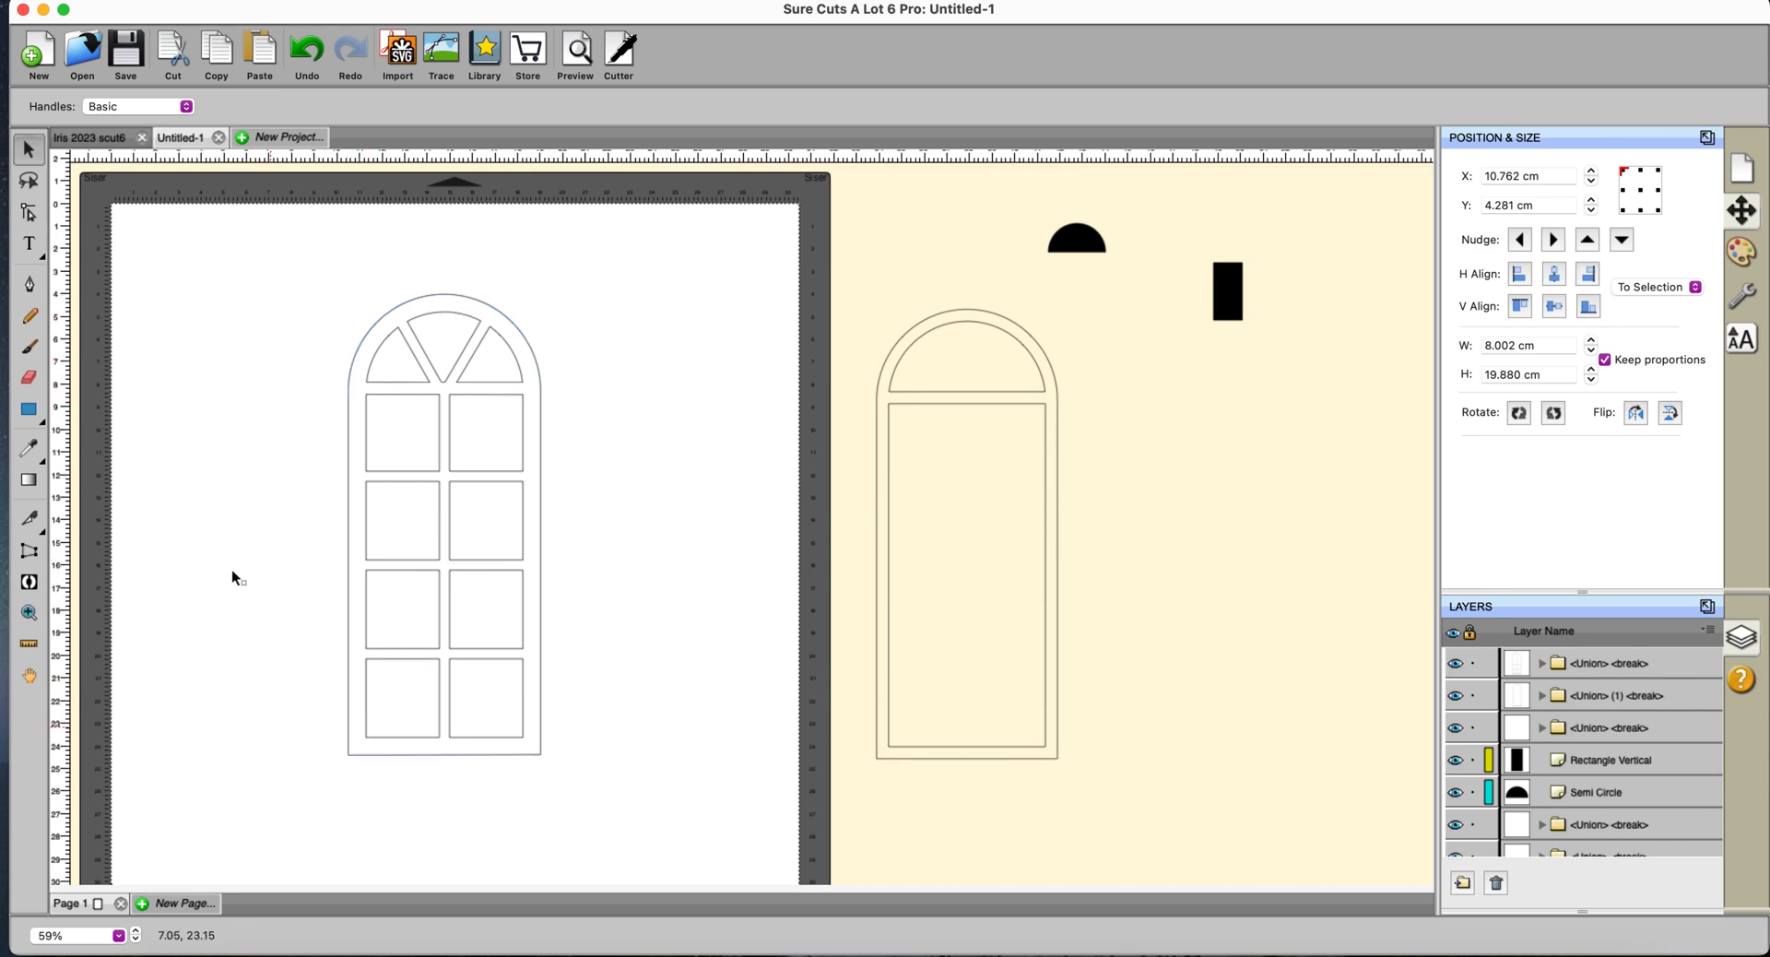
Group all the inner pane shapes and combine them with the enlarged outer outline using Exclude.
{"action": "left_click_drag", "start_coordinate": [267, 307], "coordinate": [599, 746]}
{"action": "right_click", "coordinate": [409, 496]}
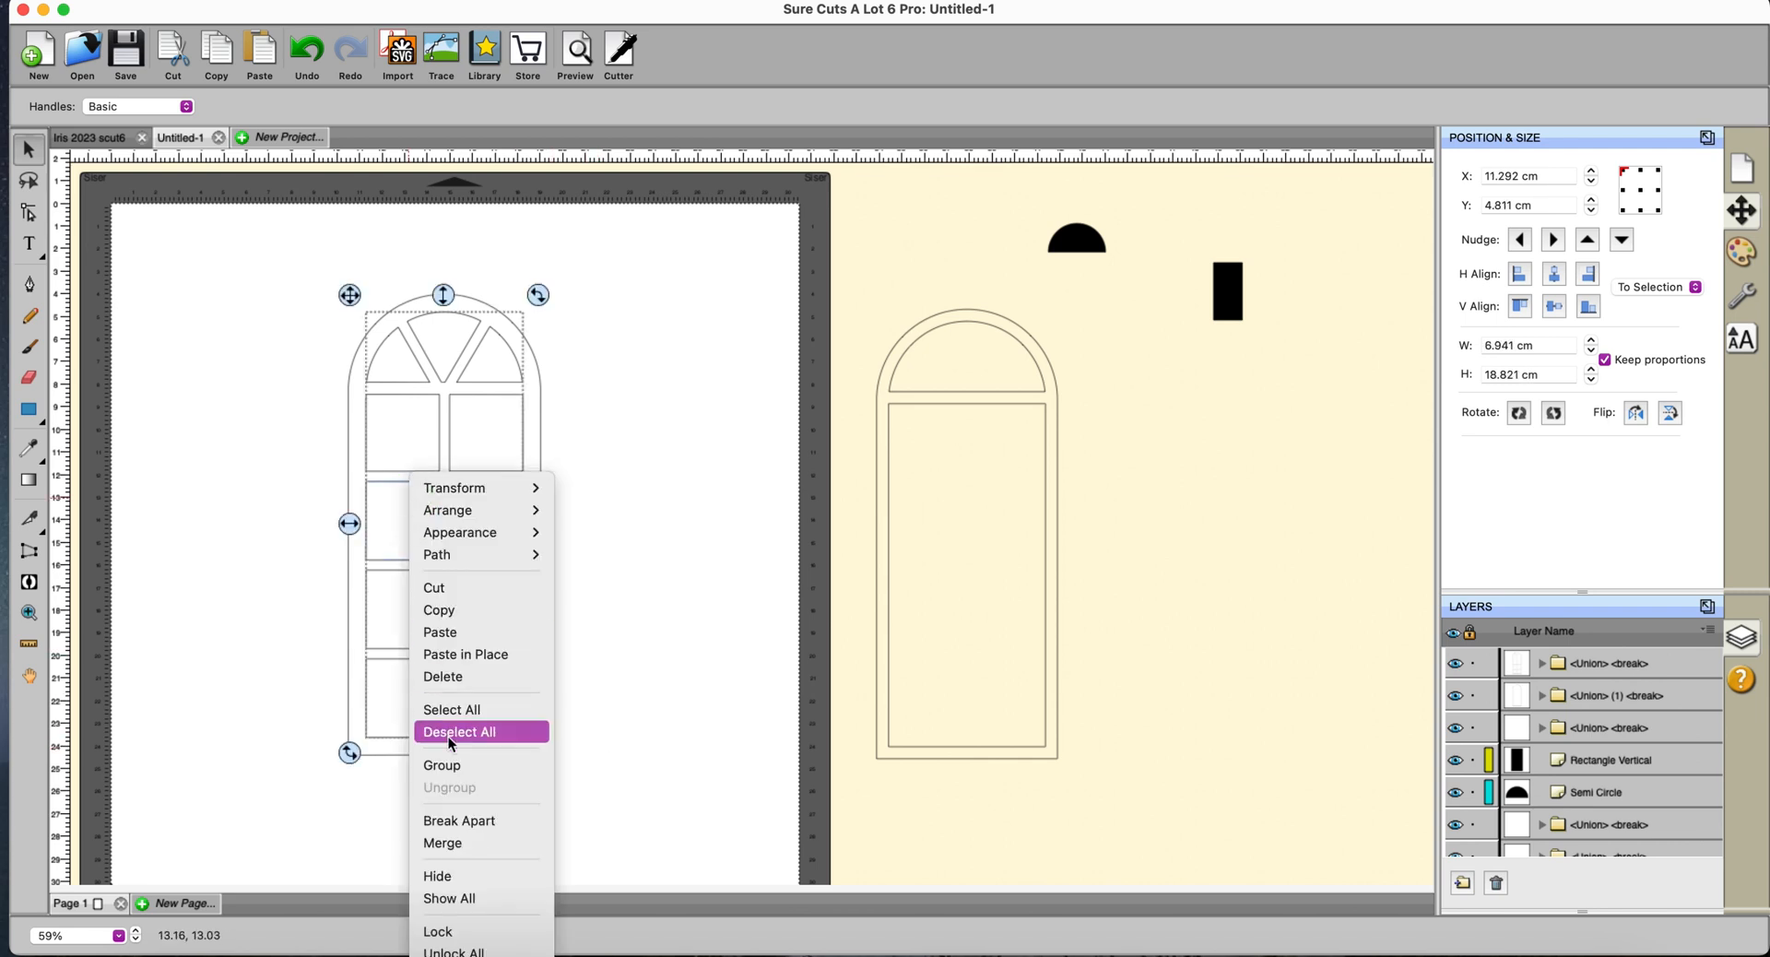
{"action": "left_click", "coordinate": [452, 765]}
{"action": "left_click_drag", "start_coordinate": [269, 254], "coordinate": [639, 854]}
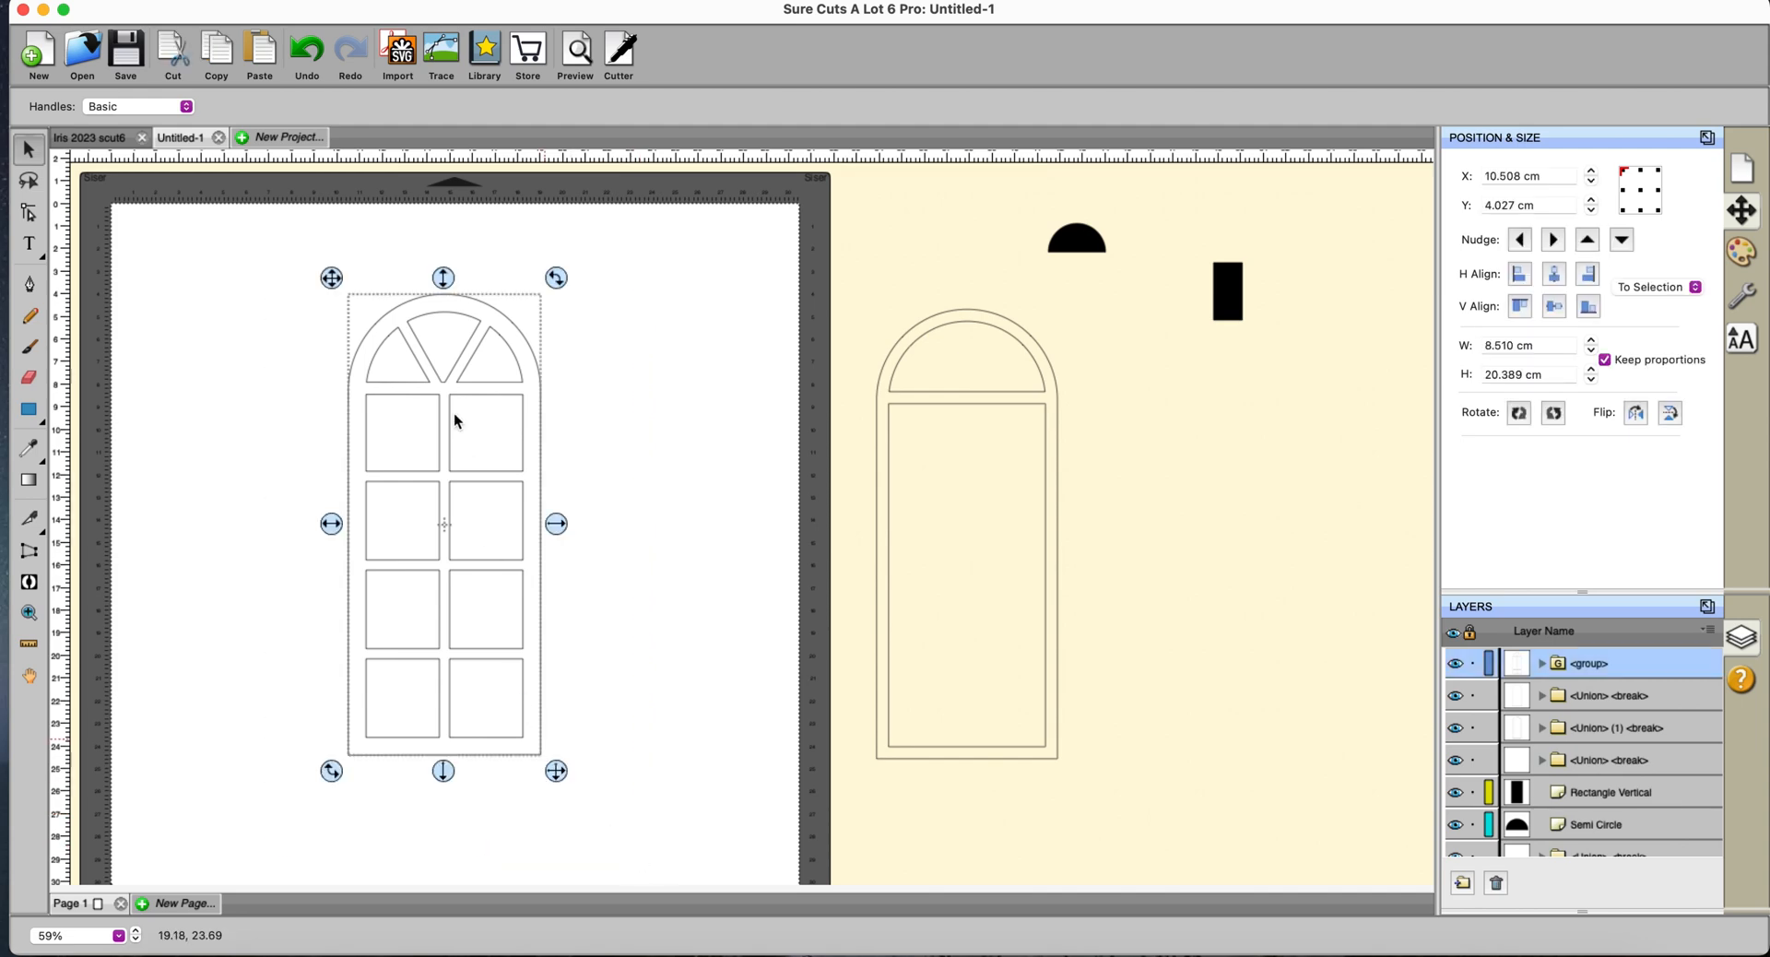
{"action": "left_click", "coordinate": [355, 0]}
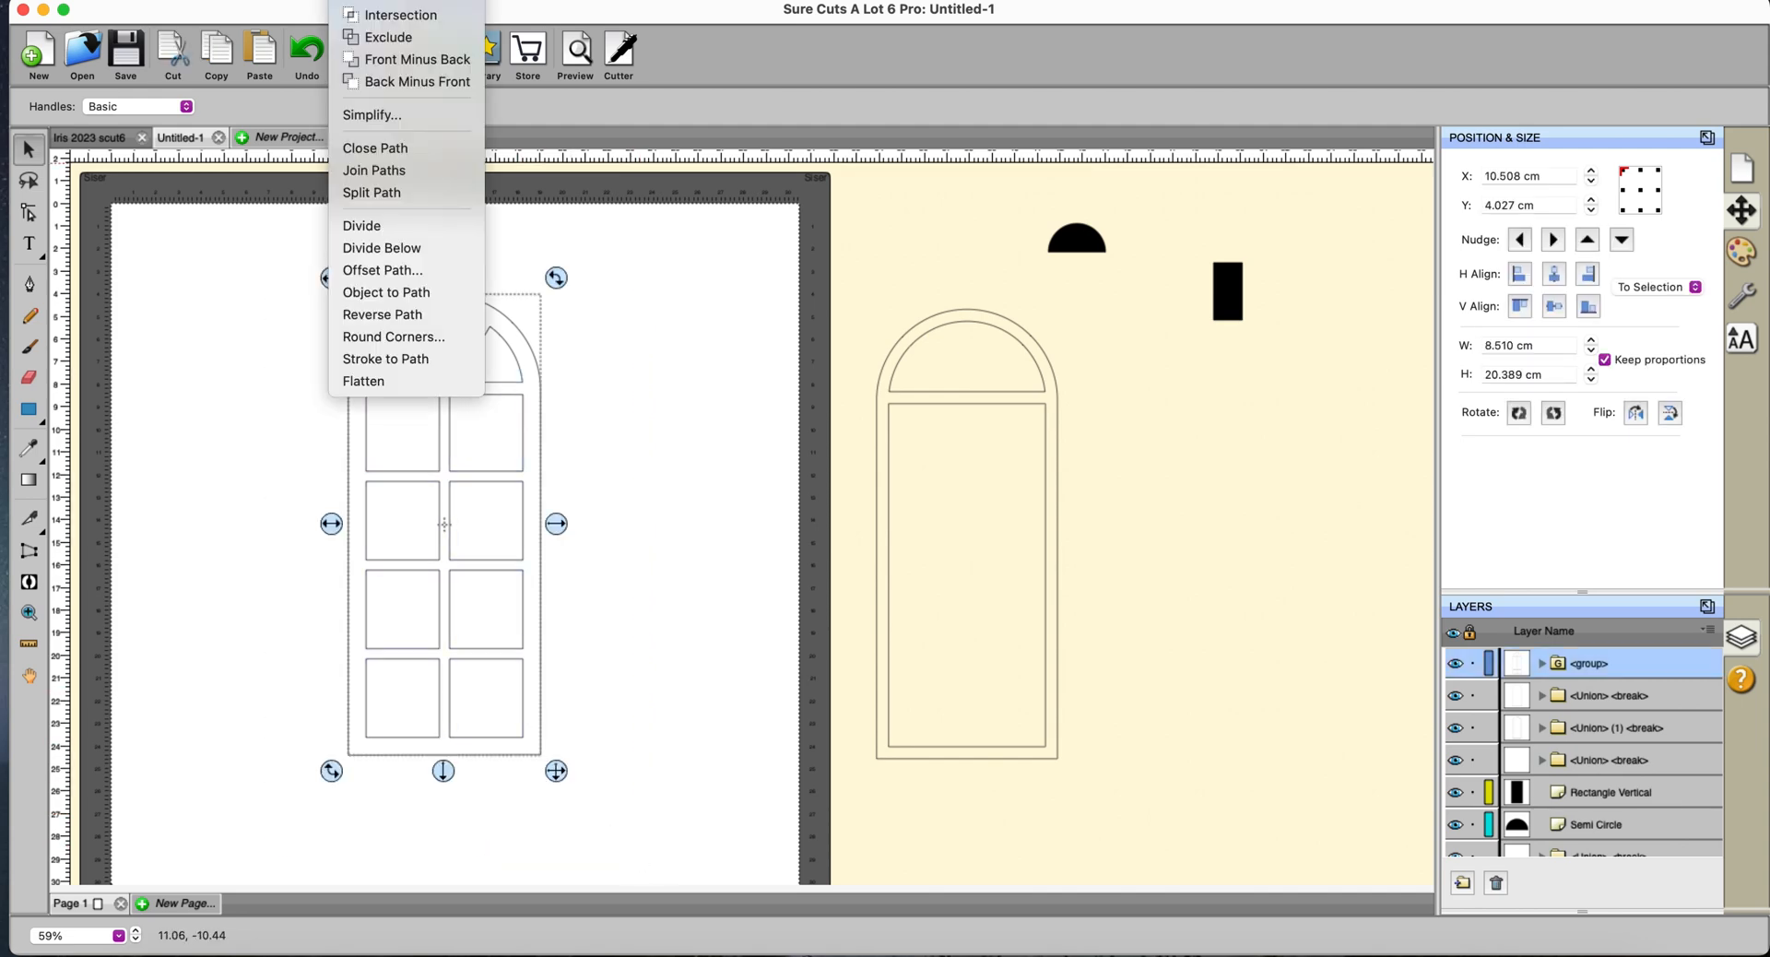
{"action": "left_click", "coordinate": [380, 38]}
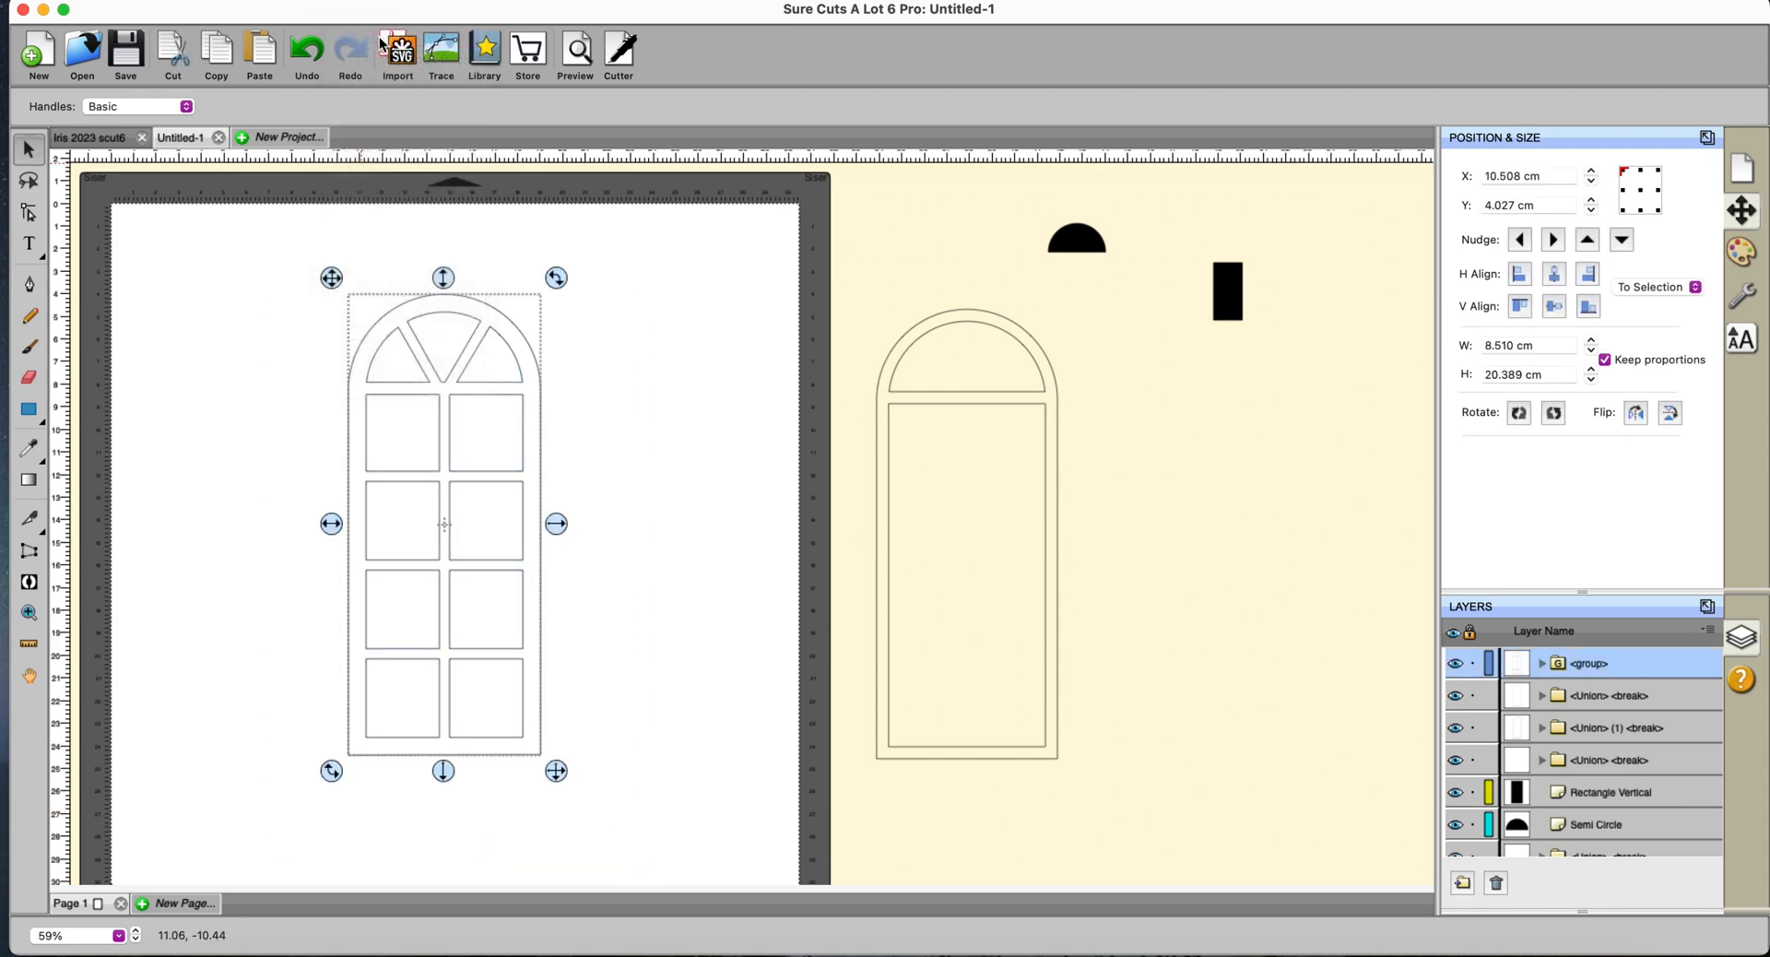
{"action": "left_click", "coordinate": [708, 467]}
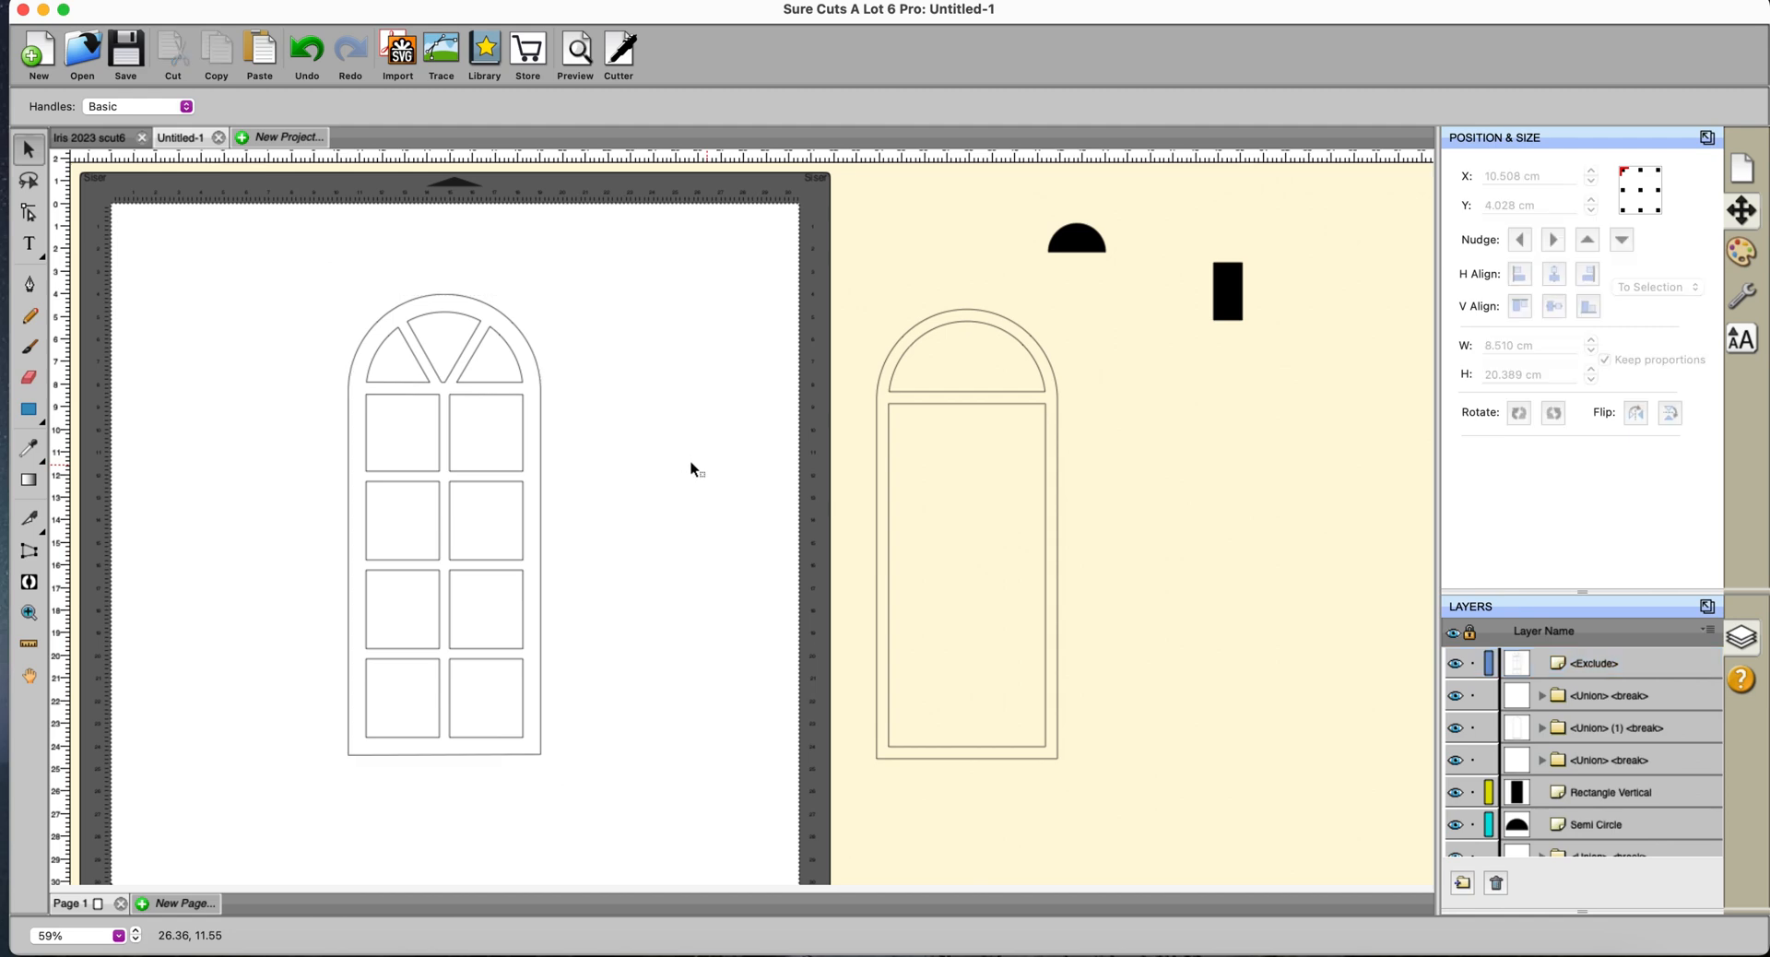
Give the combined window frame a solid black color fill.
{"action": "left_click", "coordinate": [541, 386]}
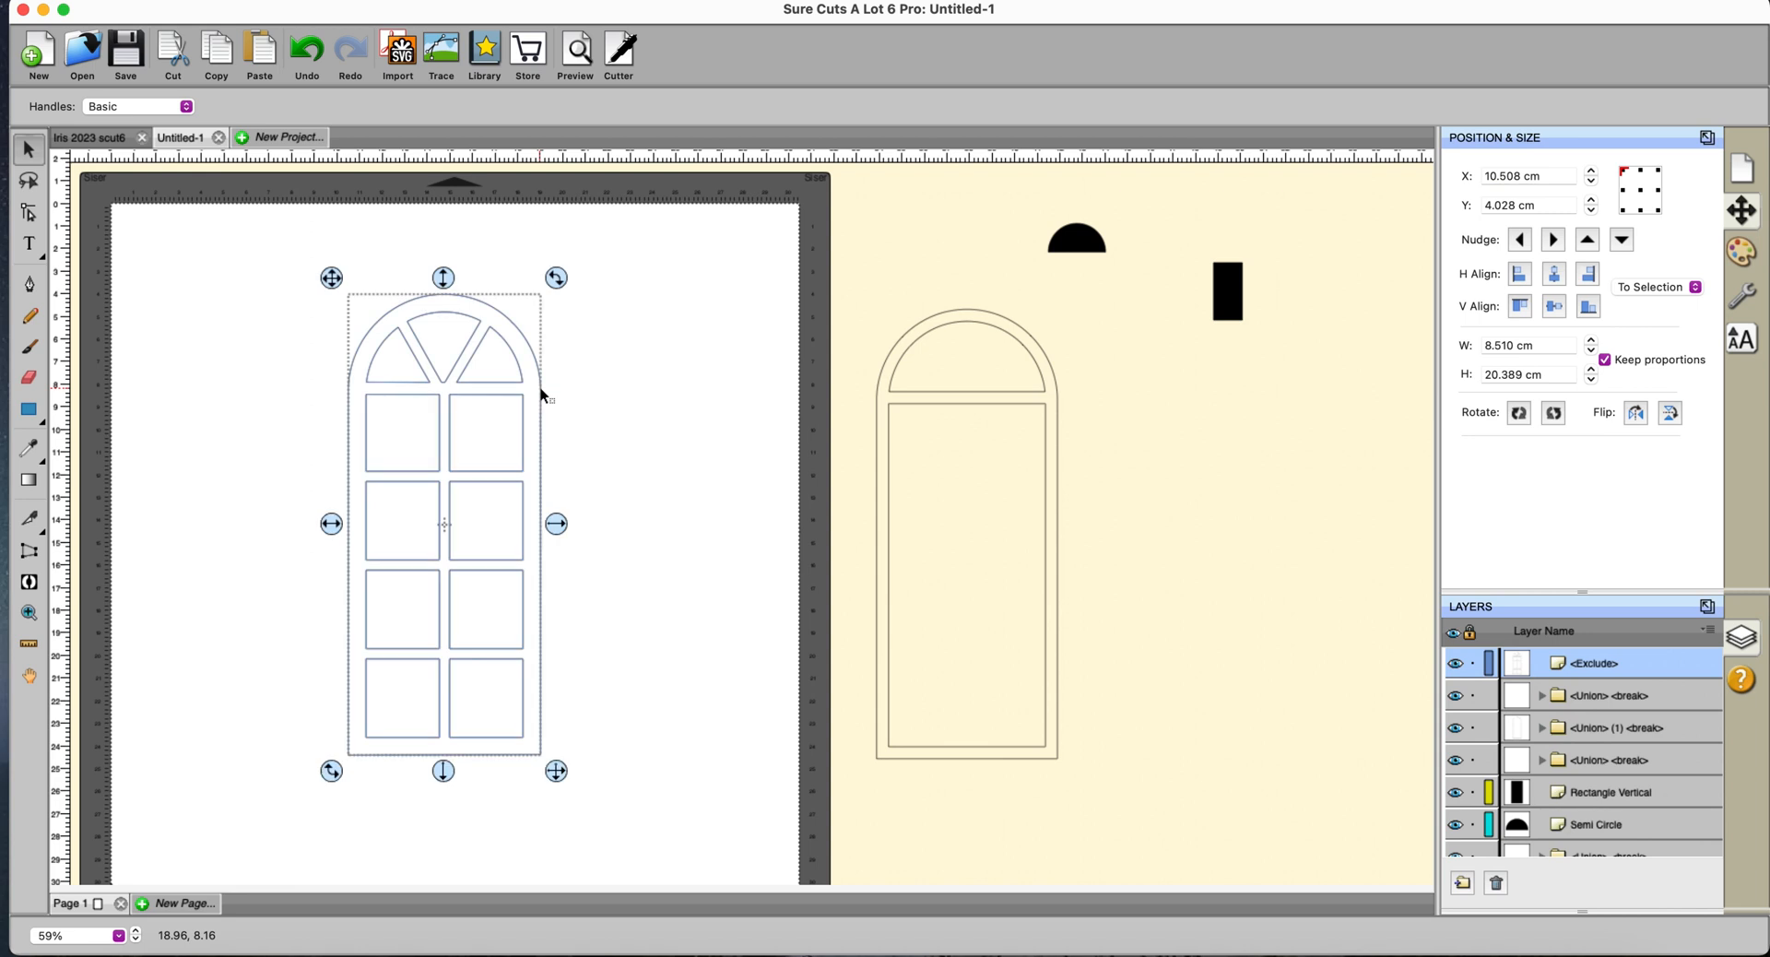
{"action": "left_click", "coordinate": [1741, 251]}
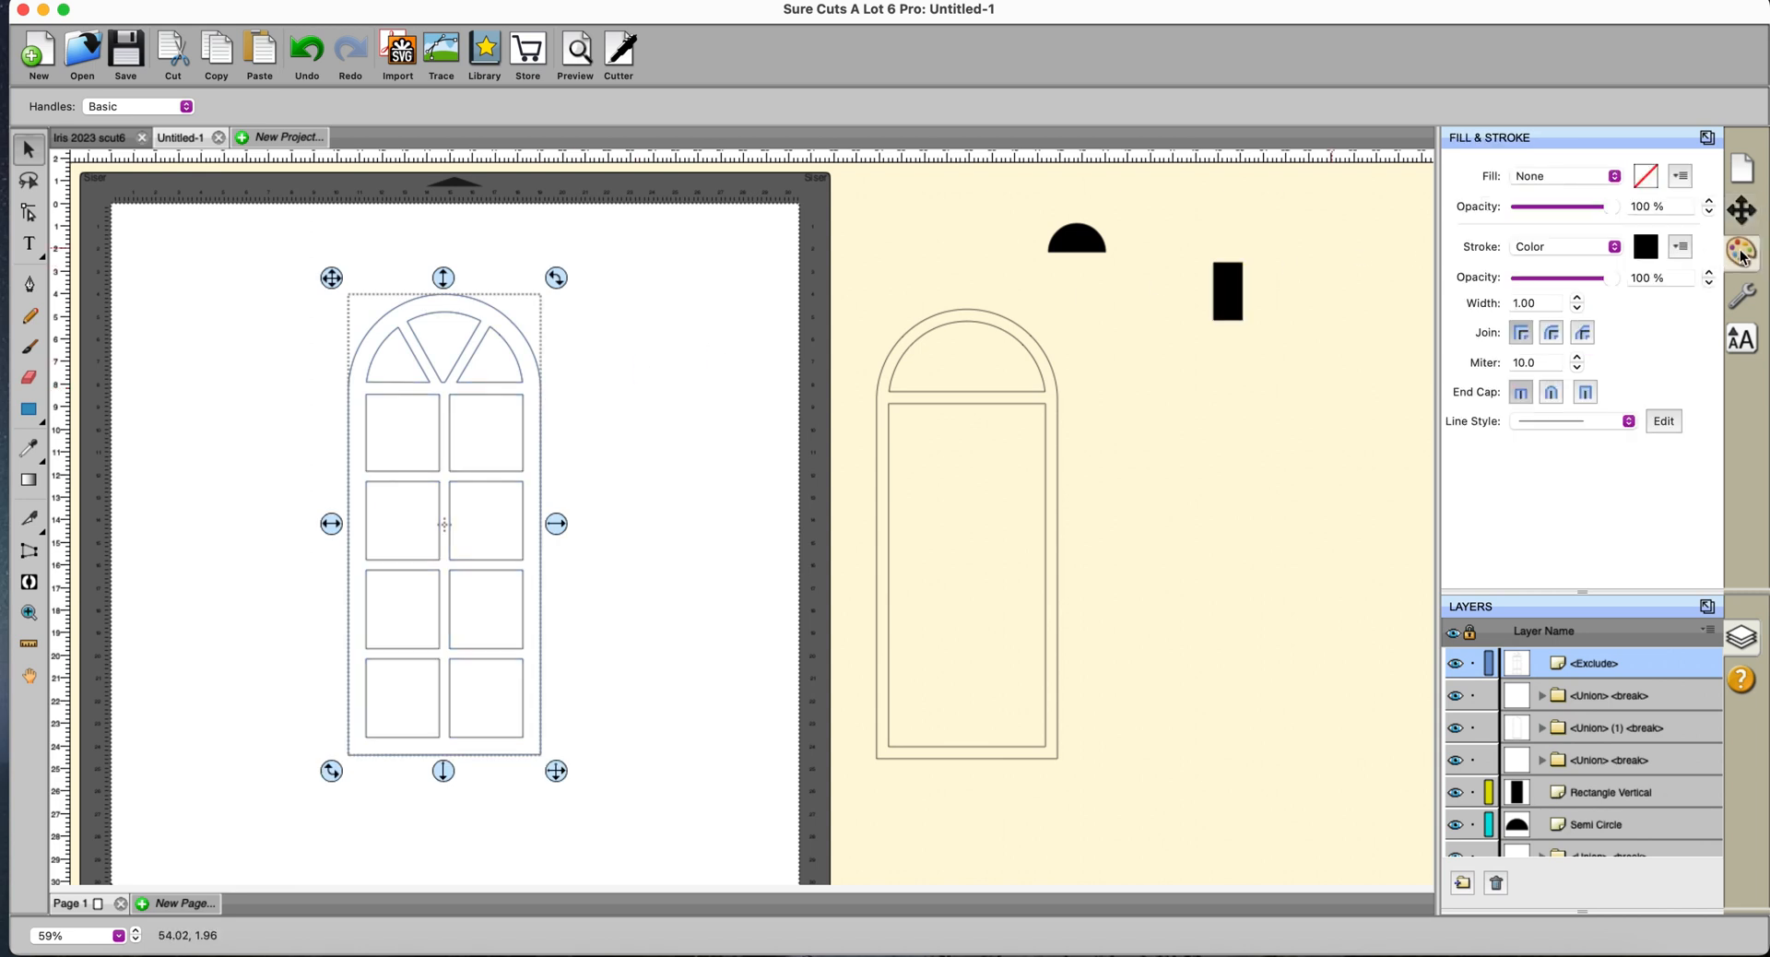
{"action": "left_click", "coordinate": [1641, 174]}
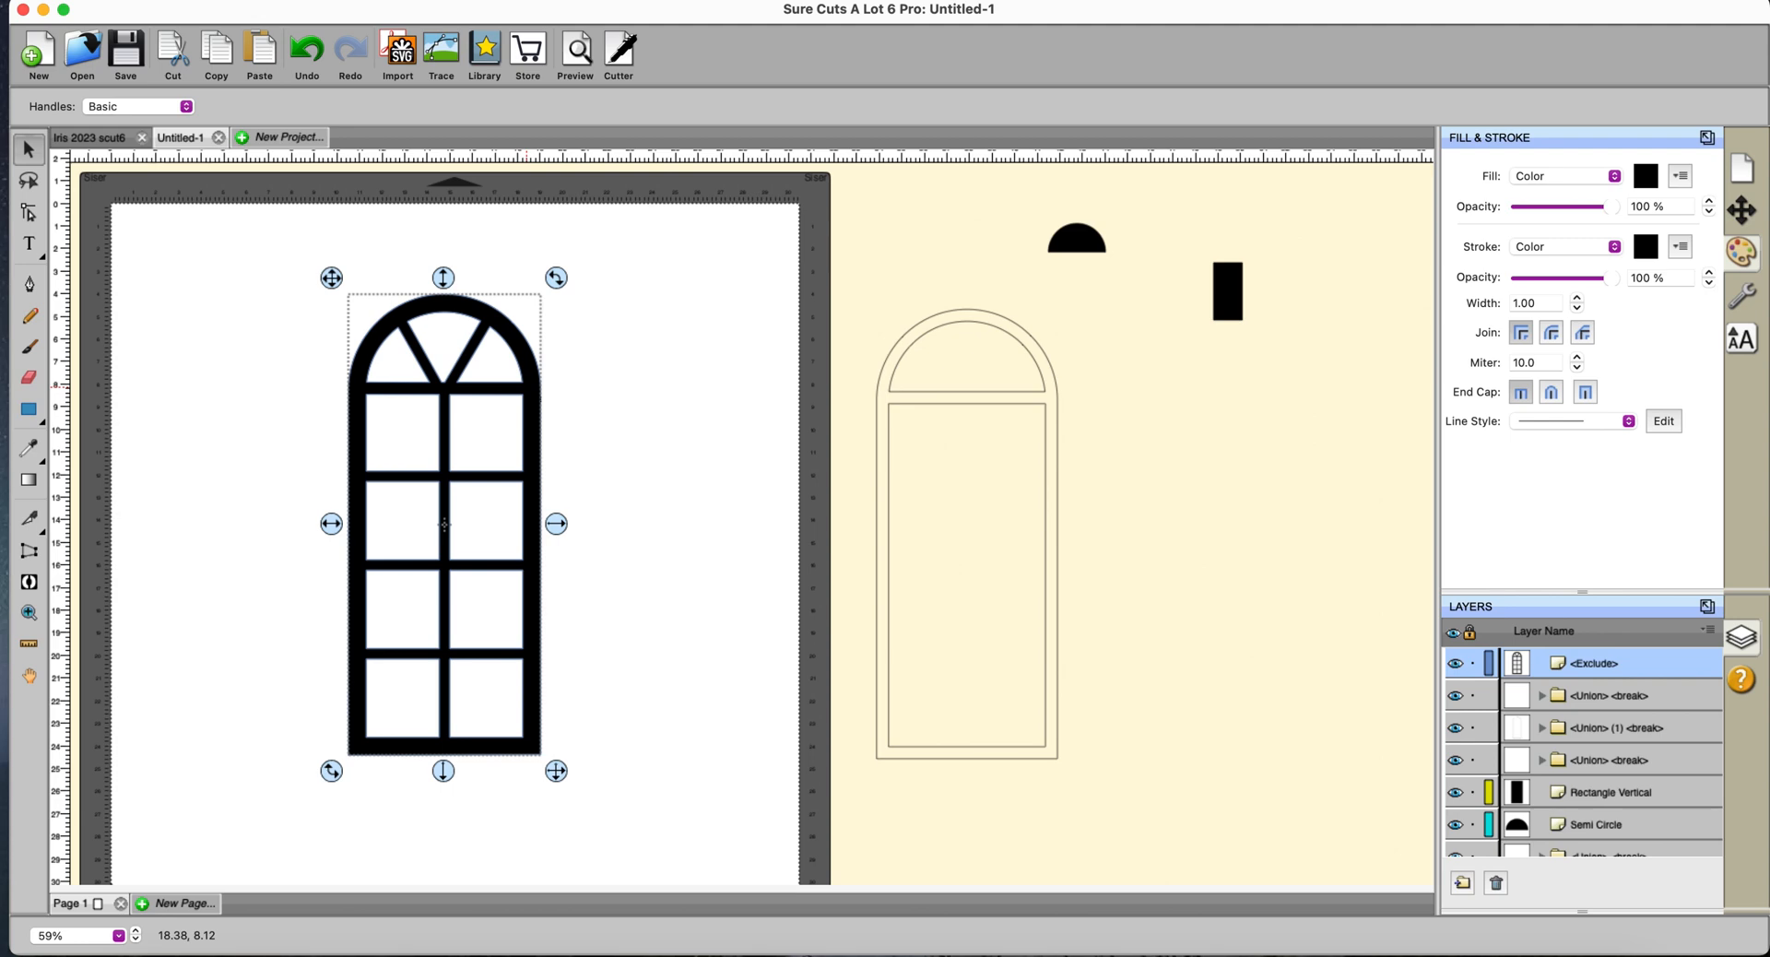
Copy and paste the black window frame and place the duplicate beside the original, near the mat's right edge.
{"action": "right_click", "coordinate": [530, 385]}
{"action": "left_click", "coordinate": [553, 521]}
{"action": "right_click", "coordinate": [642, 365]}
{"action": "left_click", "coordinate": [660, 524]}
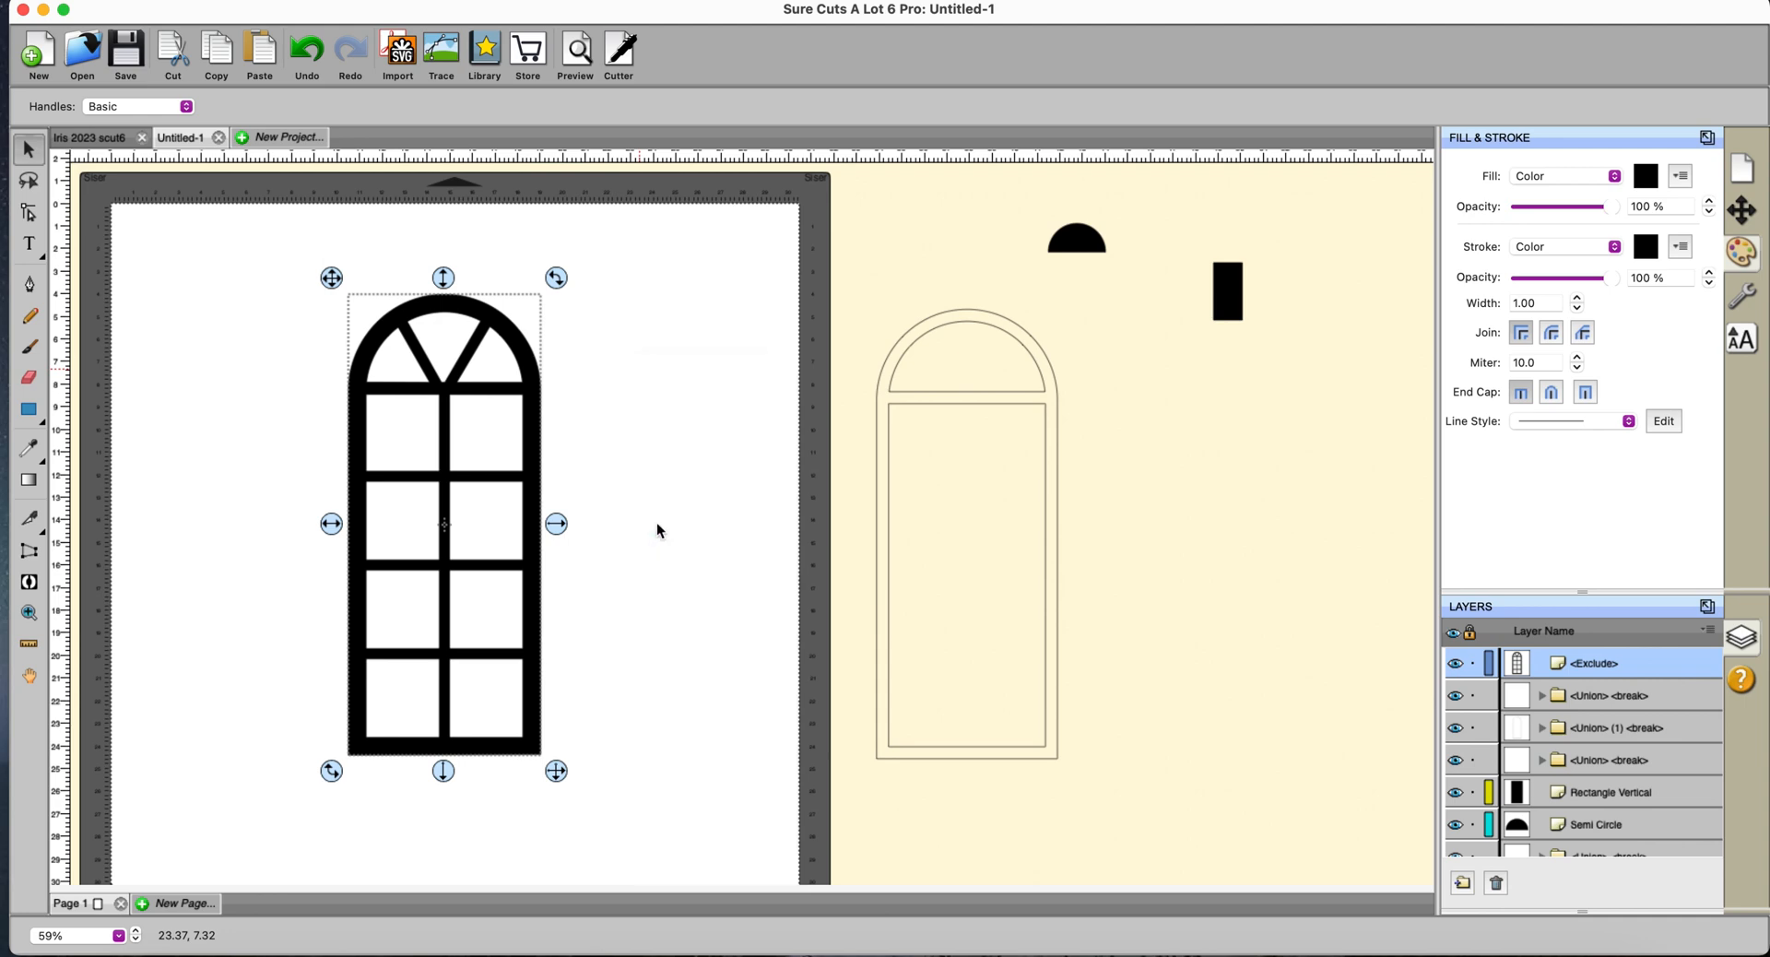
{"action": "left_click_drag", "start_coordinate": [537, 362], "coordinate": [780, 347]}
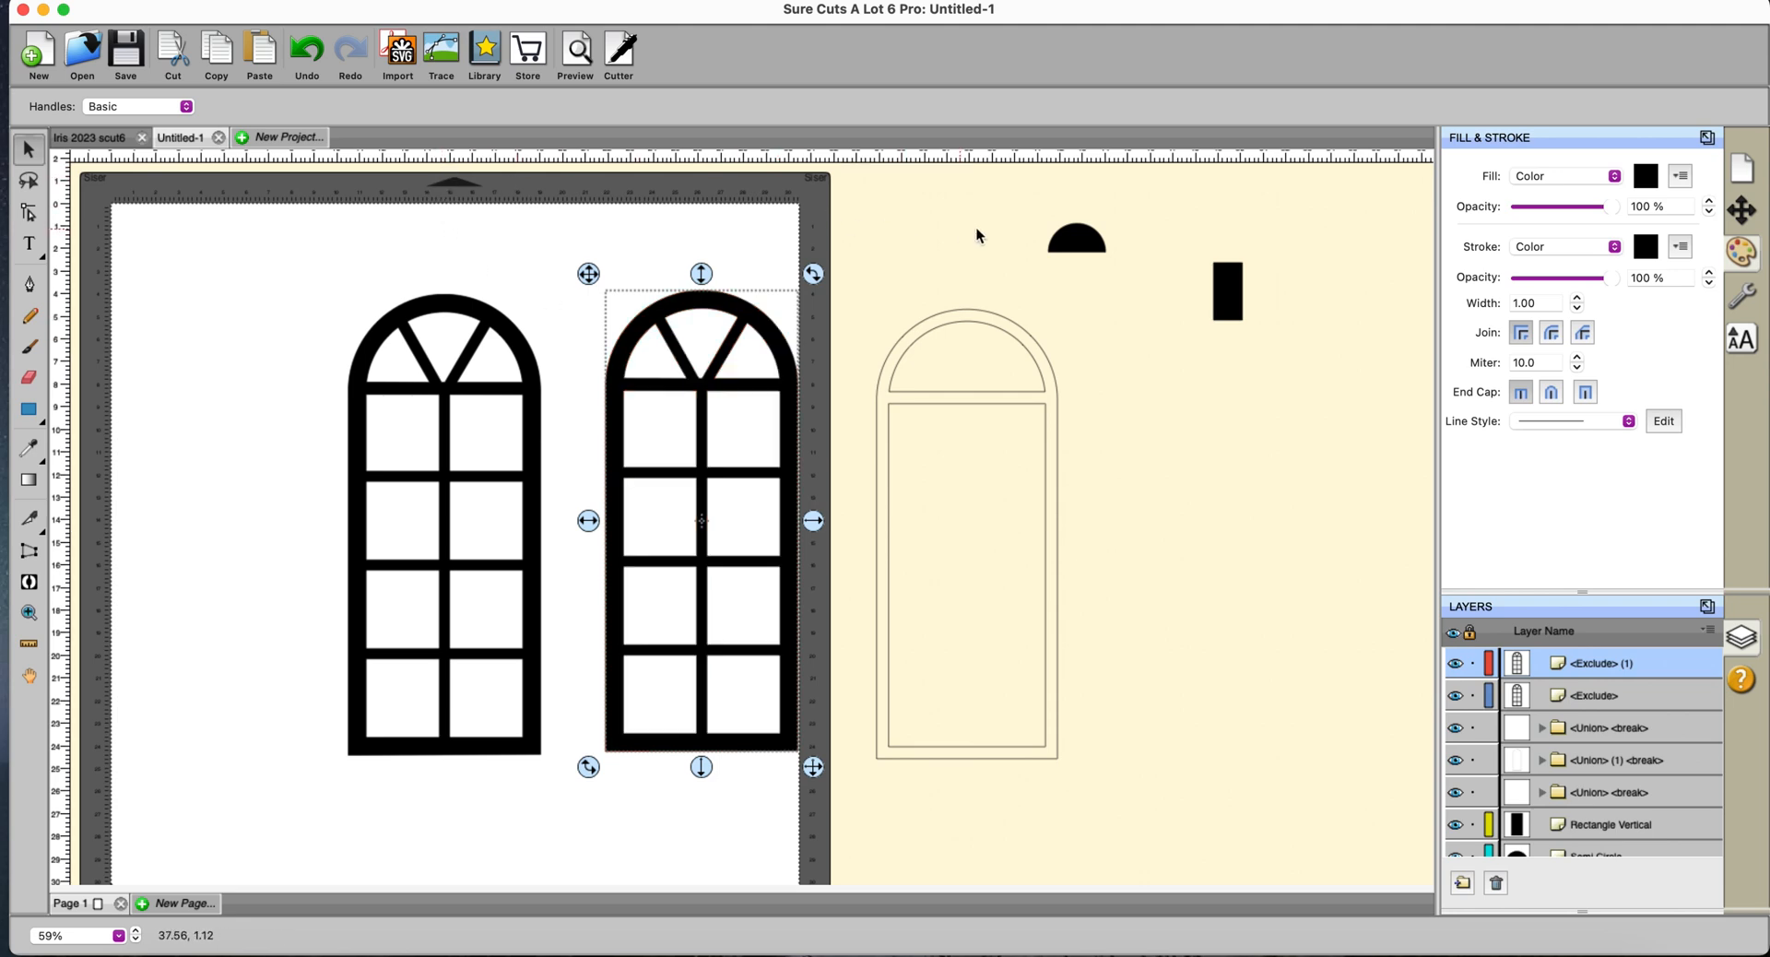
Set the duplicate window's fill to None and create an inset, outline-only Shadow Layer from it.
{"action": "left_click", "coordinate": [1615, 176]}
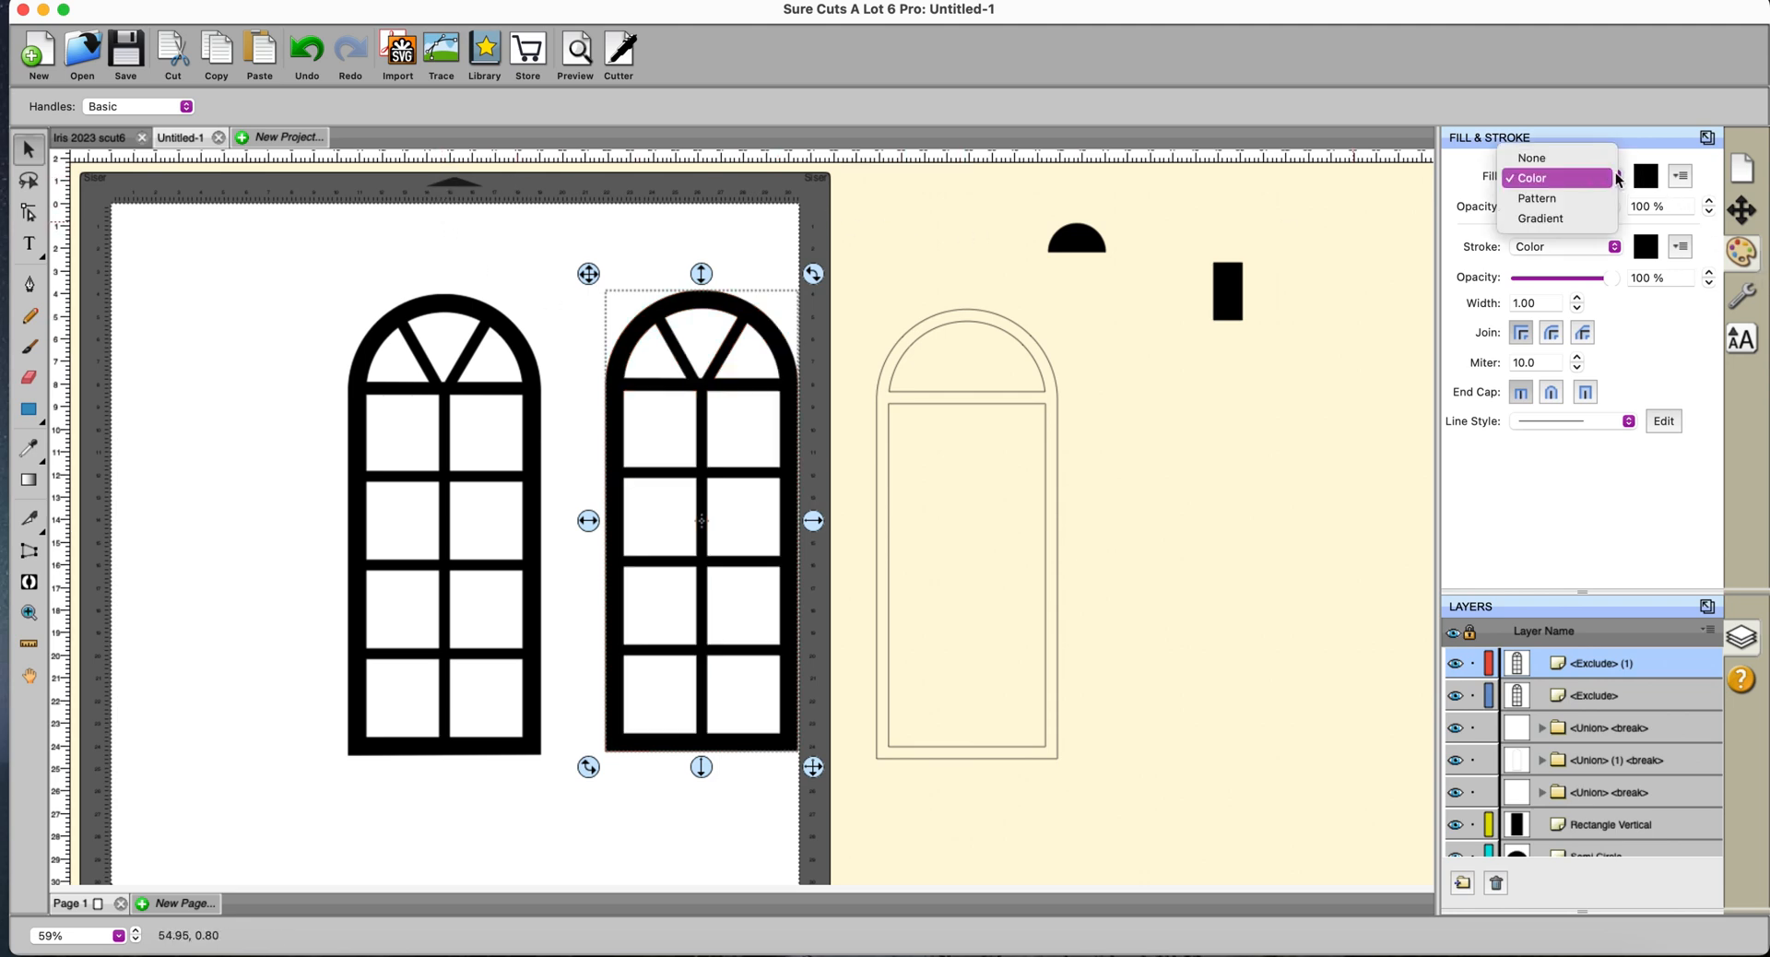
{"action": "left_click", "coordinate": [1603, 157]}
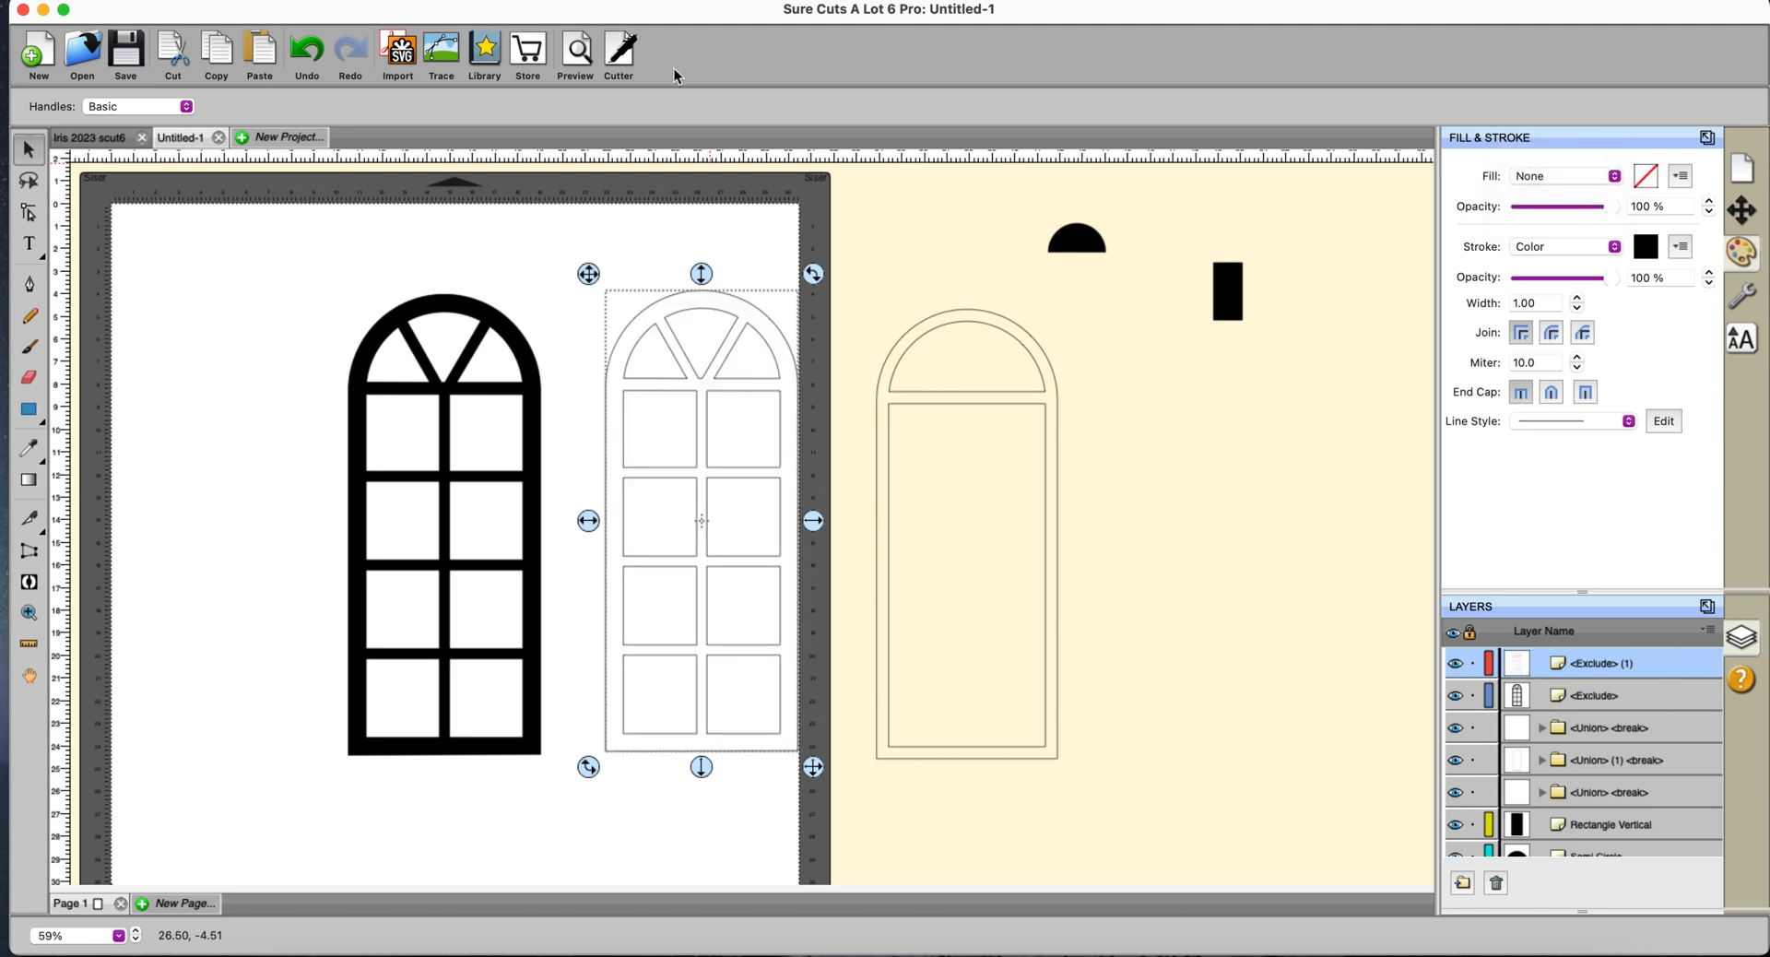
{"action": "left_click", "coordinate": [503, 0]}
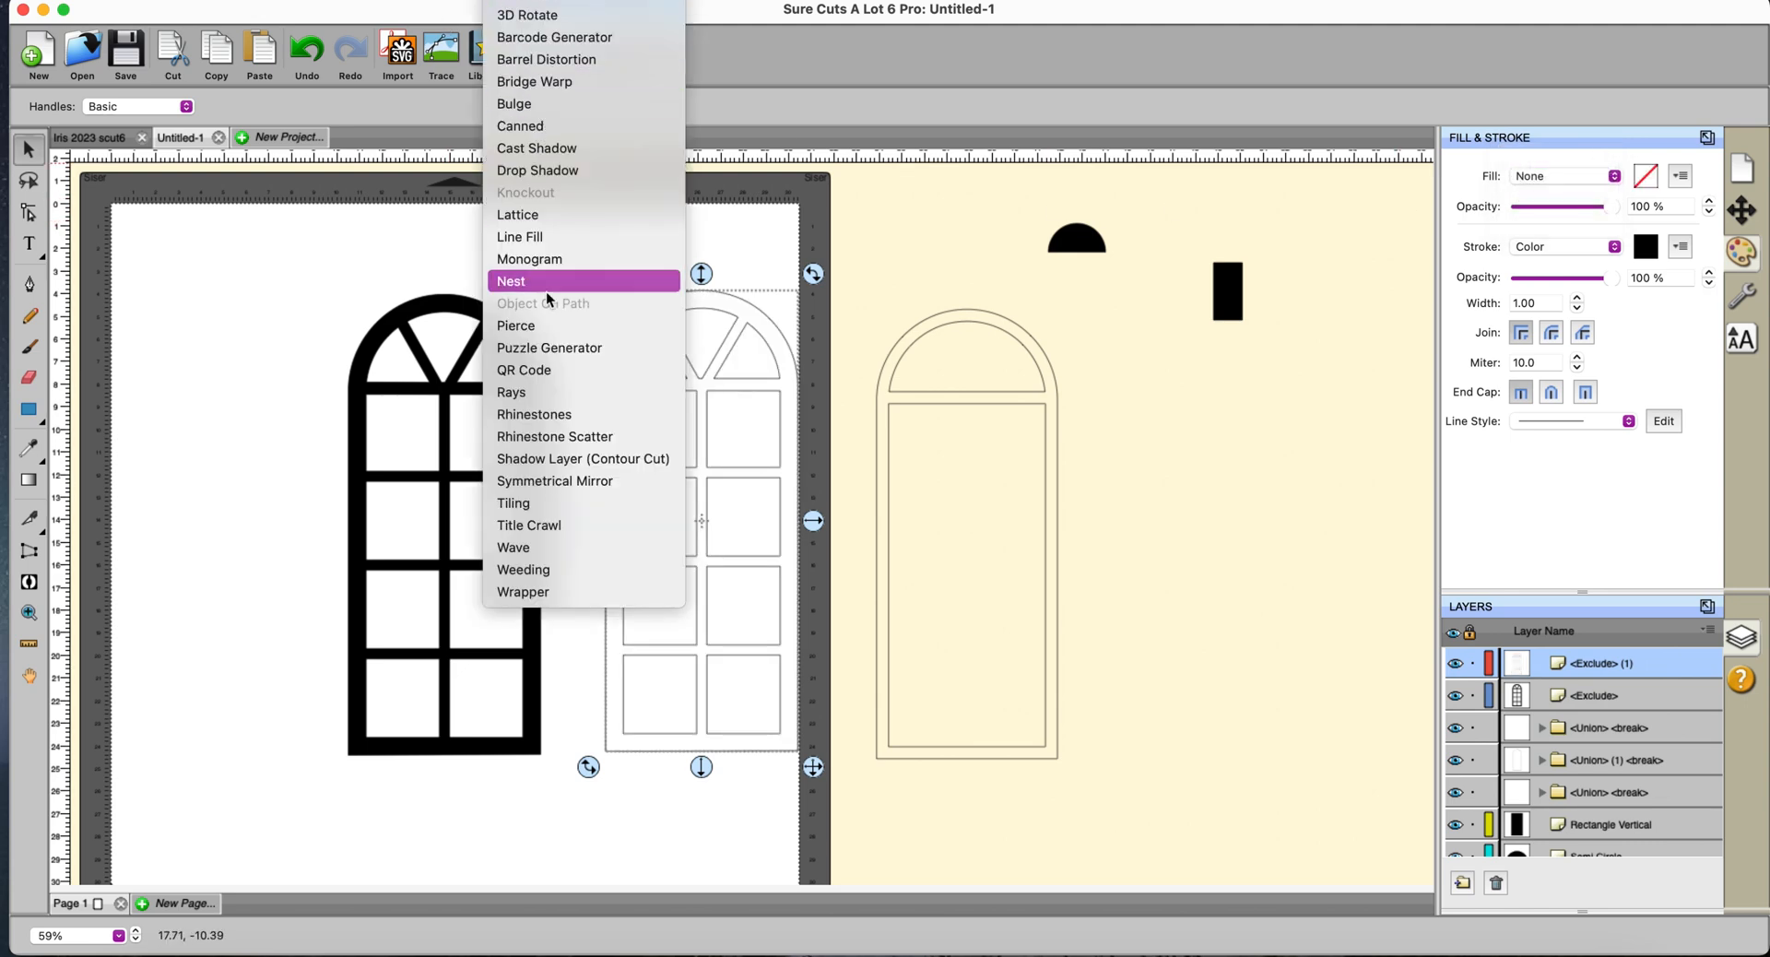
{"action": "left_click", "coordinate": [546, 458]}
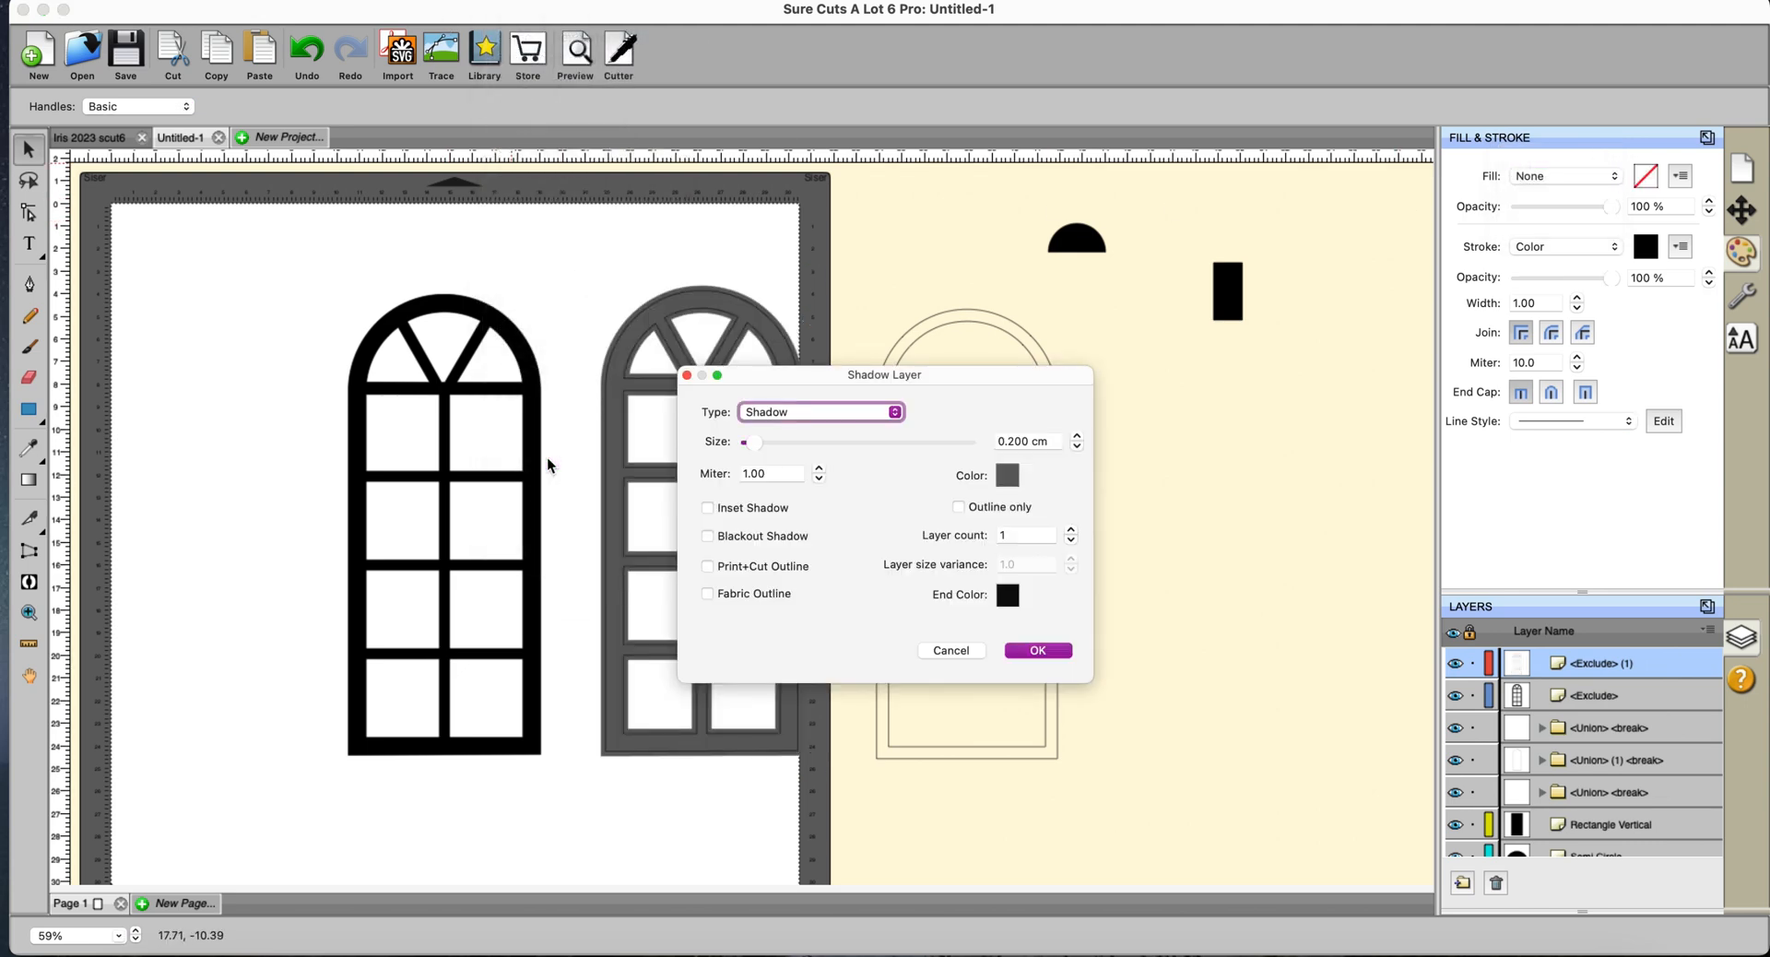
{"action": "left_click", "coordinate": [958, 507]}
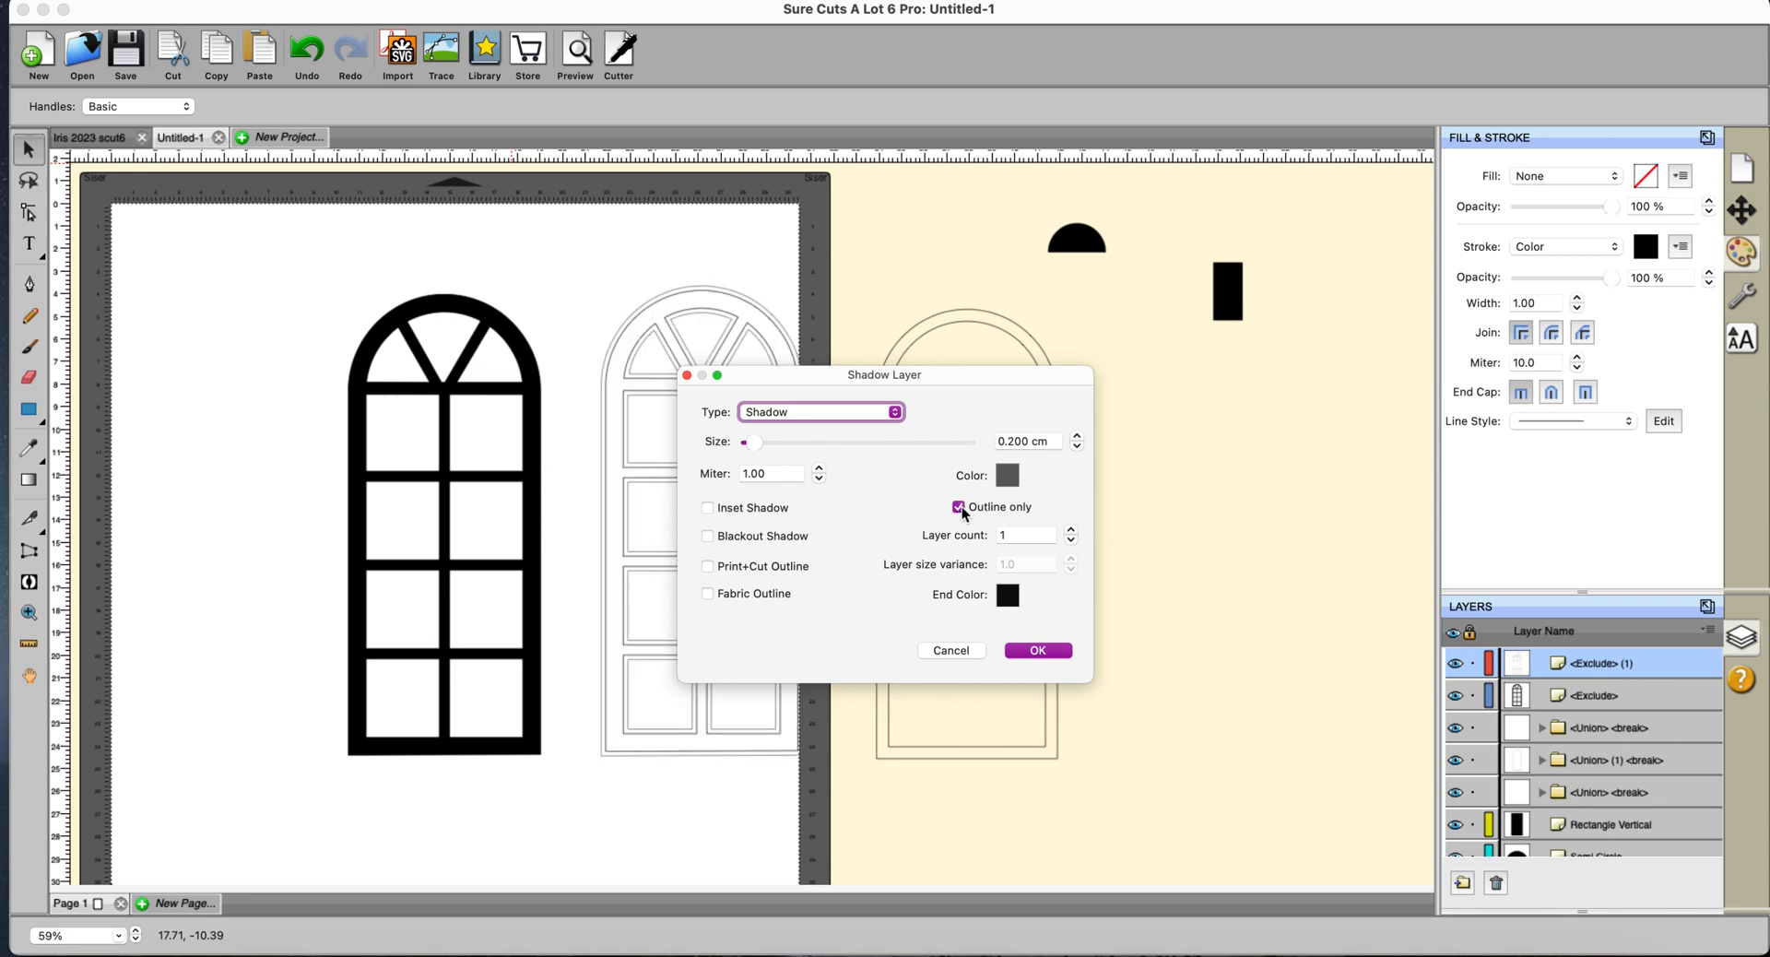
{"action": "left_click_drag", "start_coordinate": [921, 374], "coordinate": [1311, 368]}
{"action": "left_click", "coordinate": [1096, 502]}
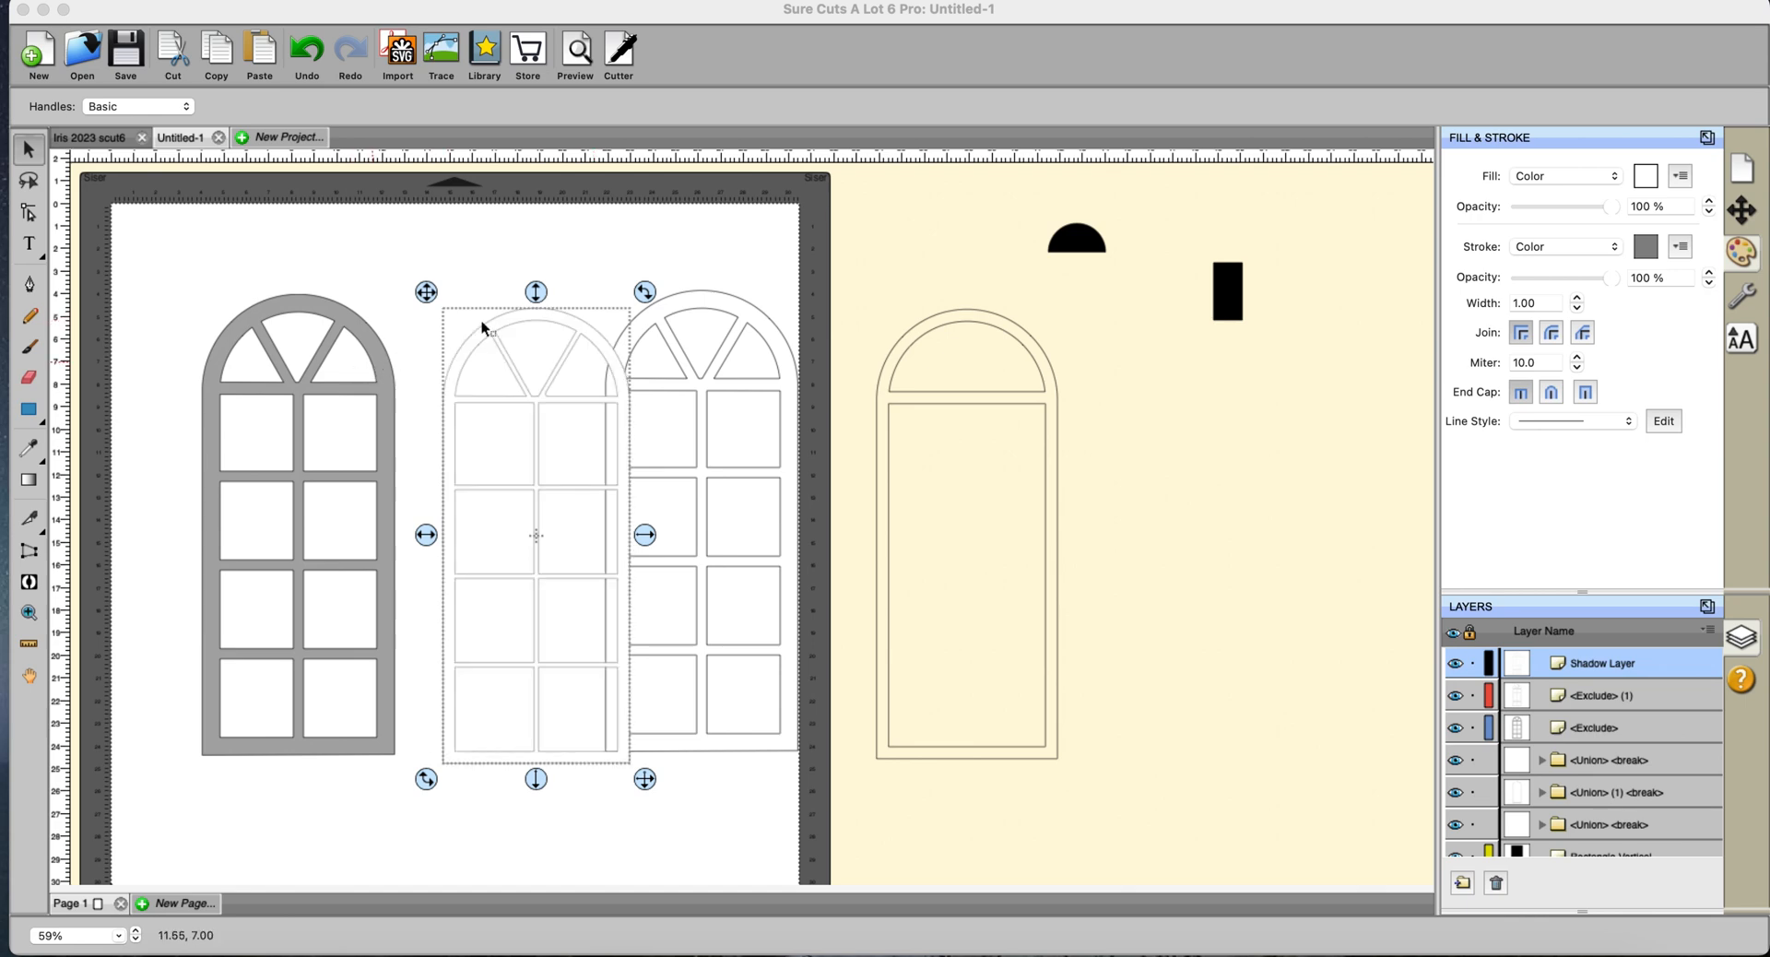
Move the white inset shadow layer onto the gray window and center the two horizontally with each other.
{"action": "left_click_drag", "start_coordinate": [550, 312], "coordinate": [306, 306]}
{"action": "left_click", "coordinate": [411, 273]}
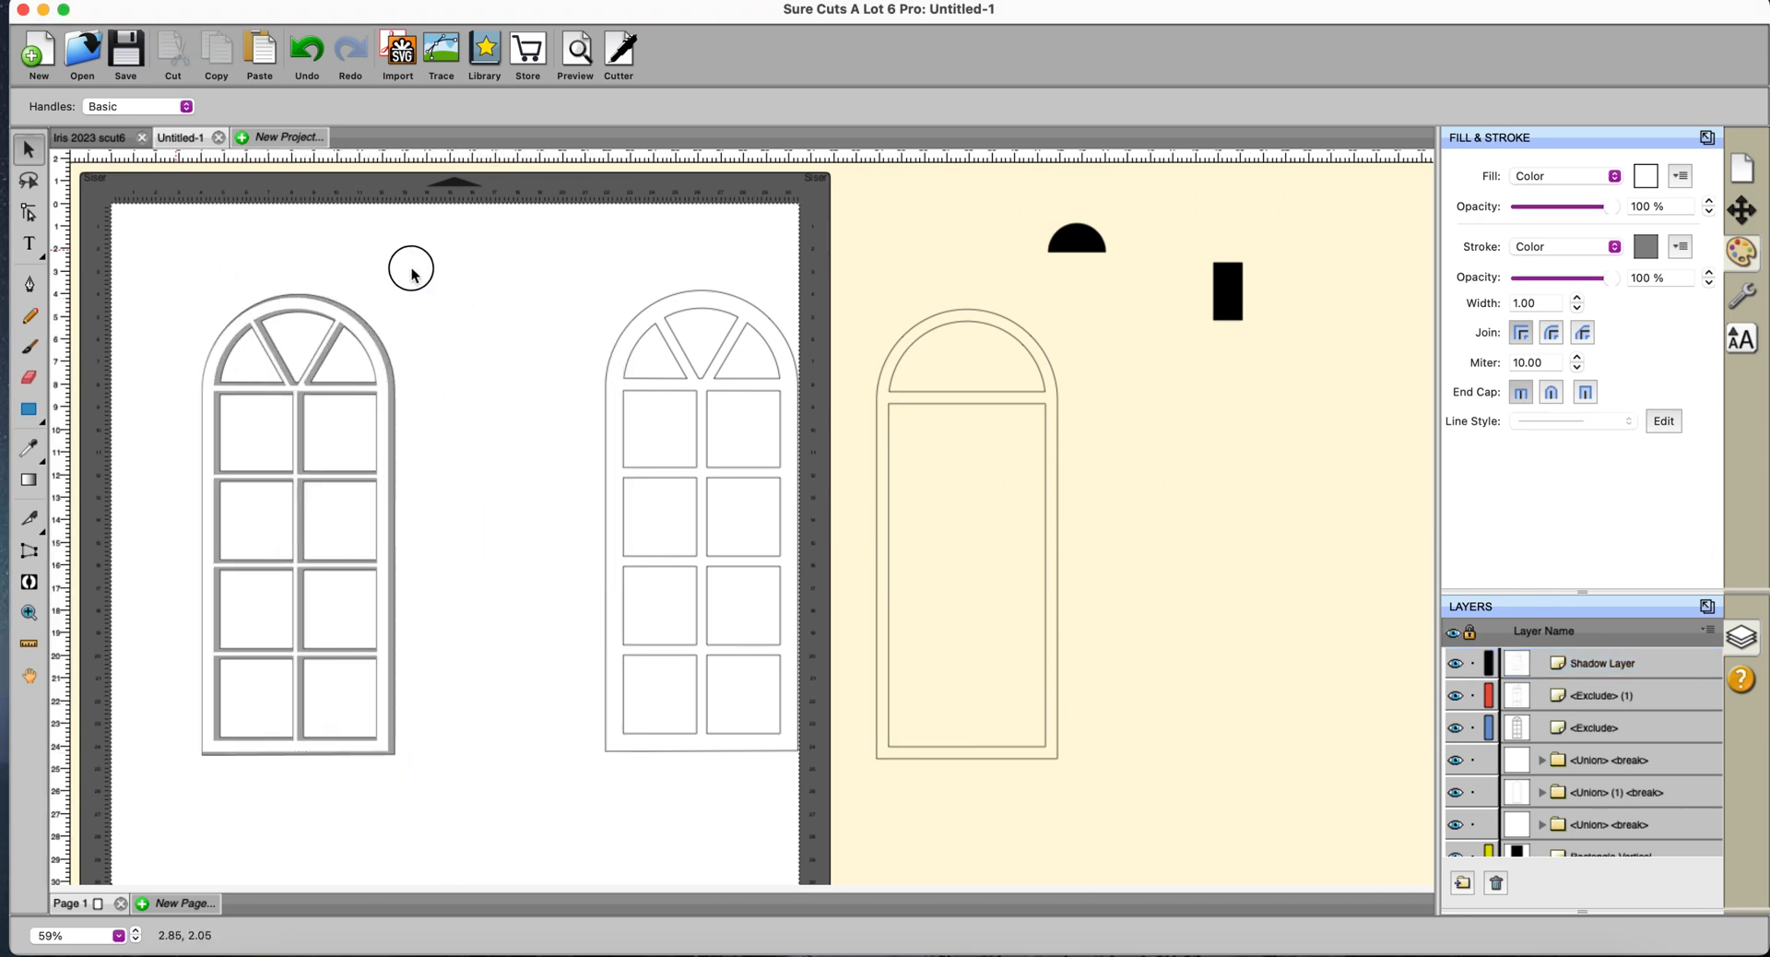
{"action": "left_click_drag", "start_coordinate": [174, 247], "coordinate": [514, 807]}
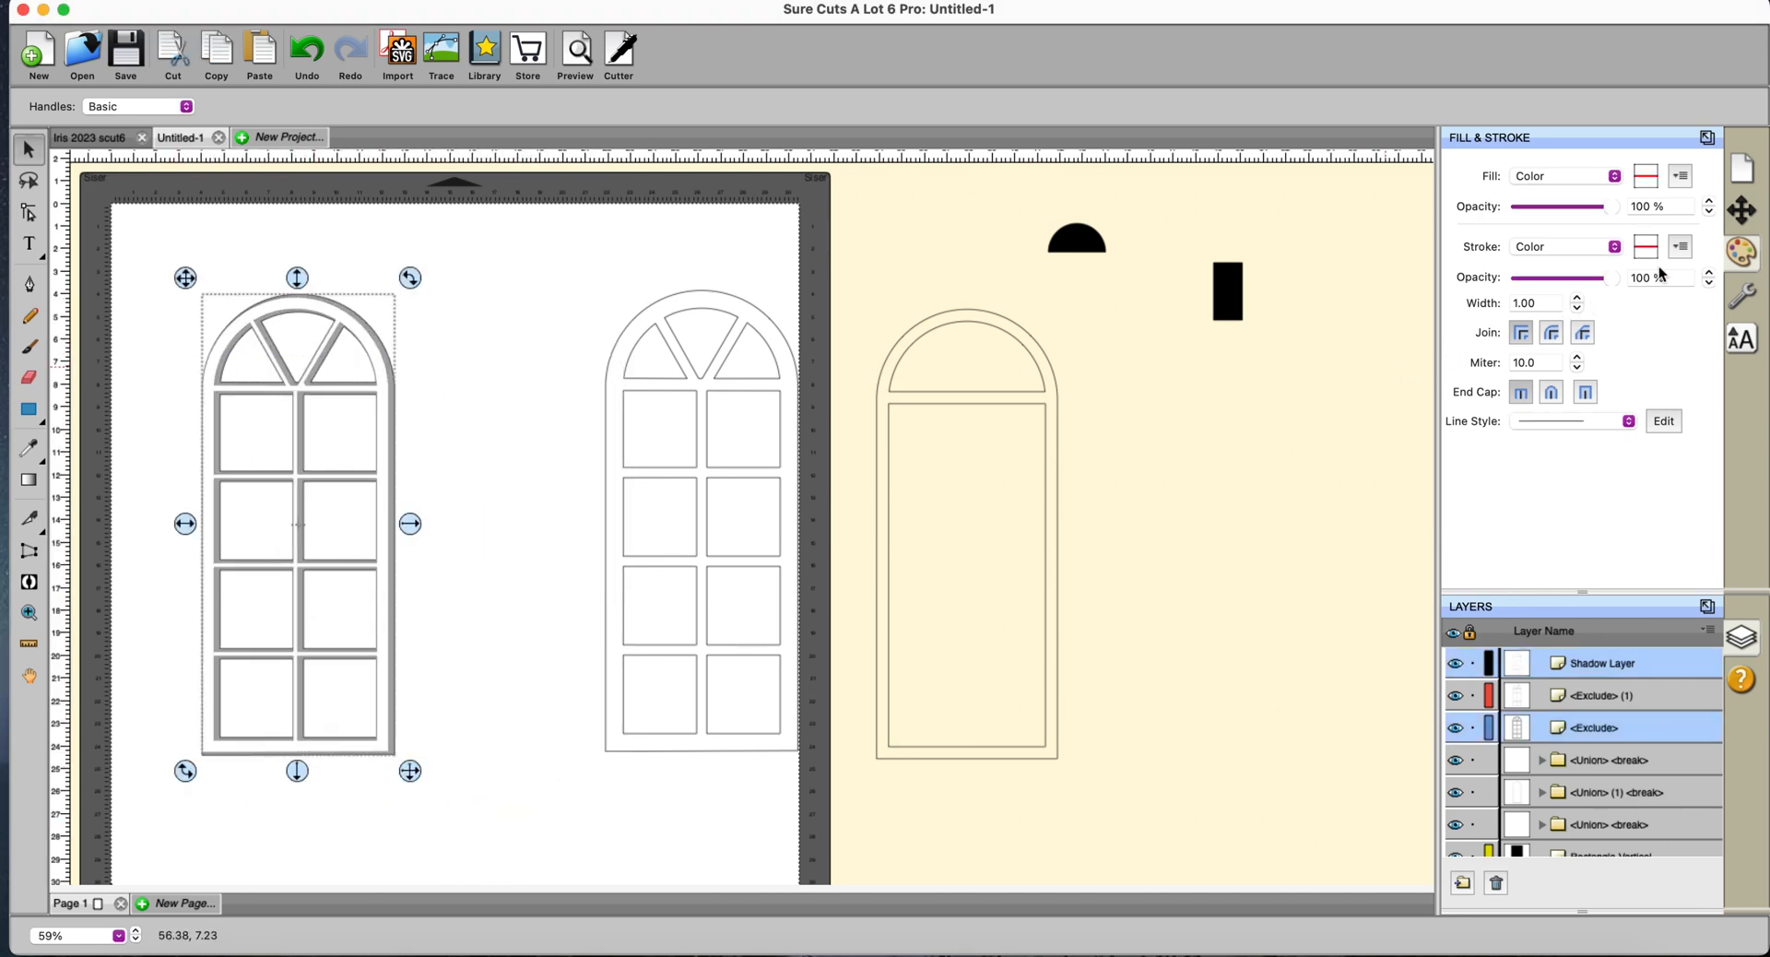
{"action": "left_click", "coordinate": [1741, 210]}
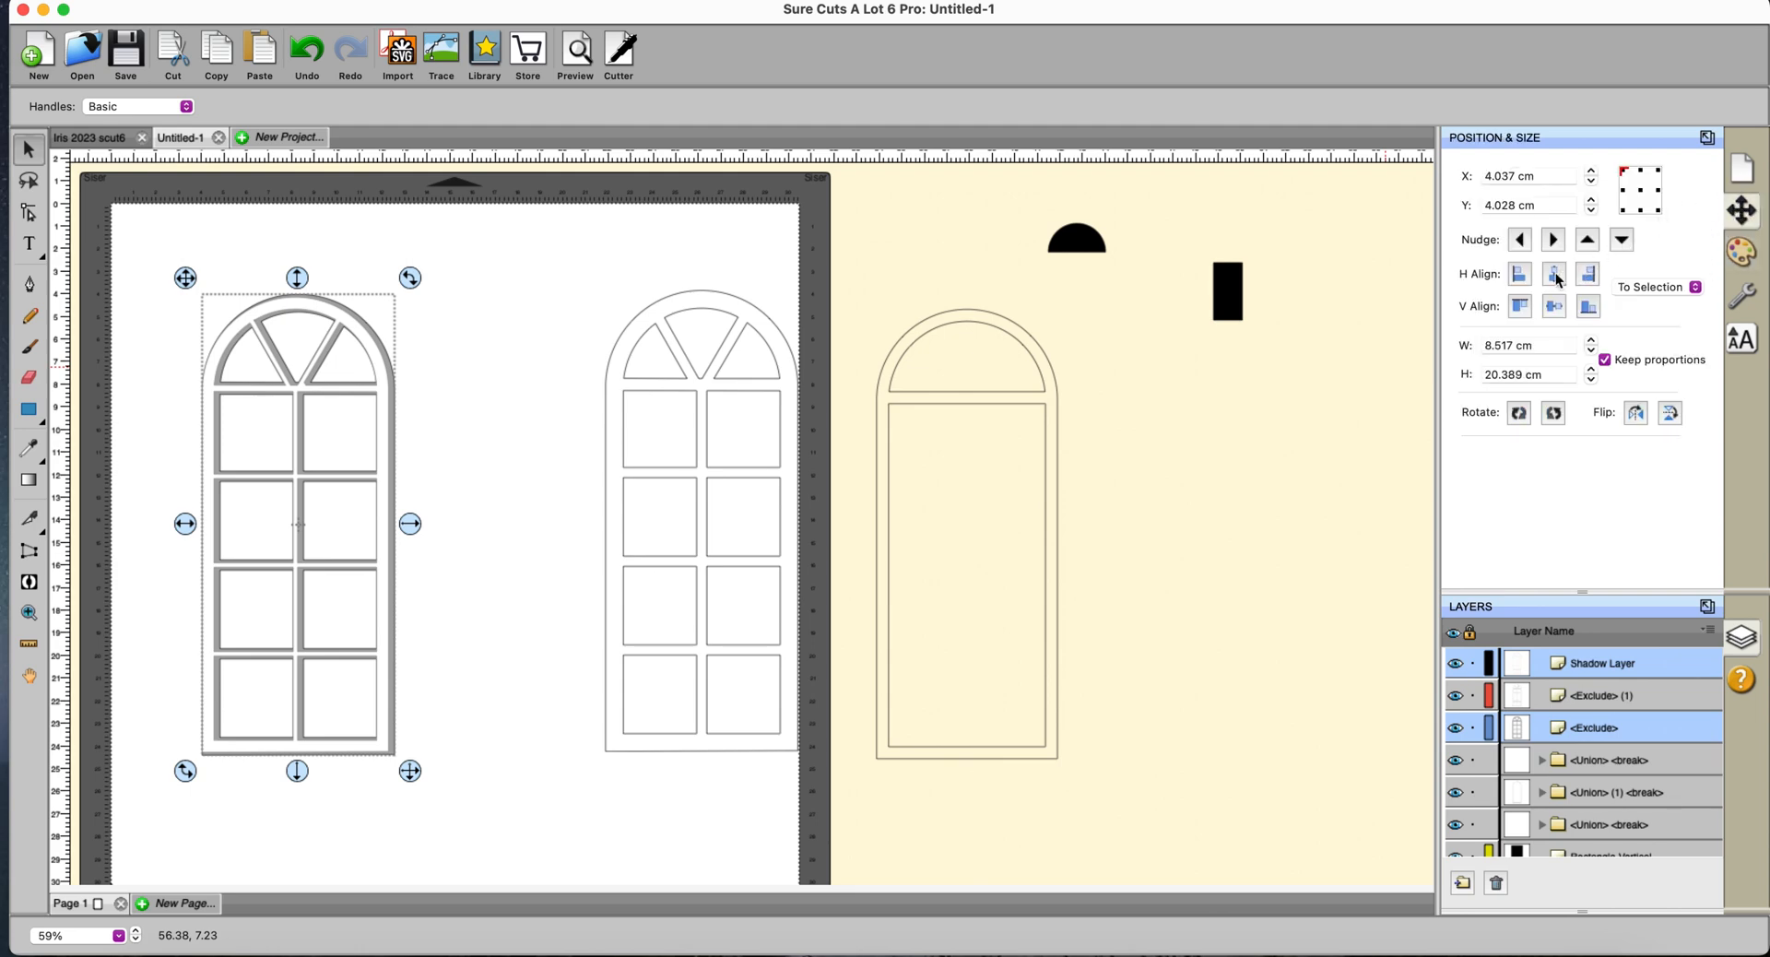
{"action": "left_click", "coordinate": [1554, 275]}
{"action": "left_click", "coordinate": [590, 427]}
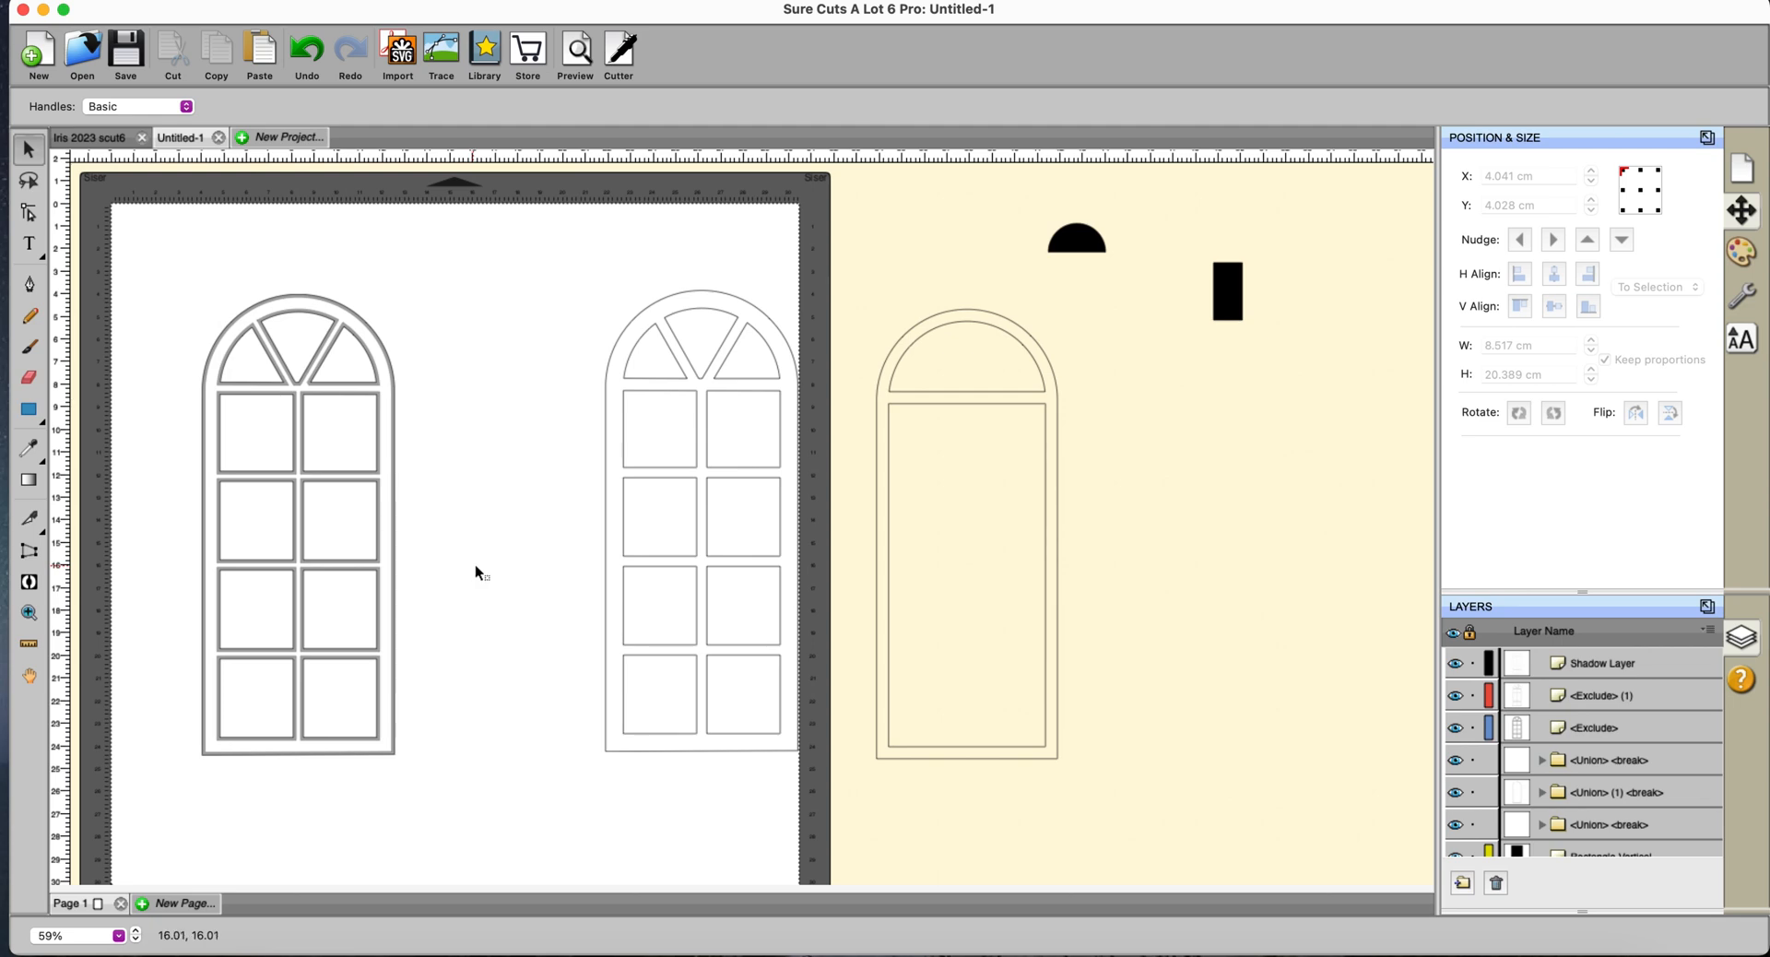
Shift the white inset layer slightly right and down over the gray window, to X 4.346 cm and Y 4.334 cm.
{"action": "left_click", "coordinate": [382, 487]}
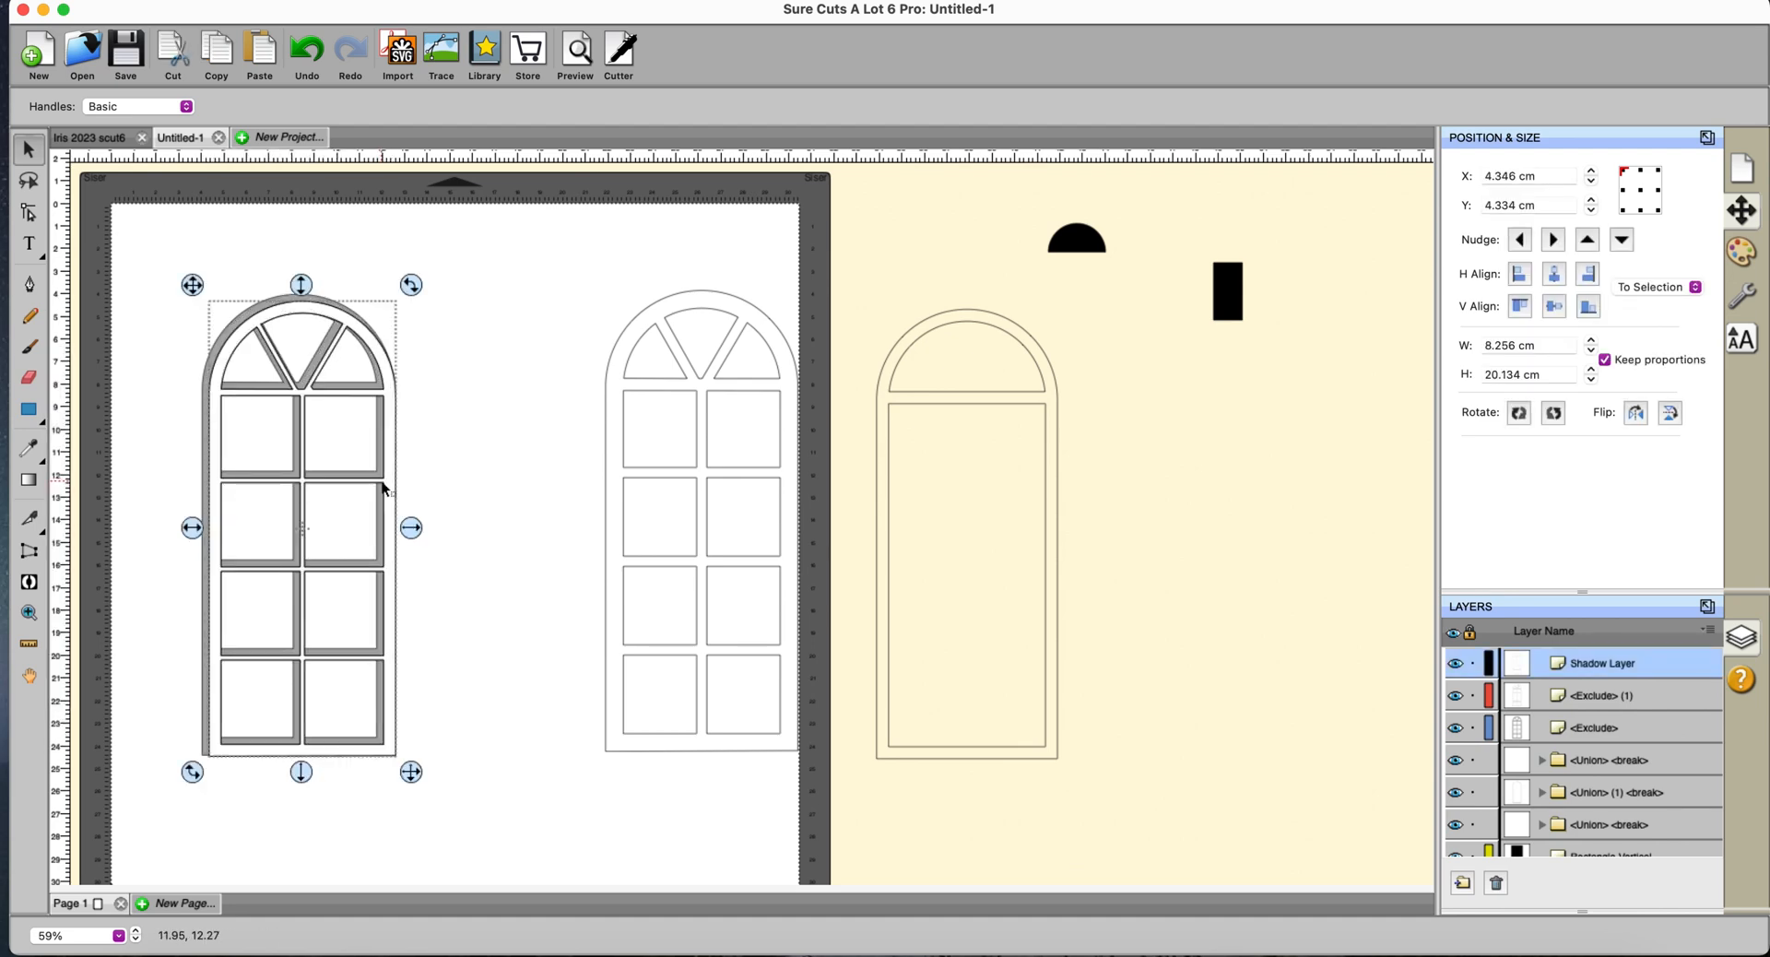
{"action": "left_click", "coordinate": [488, 507]}
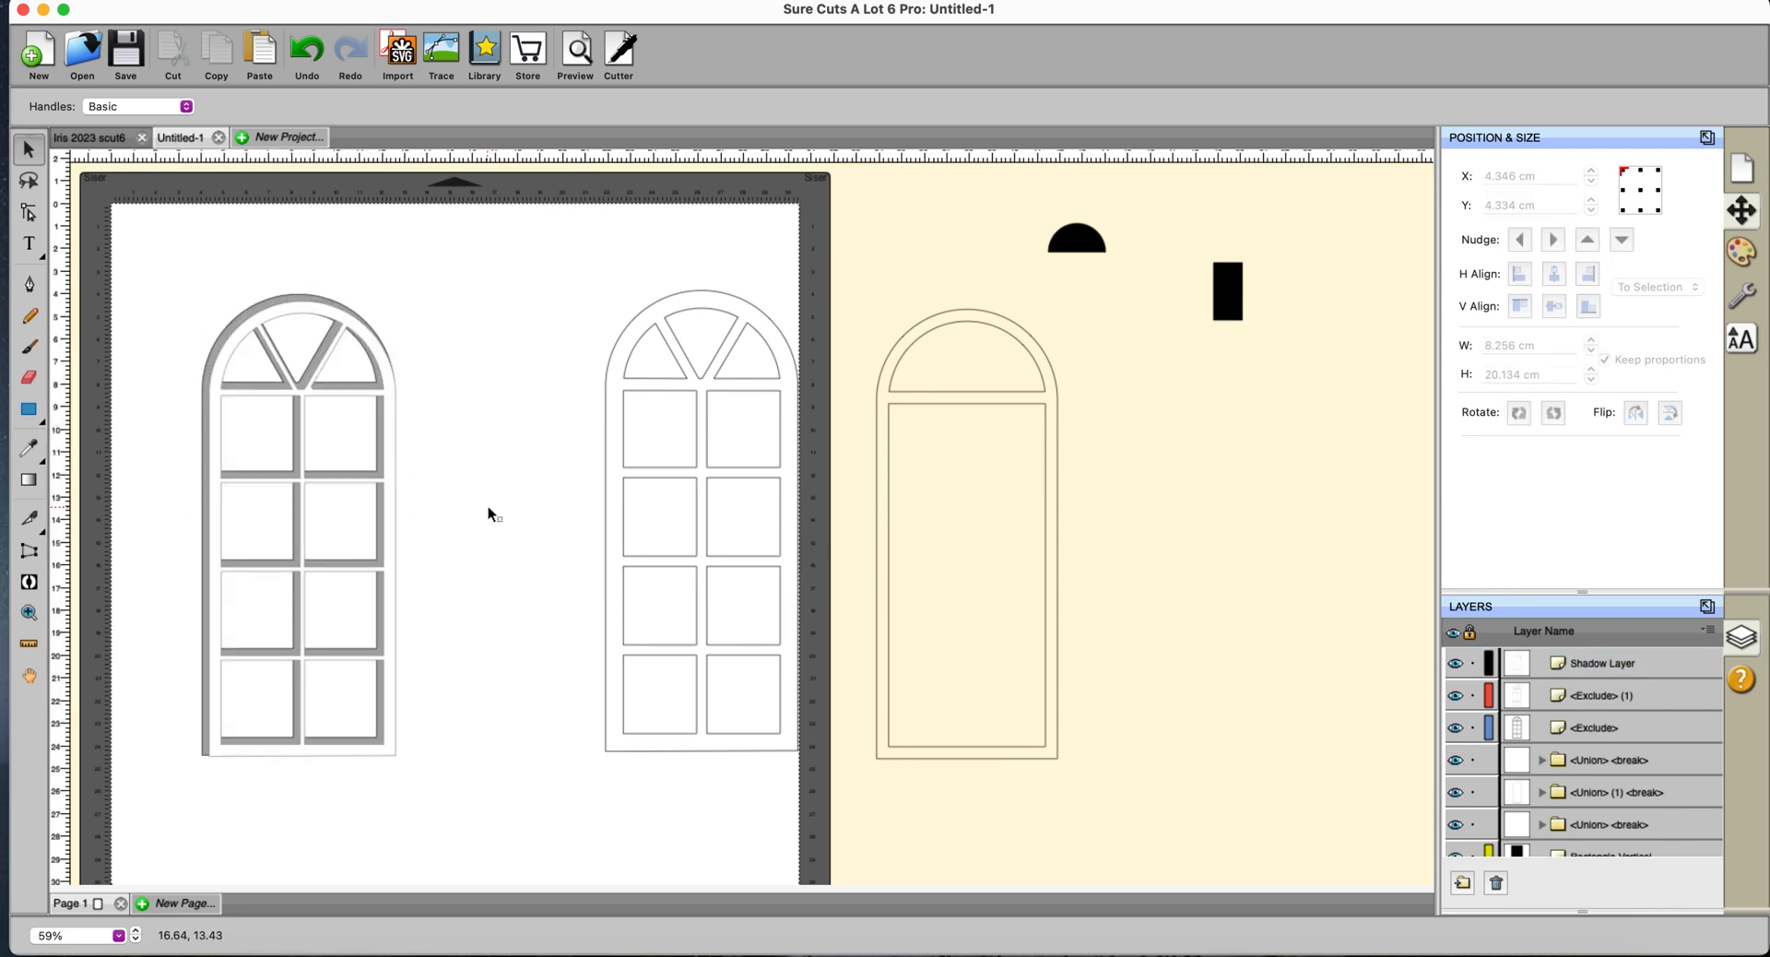